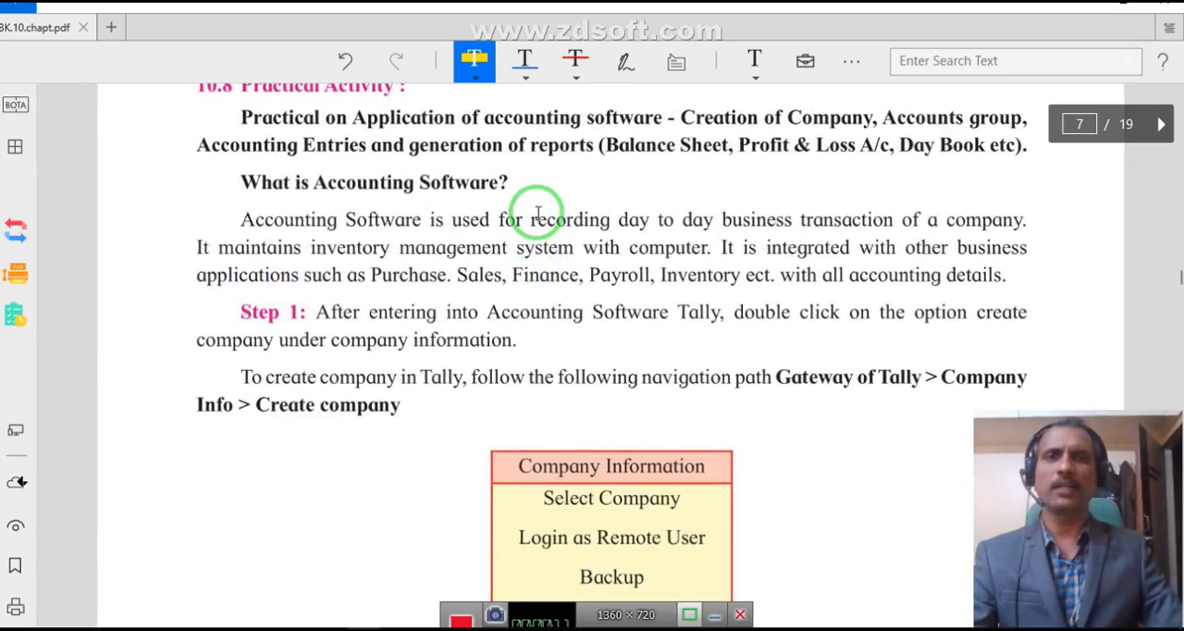
scroll(537, 212, "up", 2)
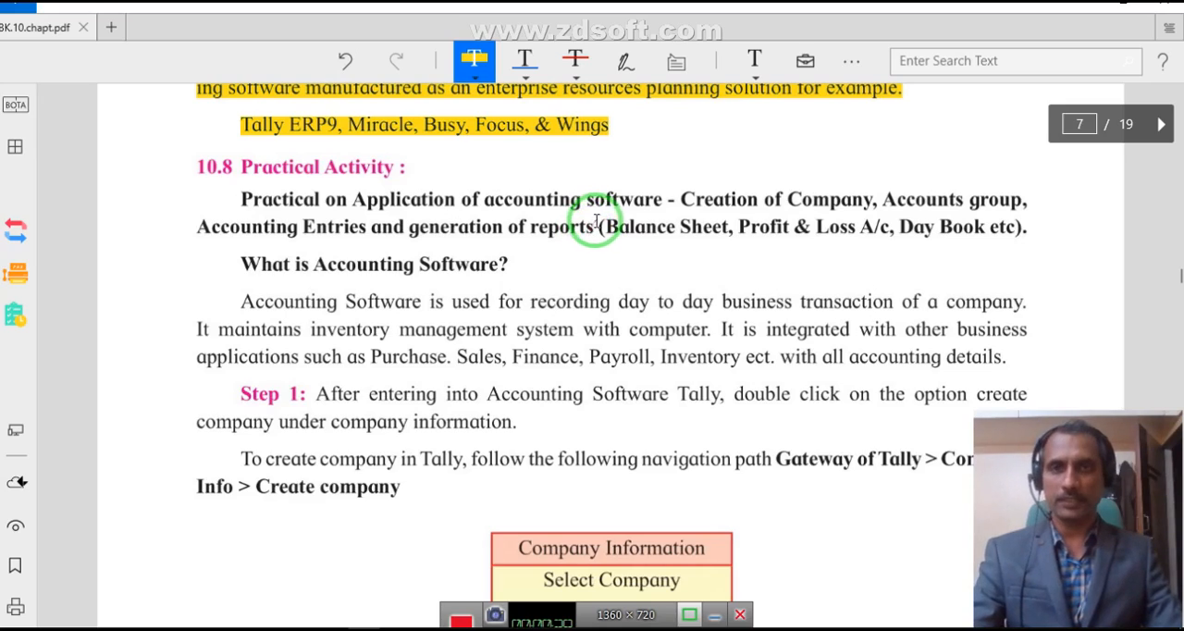
- Highlight in yellow the whole paragraph defining accounting software and the Step 1 instruction about creating a company
scroll(431, 298, "down", 1)
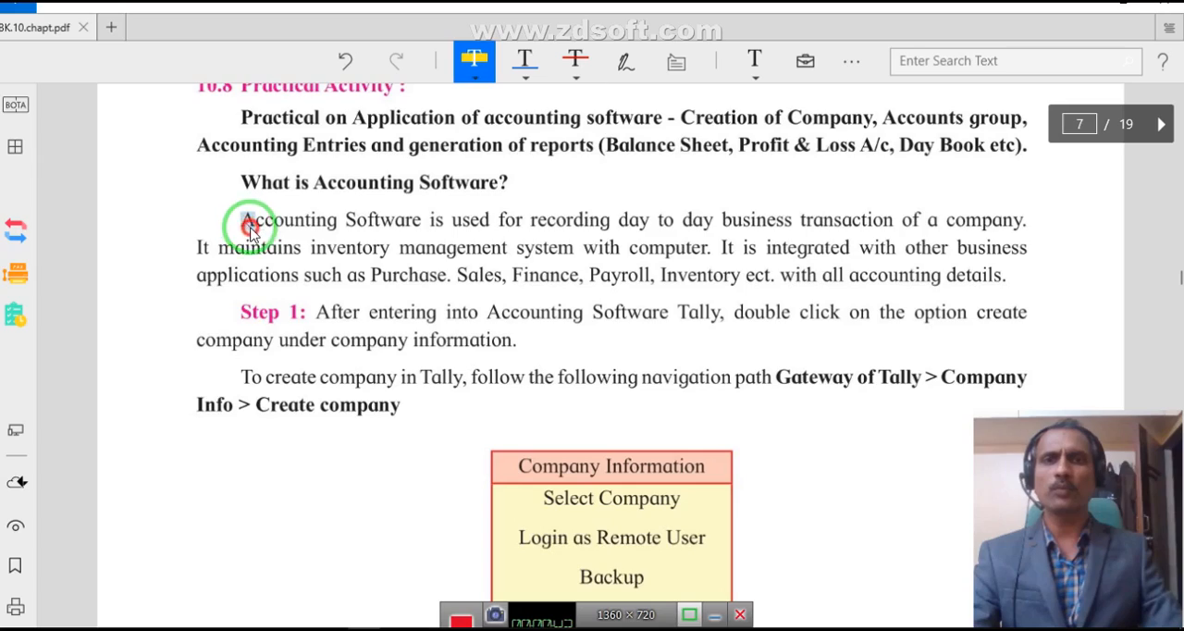
left_click_drag(243, 217, 264, 246)
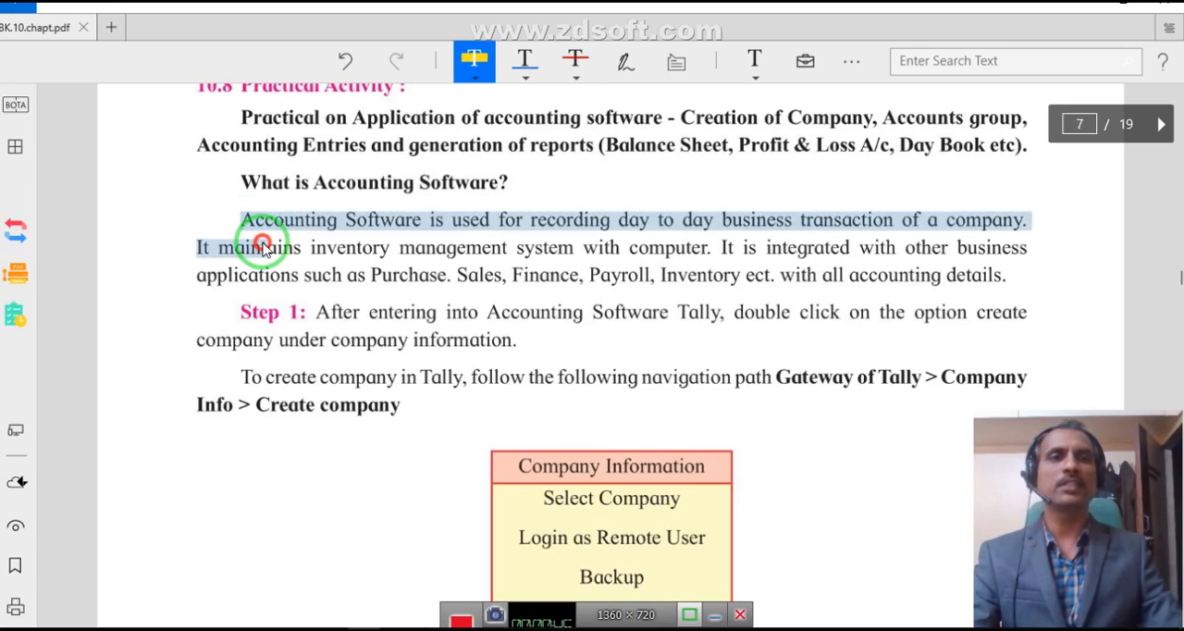
left_click_drag(264, 246, 1050, 228)
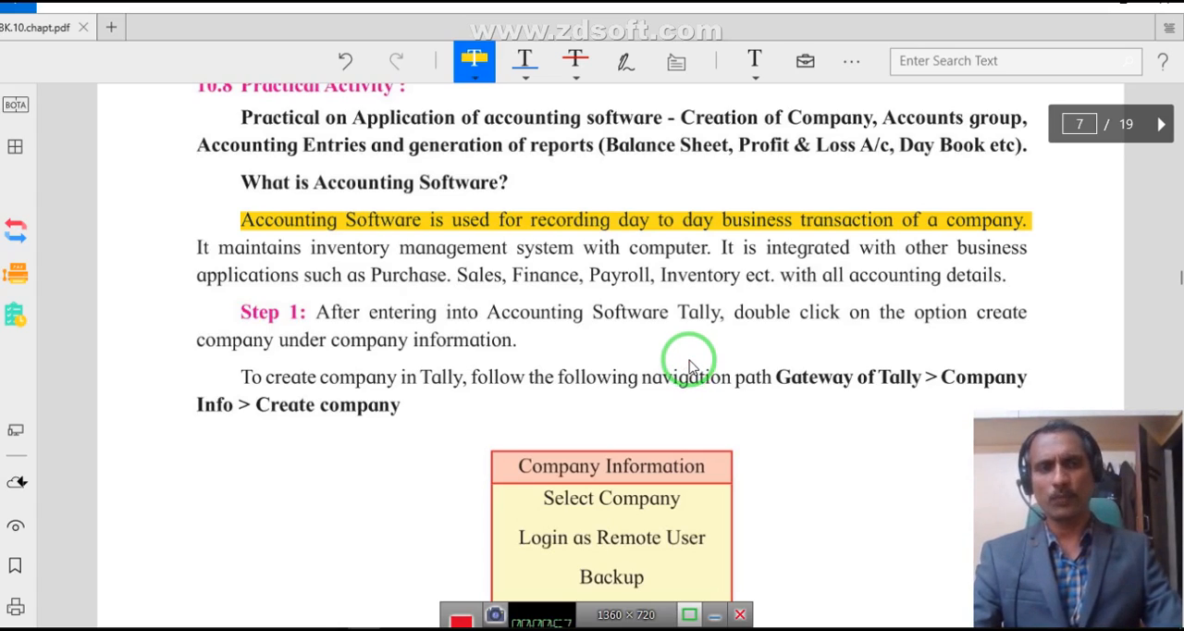
left_click_drag(198, 253, 711, 252)
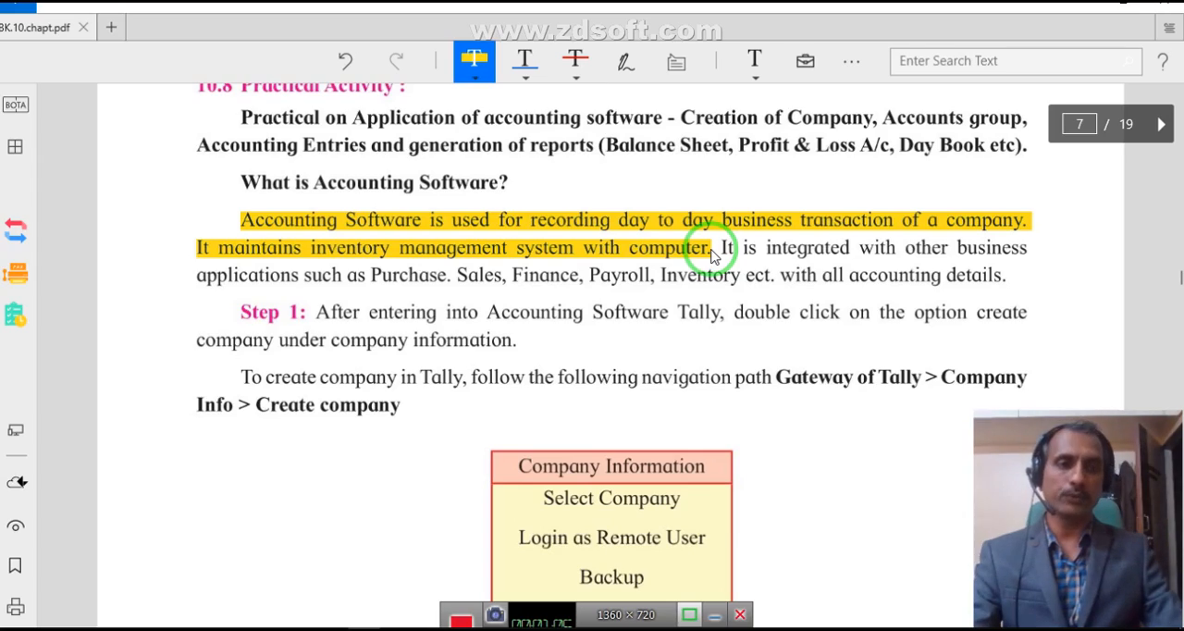
left_click_drag(712, 251, 724, 277)
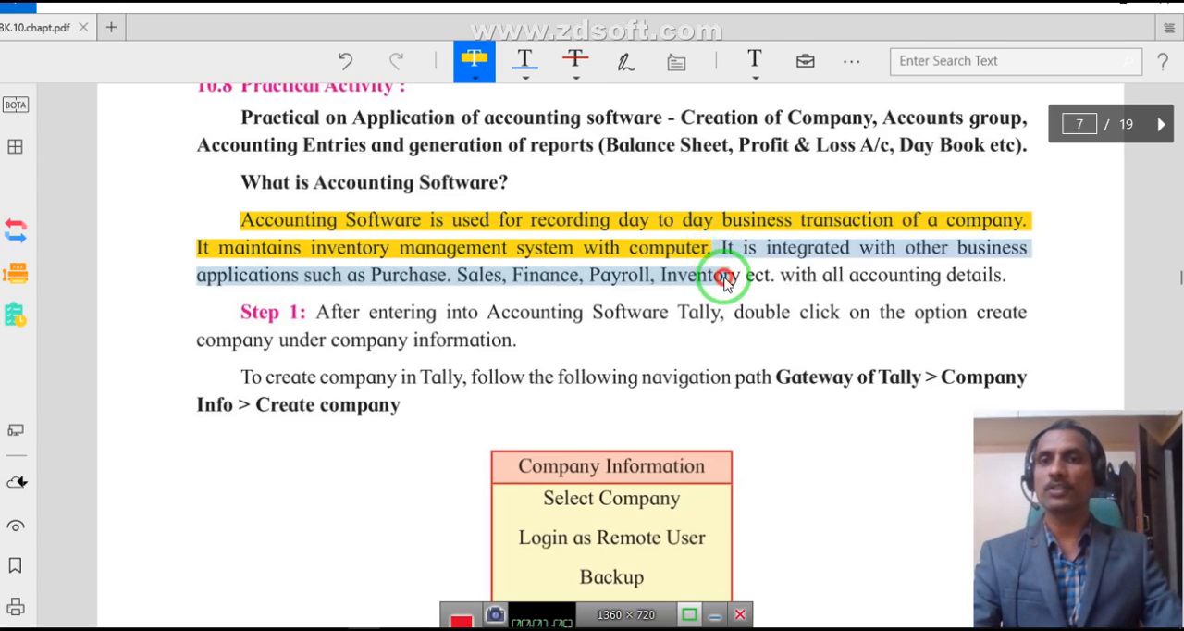
mouse_move(724, 277)
left_mouse_down()
mouse_move(787, 278)
mouse_move(763, 266)
mouse_move(775, 282)
left_mouse_up()
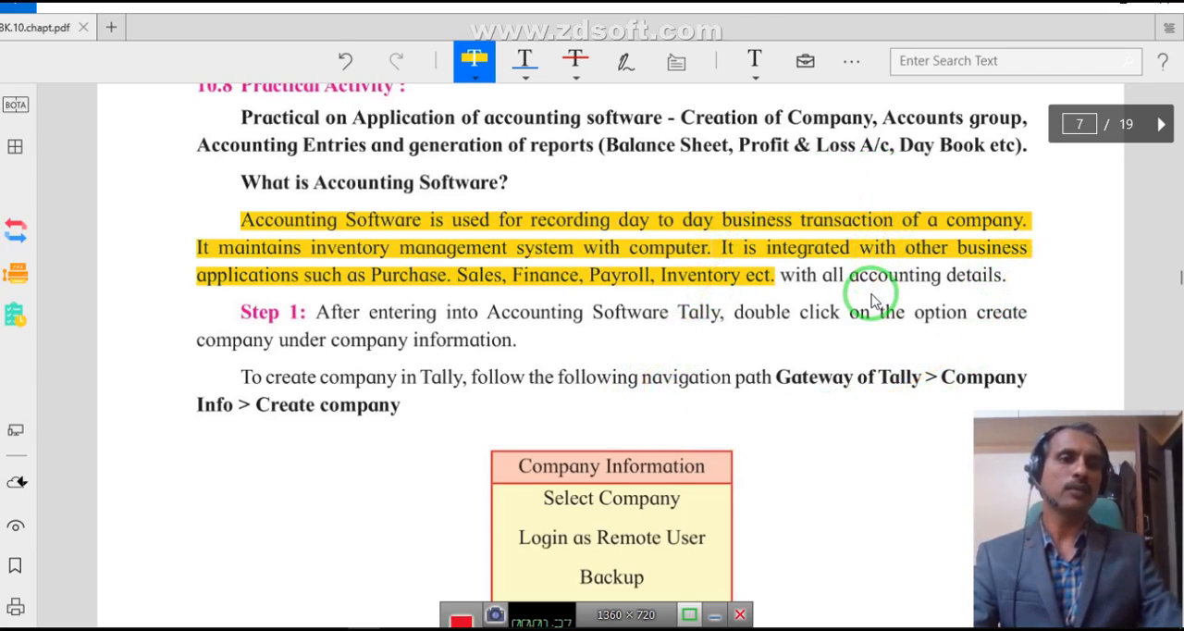
left_click_drag(779, 277, 791, 303)
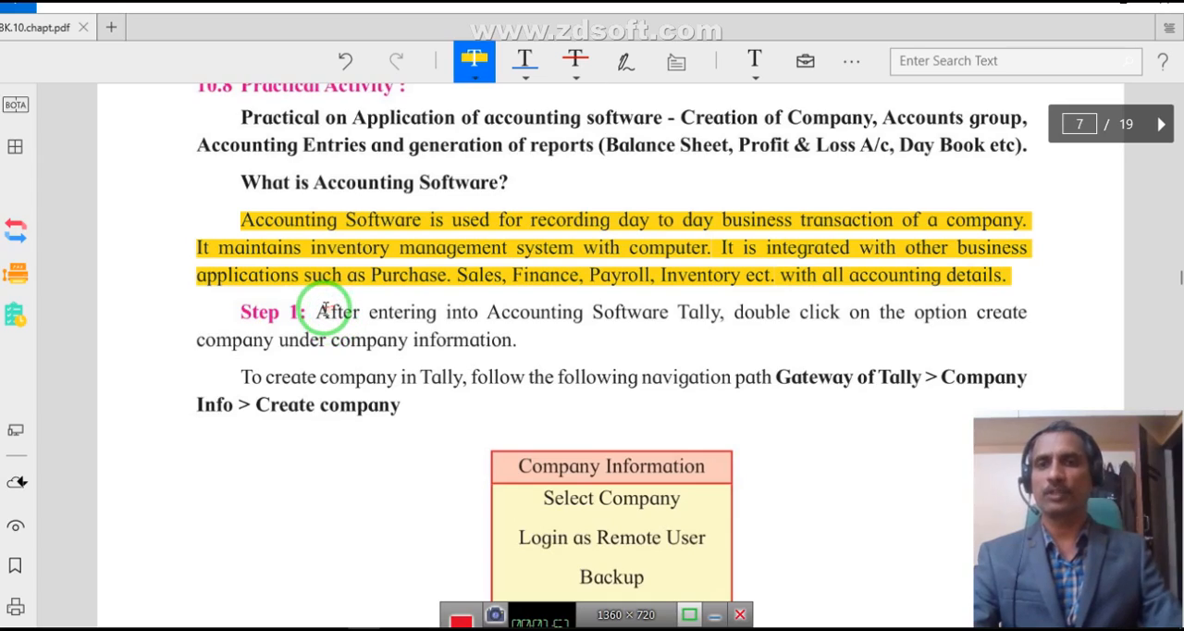
mouse_move(322, 312)
left_mouse_down()
mouse_move(396, 337)
mouse_move(534, 332)
left_mouse_up()
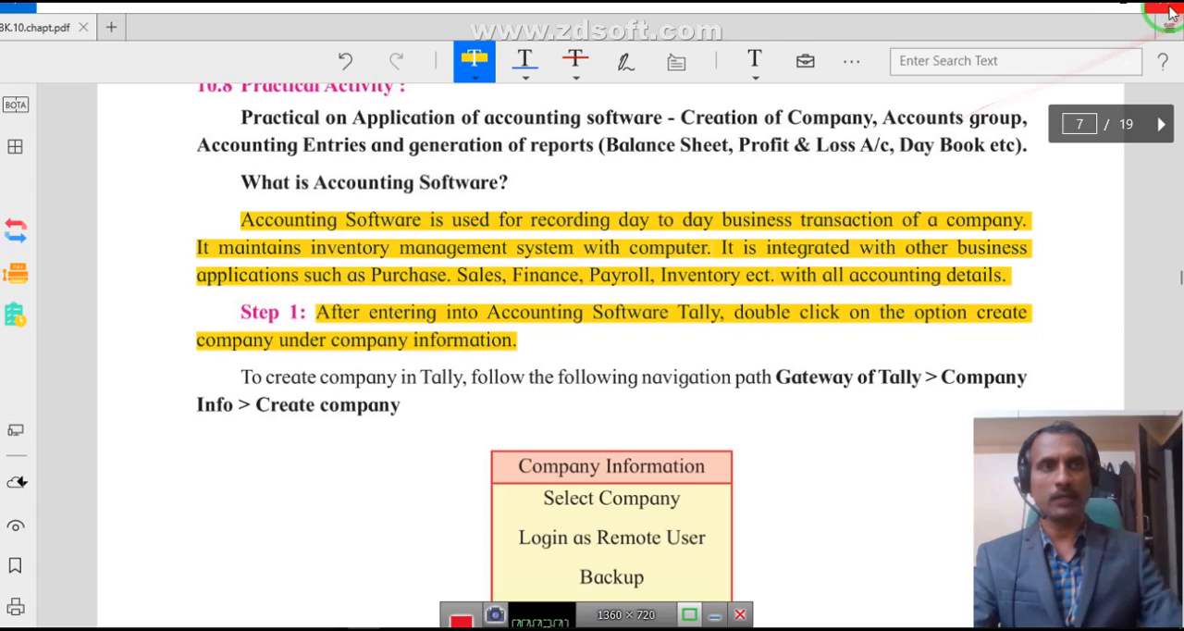
- Leave the PDF for the desktop, launch Tally.ERP 9 and decline the offer to fix the company that cannot be opened
left_click(1094, 5)
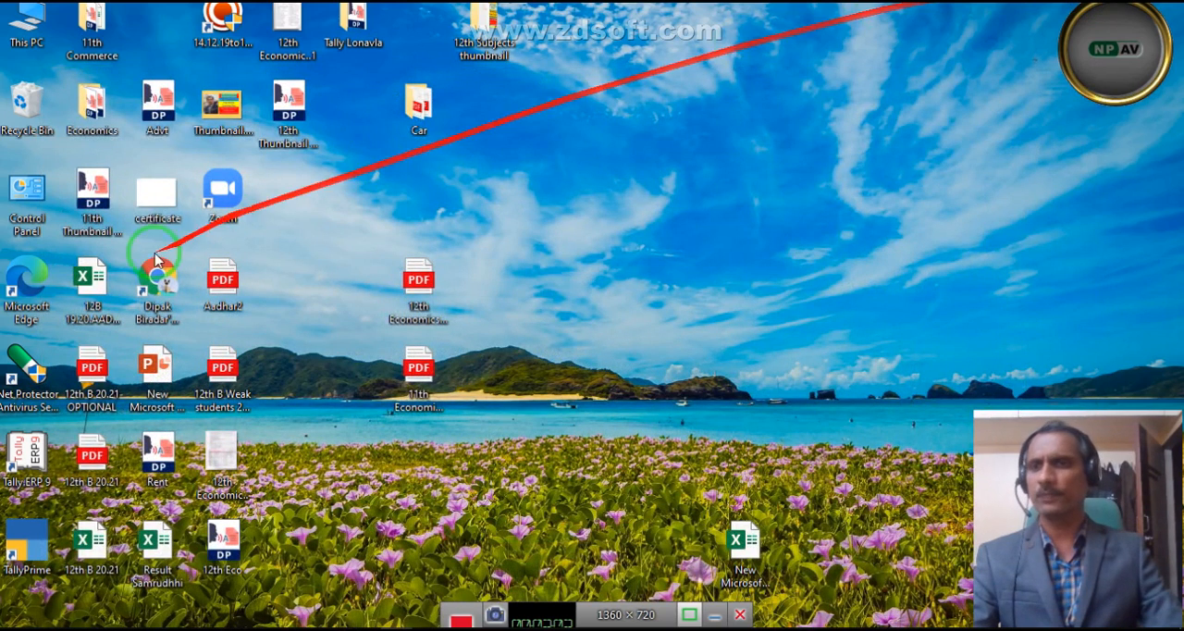
left_click(27, 581)
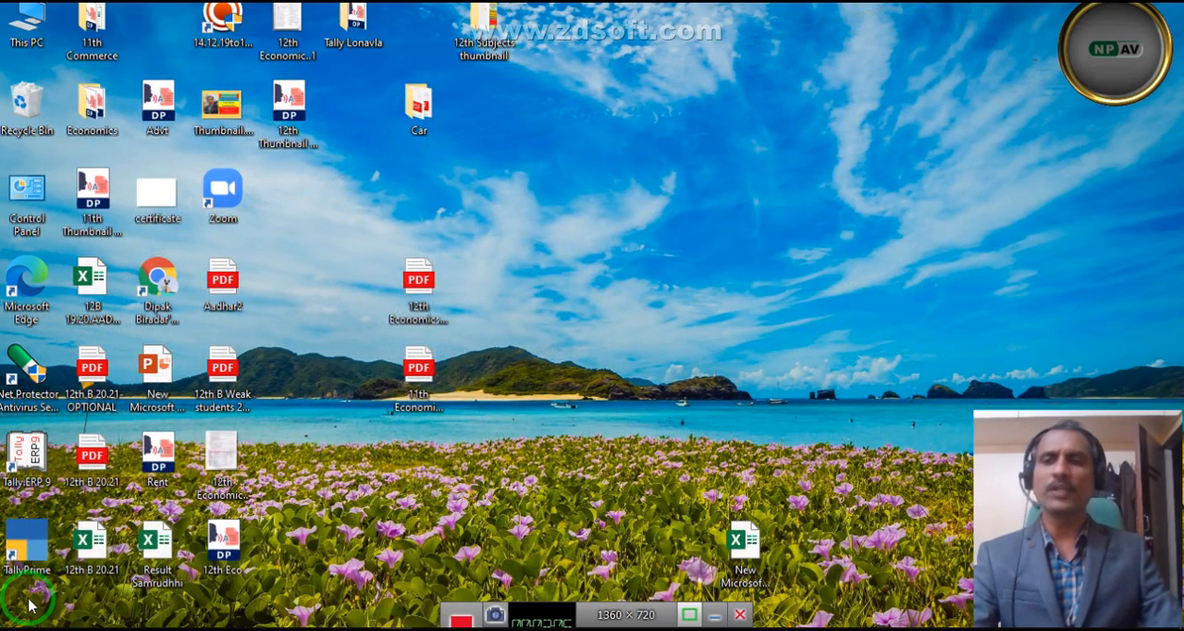
left_click(26, 462)
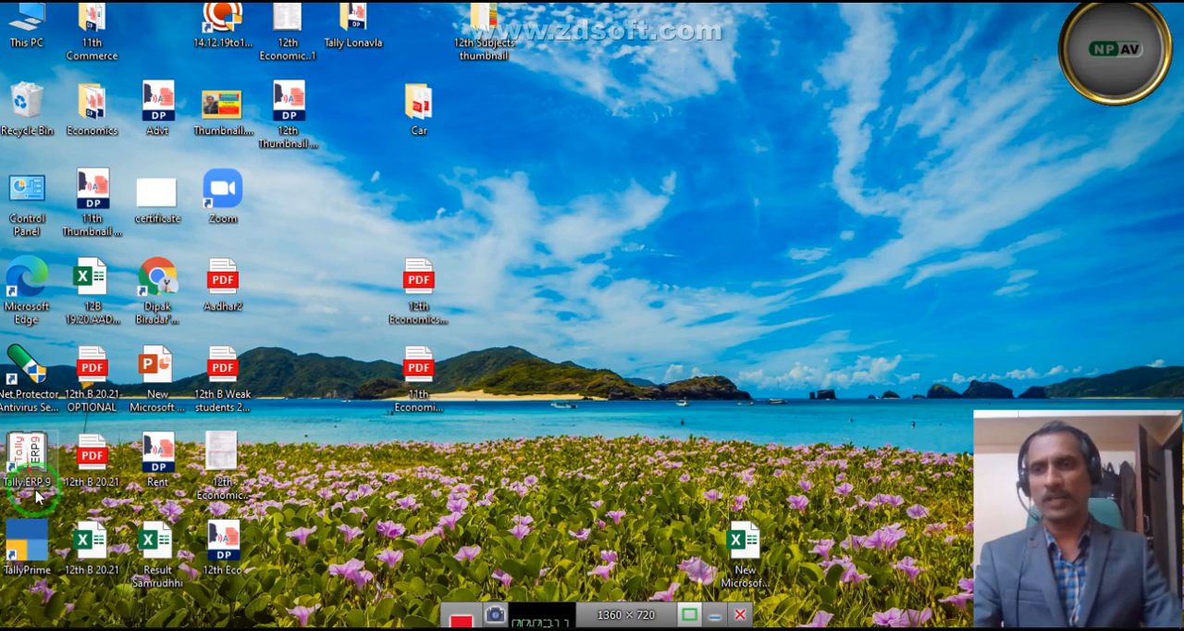
left_click(50, 555)
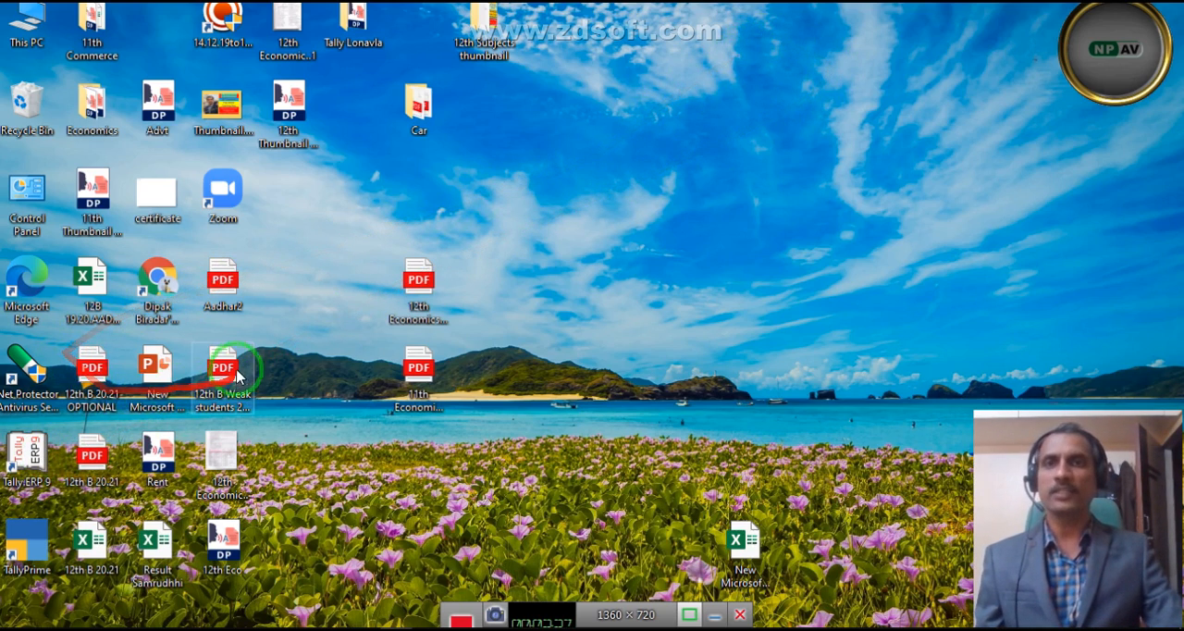
left_click(33, 454)
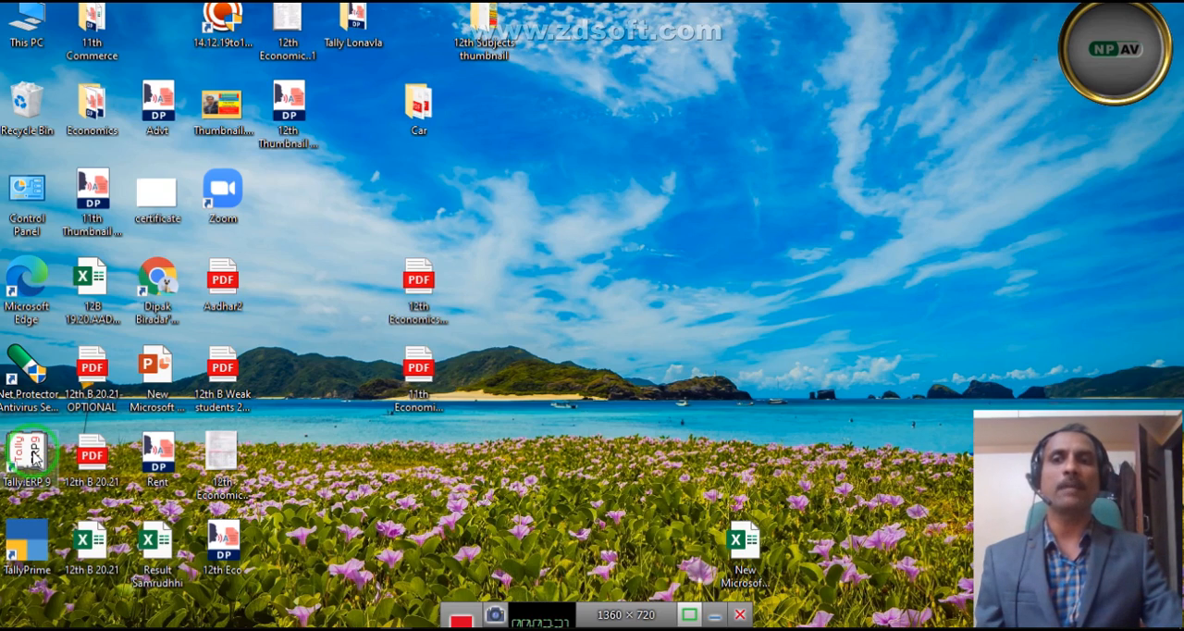
double_click(35, 438)
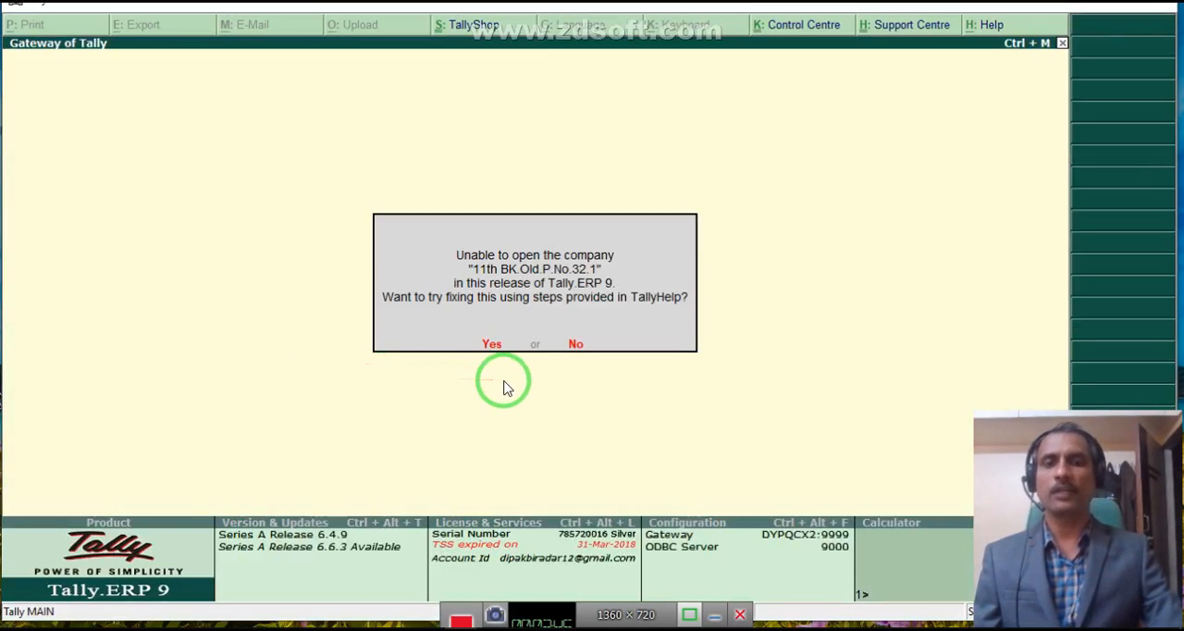
key("n")
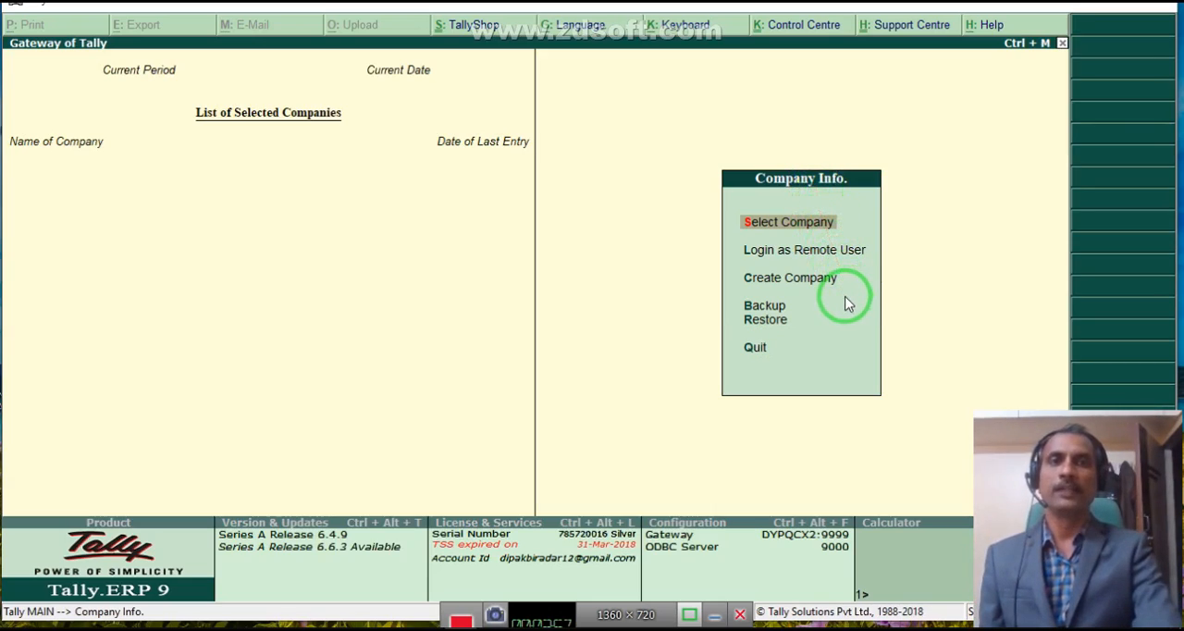
key("Down")
key("Down")
key("Down")
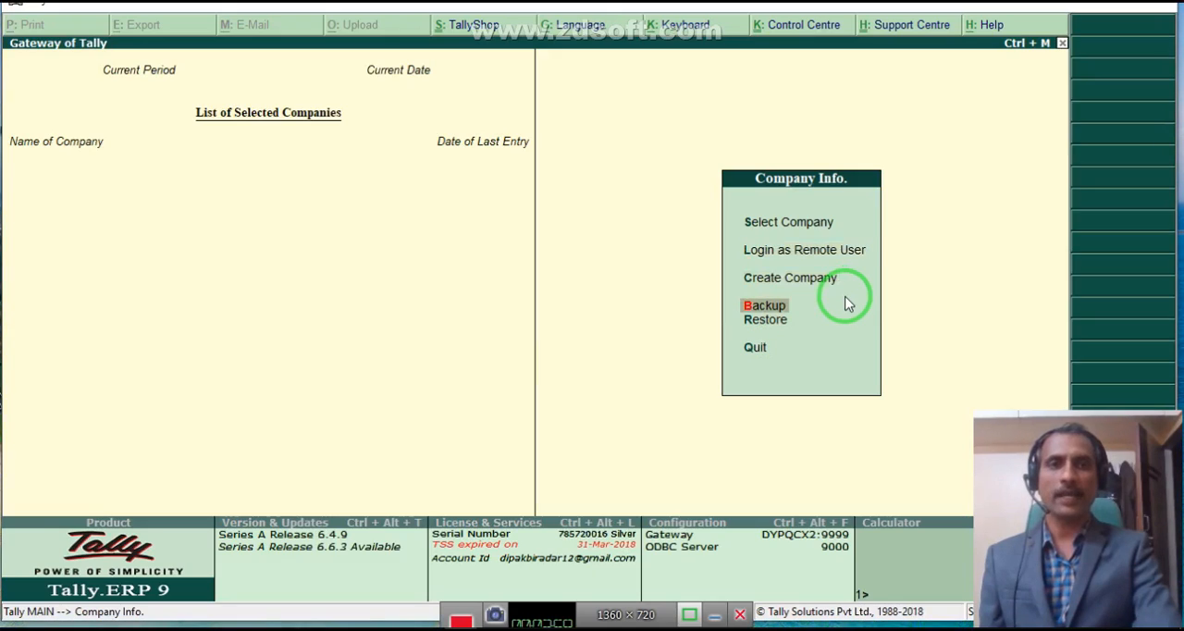
key("Down")
key("Down")
key("Up")
key("Up")
key("Up")
key("Up")
key("Up")
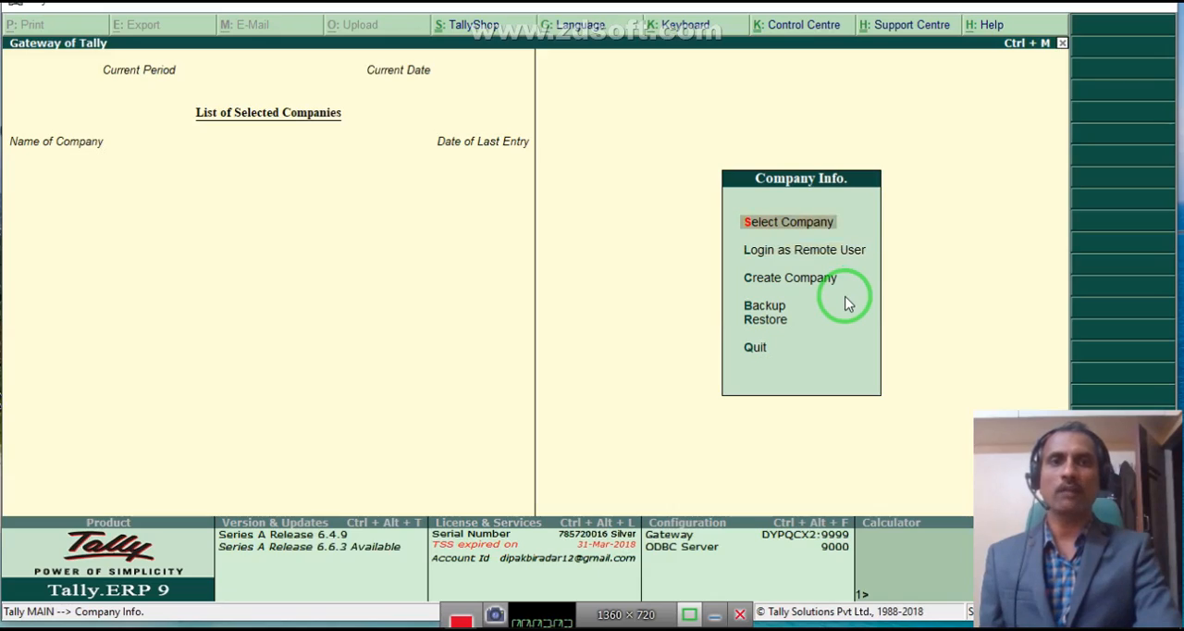
key("Down")
key("Down")
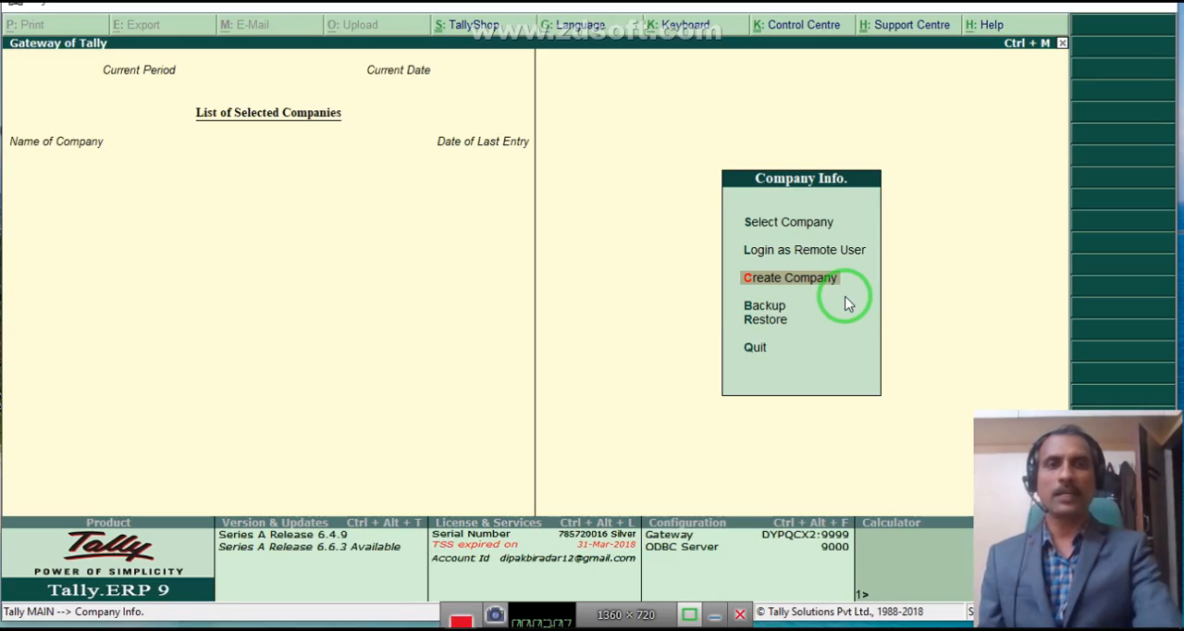
key("Up")
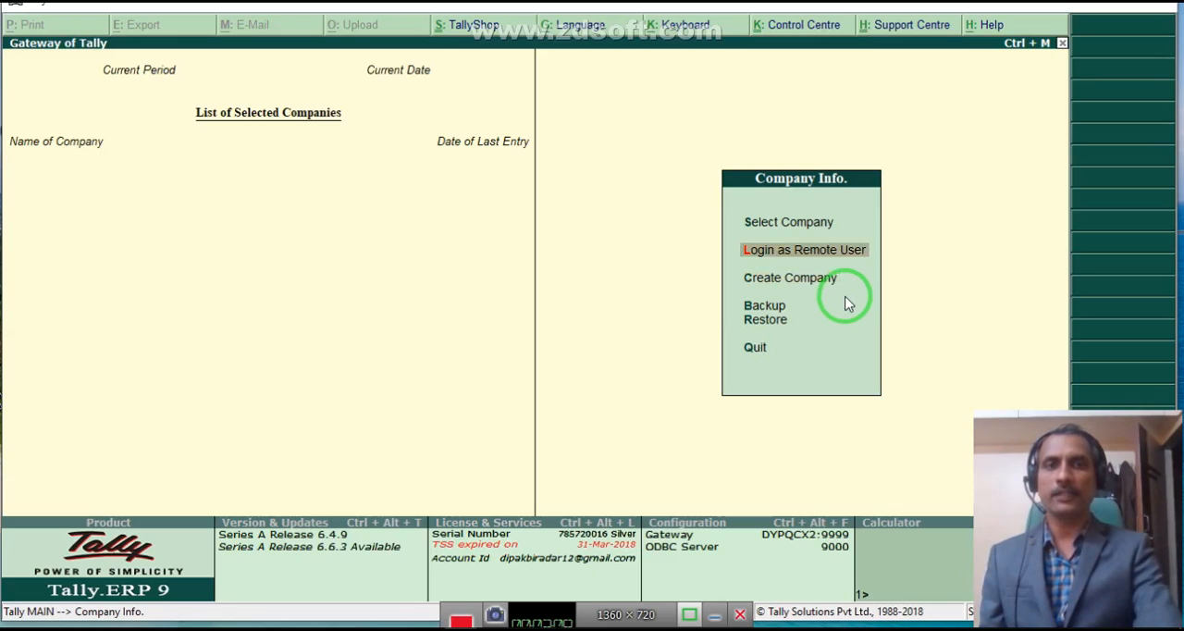
key("Up")
- Start creating a company named OM Sai Academy and accept the same text as its mailing name
key("Down")
key("Down")
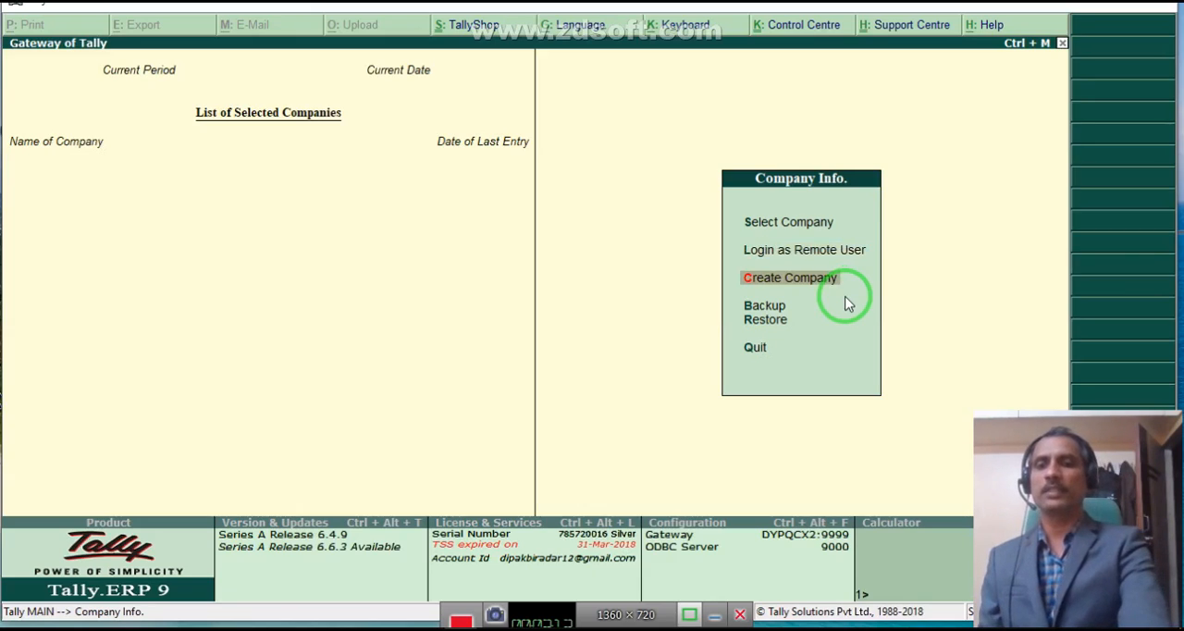
key("Return")
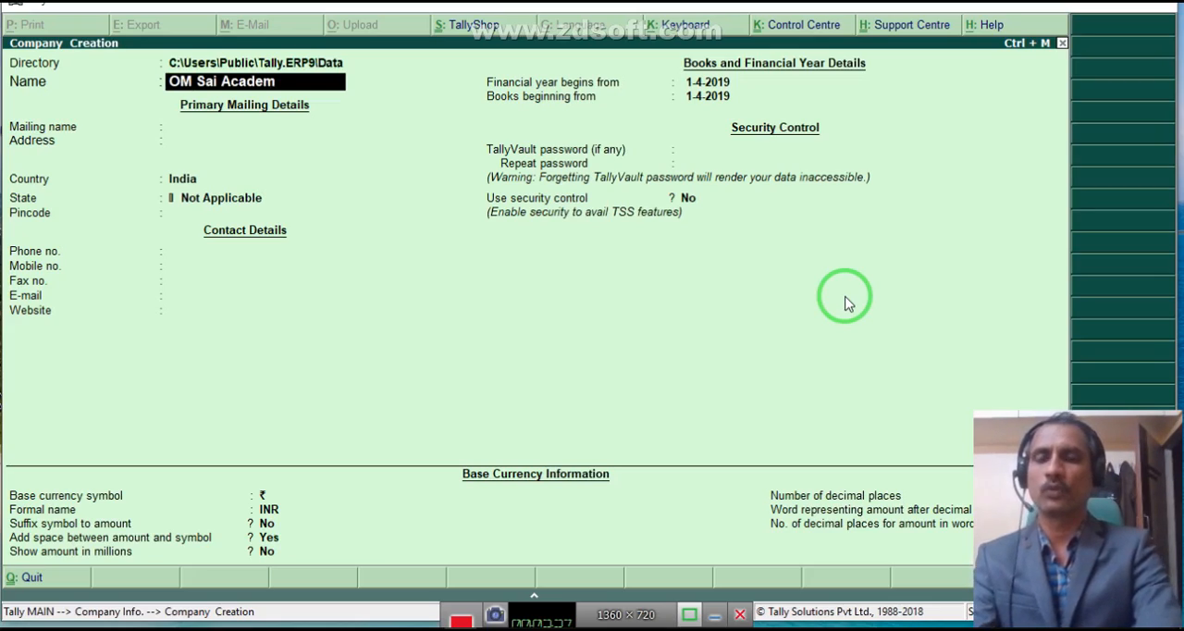
key("Return")
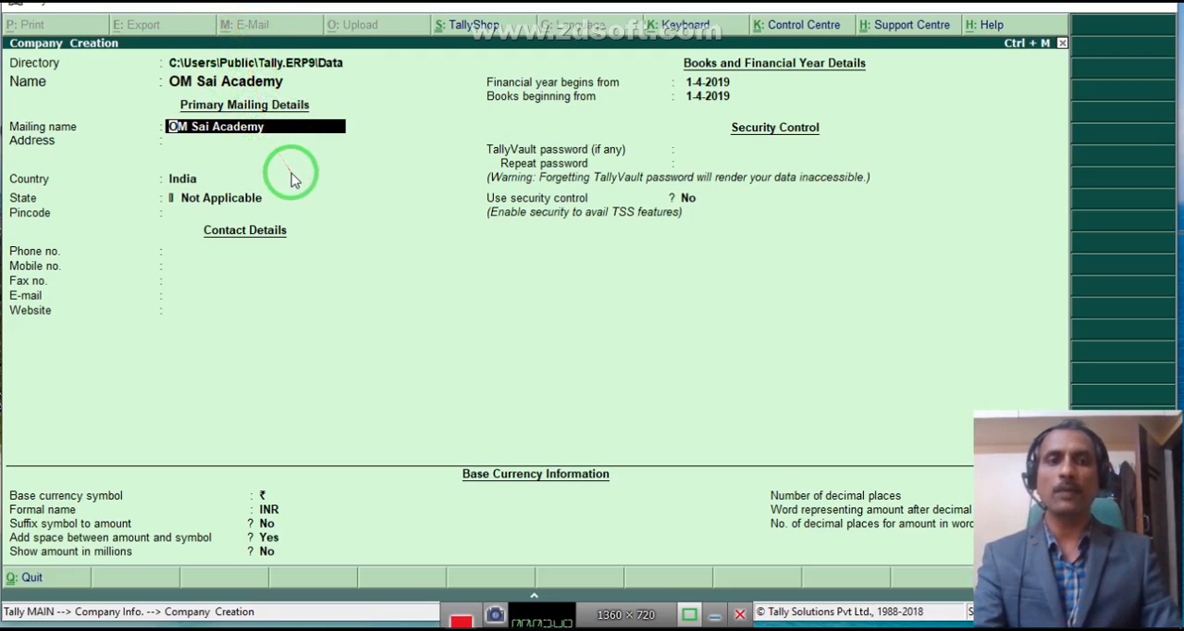
key("Return")
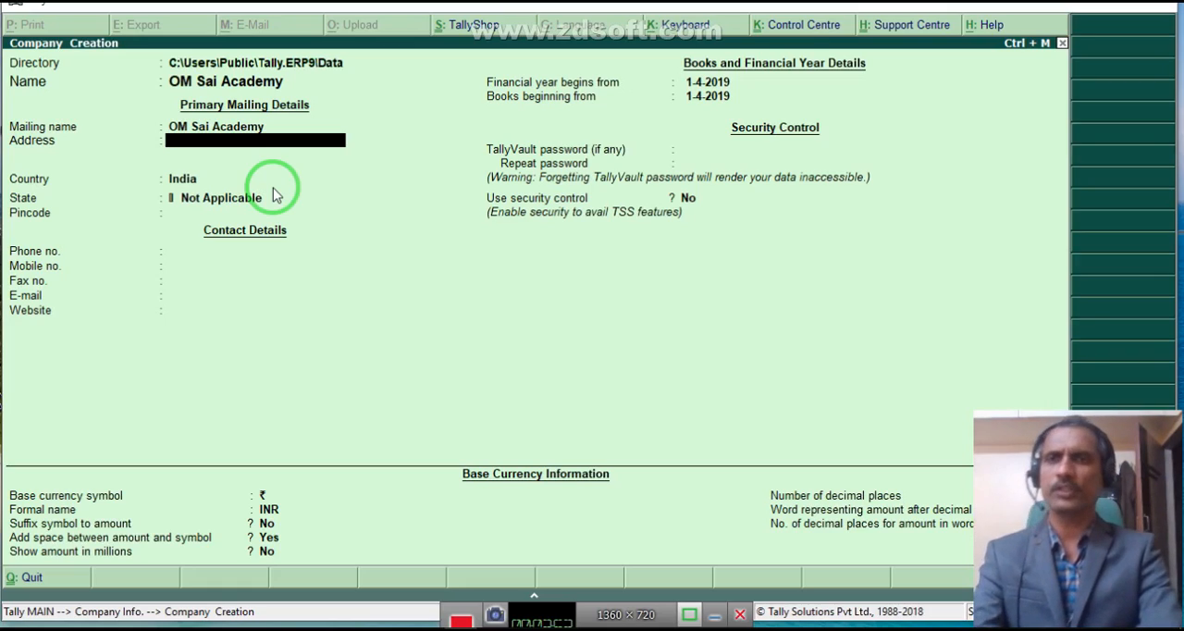
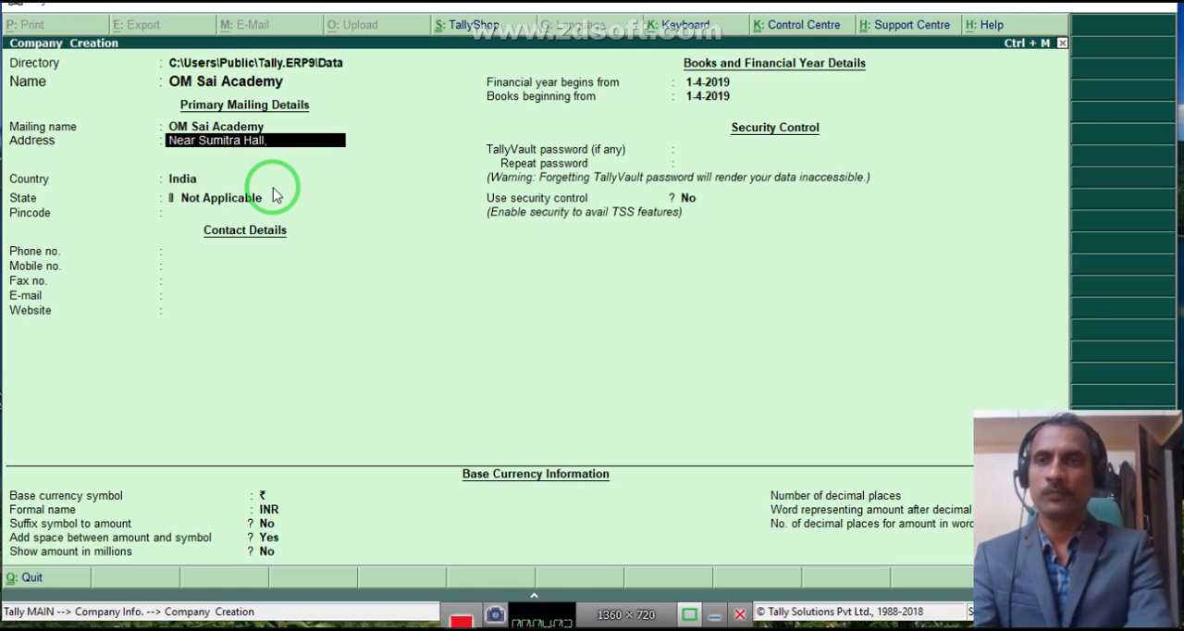
- Fill in the first two lines of the company's mailing address with the nearby landmark and the housing society
key("Return")
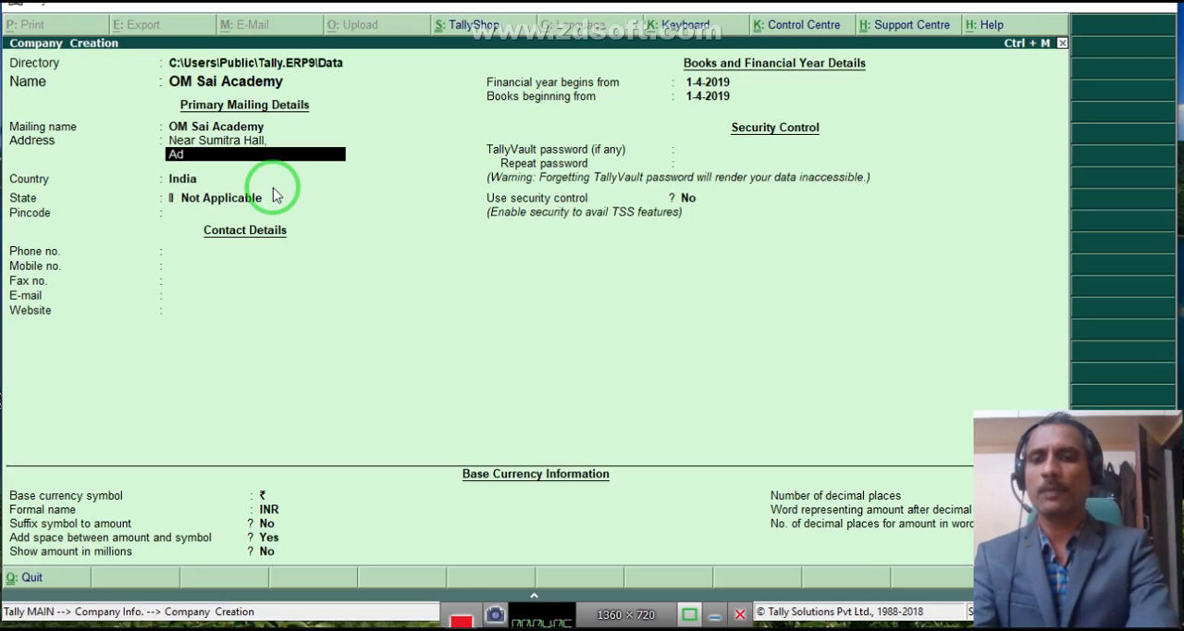
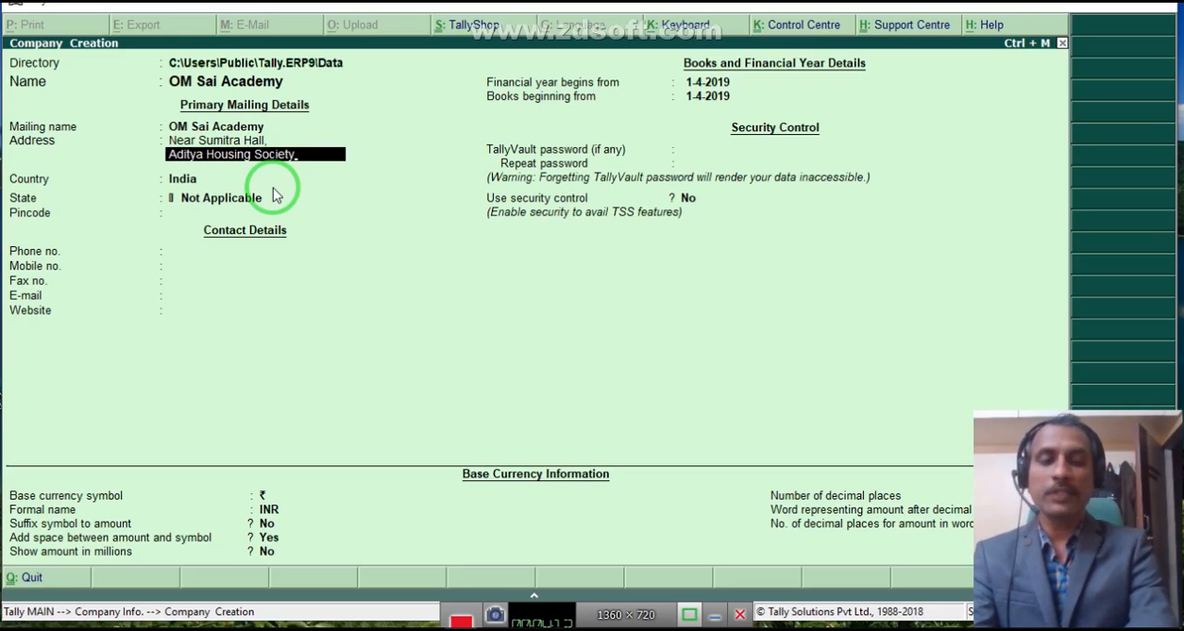
key("Return")
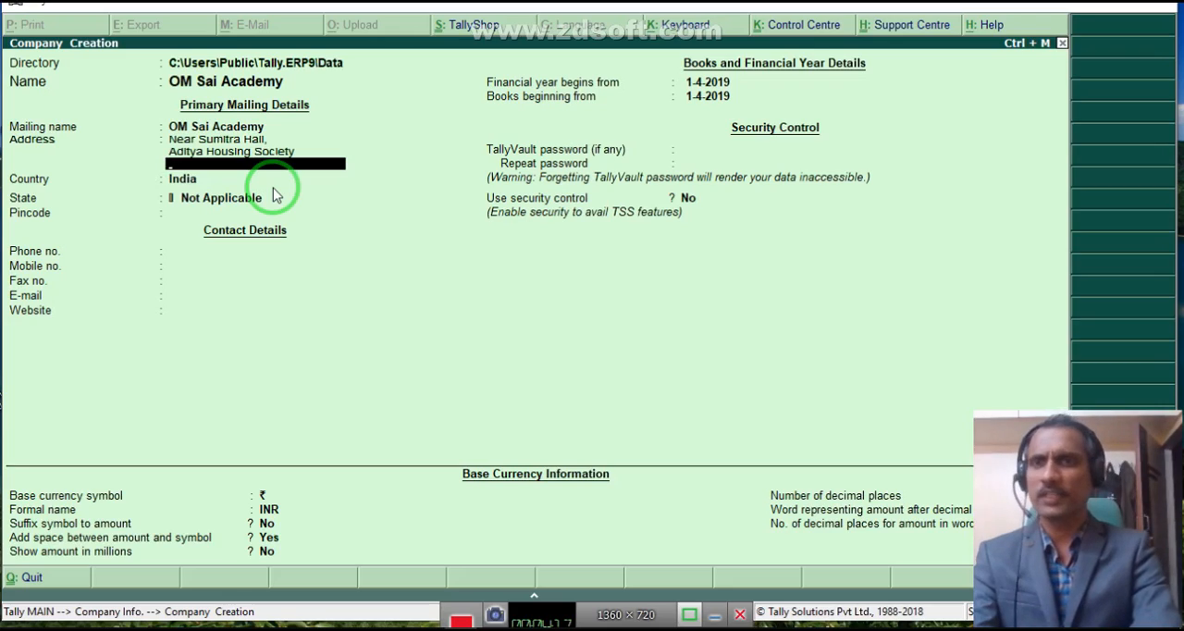
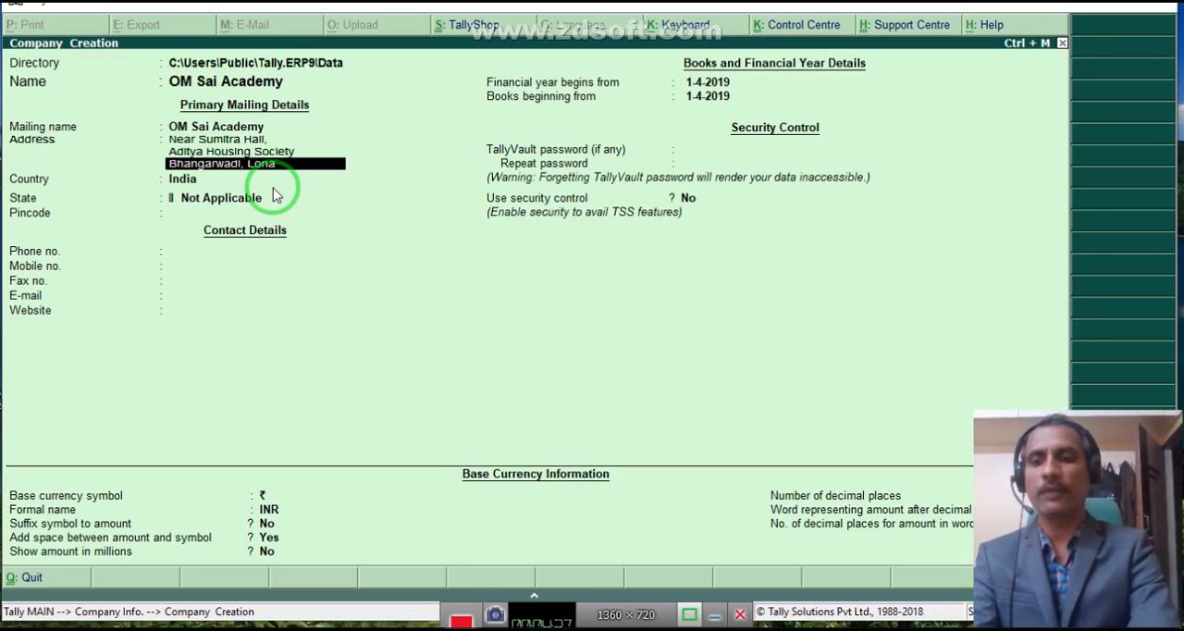
- Complete the third line of the company's mailing address with the locality and town
key("Return")
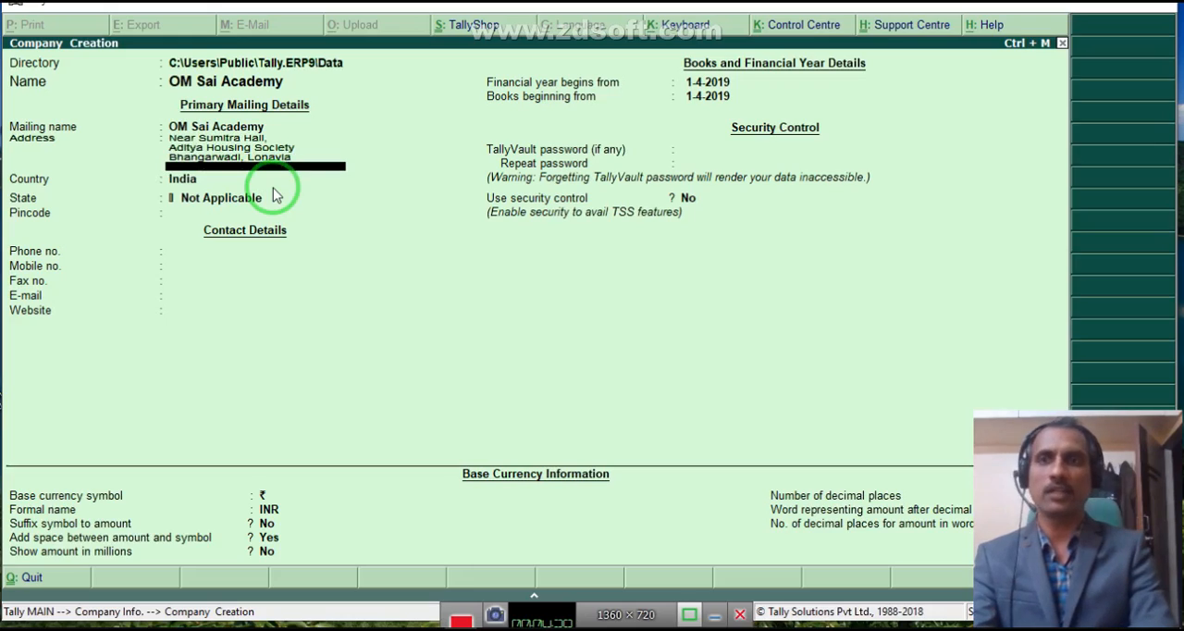
- Keep India as the company's country, choose Maharashtra as its state and enter the pincode
key("Return")
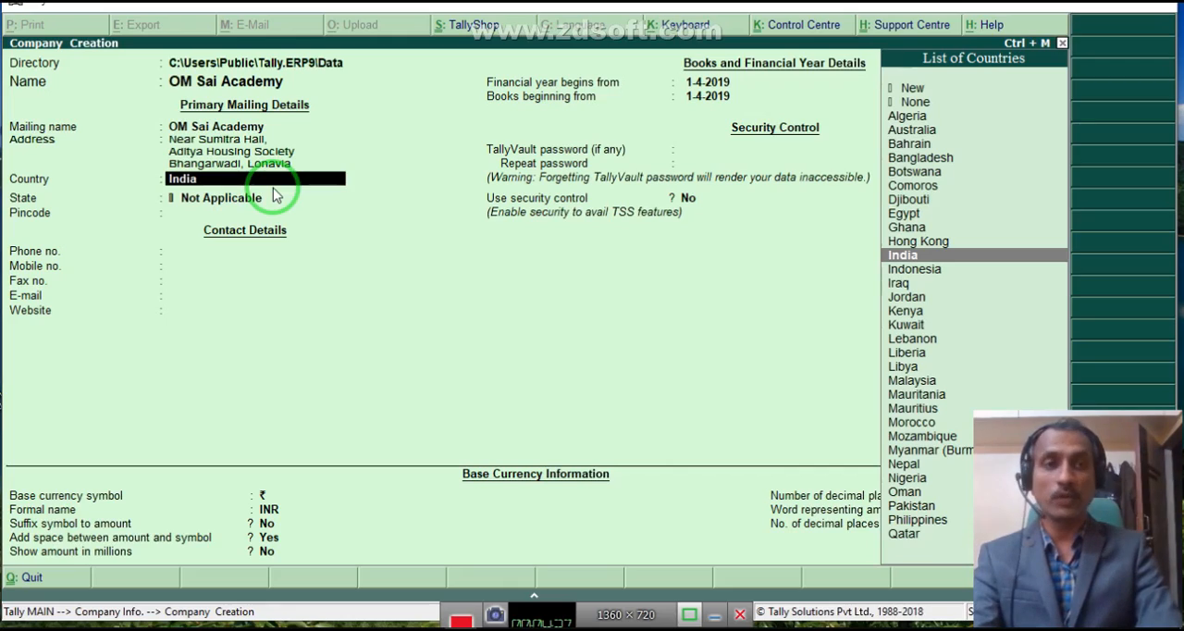
key("Return")
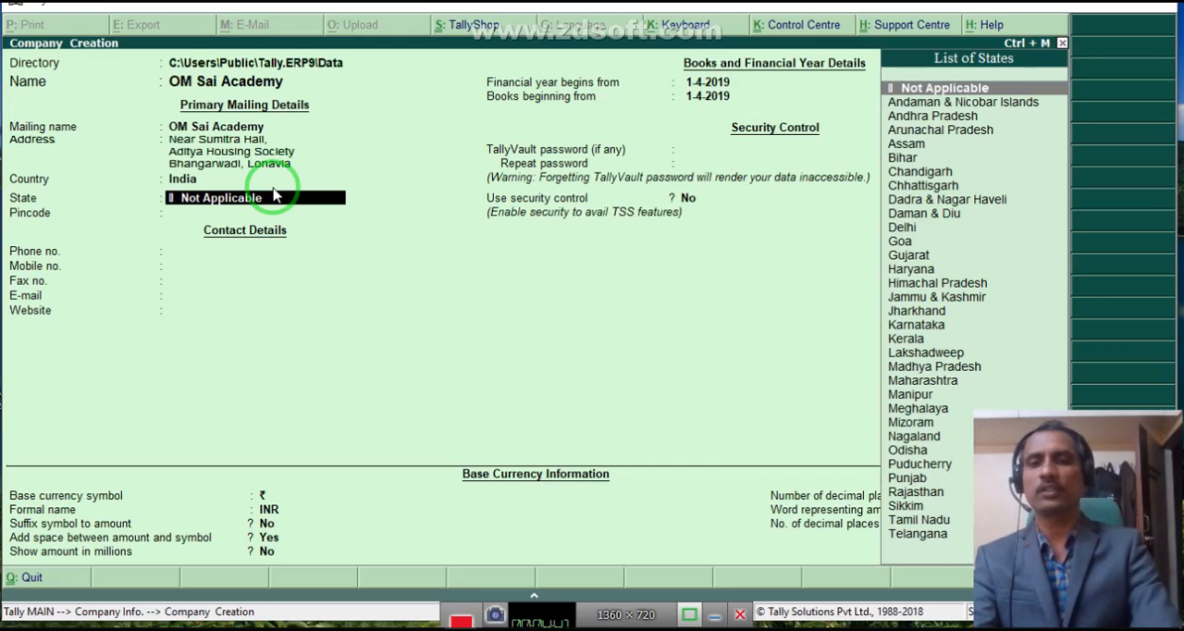
type("Mah")
key("Return")
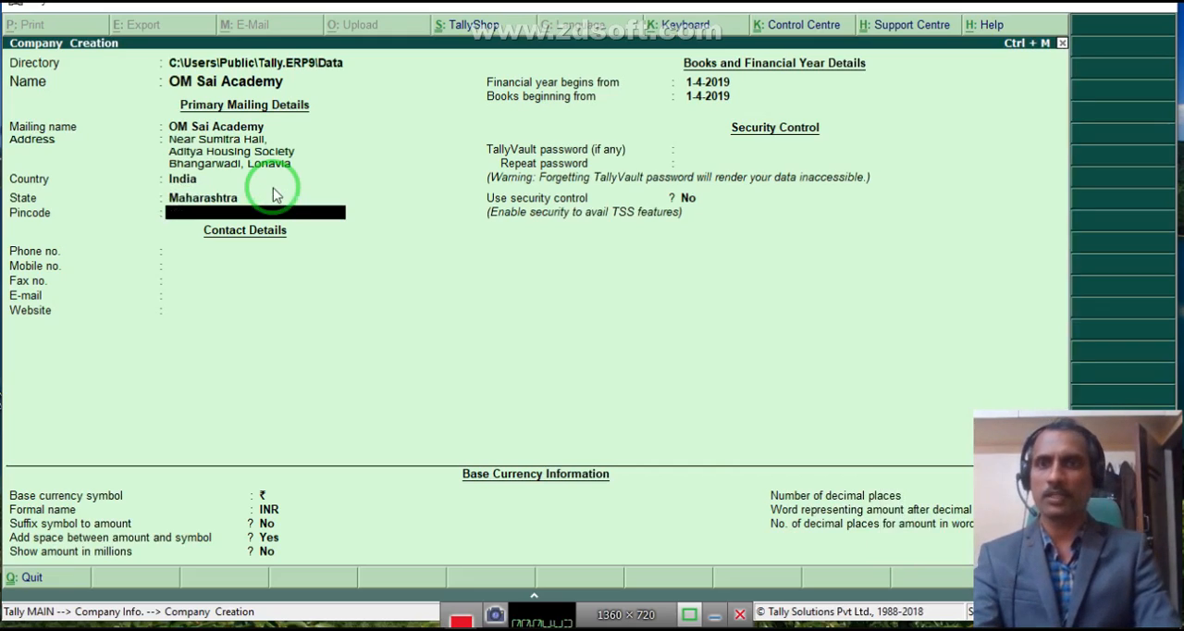
type("4")
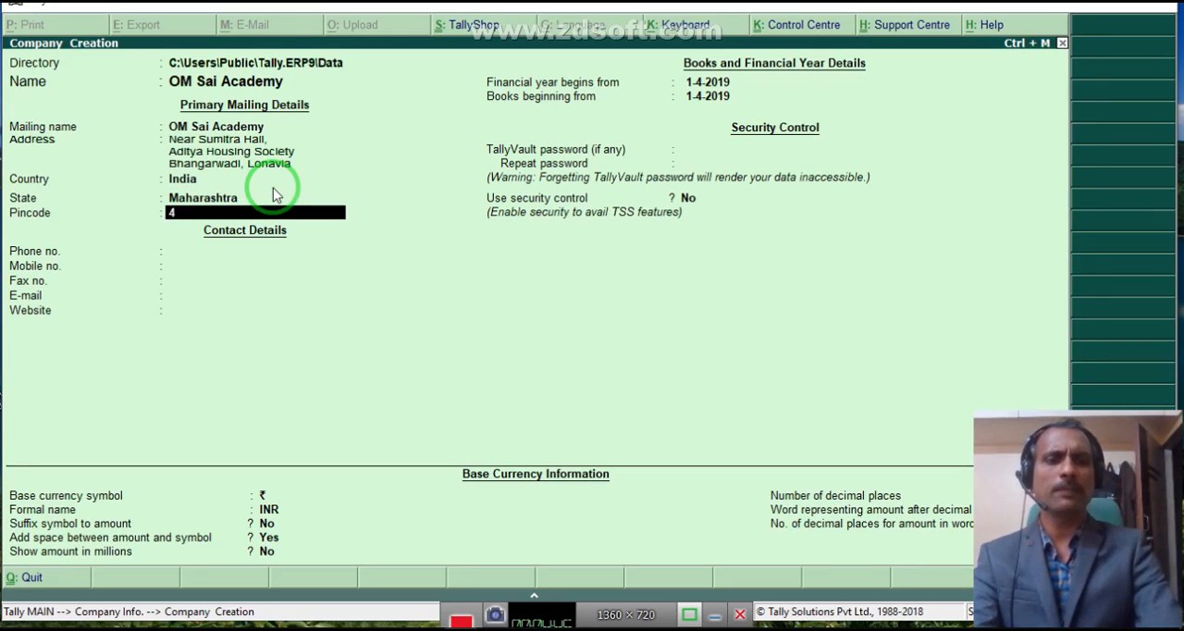
type("10401")
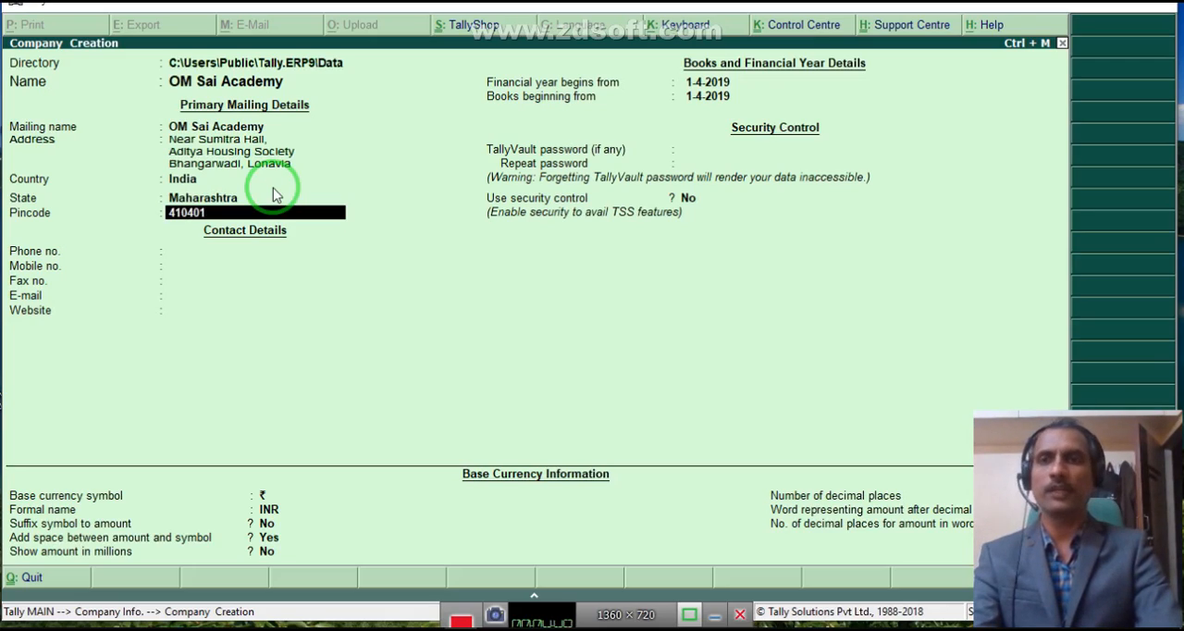
key("Return")
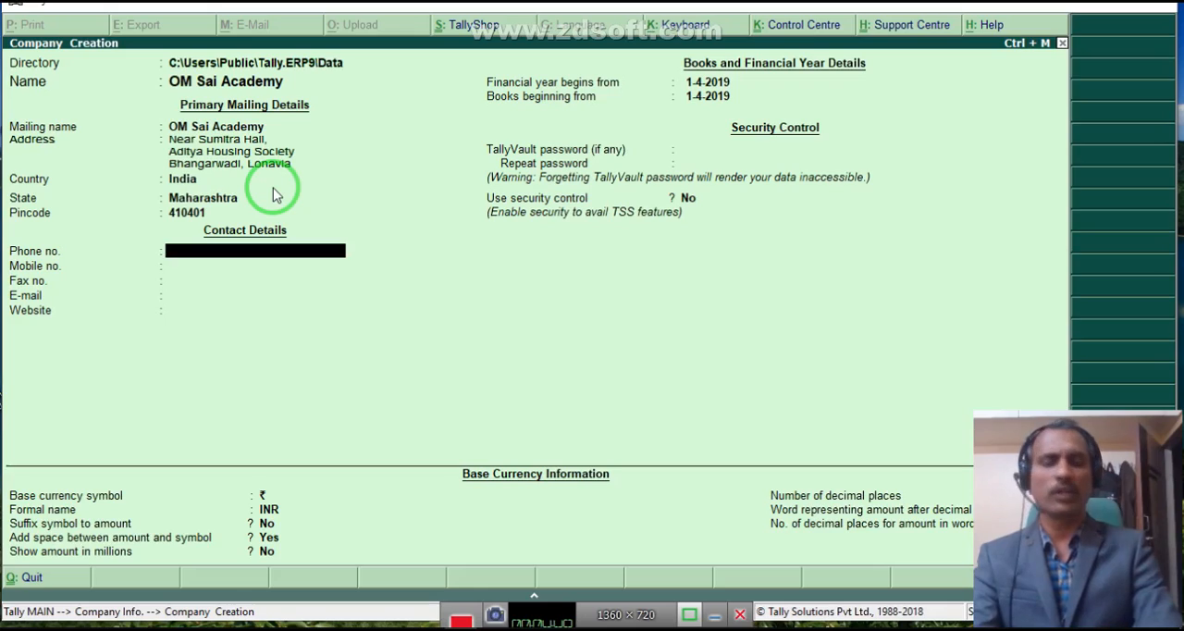
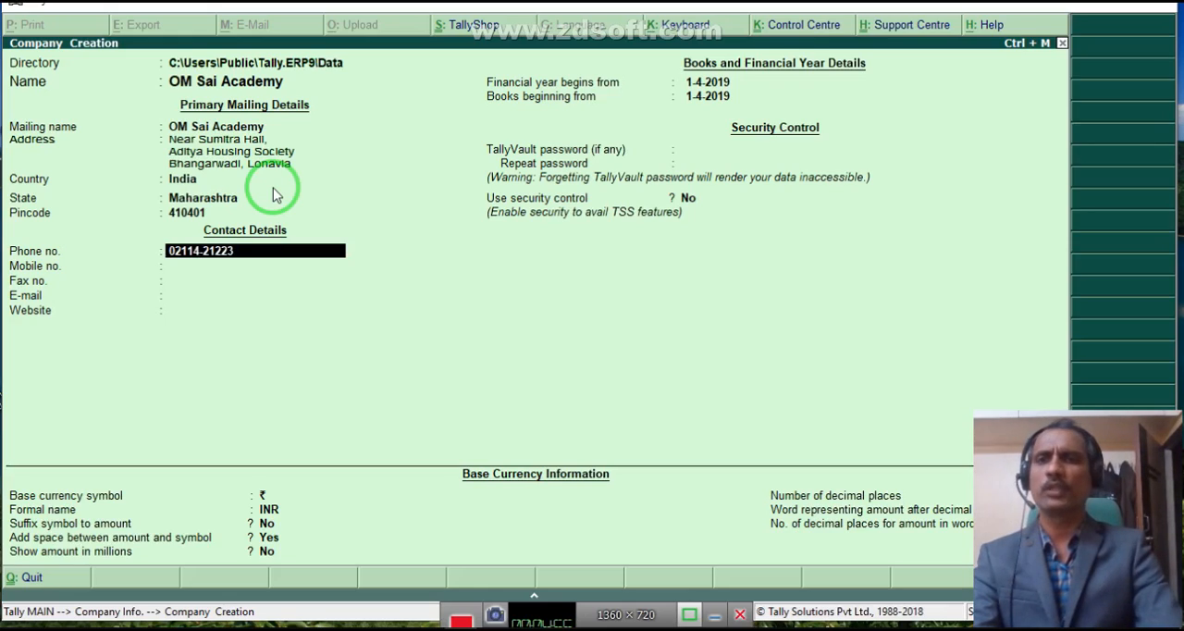
- Enter the company's phone, mobile and fax numbers in the contact details
key("Return")
key("Return")
type("1232326")
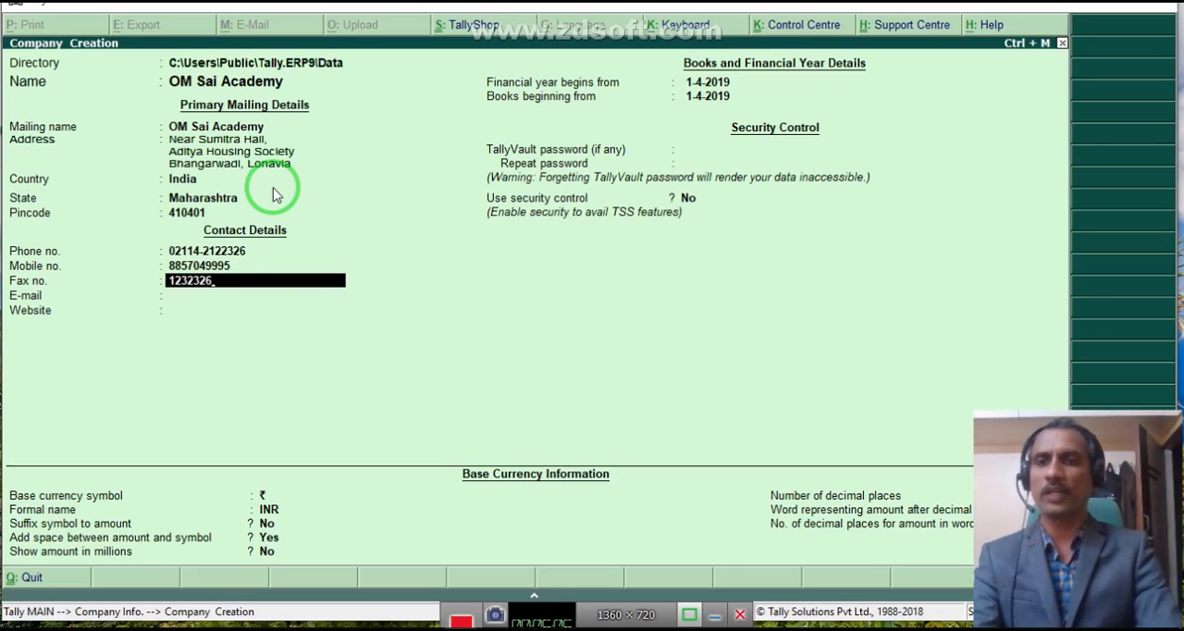
key("Return")
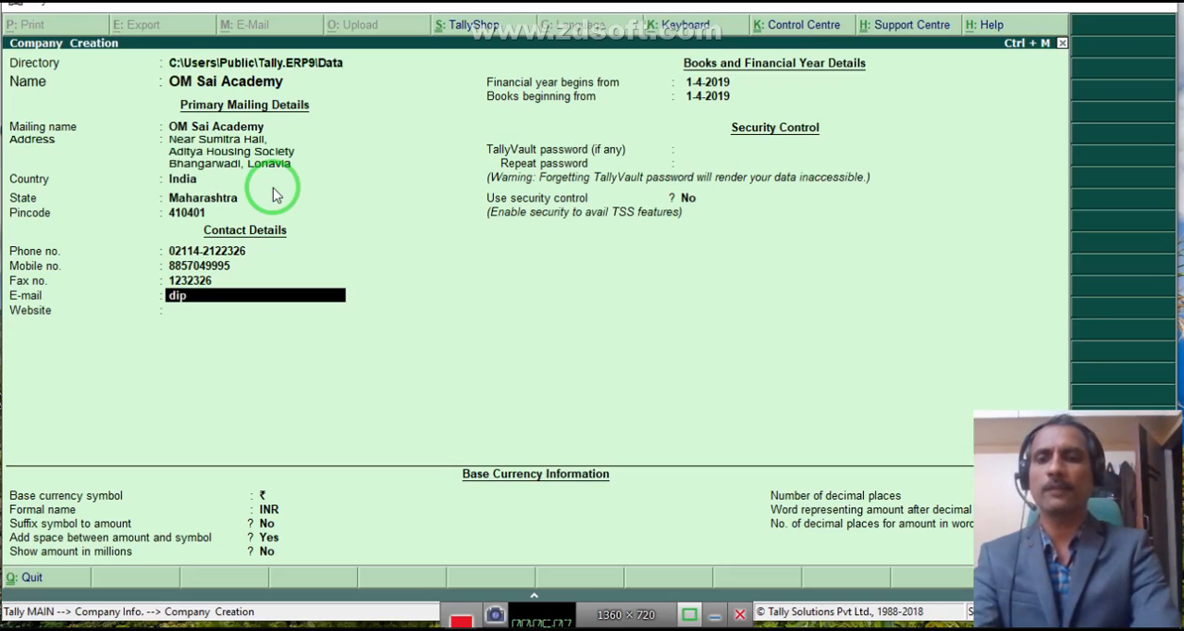
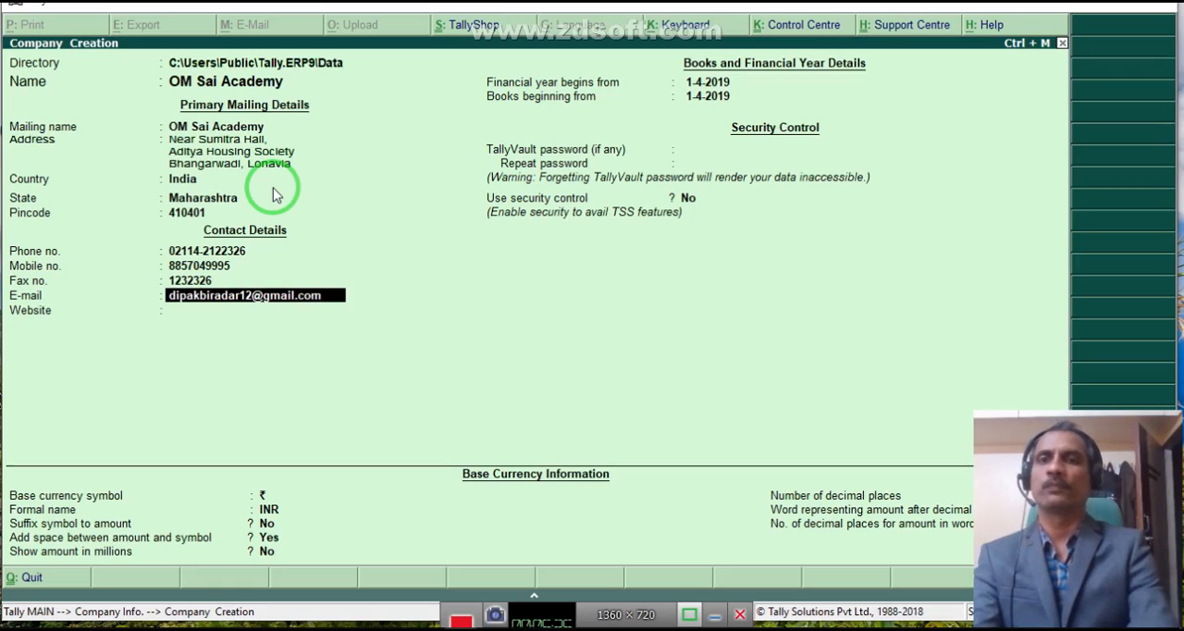
- Fill in the company's e-mail address in the contact details
key("Return")
type("www")
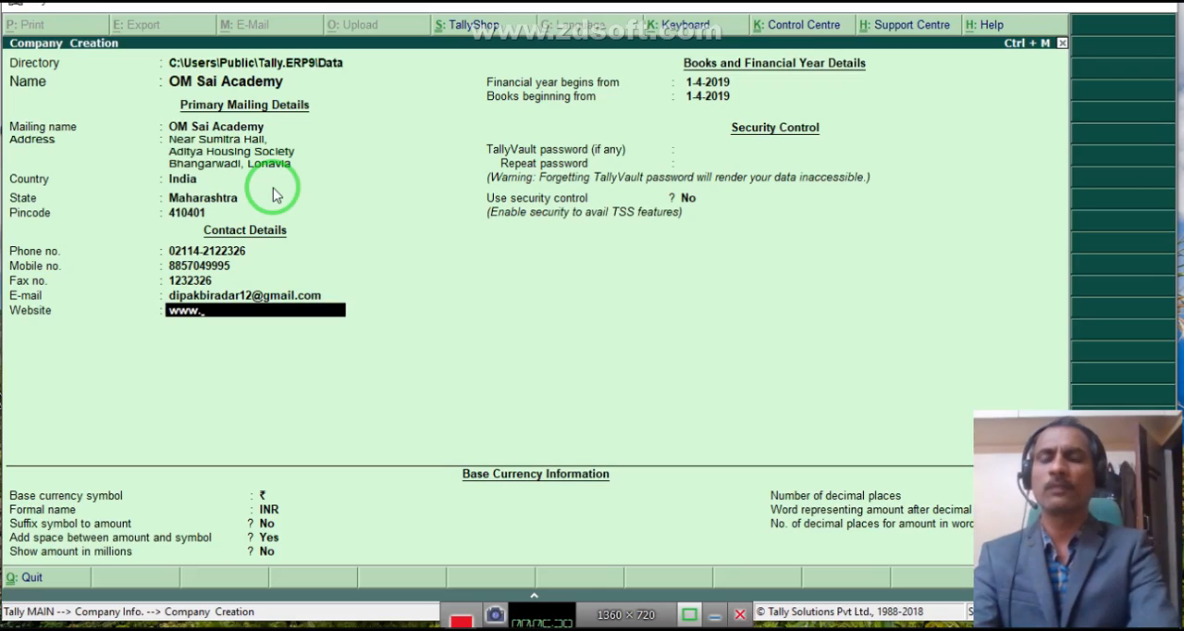
type(".omsa")
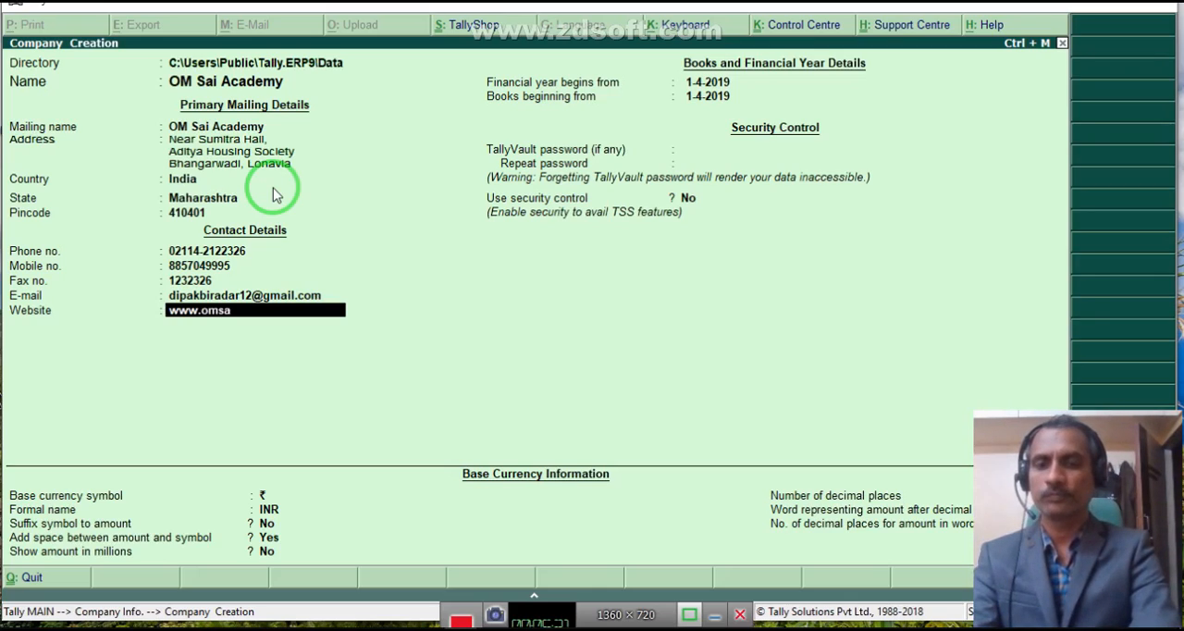
type("iac")
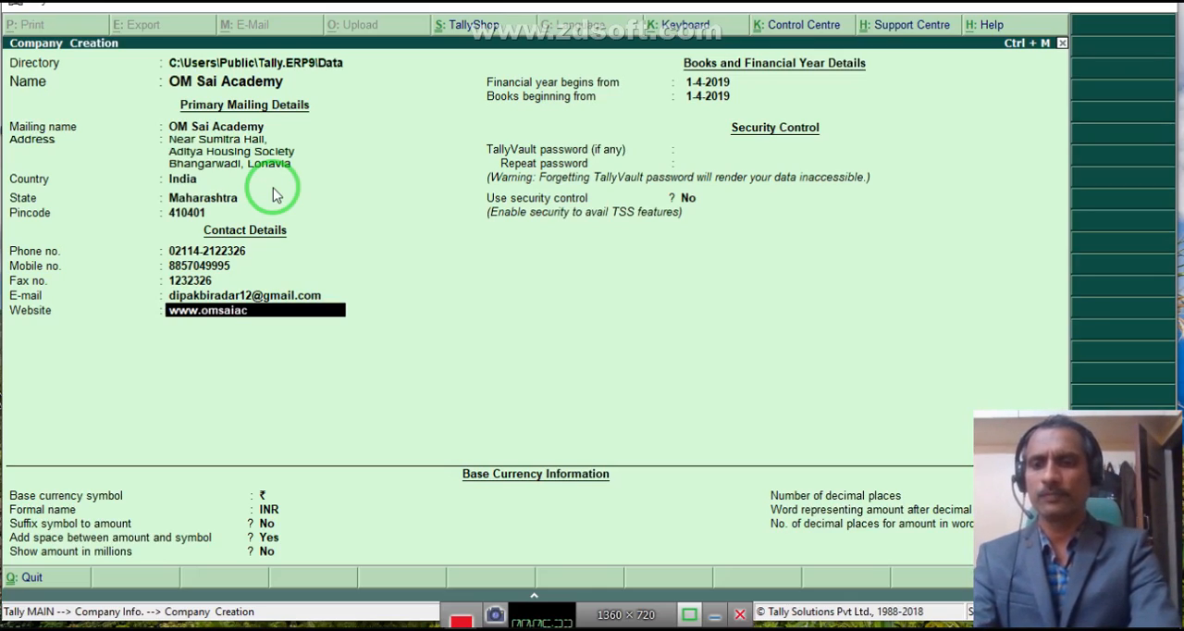
type("ademy.com")
key("Return")
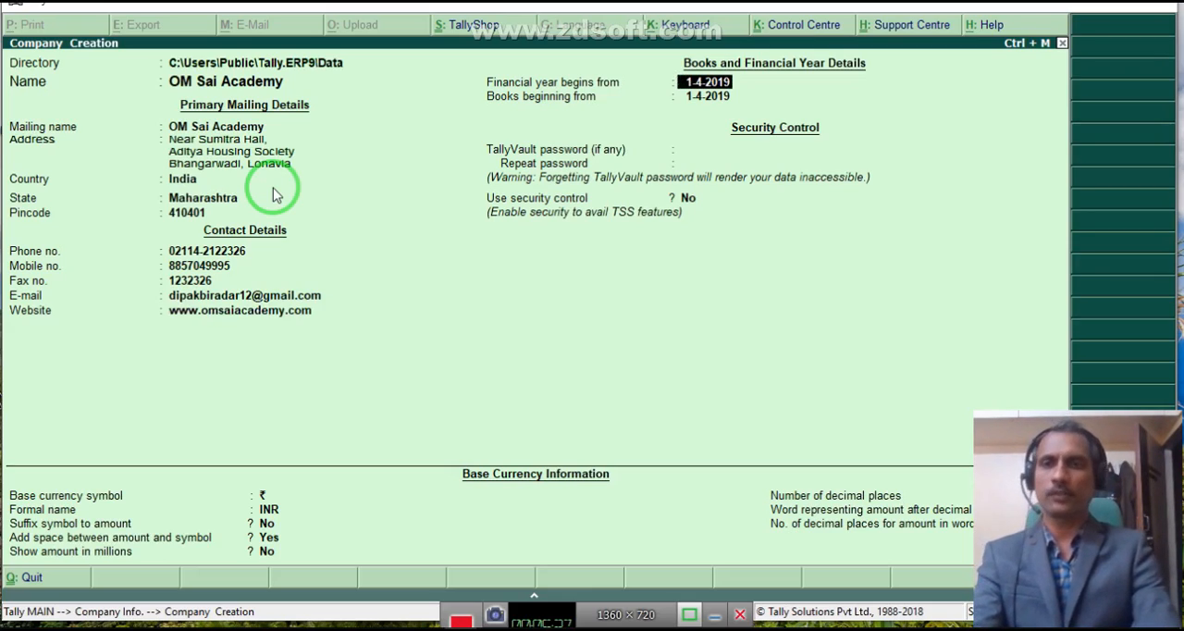
- Keep 1-4-2019 for both the financial year and books, leave the security and currency defaults, and save the new company
key("Return")
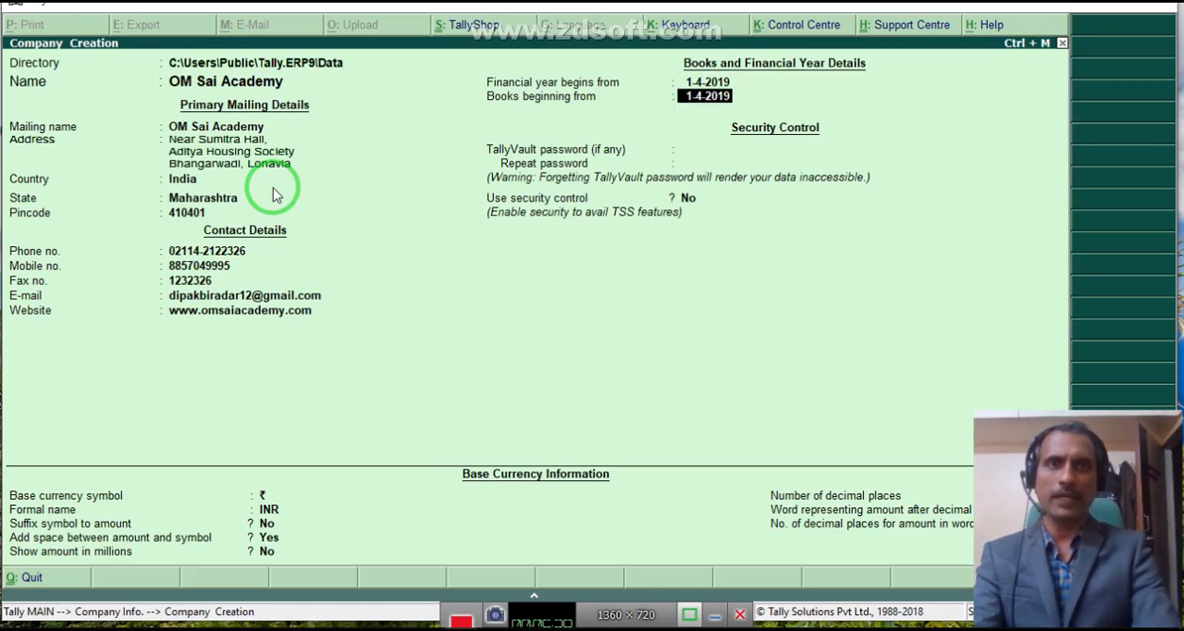
key("Return")
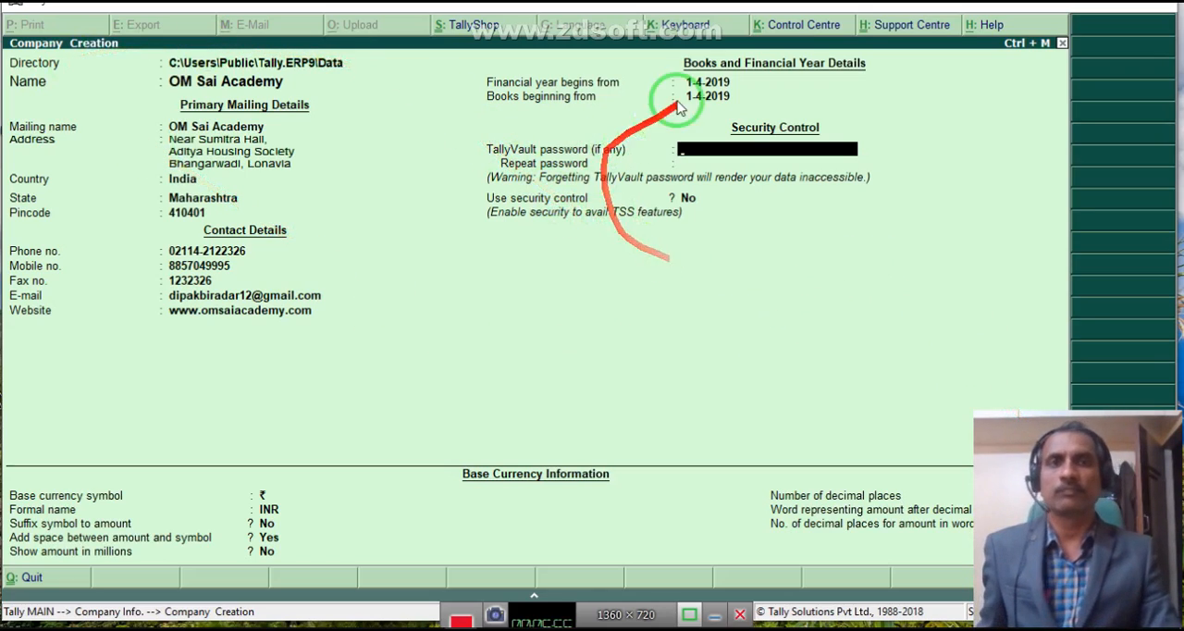
key("Return")
key("Return")
key("Return")
key("Return")
key("Return")
key("Return")
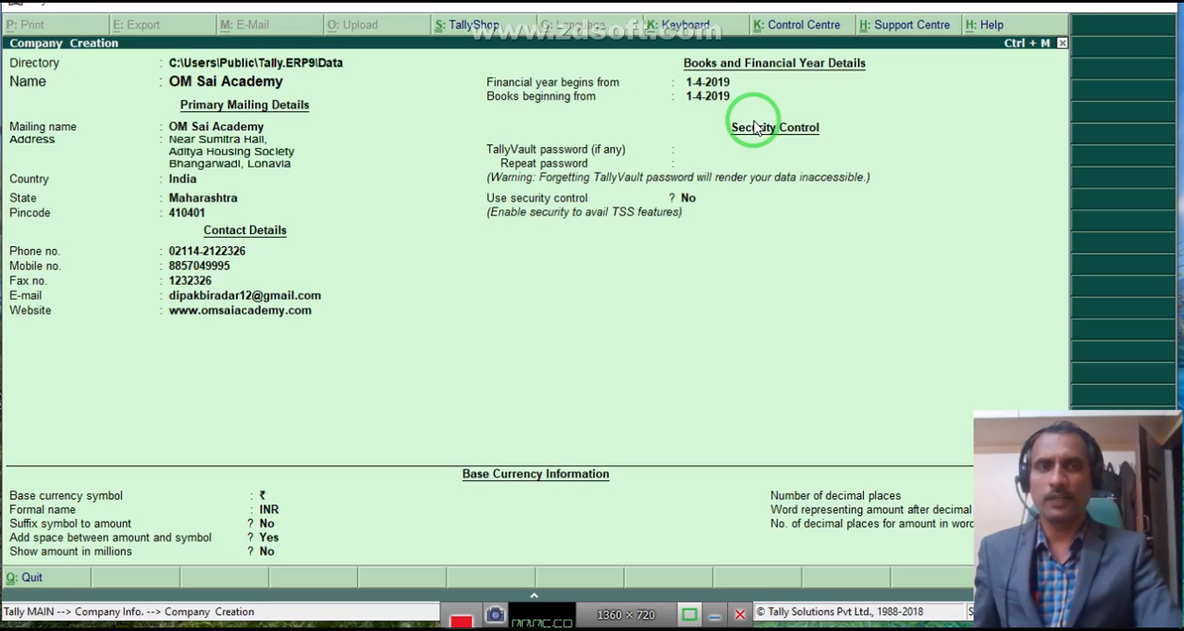
key("Return")
left_click(752, 121)
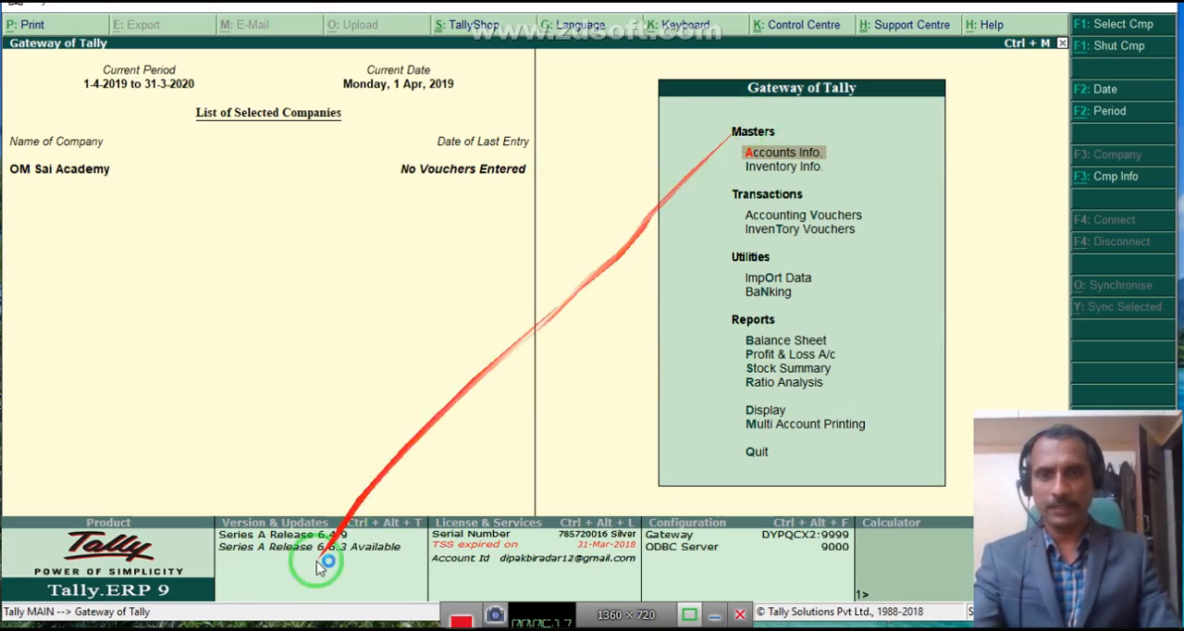
- Switch to the textbook PDF and review the company creation form and the path for creating a ledger account in Tally
left_click(360, 623)
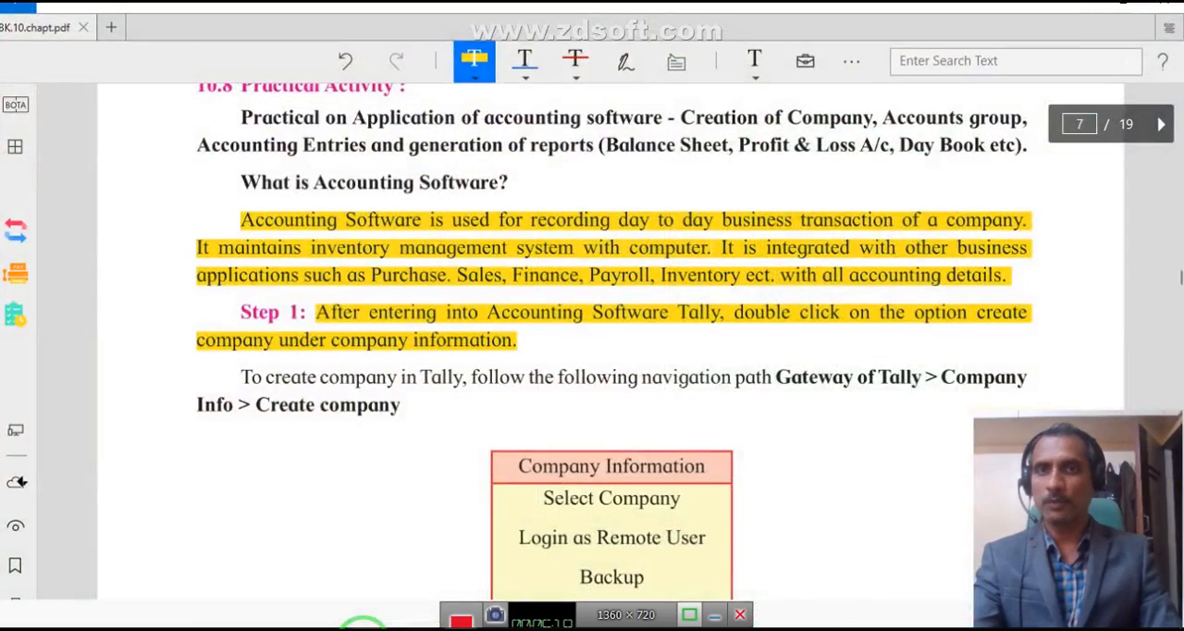
scroll(404, 303, "down", 3)
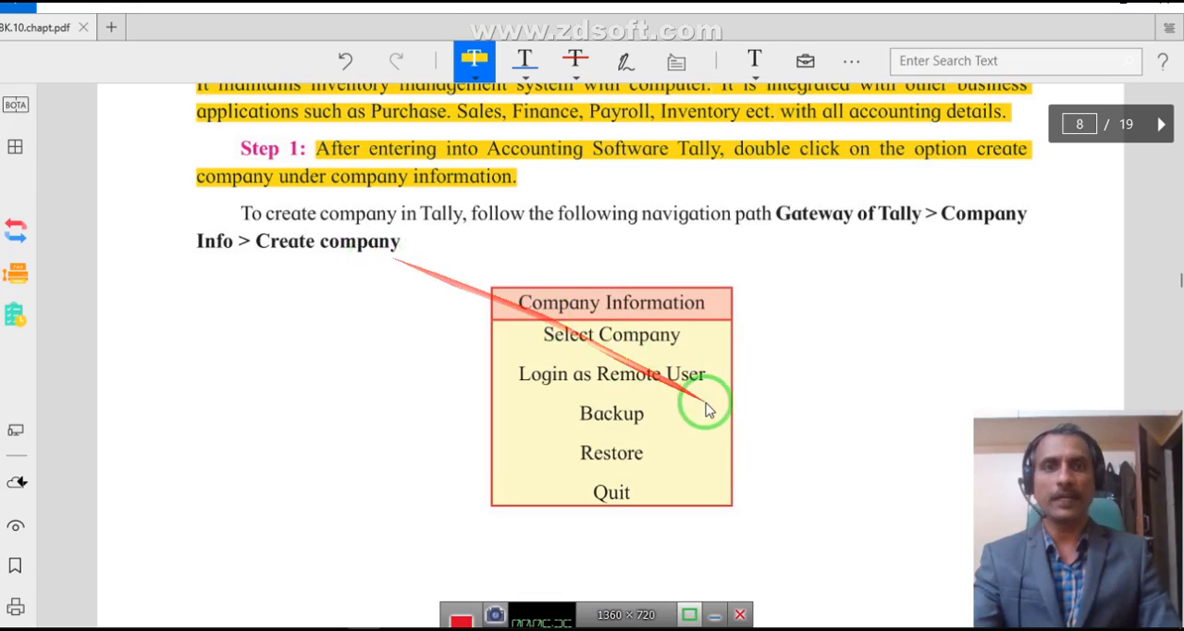
scroll(603, 363, "down", 2)
scroll(603, 363, "down", 10)
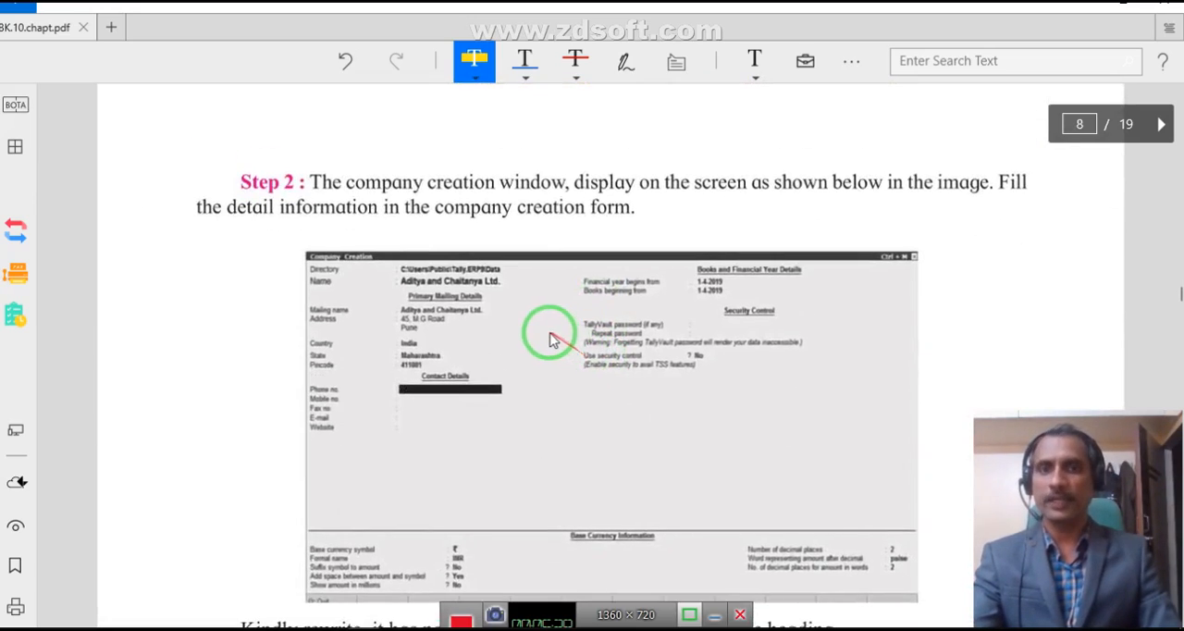
scroll(548, 330, "down", 3)
scroll(548, 333, "up", 2)
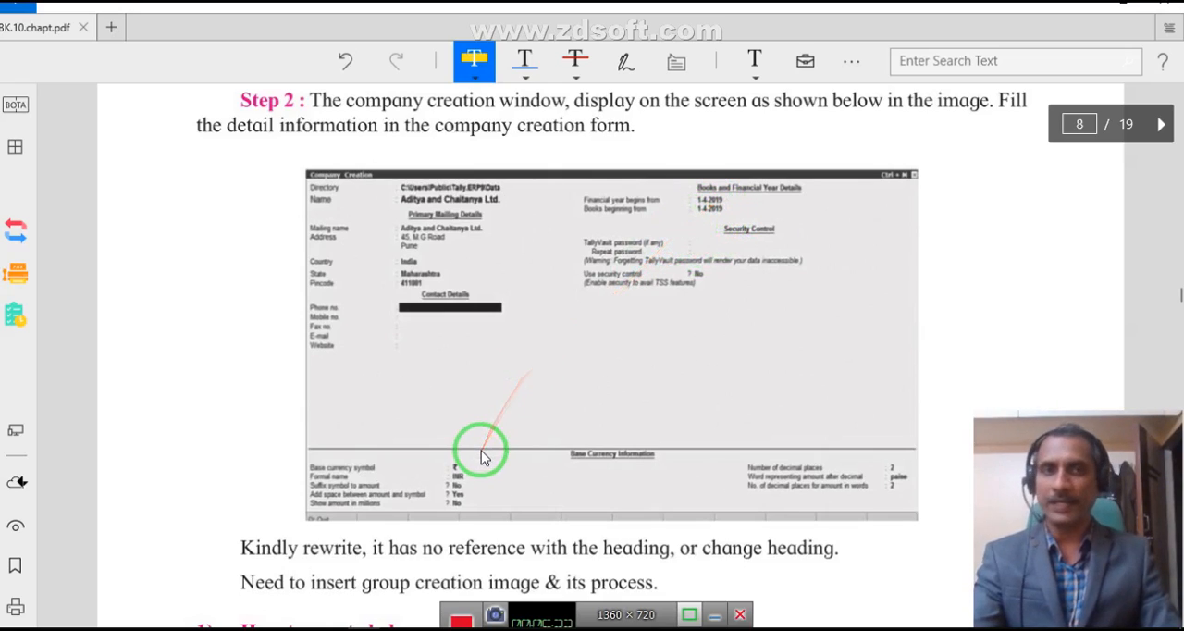
scroll(489, 451, "down", 4)
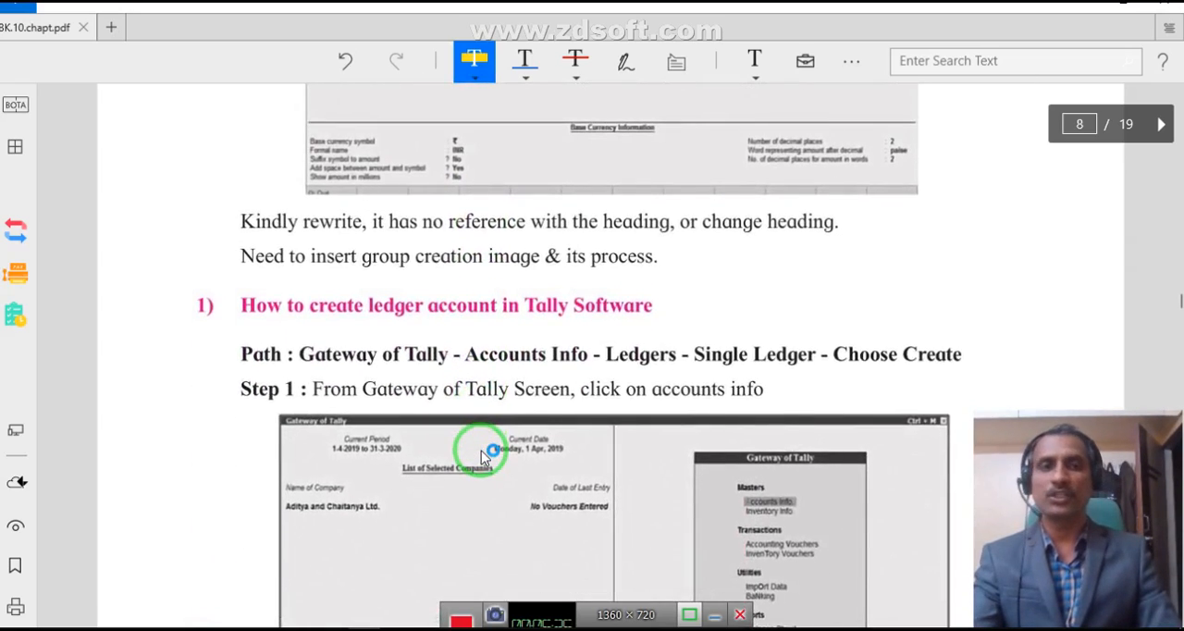
scroll(481, 457, "down", 1)
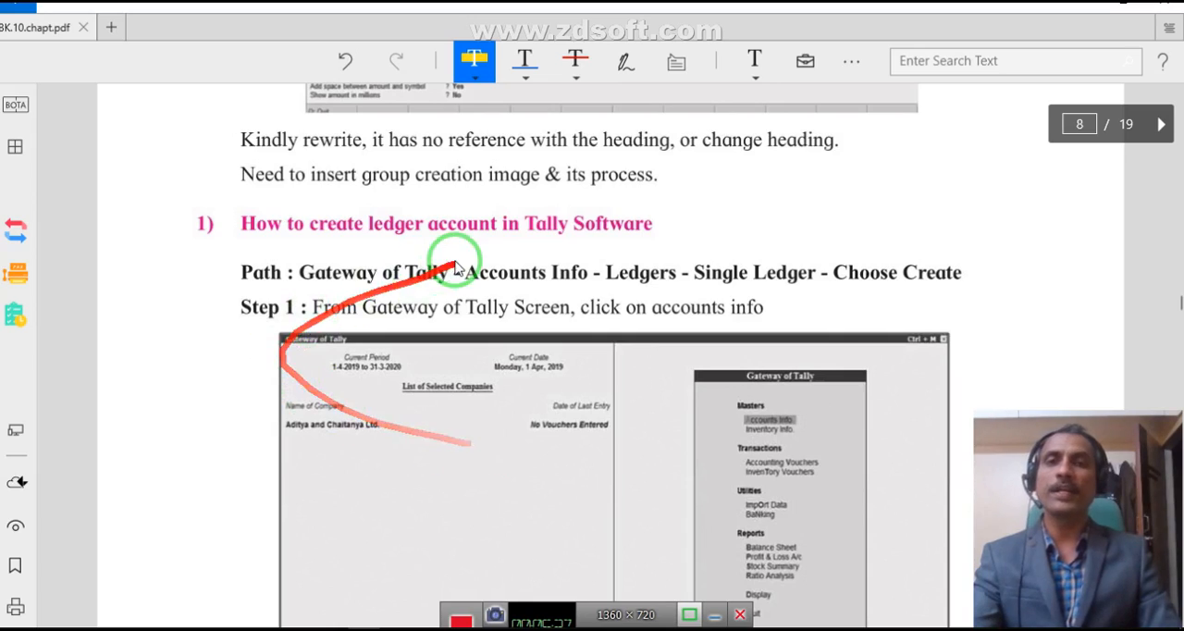
scroll(462, 287, "down", 3)
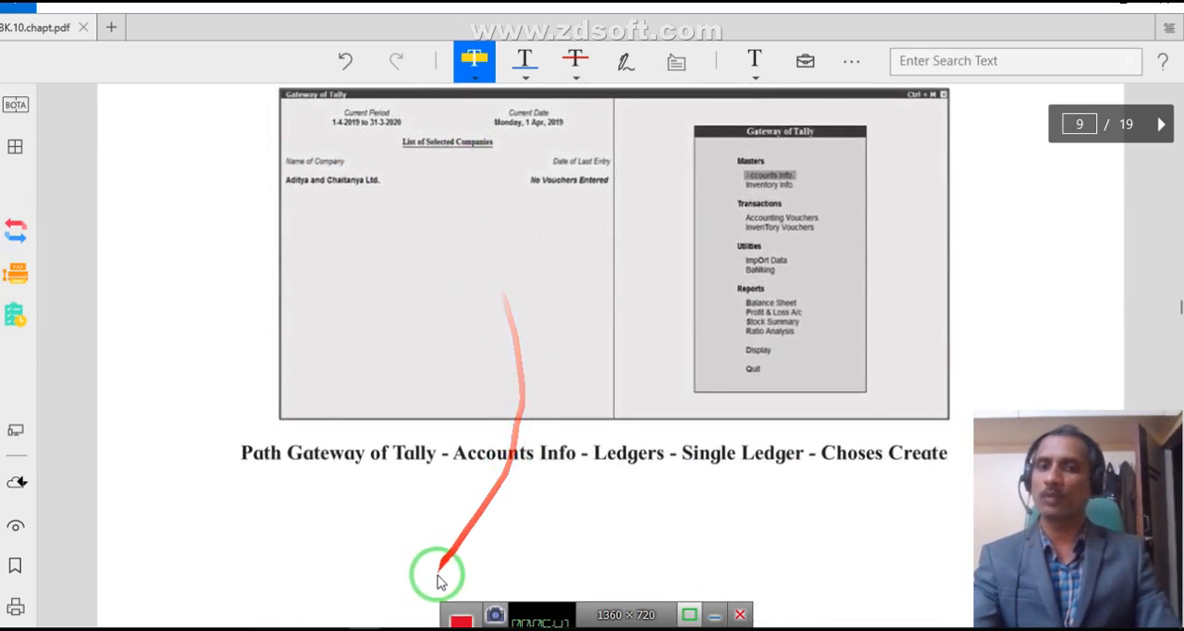
- Return to Tally.ERP 9 and open the Cash ledger for alteration from the single ledger options
left_click(459, 630)
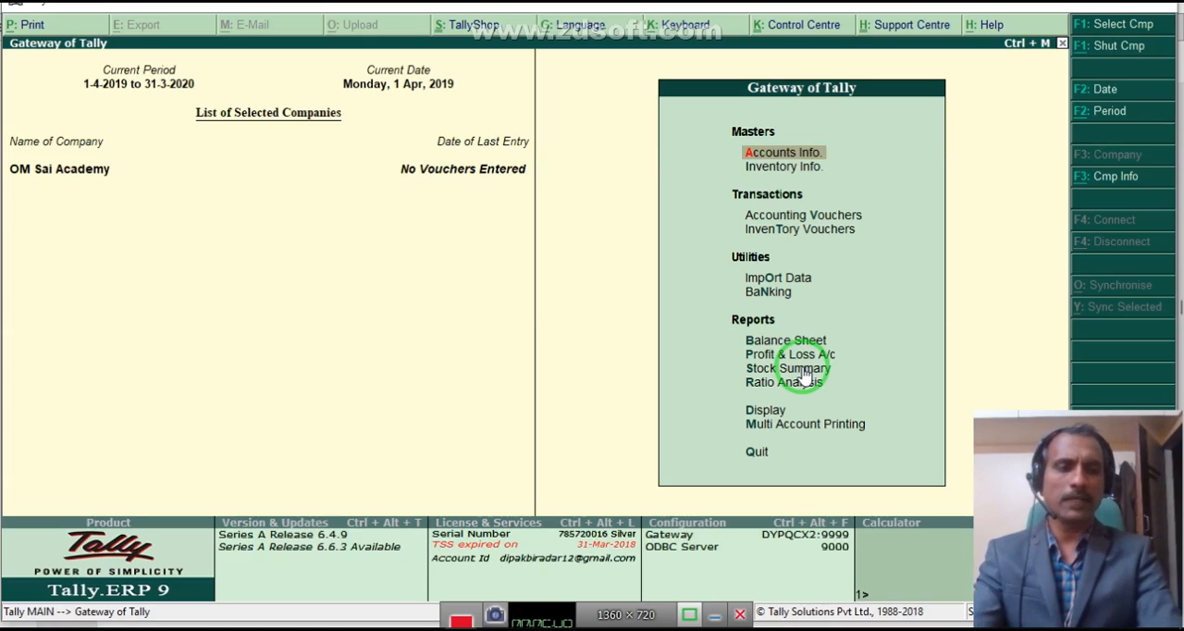
key("Return")
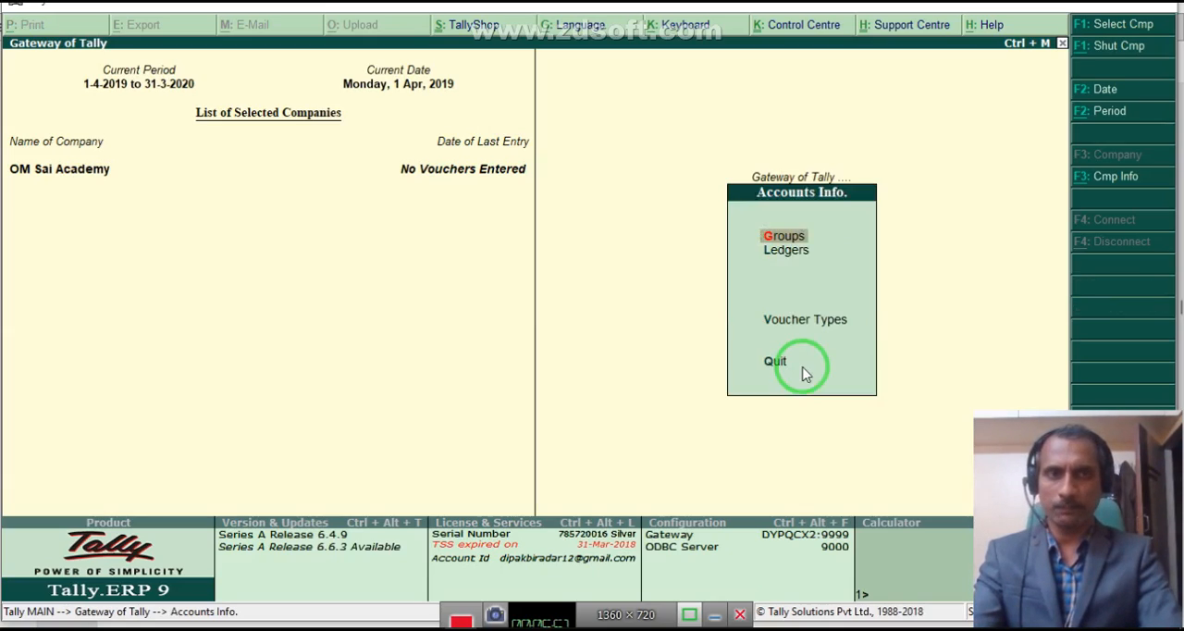
key("Down")
key("Return")
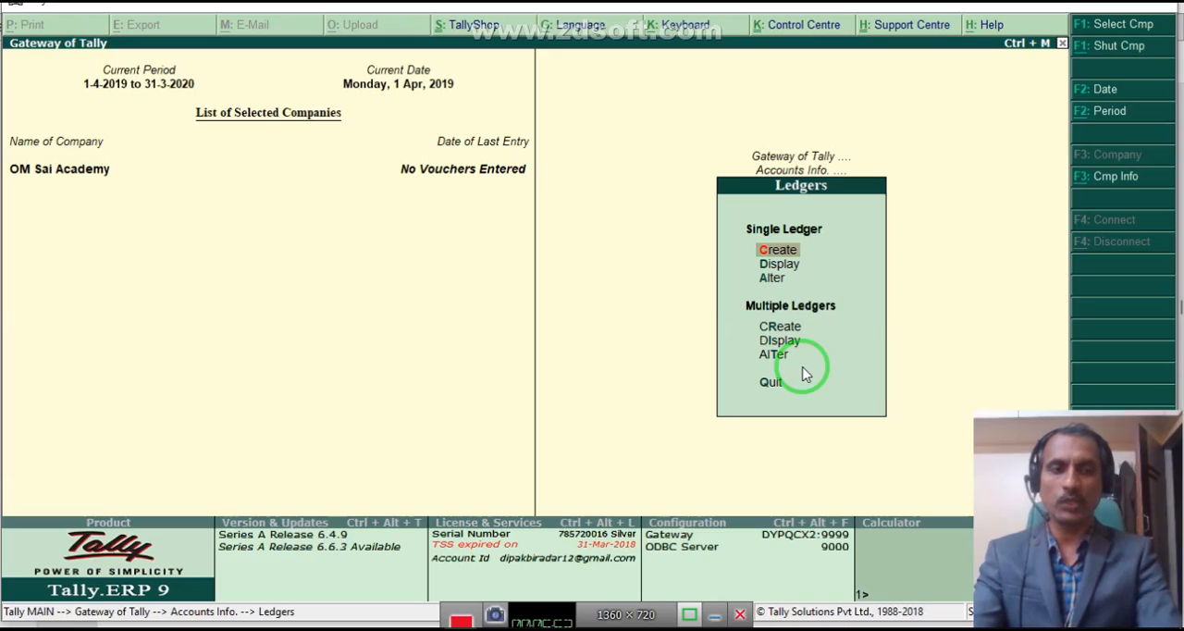
key("Down")
key("Down")
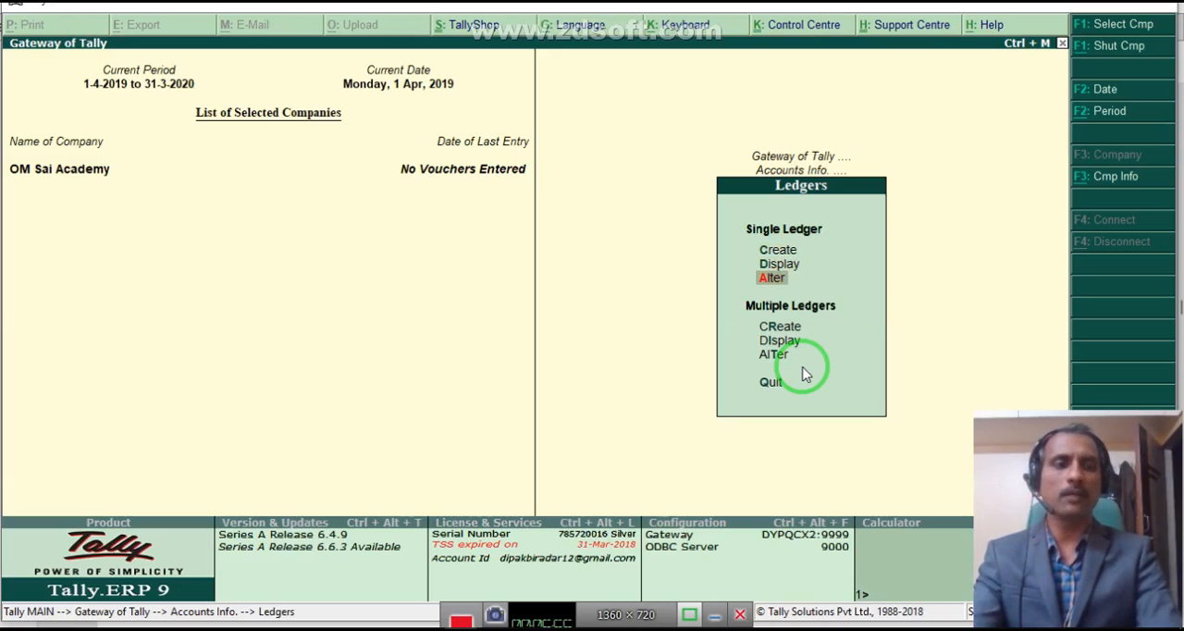
key("Return")
key("Return")
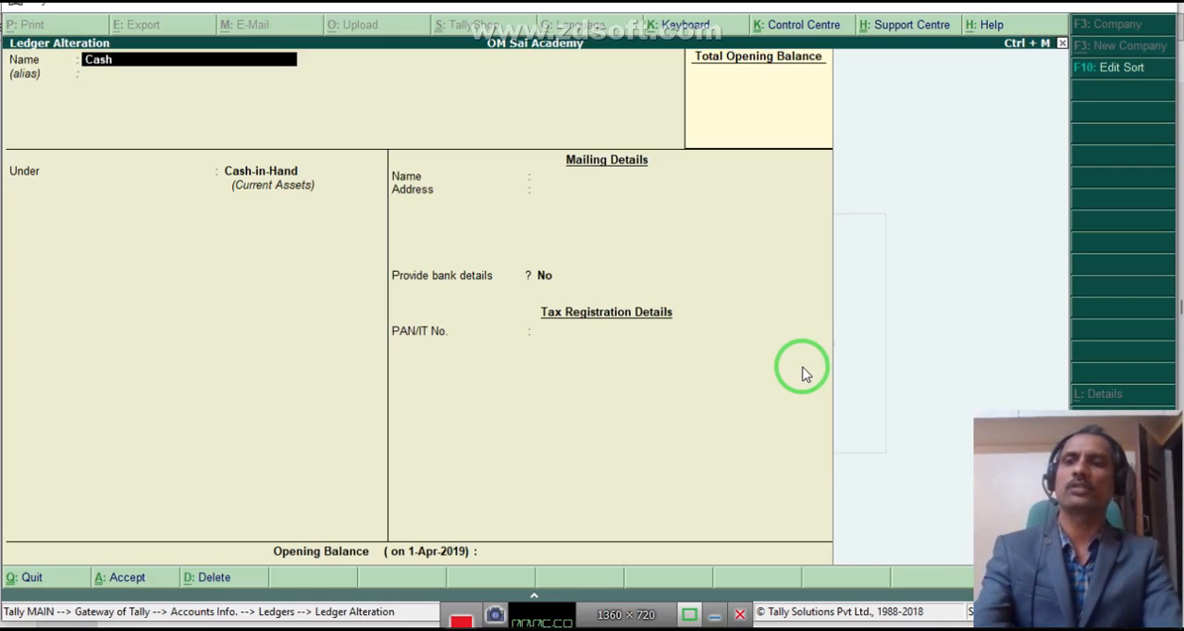
- Leave the Cash ledger alteration unchanged and open the creation form for a new single ledger
key("Escape")
key("y")
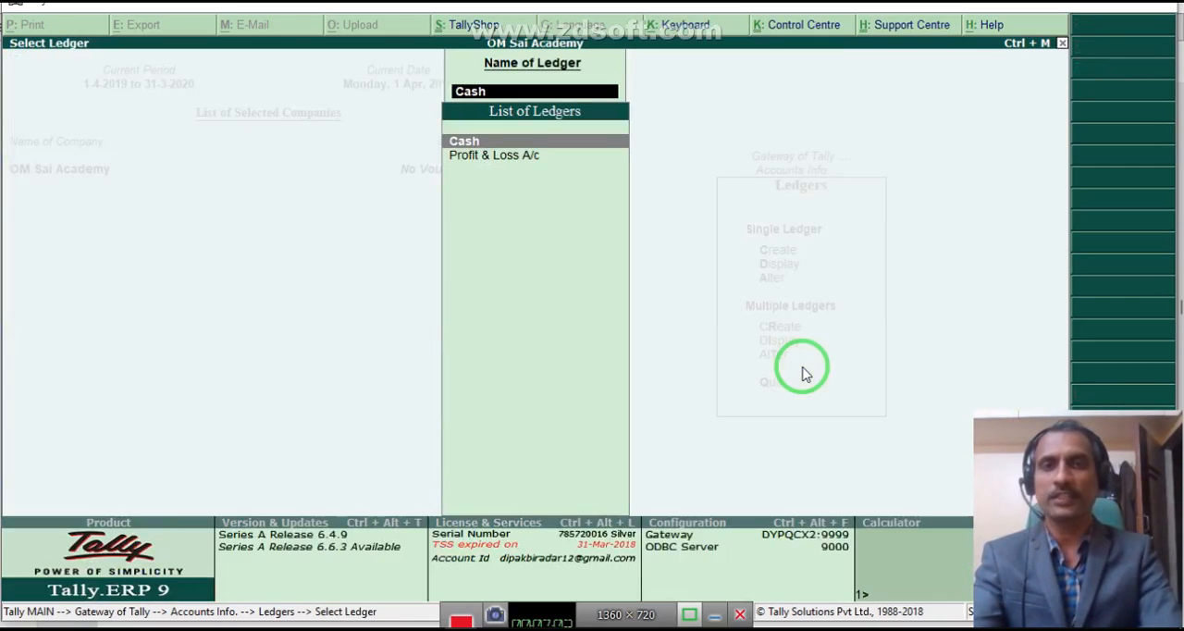
key("Escape")
key("Up")
key("Up")
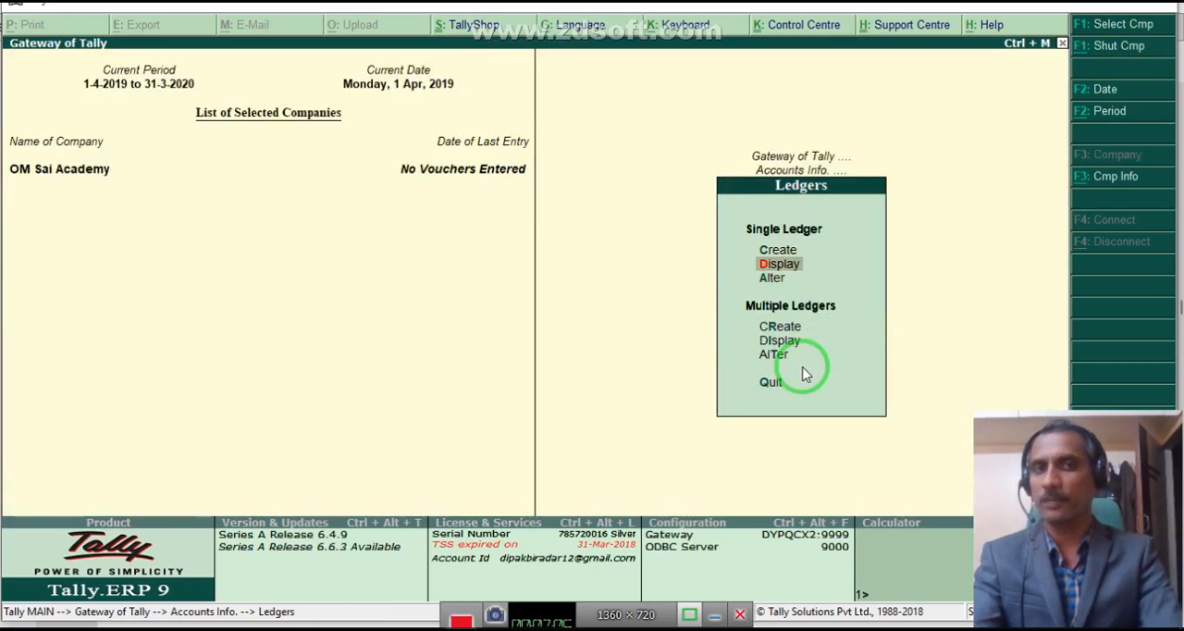
key("Return")
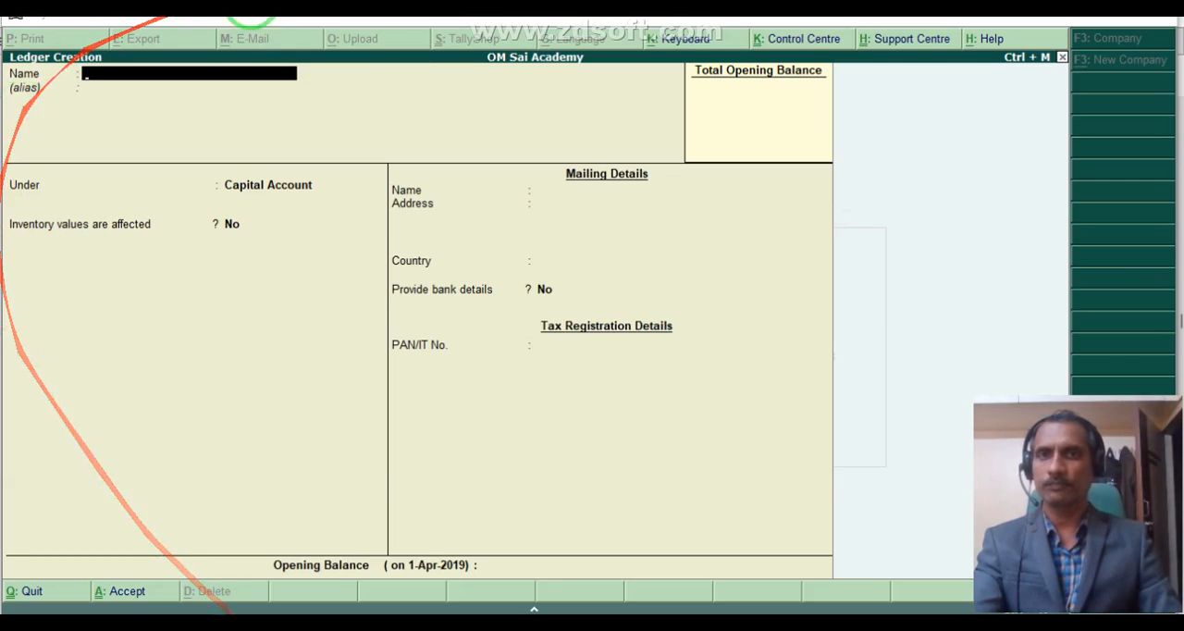
- Switch to the Excel worksheet, glance at the receipt transactions in a smaller window, and put the window away
left_click(261, 625)
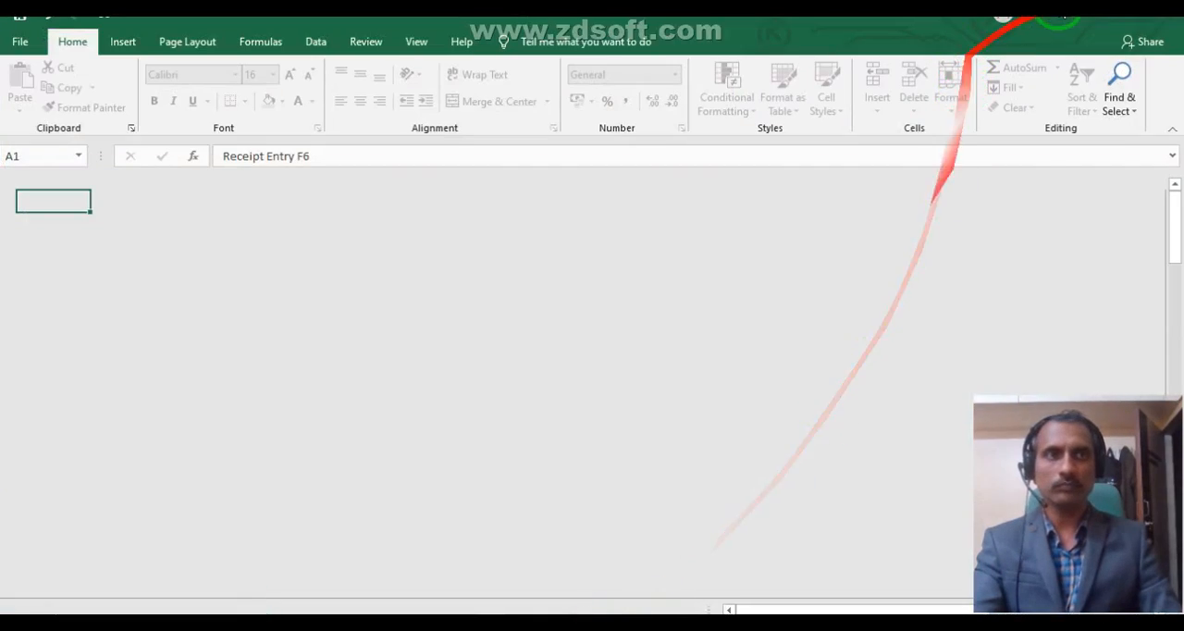
left_click(1083, 20)
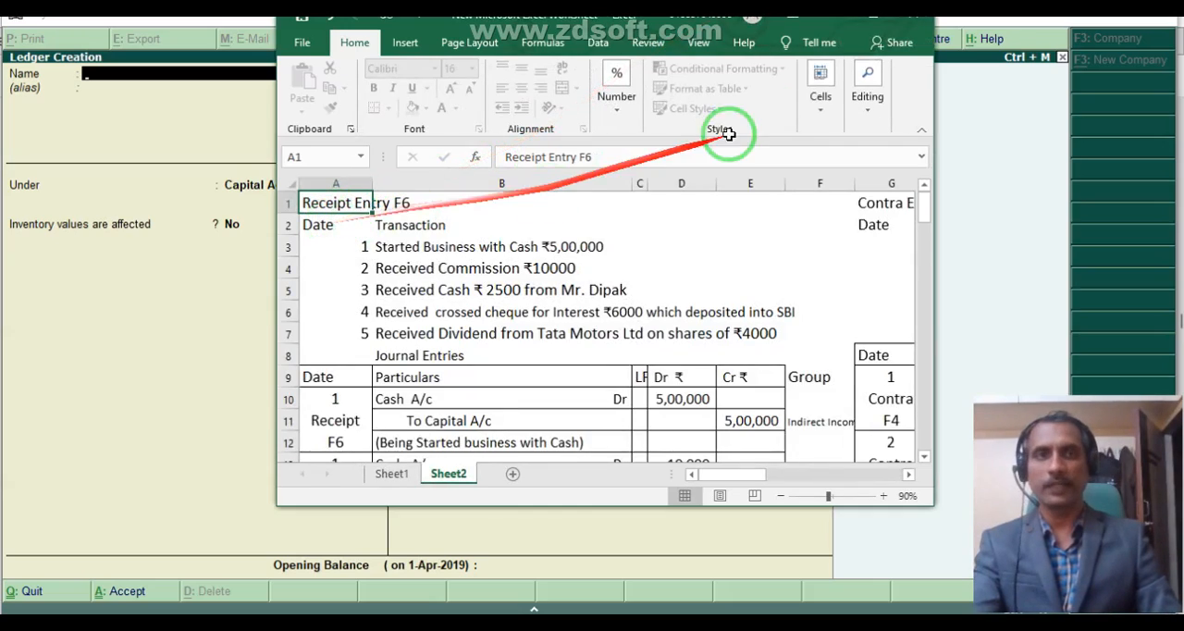
left_click(878, 26)
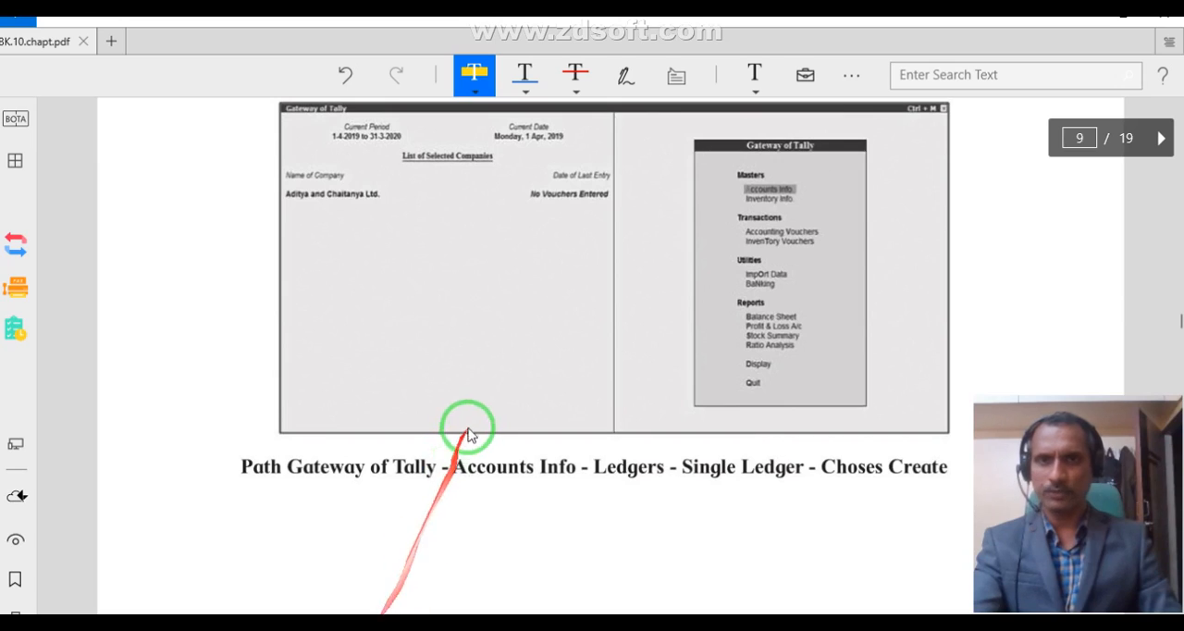
- Read through the textbook PDF's voucher creation example and the table of Tally voucher types from F4 to F9
scroll(467, 430, "down", 5)
scroll(467, 430, "down", 10)
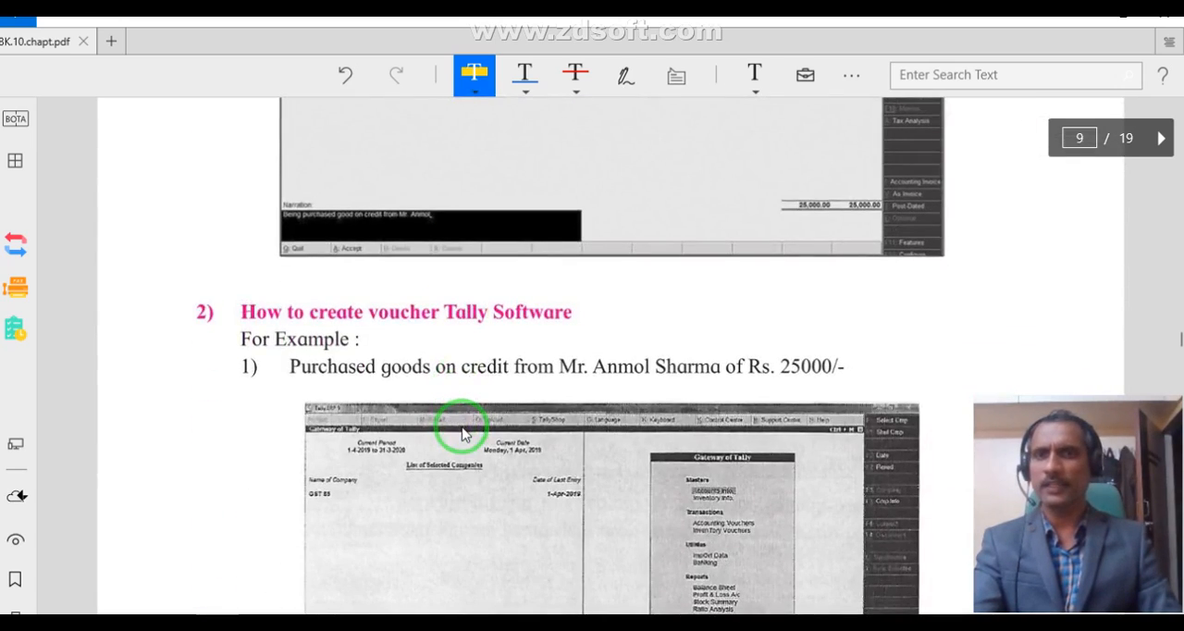
scroll(462, 433, "down", 5)
scroll(462, 430, "down", 8)
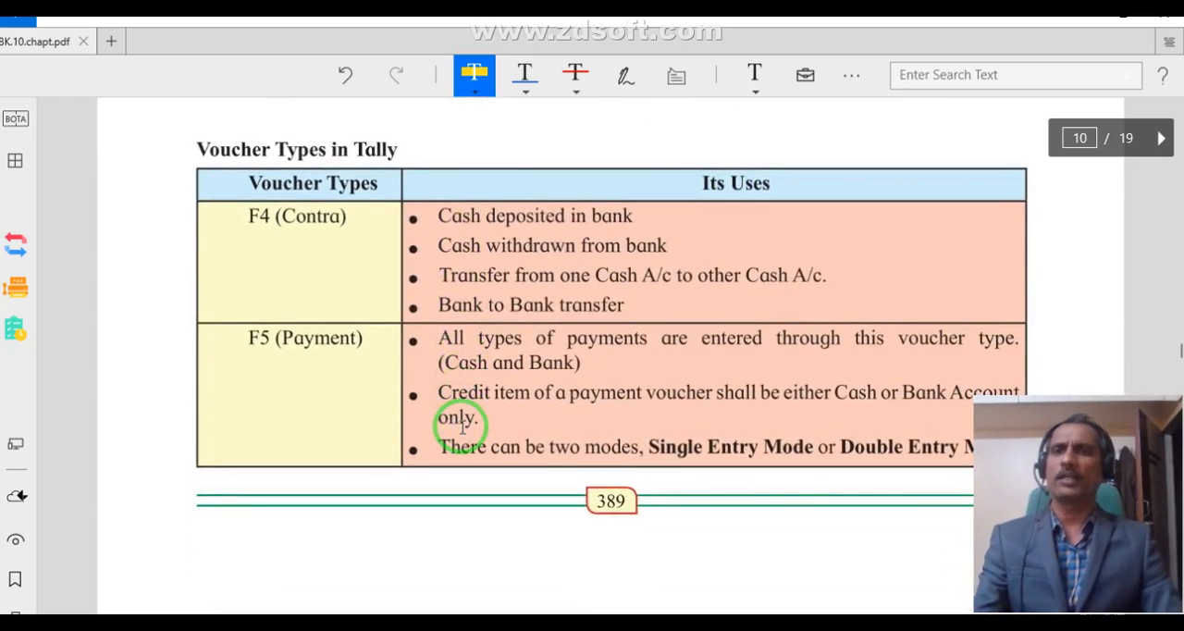
scroll(462, 430, "down", 12)
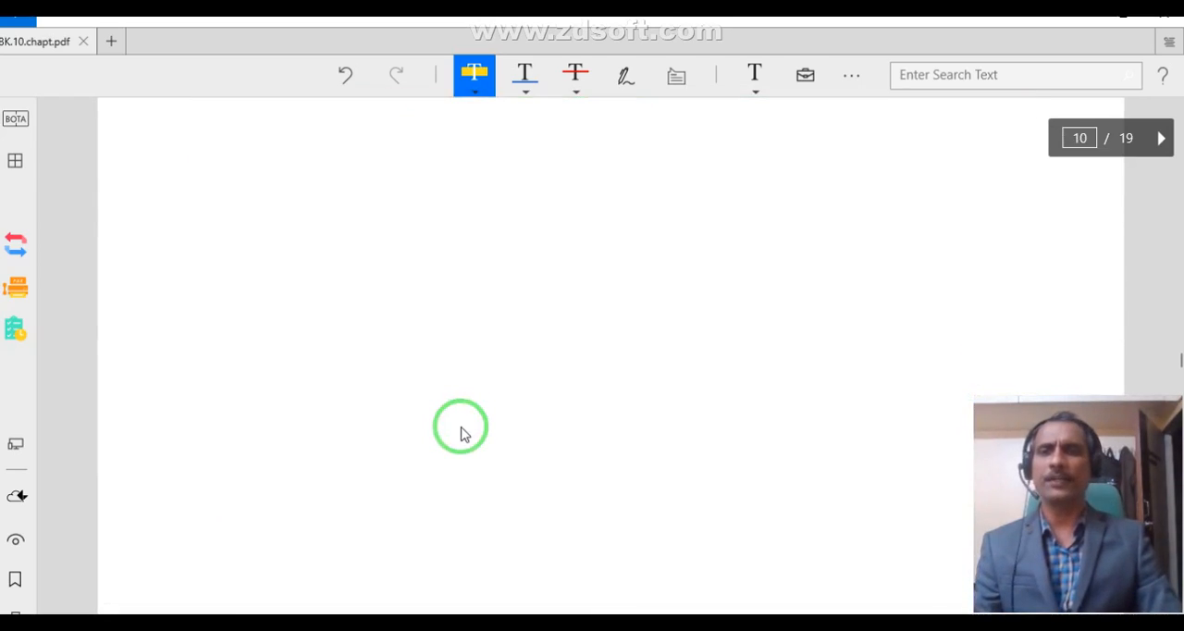
scroll(462, 430, "up", 8)
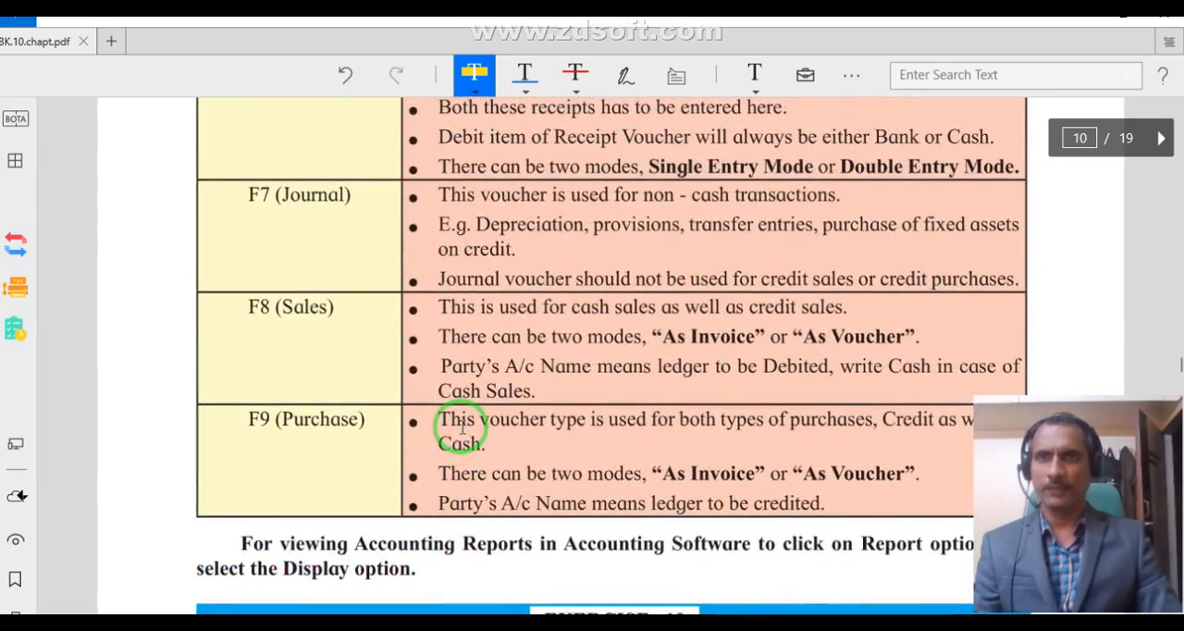
scroll(449, 422, "down", 5)
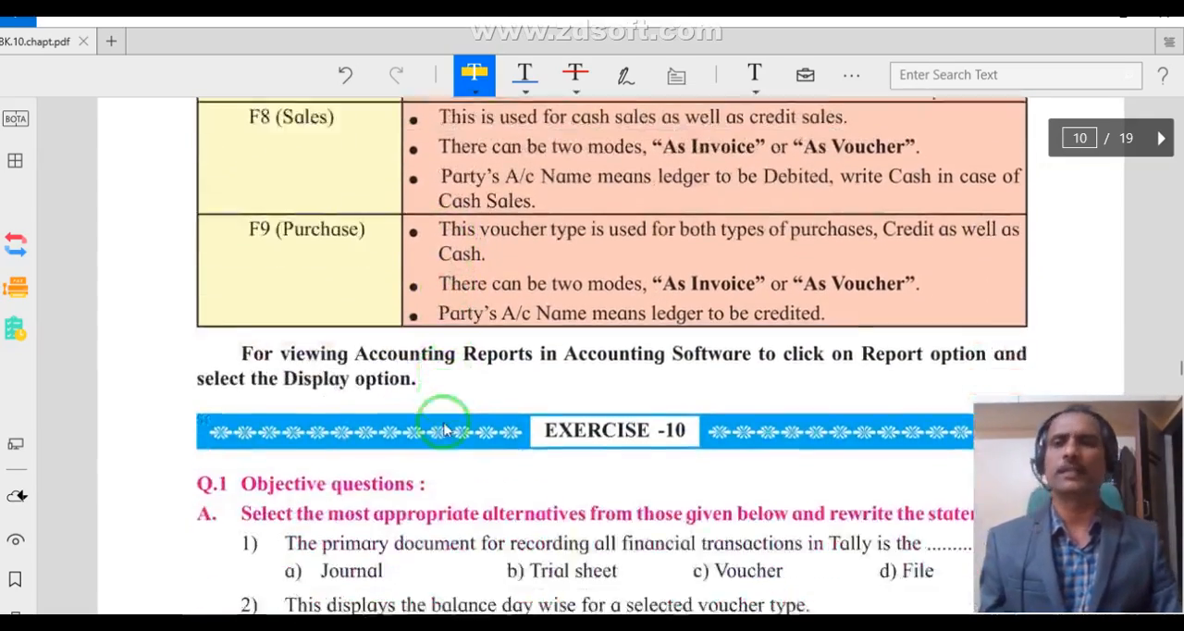
scroll(442, 418, "up", 4)
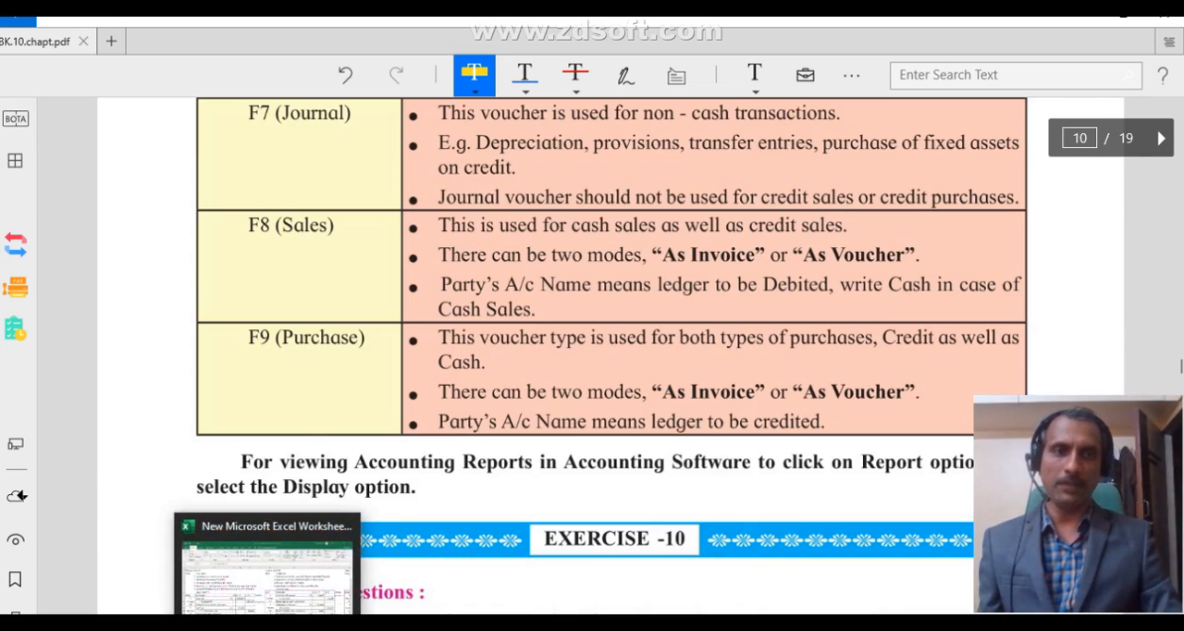
- Look at the receipt transactions in Excel, and return to the PDF to examine the Contra and Payment voucher uses
left_click(268, 622)
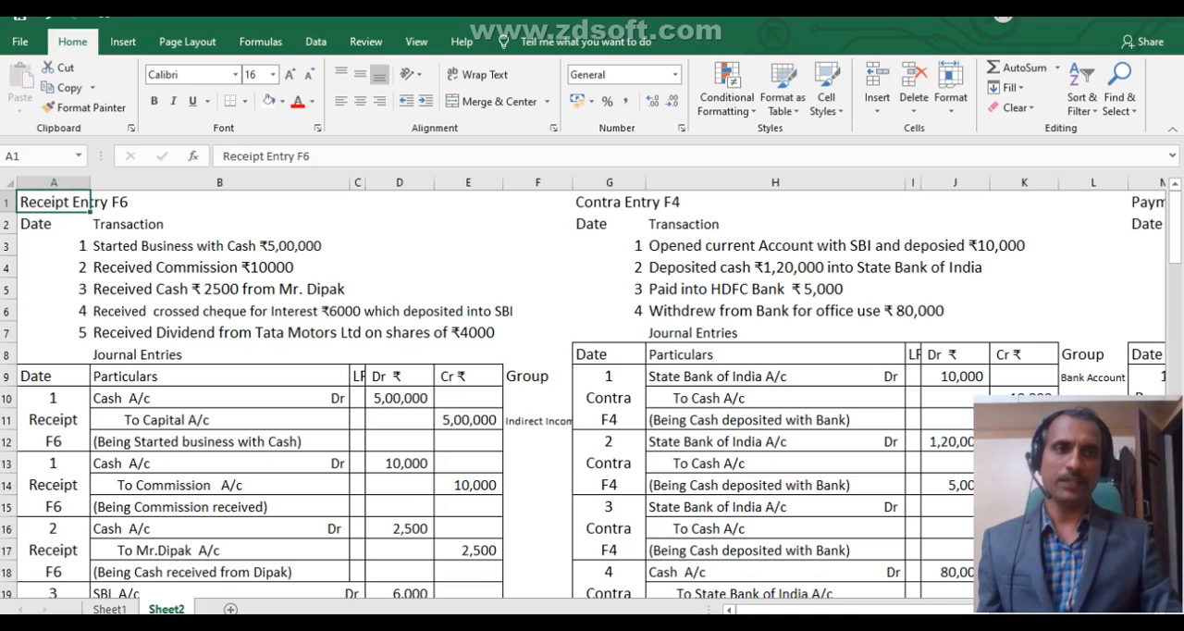
left_click(257, 227)
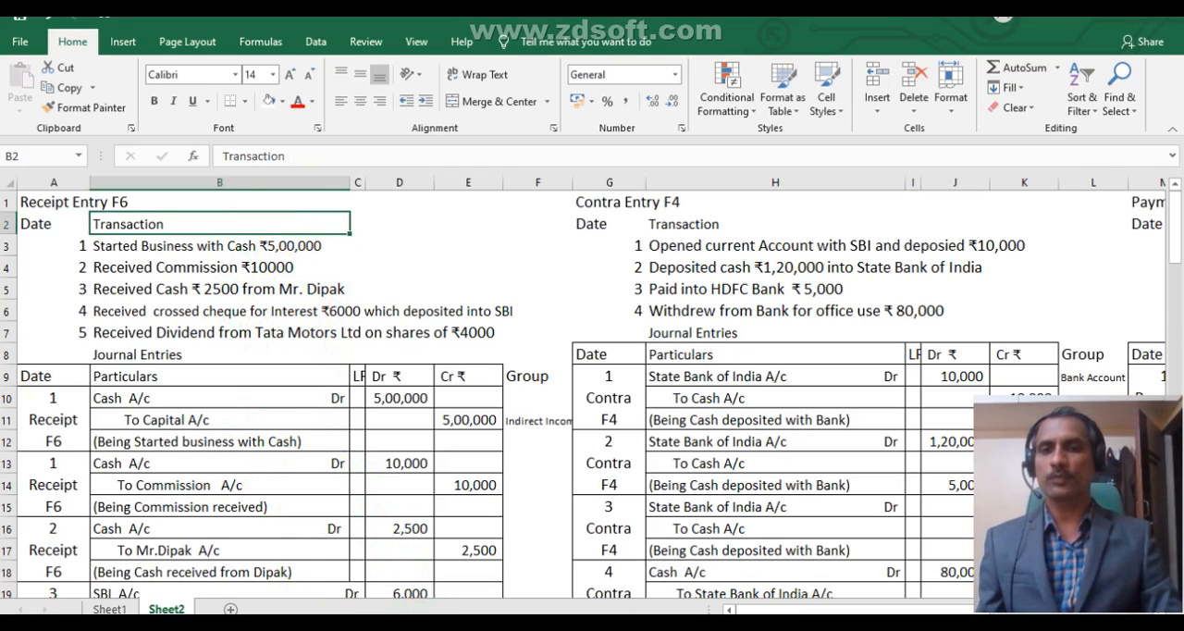
left_click(372, 623)
scroll(457, 339, "up", 6)
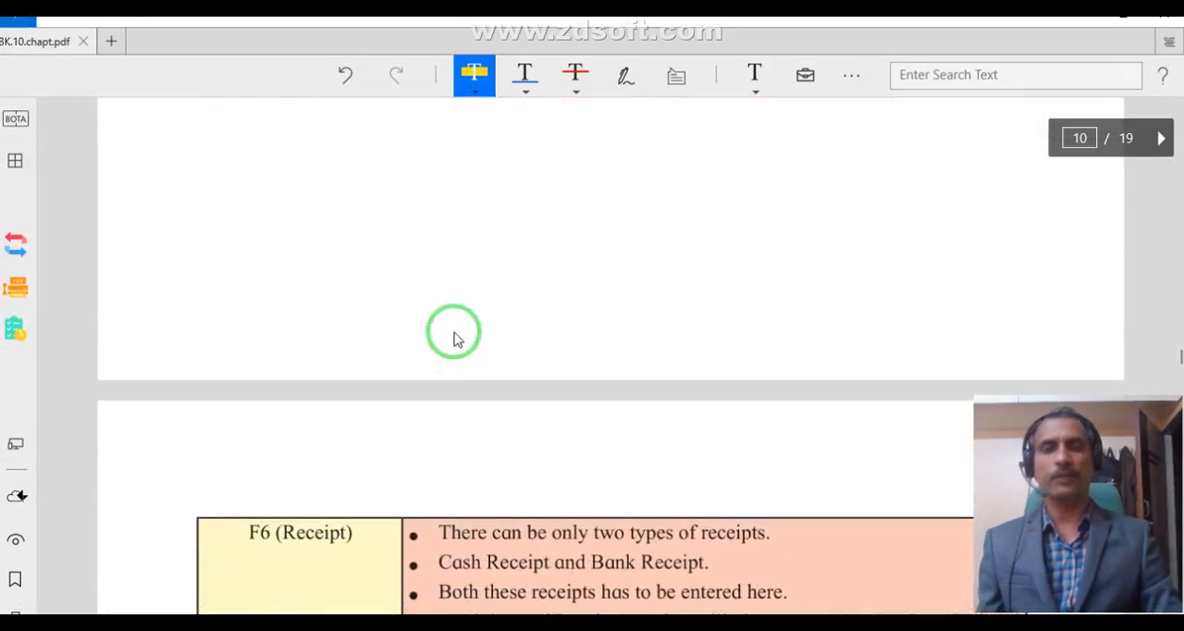
scroll(457, 339, "up", 5)
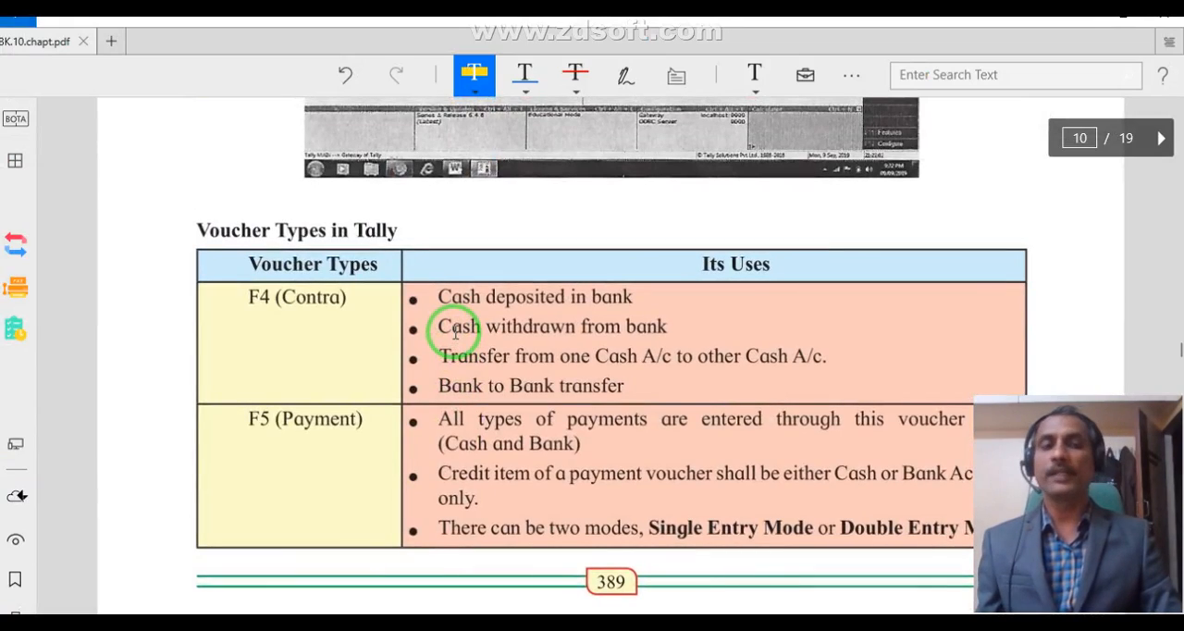
left_click_drag(478, 331, 641, 579)
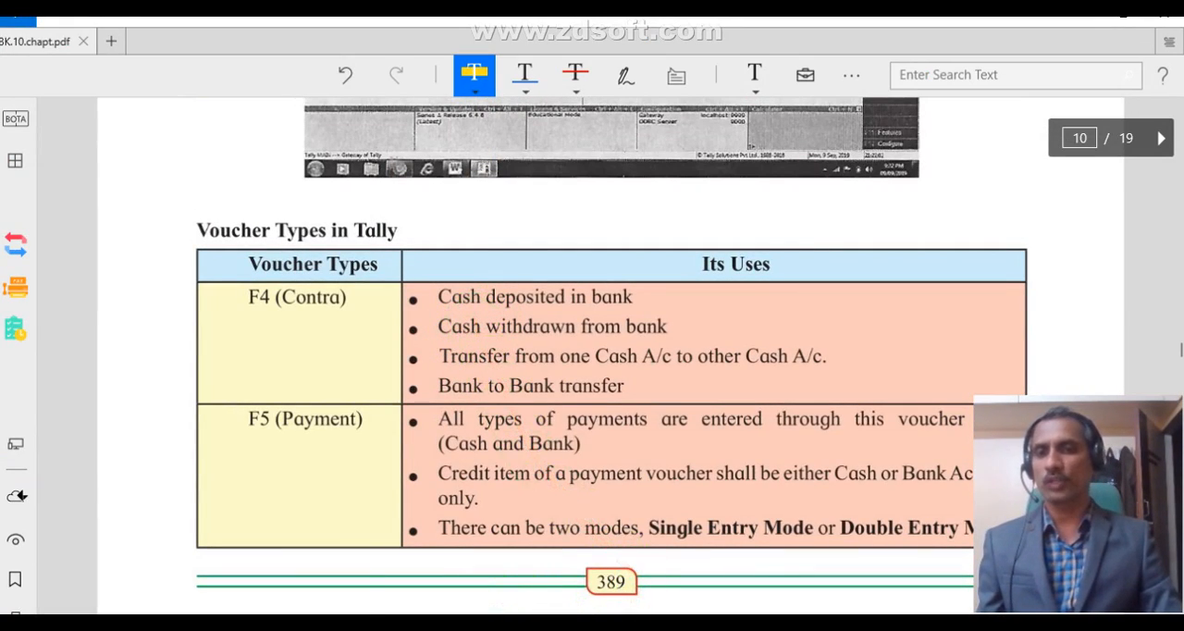
- Return to the Excel worksheet and examine the transaction for starting business with cash ₹5,00,000 and its Cash and Capital journal entry
mouse_move(461, 625)
left_click(461, 574)
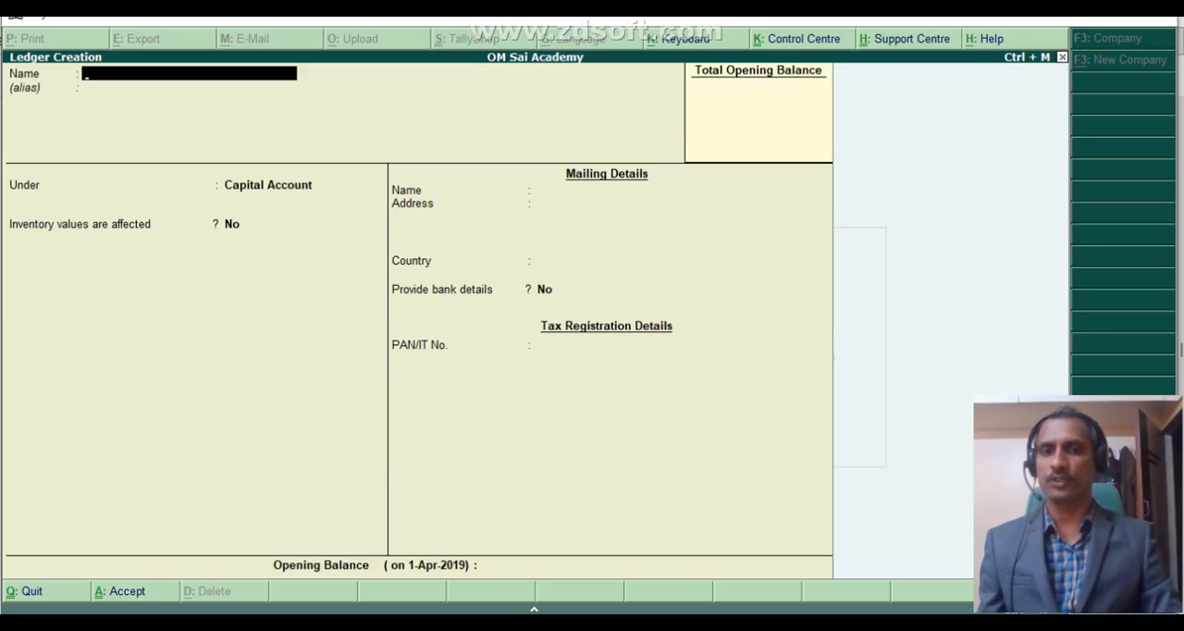
key("alt+Tab")
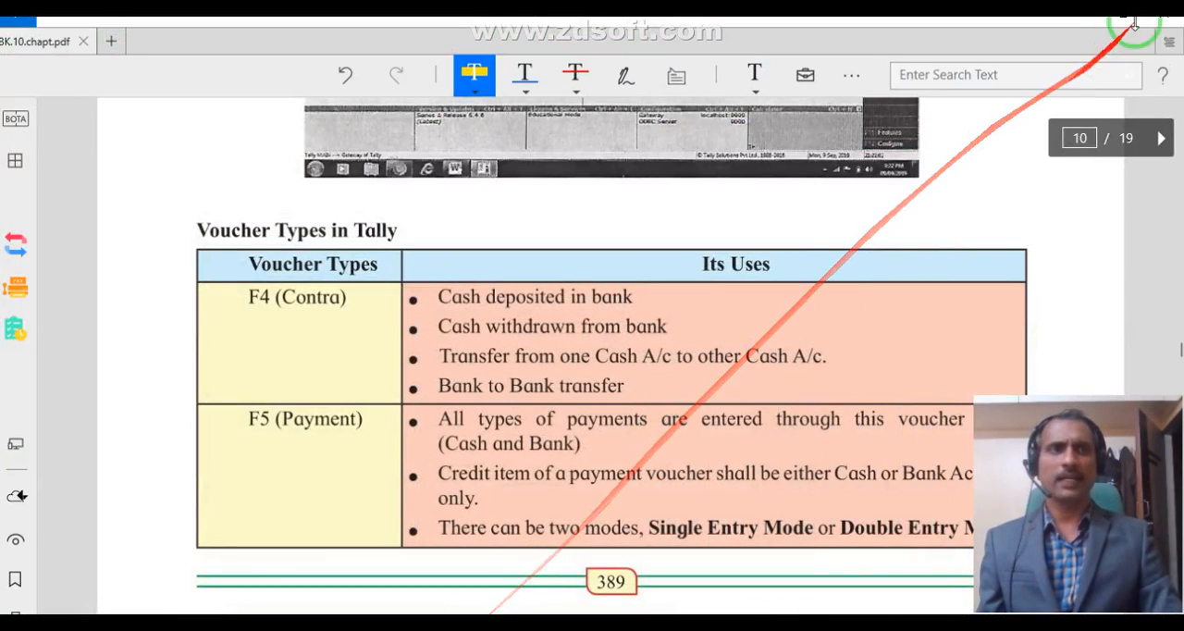
left_click(1093, 17)
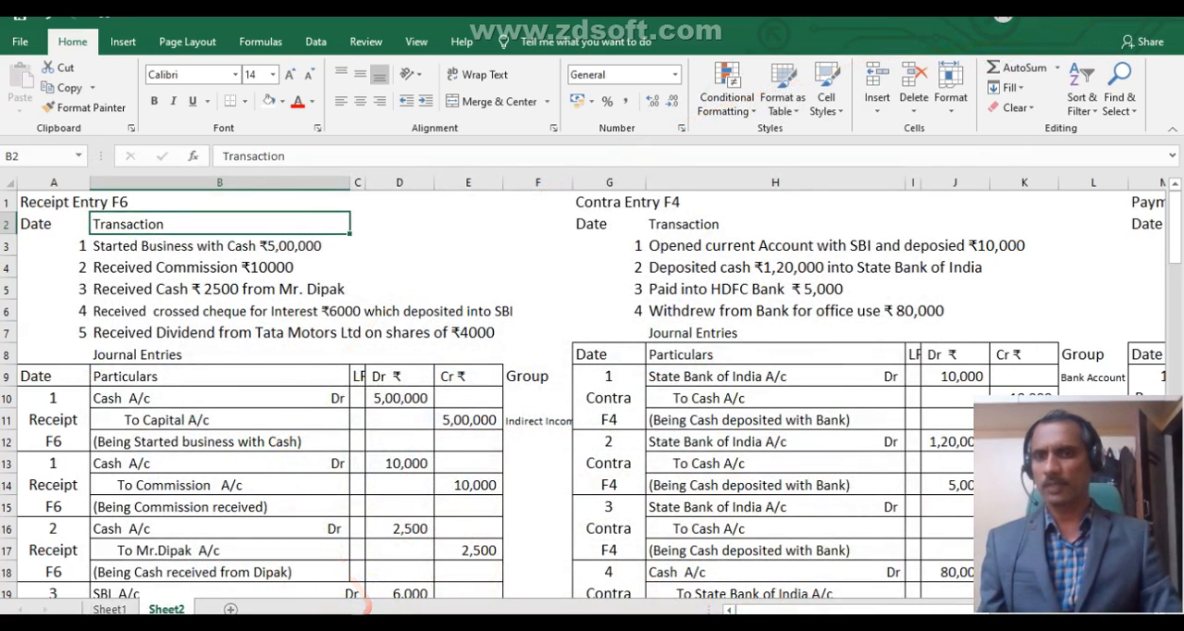
mouse_move(267, 624)
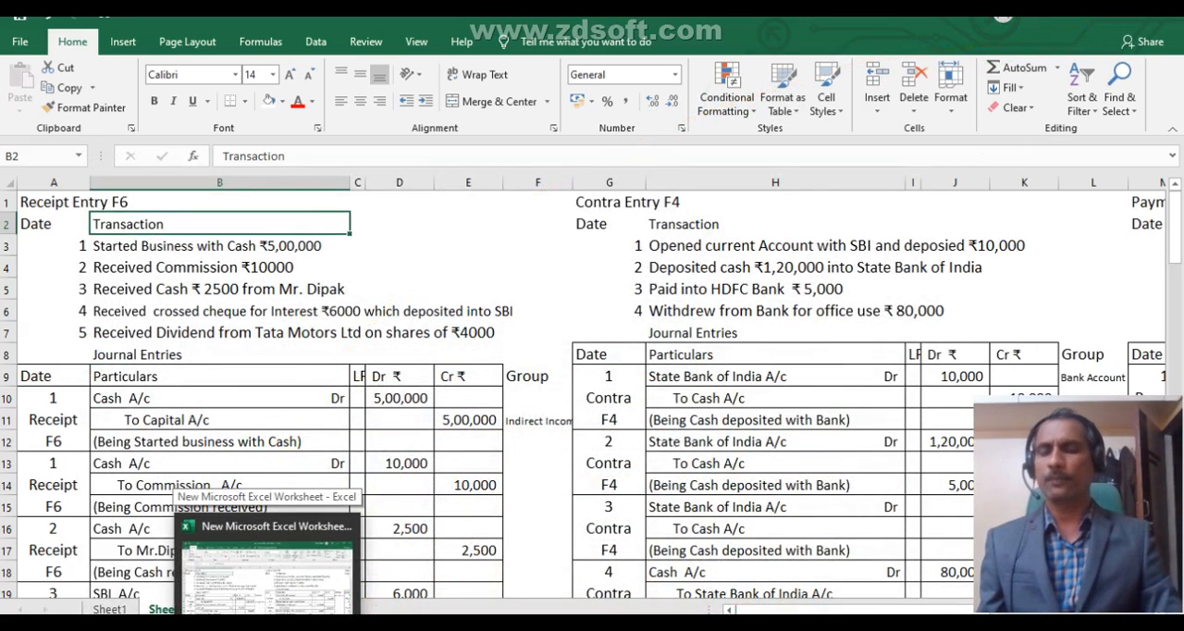
left_click(185, 251)
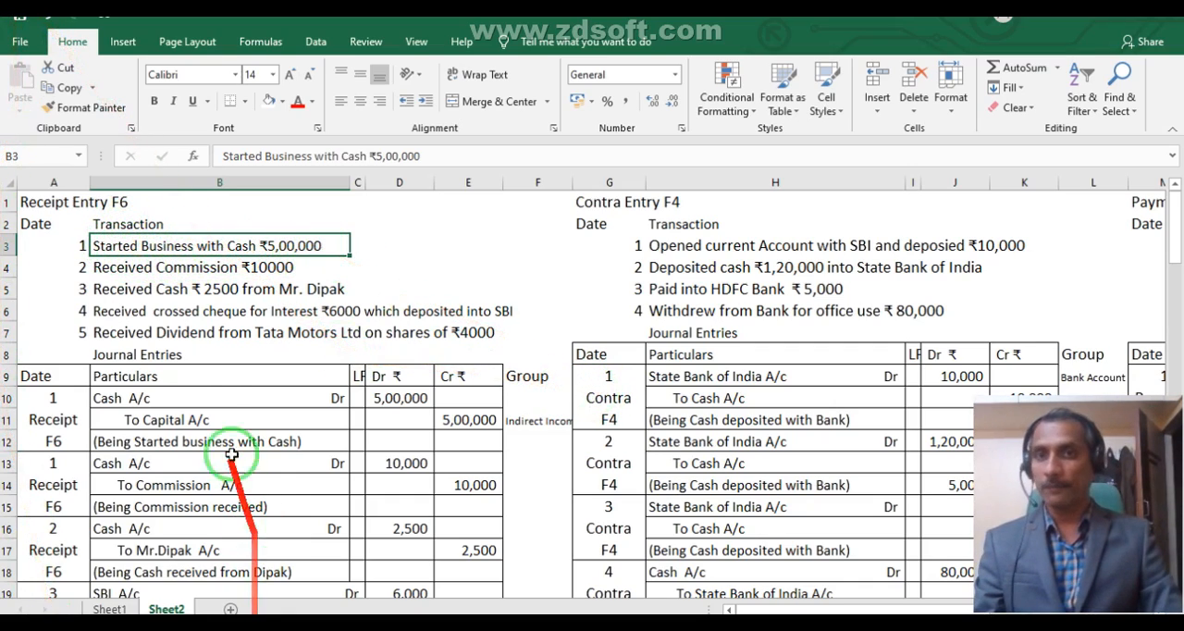
left_click(169, 404)
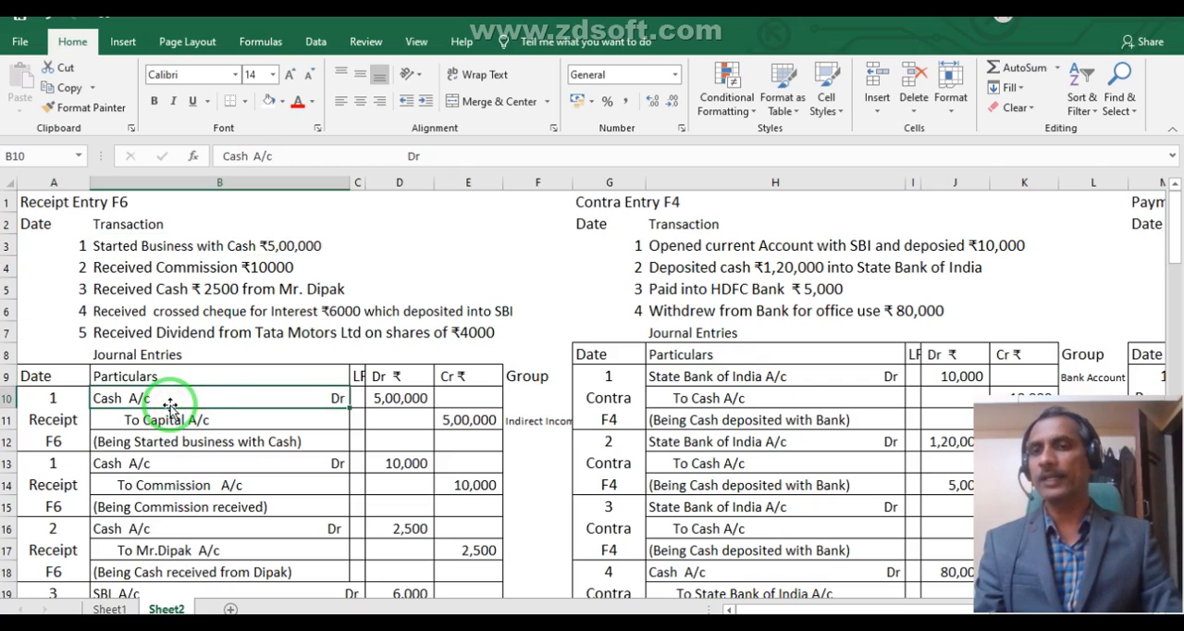
left_click(182, 426)
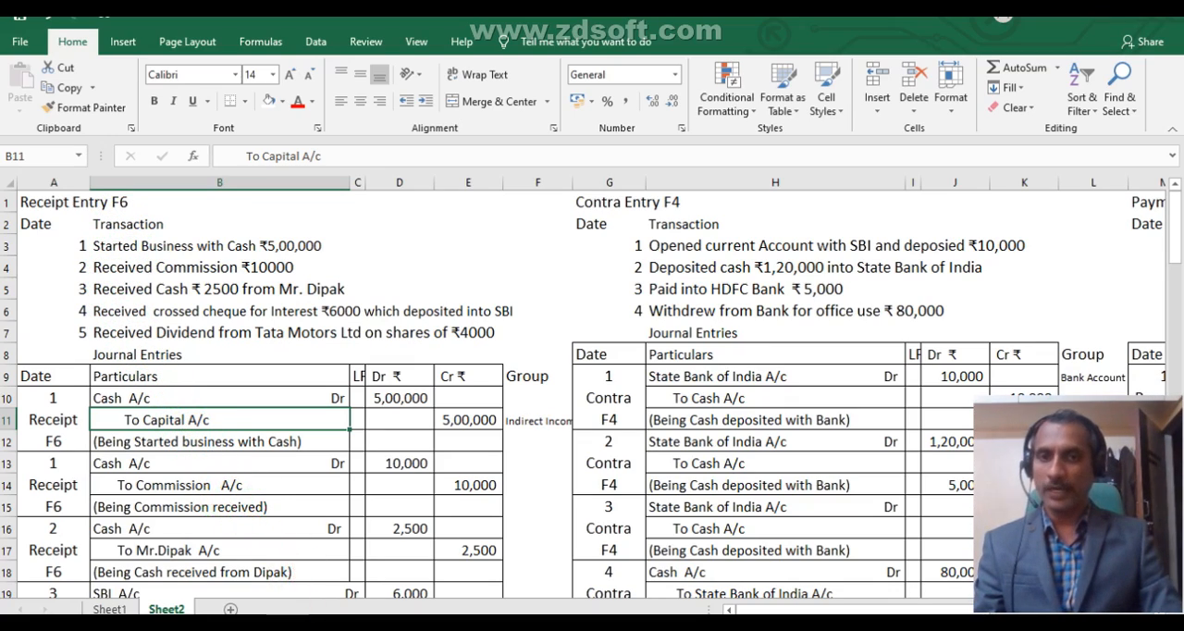
- Clear the Indirect Income group from cell F11 beside the Capital A/c entry in the Excel worksheet
key("alt+Tab")
key("alt+Tab")
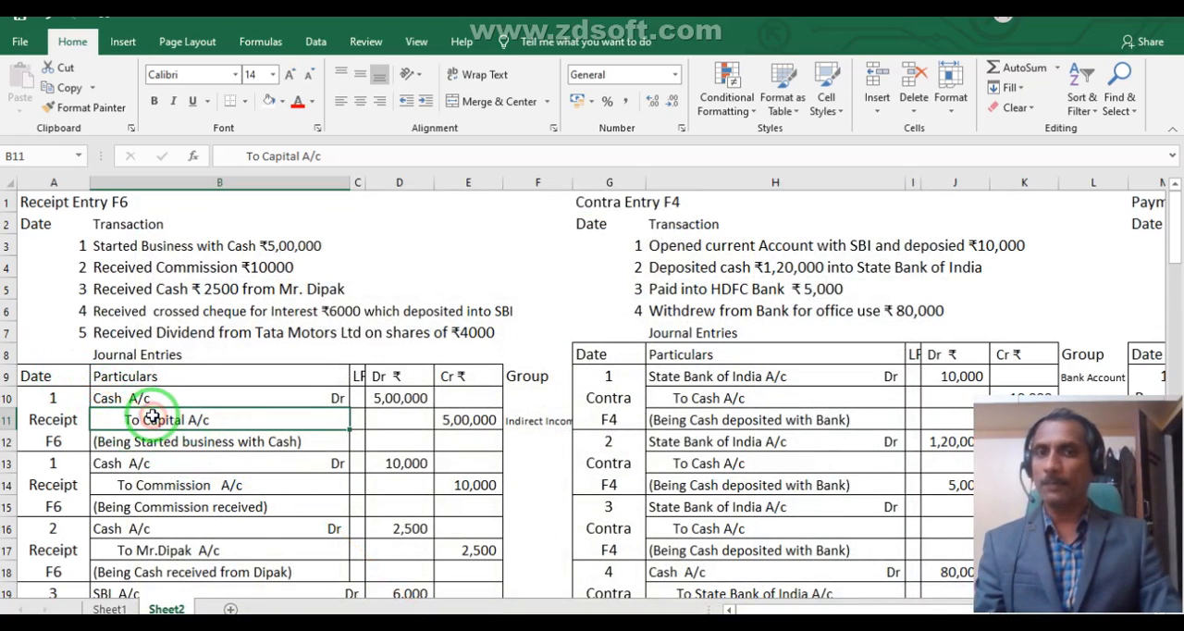
left_click(508, 422)
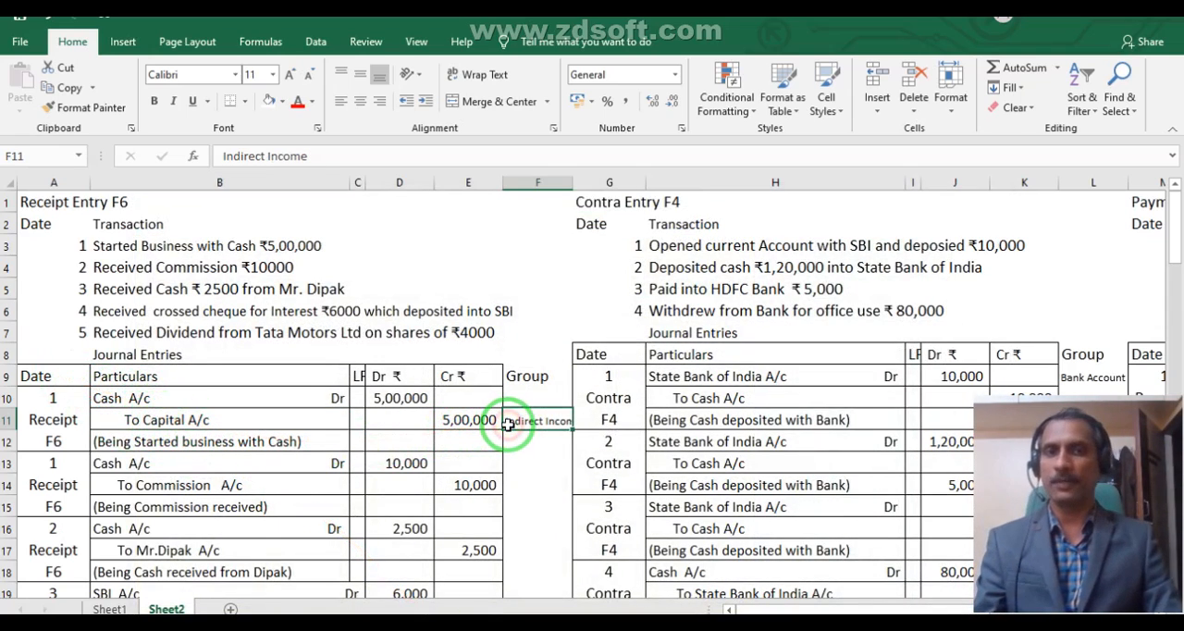
key("Delete")
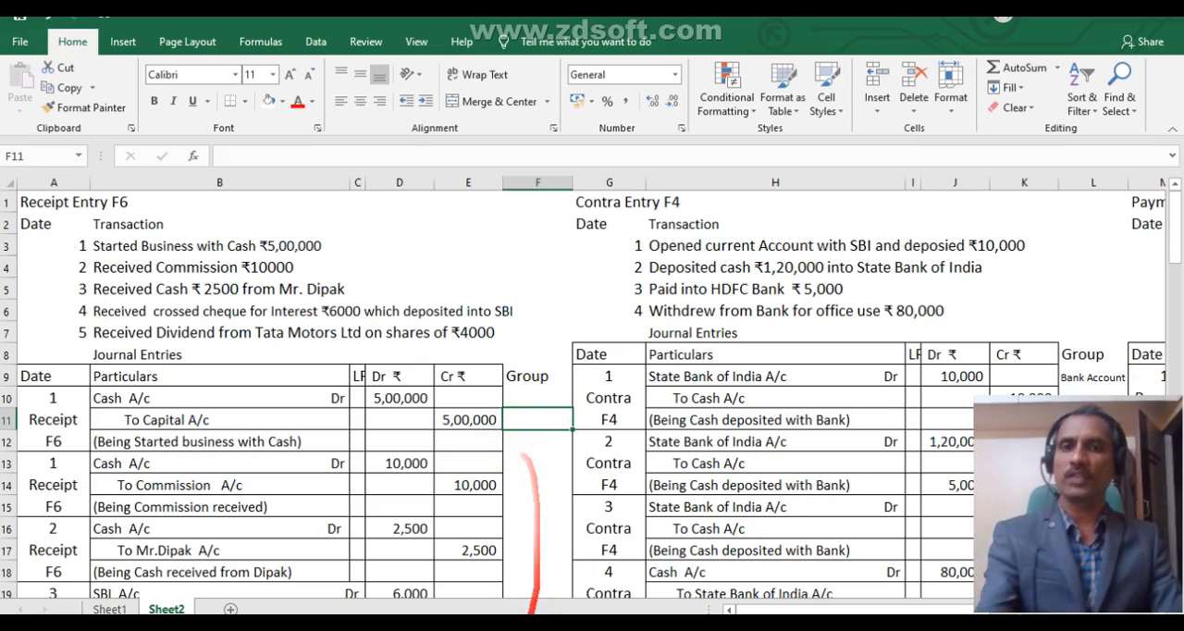
- Switch to Tally.ERP 9 and create the ledger Capital A/c under the Capital Account group, keeping the default details
key("alt+Tab")
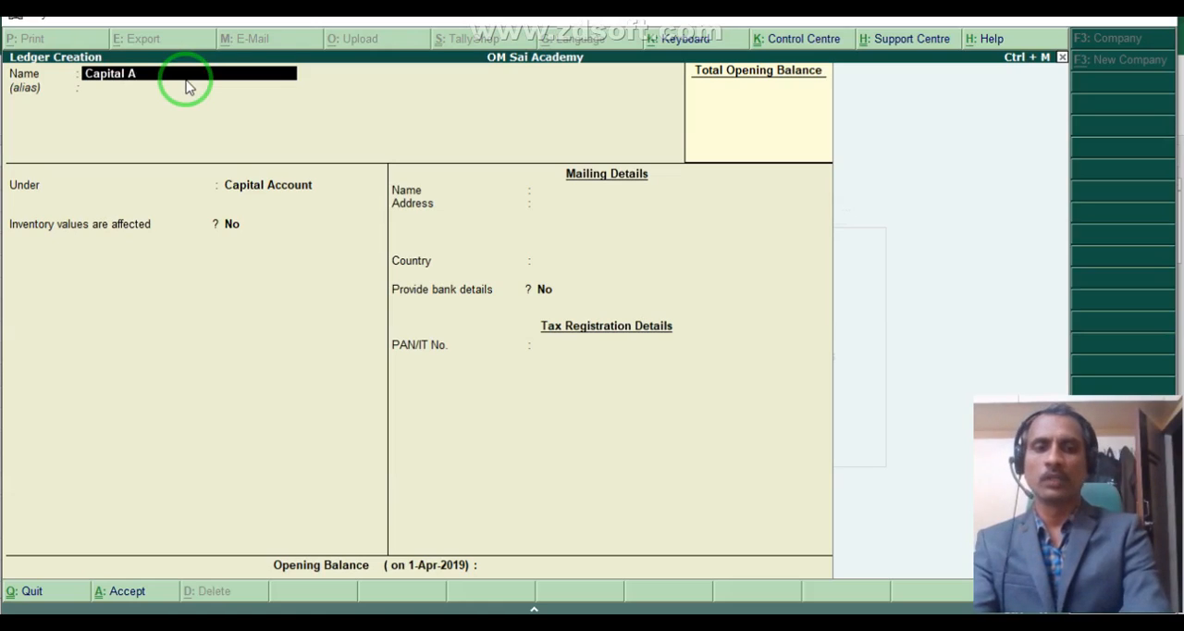
key("Return")
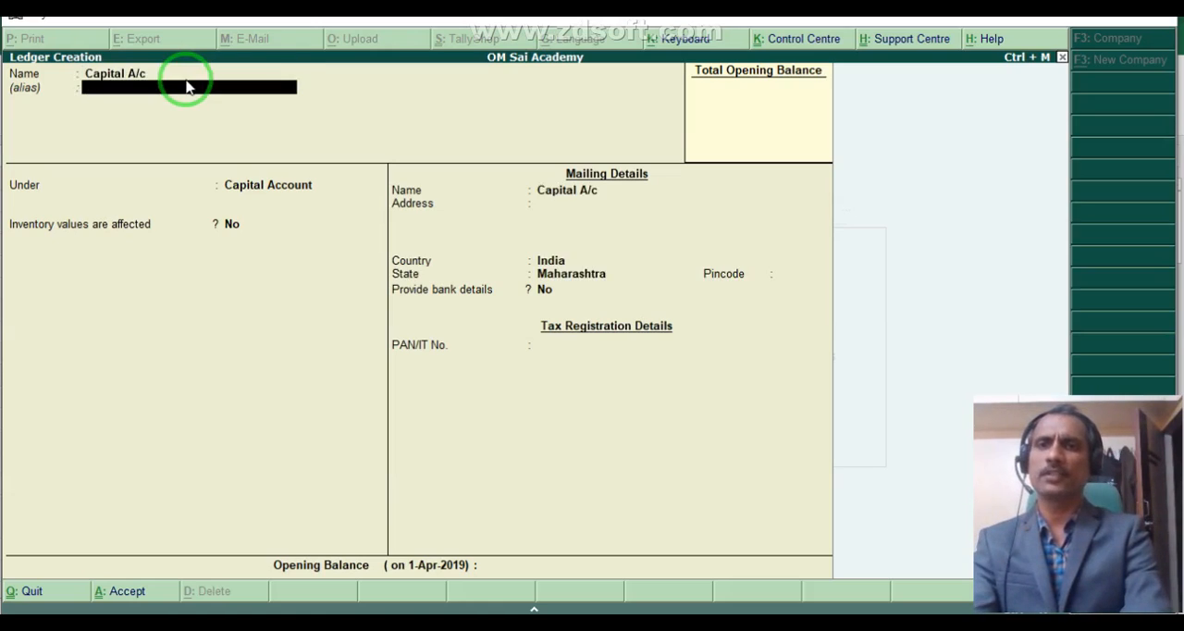
key("Return")
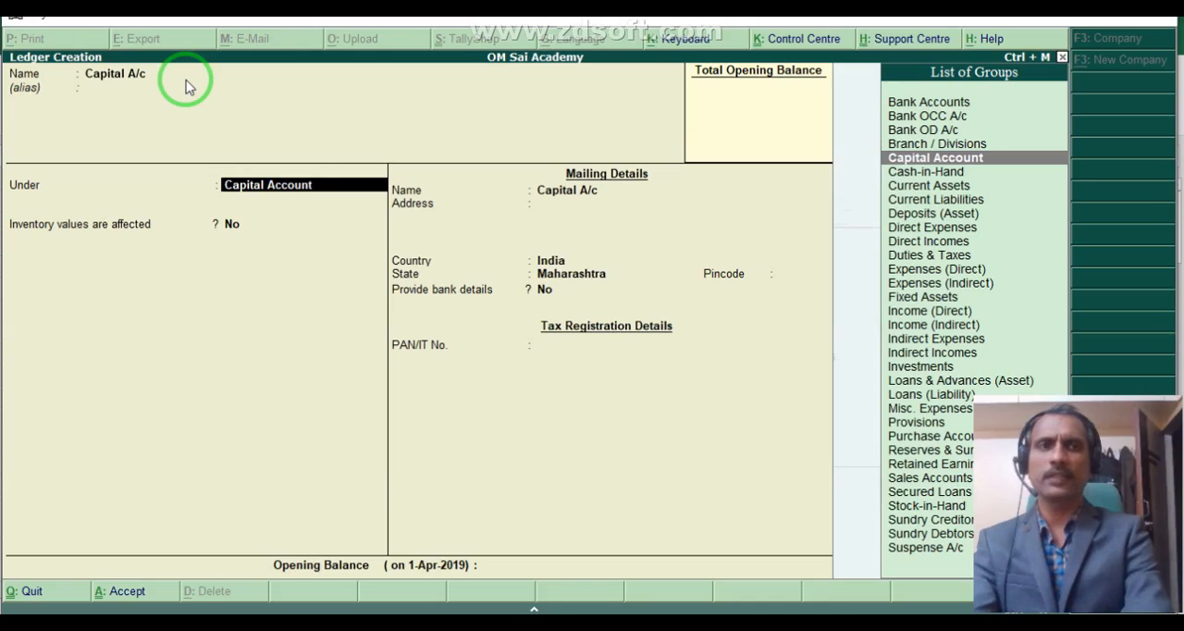
key("Return")
key("Return")
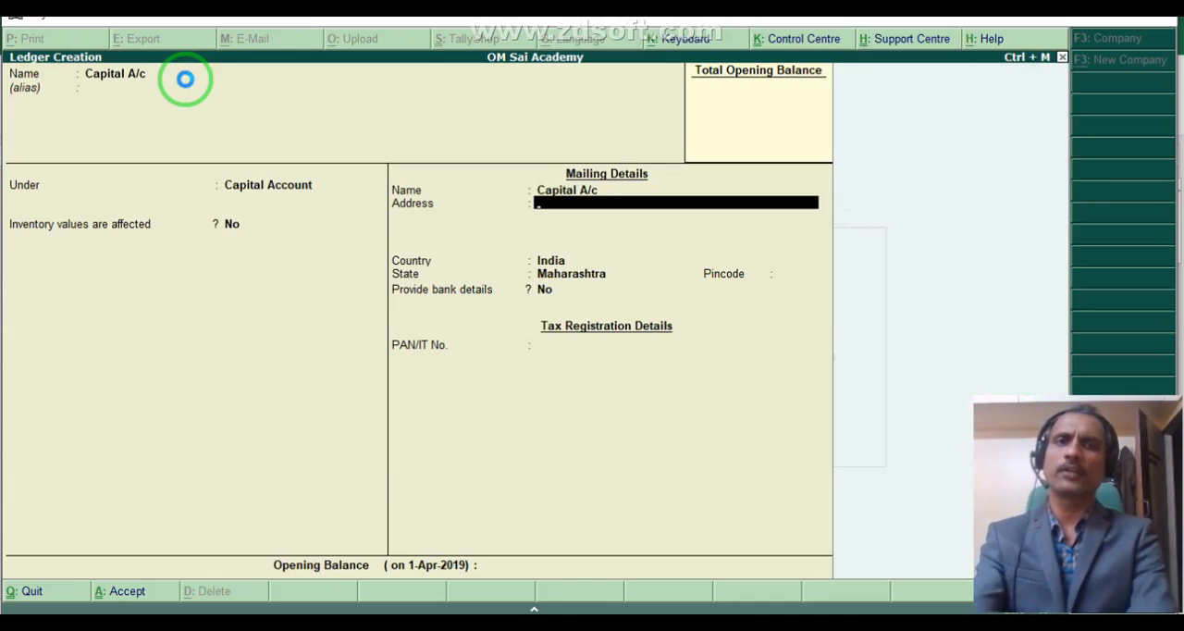
key("ctrl+a")
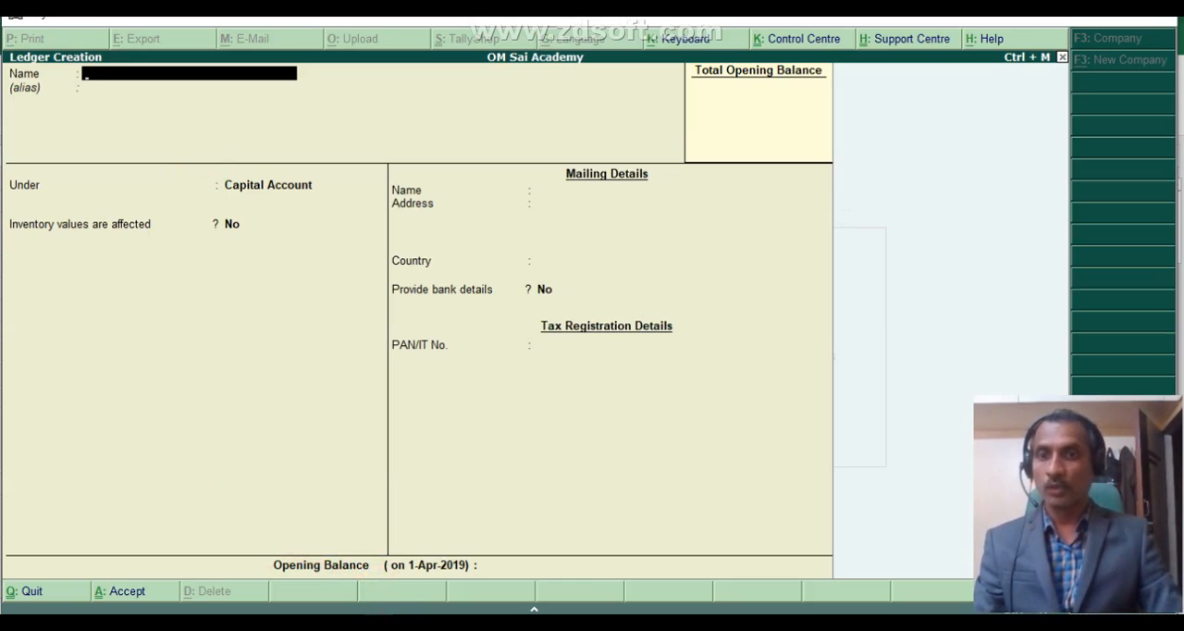
- Switch to the Excel worksheet and examine the ₹10,000 commission receipt transaction and its Cash and Commission journal entry
key("alt+Tab")
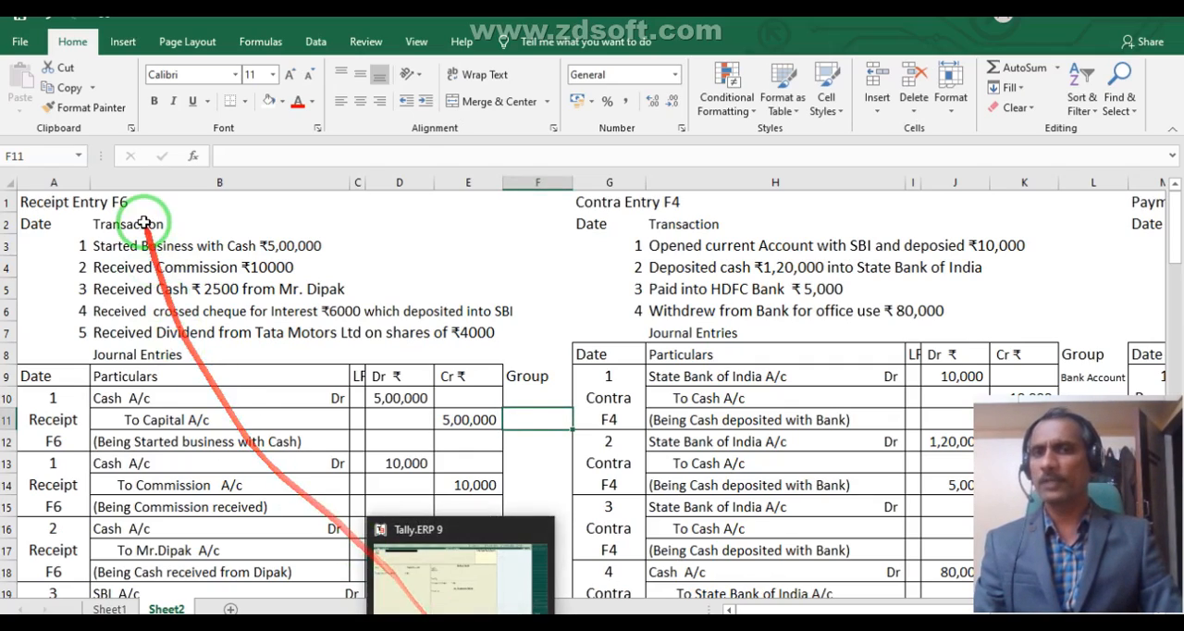
left_click(172, 456)
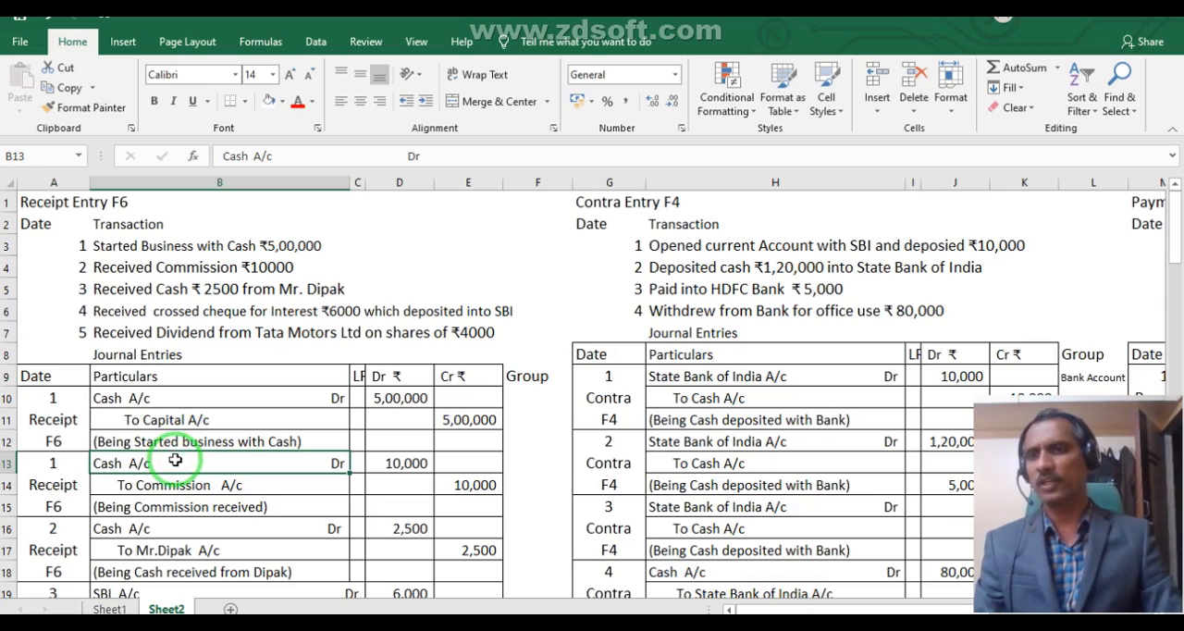
left_click(147, 397)
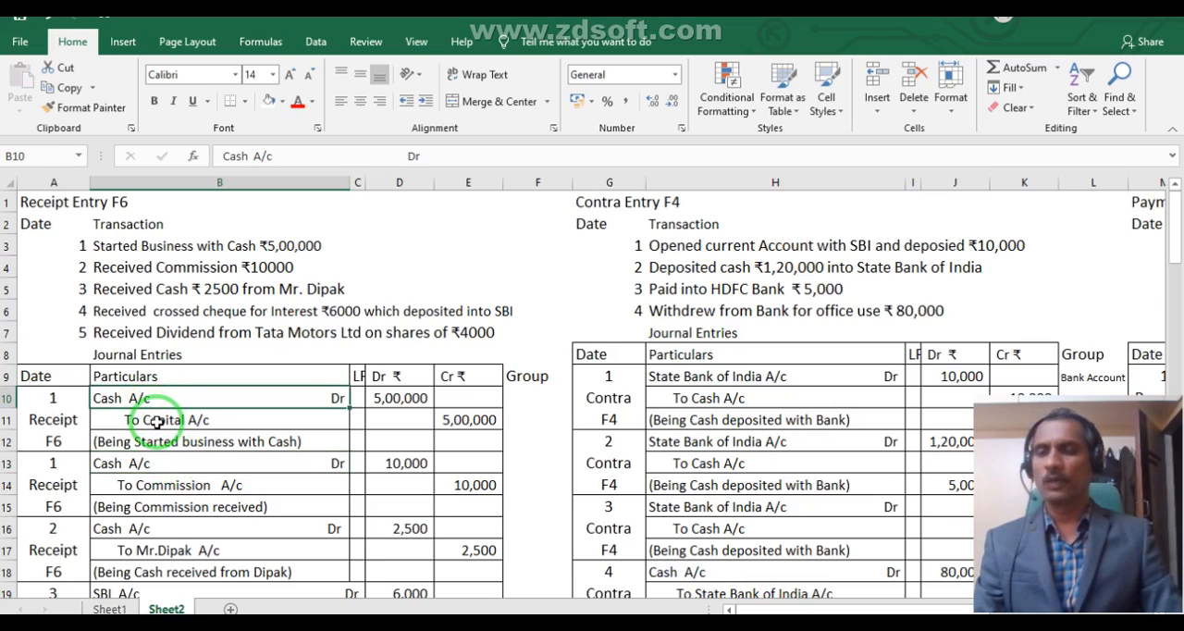
left_click(157, 422)
left_click(153, 460)
left_click(159, 482)
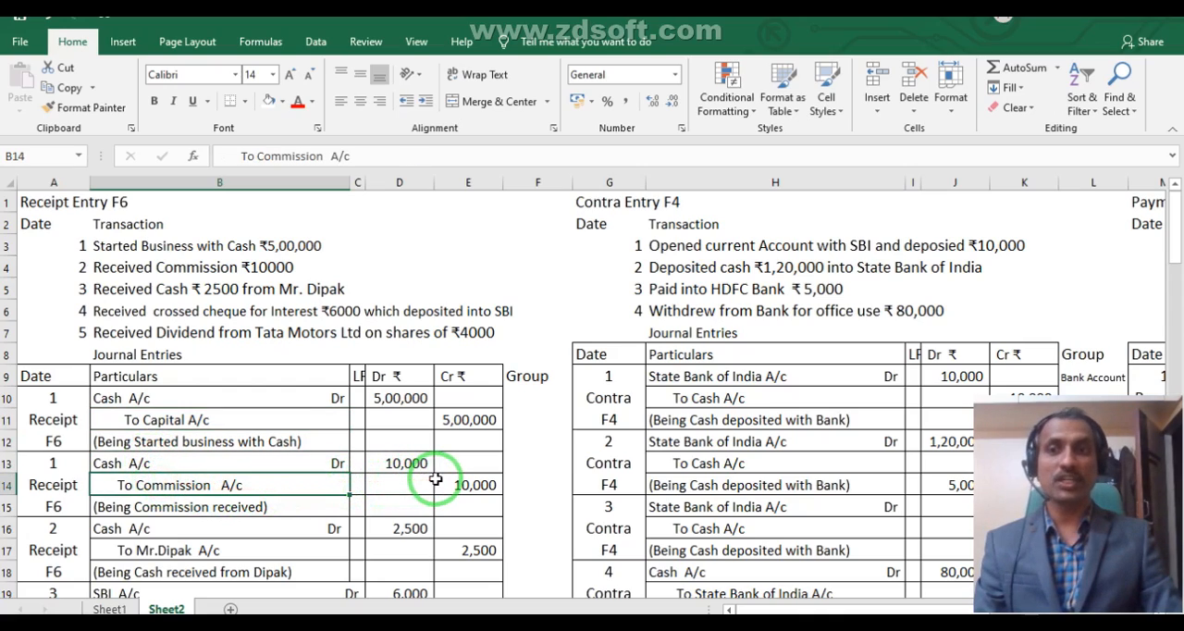
left_click_drag(412, 472, 213, 326)
left_click(179, 265)
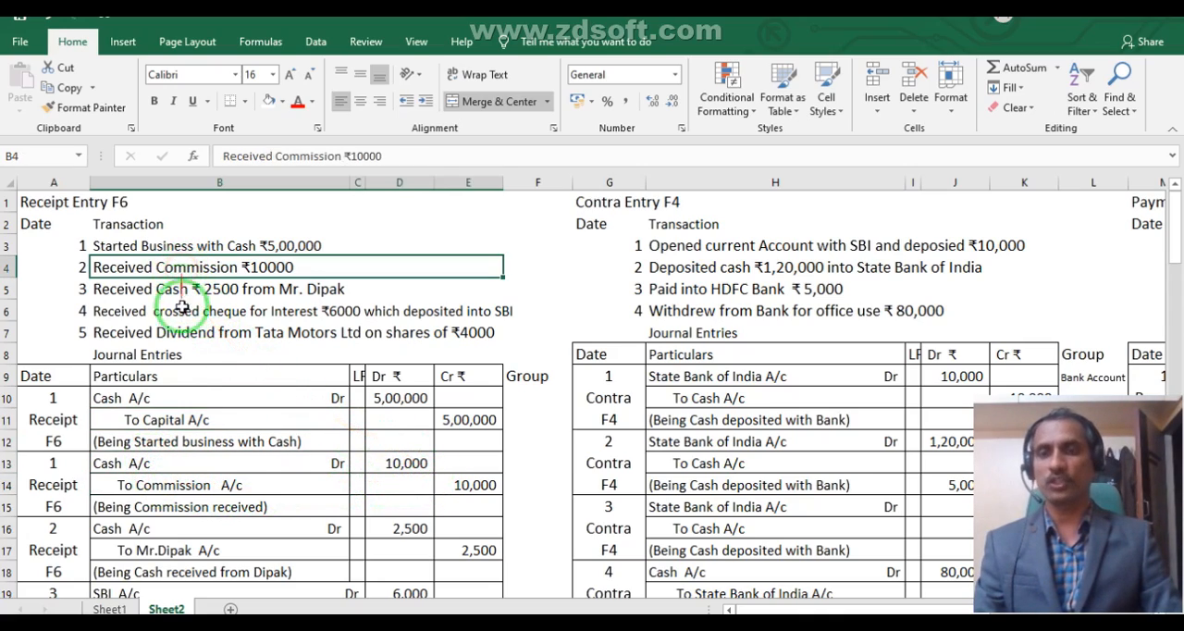
left_click(204, 485)
left_click_drag(204, 485, 462, 605)
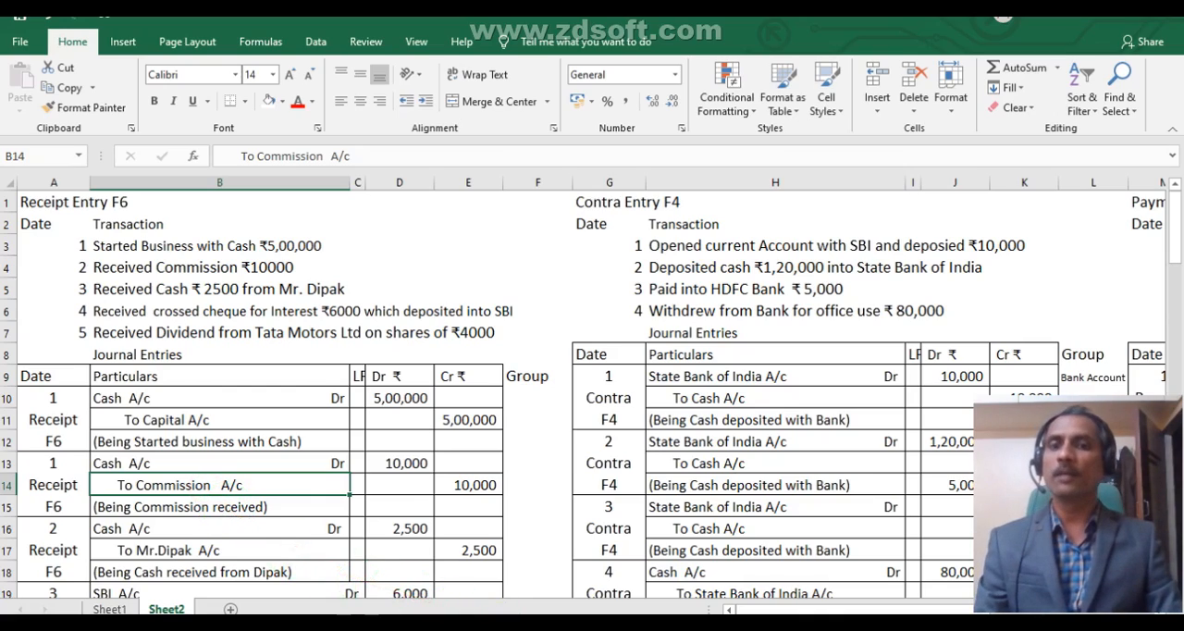
- Switch to Tally.ERP 9 and create the ledger Commission Received A/c under the Indirect Incomes group, keeping the default details
left_click(464, 621)
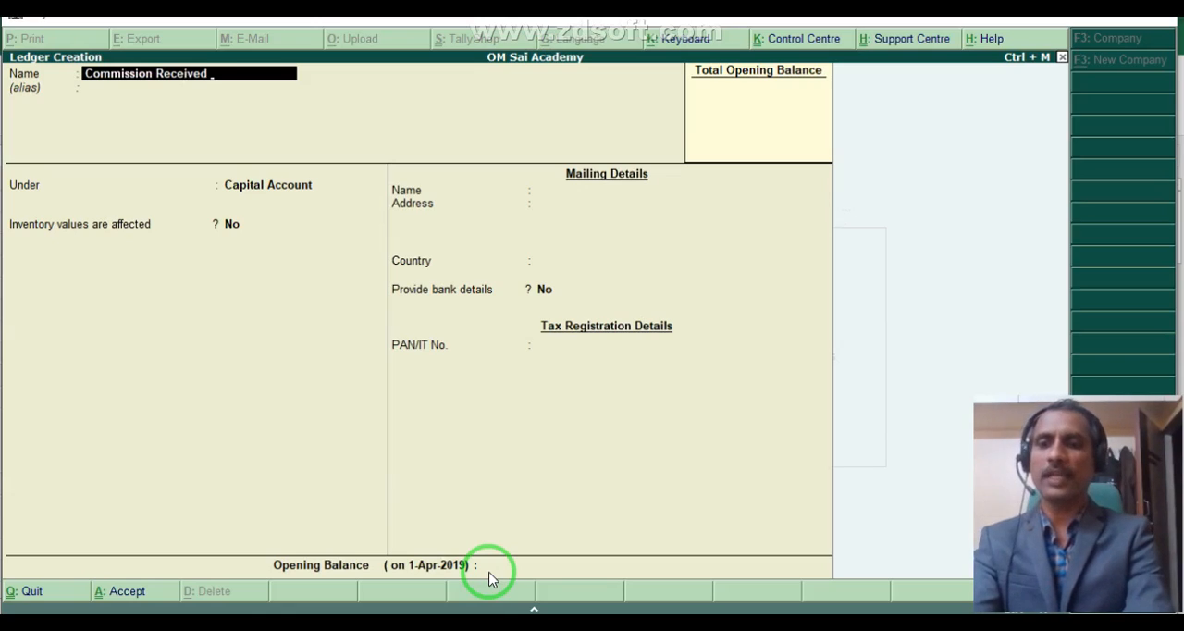
key("Return")
type("Indi")
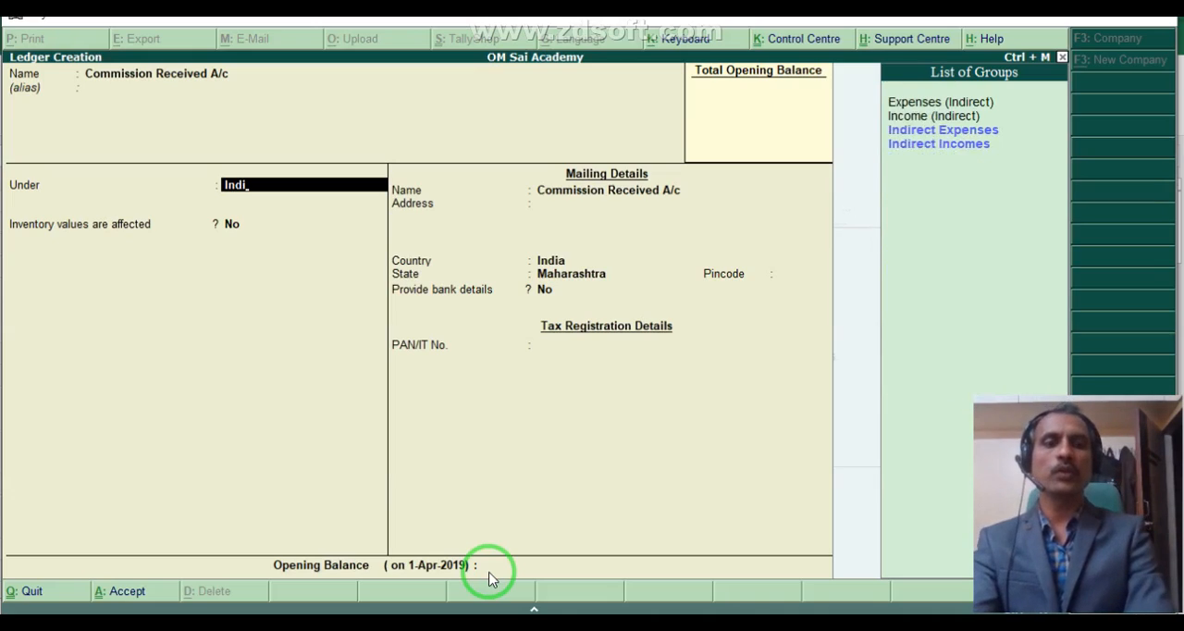
key("Down")
key("Down")
key("Return")
key("Return")
key("Return")
key("Return")
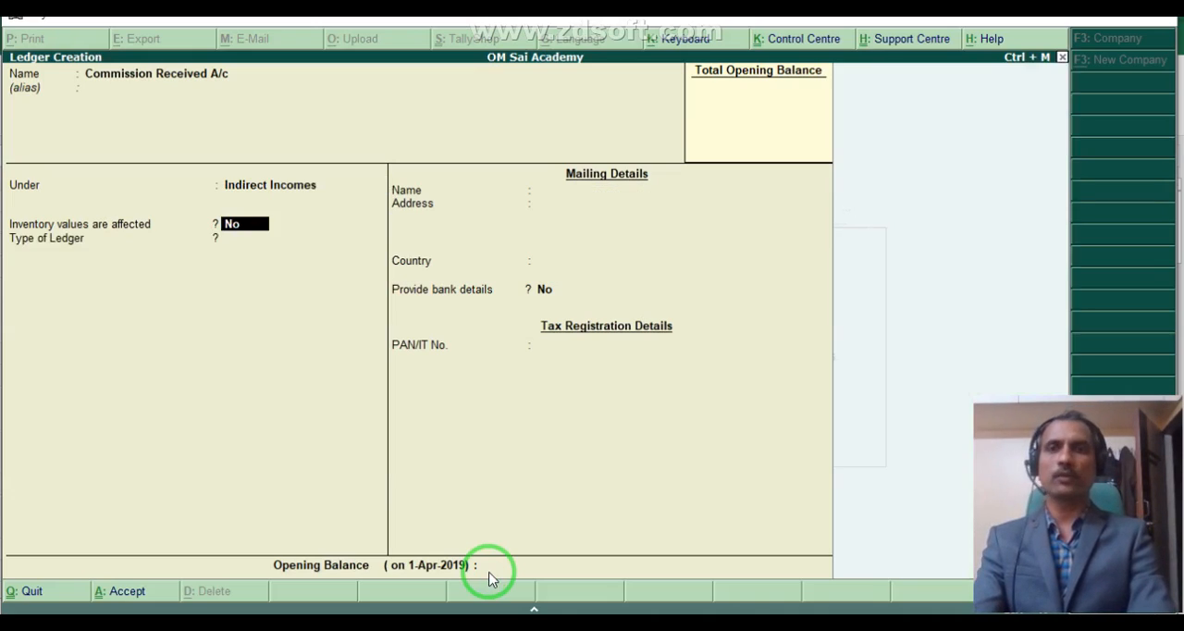
key("Return")
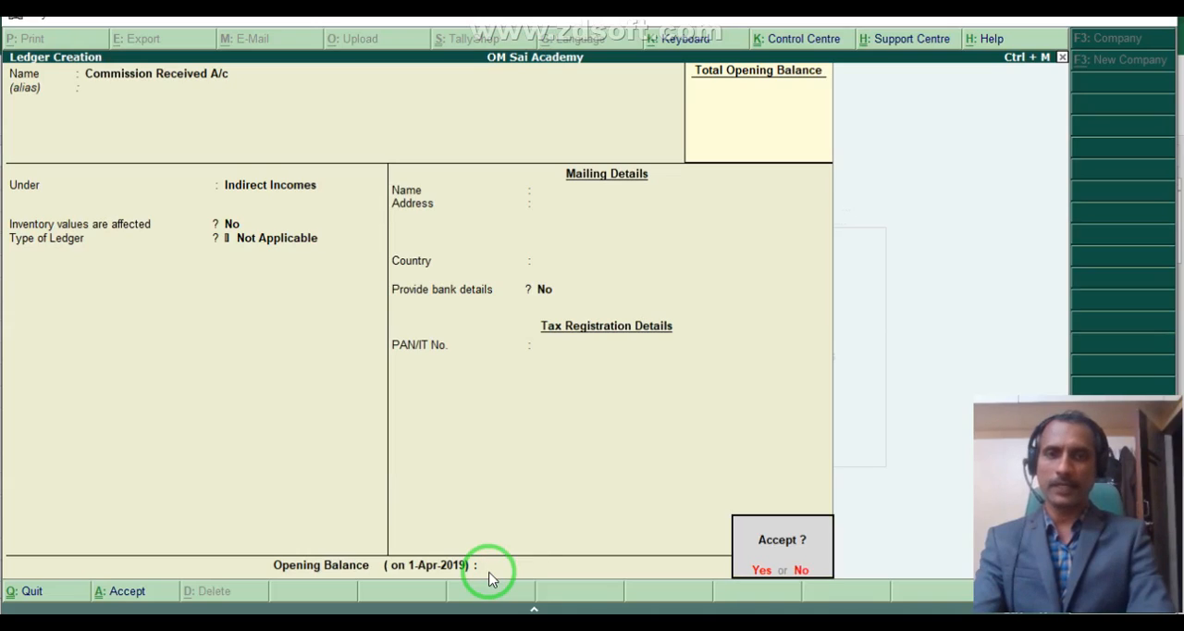
key("Return")
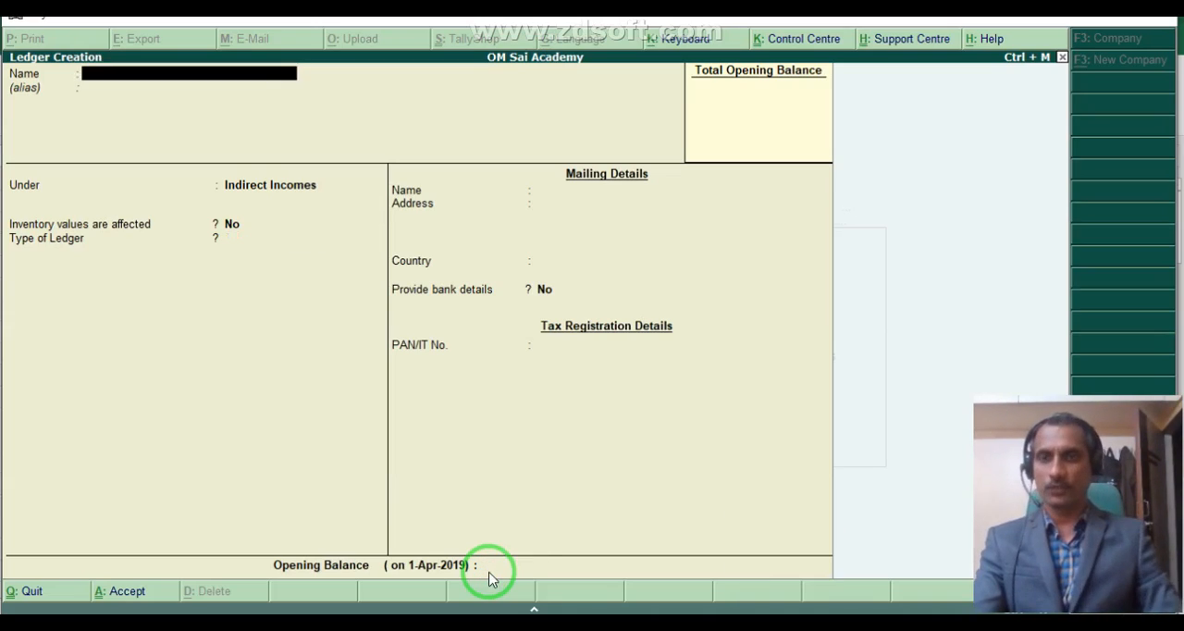
- Return to the Excel worksheet and examine the ₹2,500 cash receipt from an individual and its journal entry
left_click(254, 622)
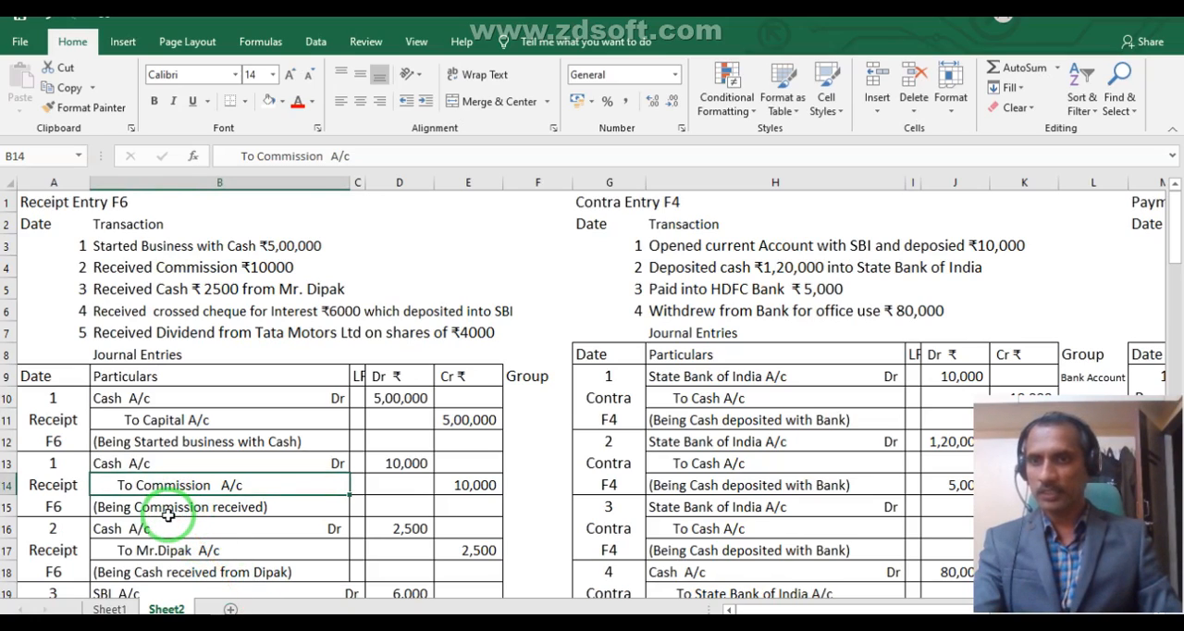
scroll(165, 514, "down", 1)
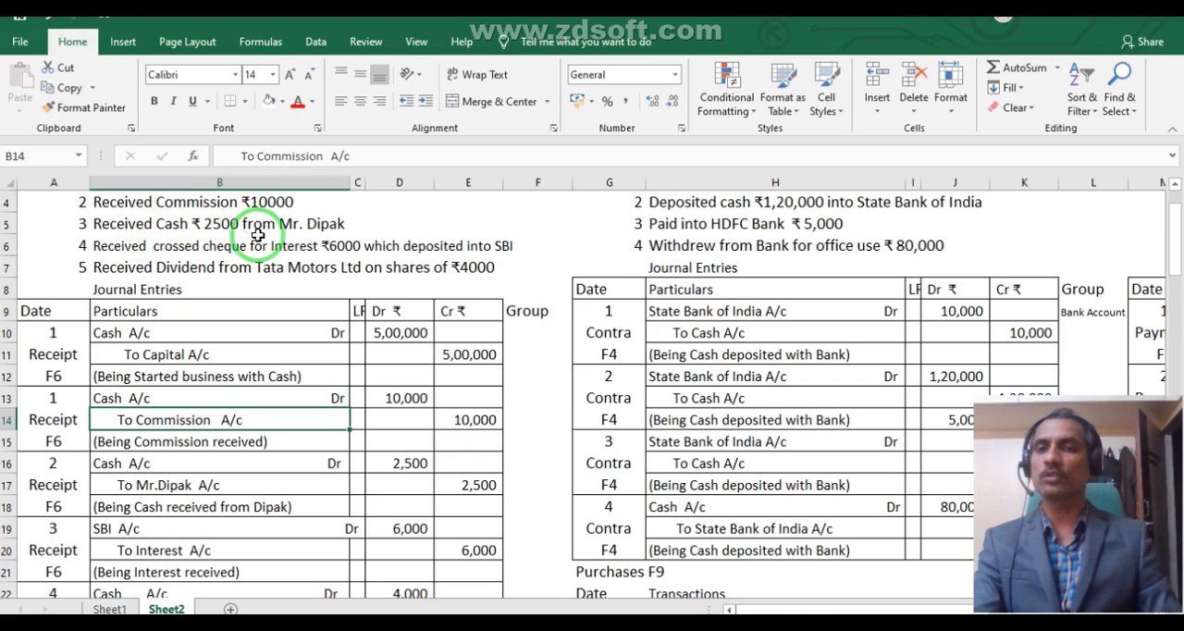
left_click_drag(331, 229, 247, 522)
left_click(165, 487)
left_click_drag(176, 511, 467, 510)
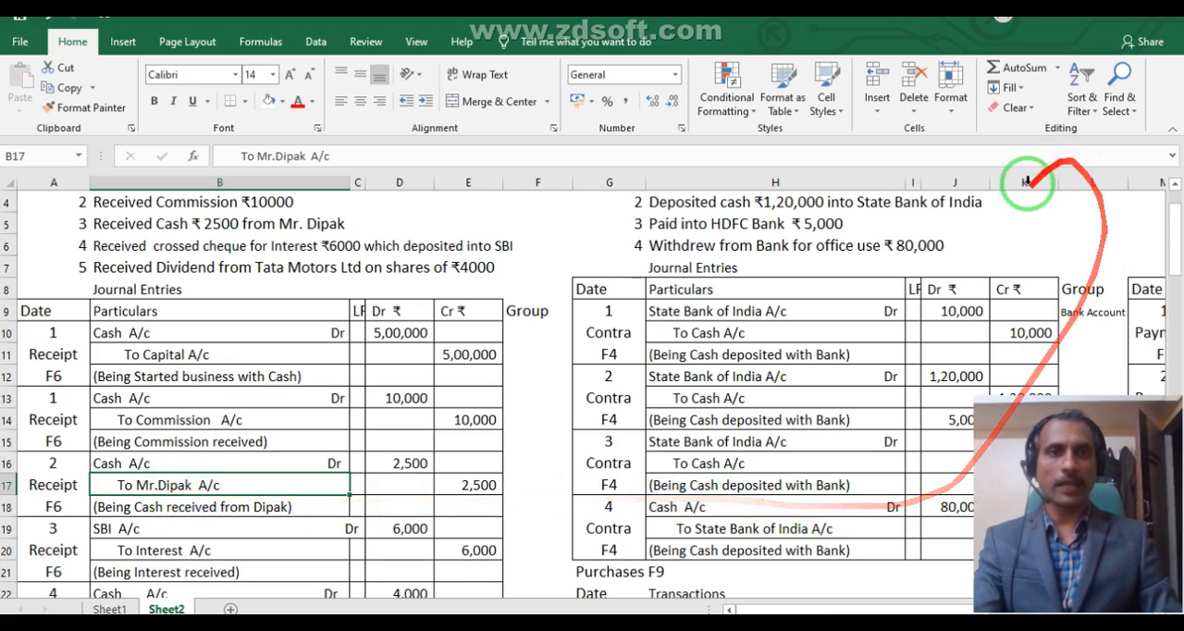
scroll(645, 387, "up", 1)
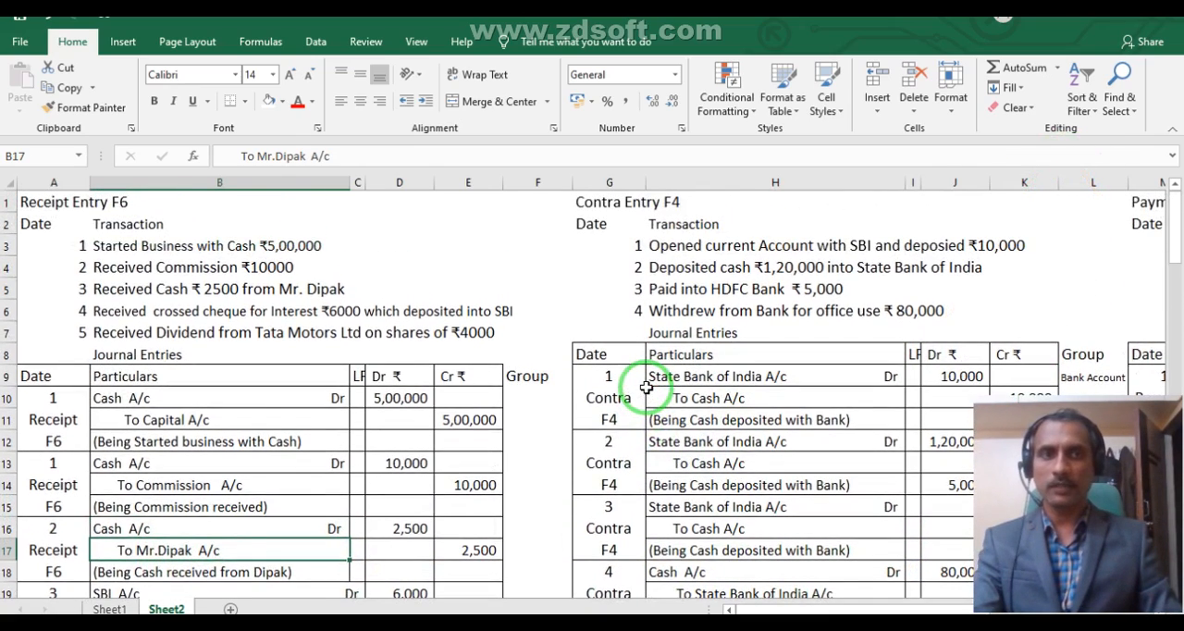
left_click_drag(645, 387, 724, 18)
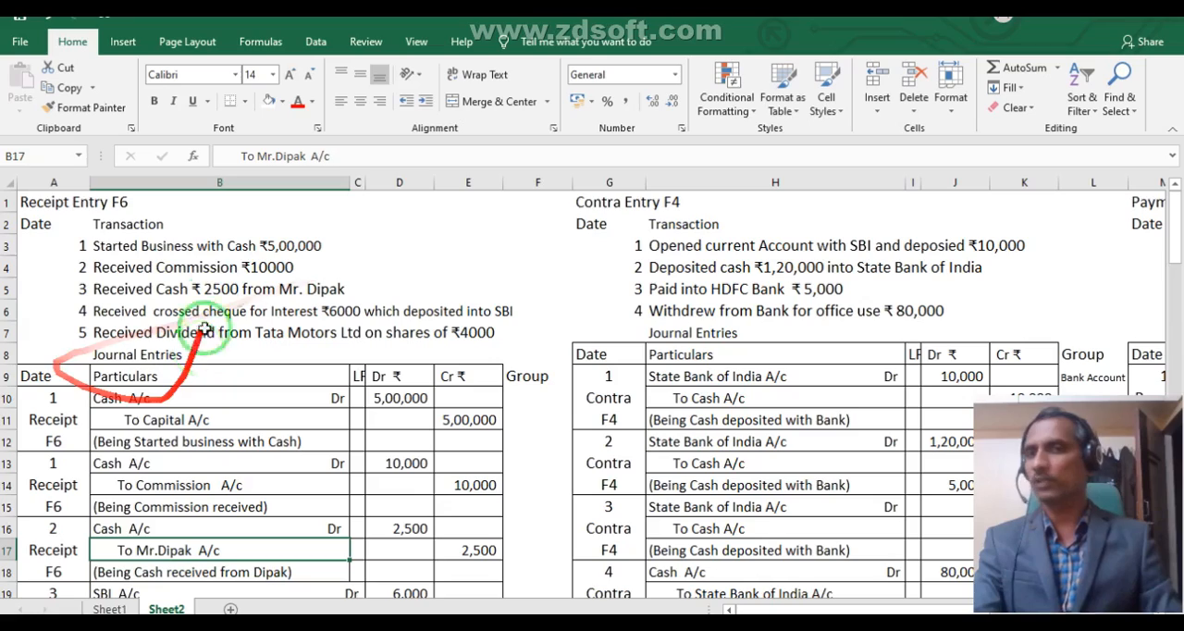
left_click(282, 287)
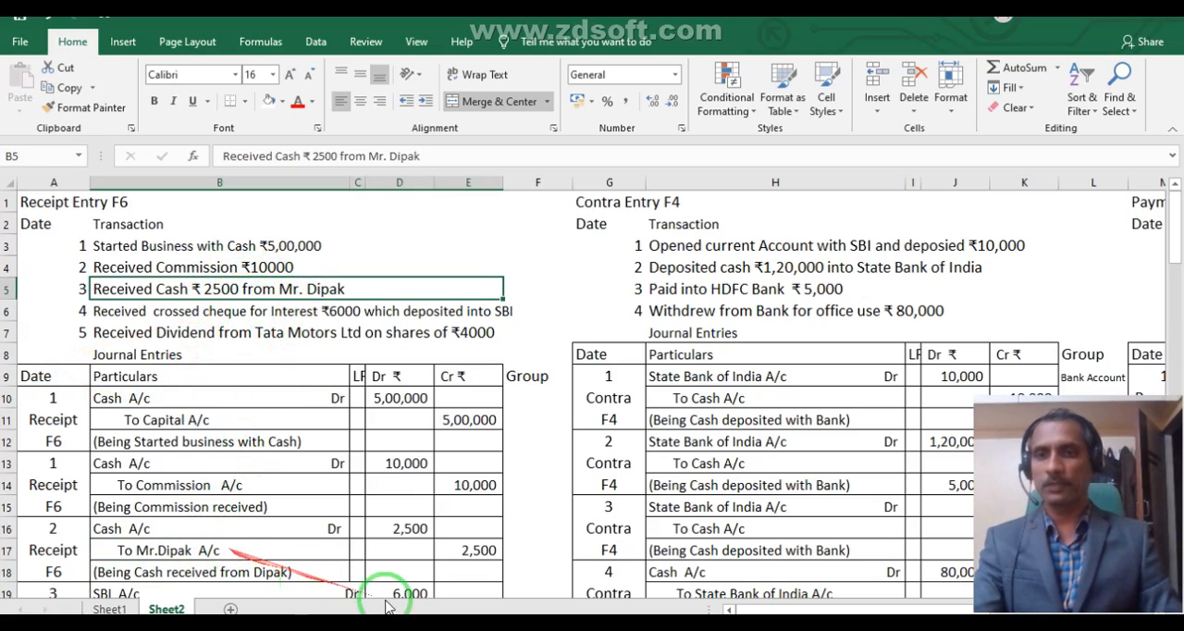
- Switch to Tally.ERP 9 and create a ledger in the payer's name, ending in A/c, under the Sundry Debtors group with default details
left_click(475, 625)
type("Dipak")
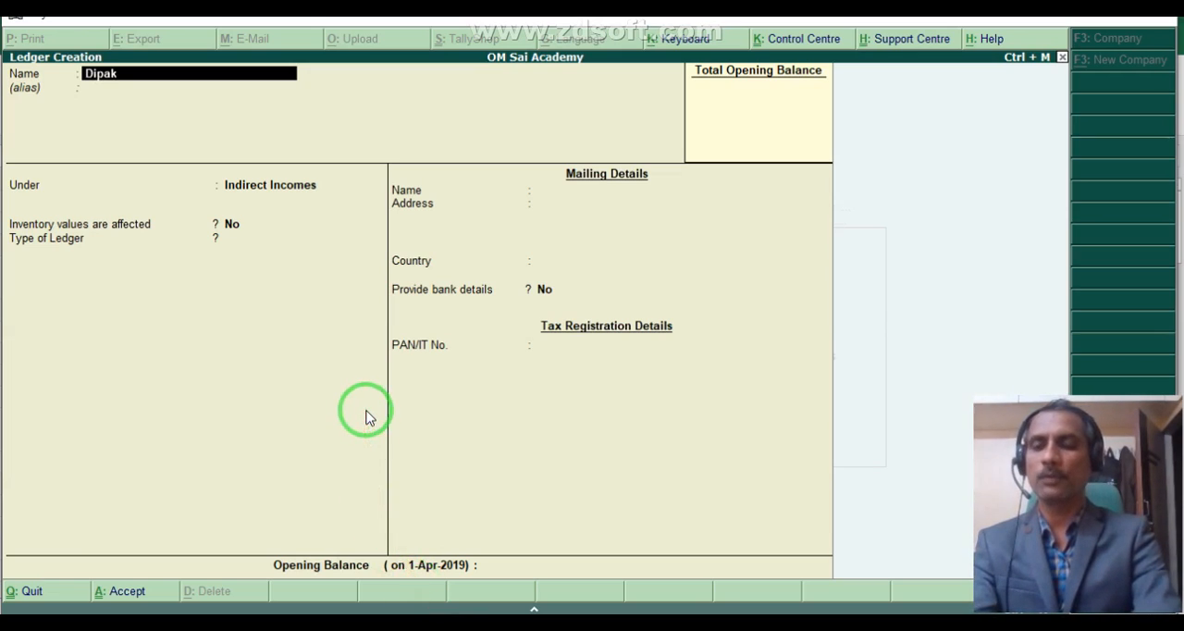
type(" A/c")
key("Return")
key("Return")
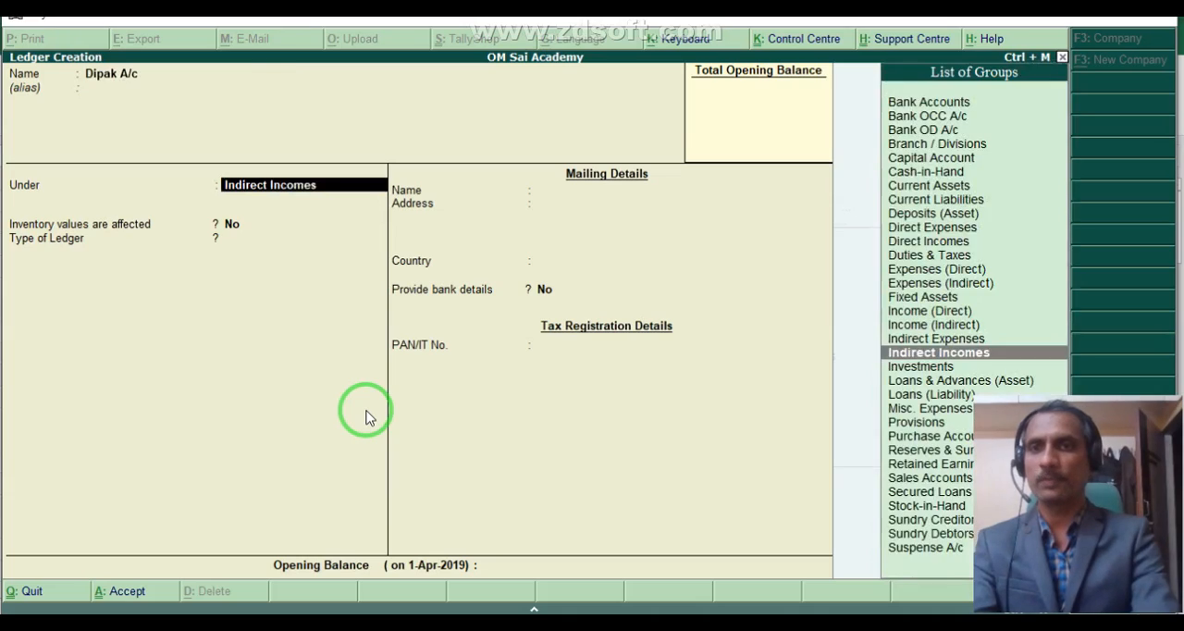
type("Sund")
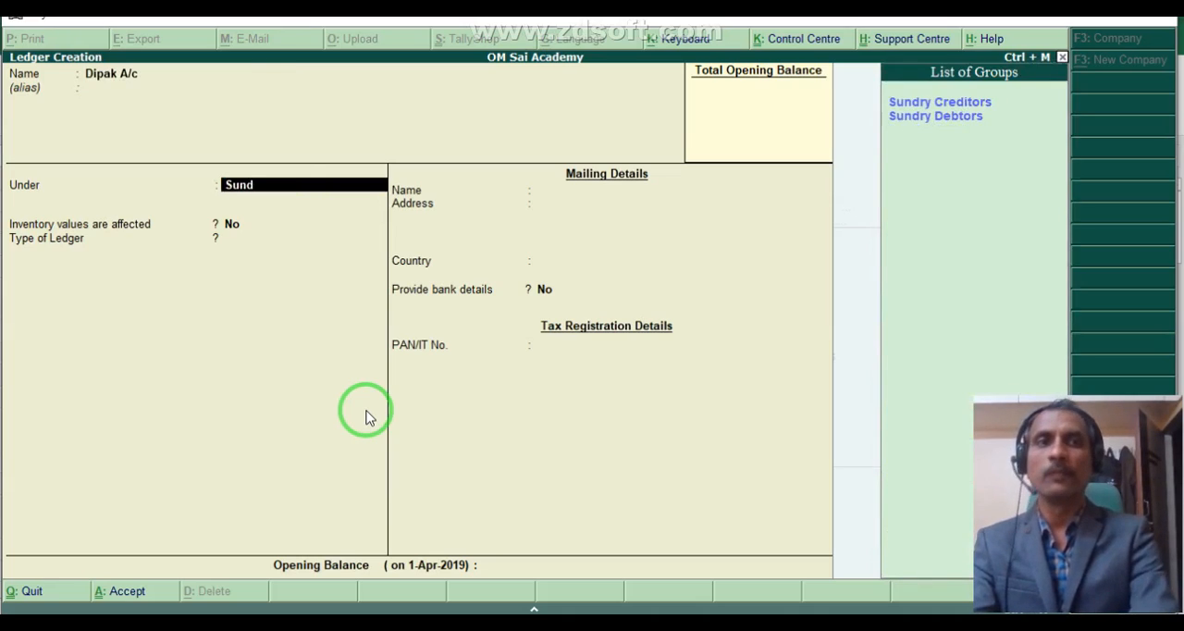
key("Down")
key("Down")
key("Return")
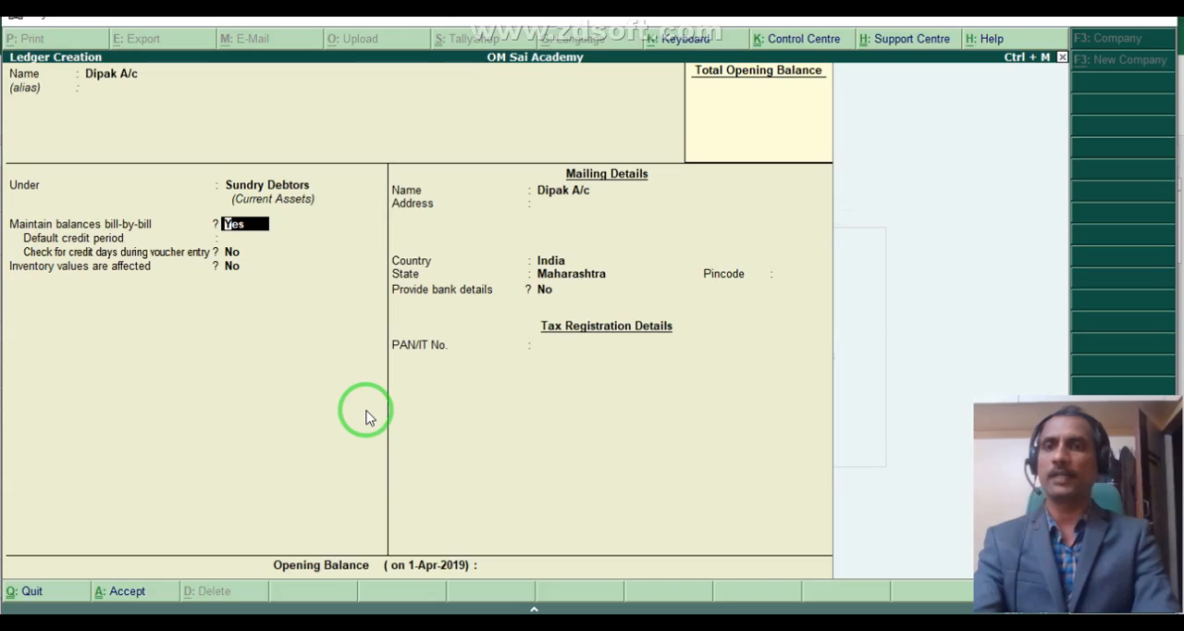
key("ctrl+a")
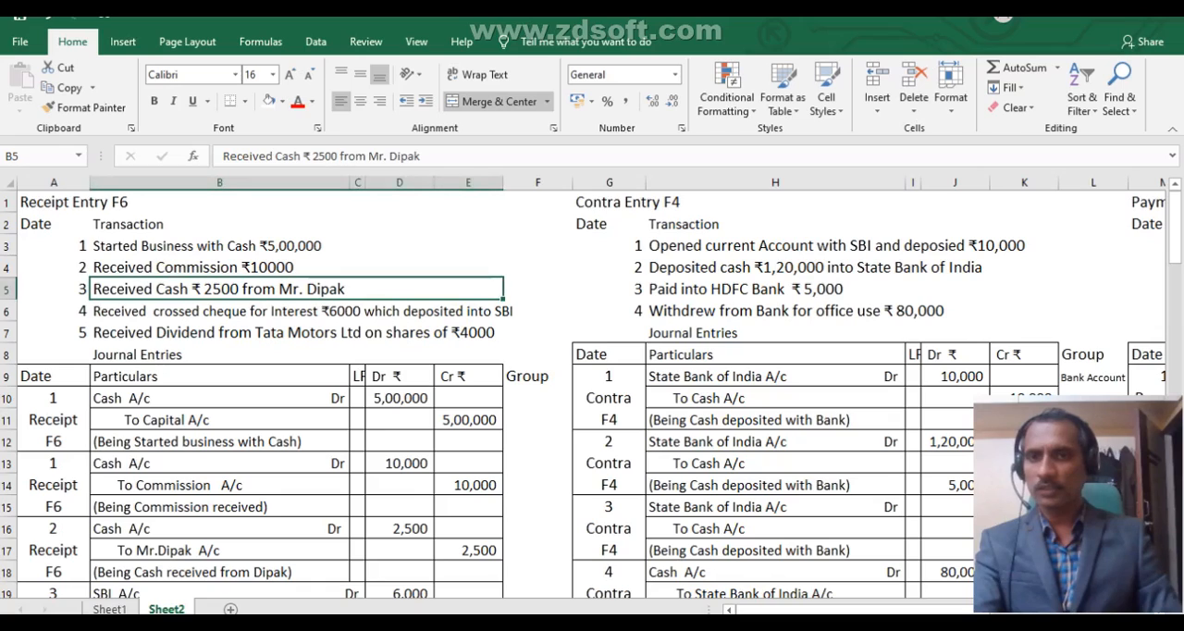
- Check the ₹6,000 SBI interest entry in Excel, and in Tally.ERP 9 name a new ledger SBI A/c under the Bank Accounts group
scroll(162, 379, "down", 2)
scroll(163, 381, "down", 1)
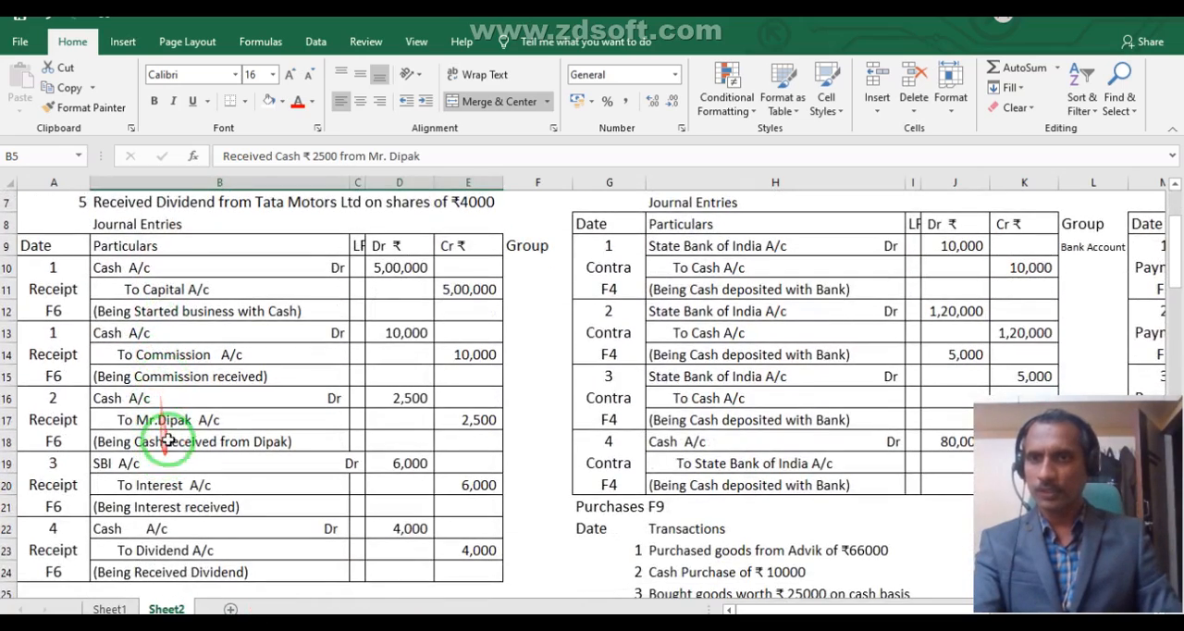
left_click(172, 463)
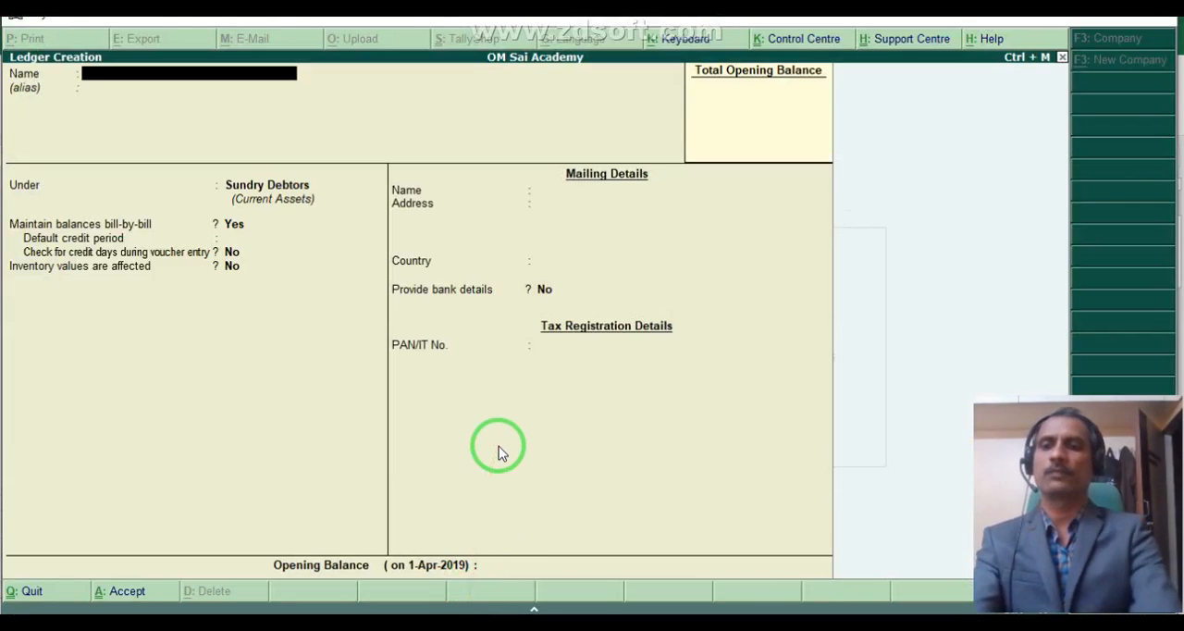
type("b")
key("BackSpace")
type("BI A/c")
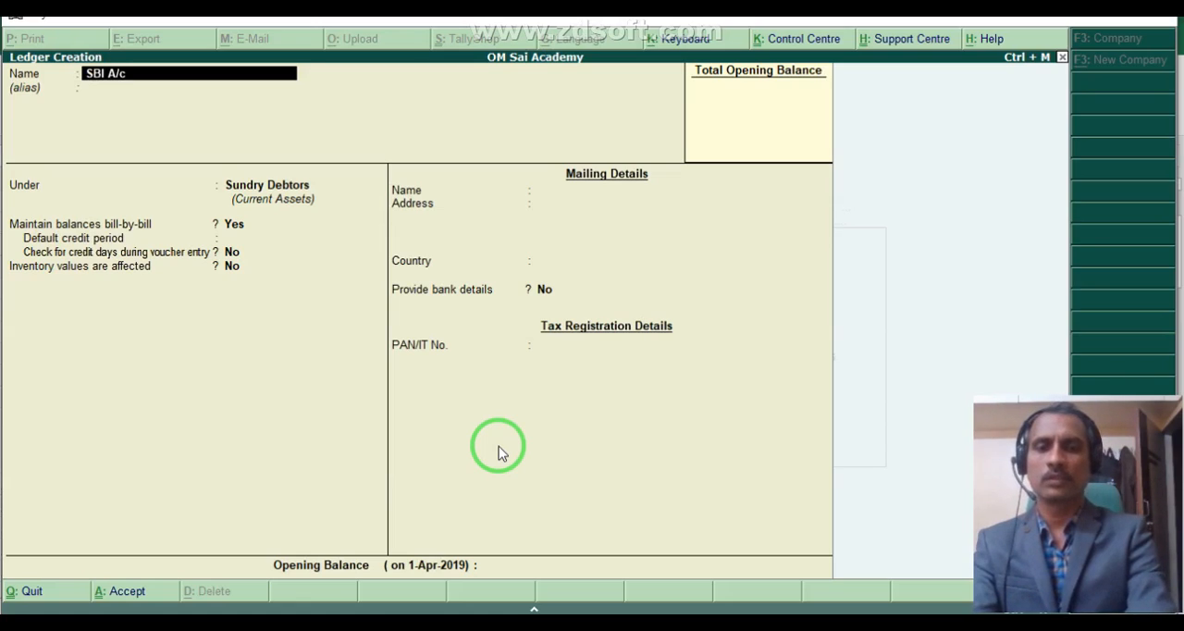
key("Return")
key("Return")
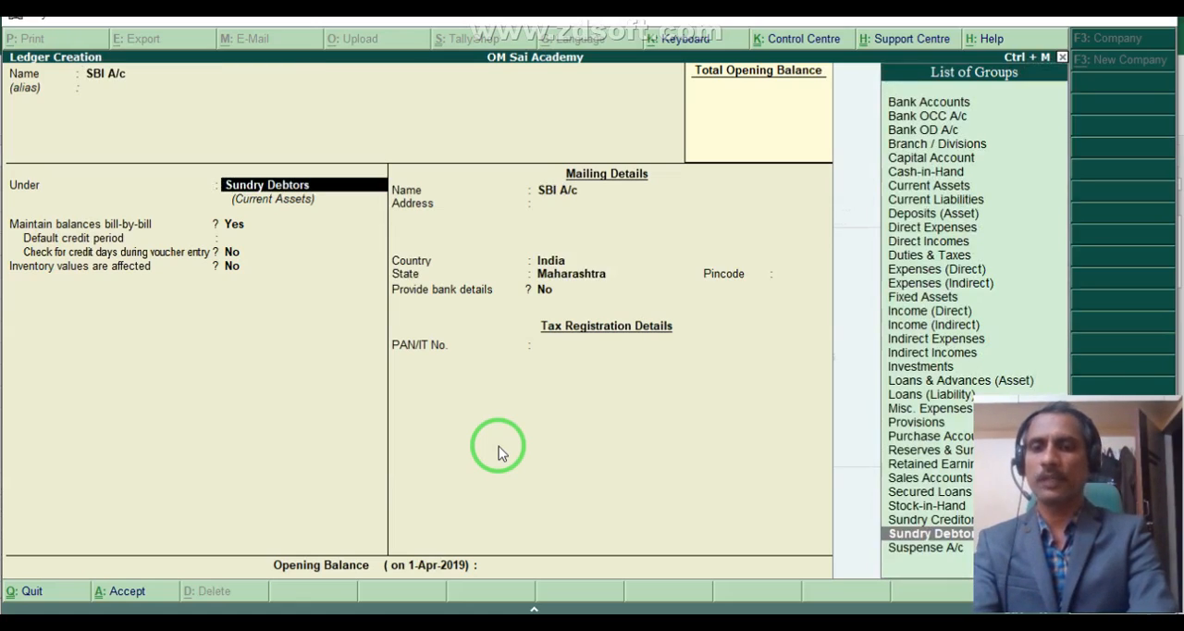
type("Ban")
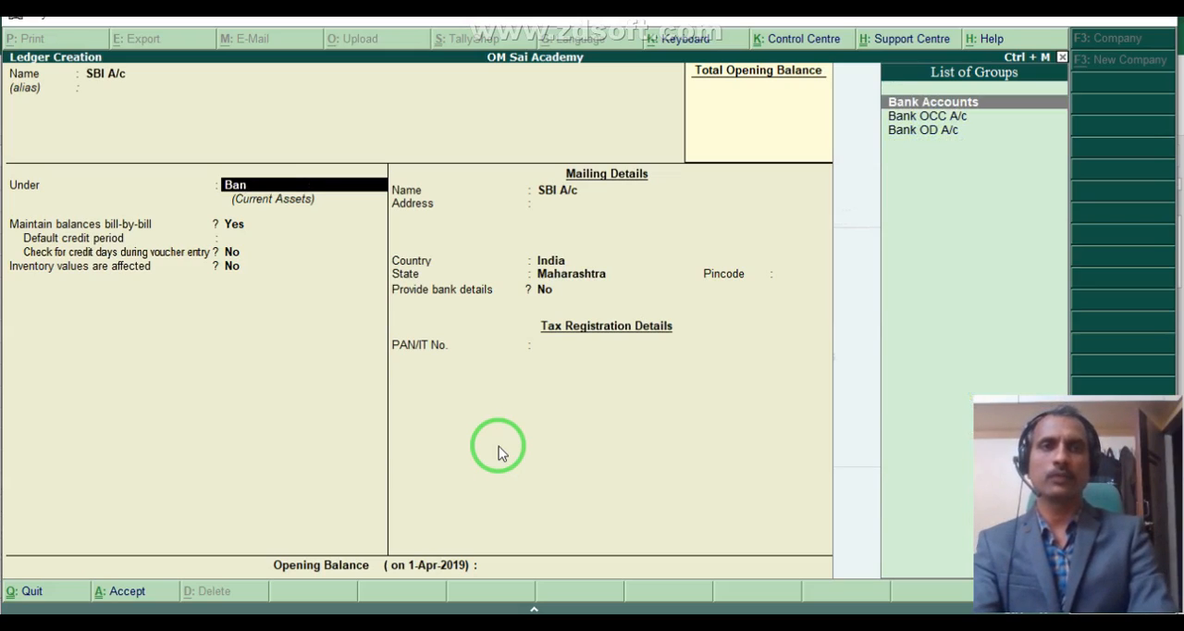
key("Return")
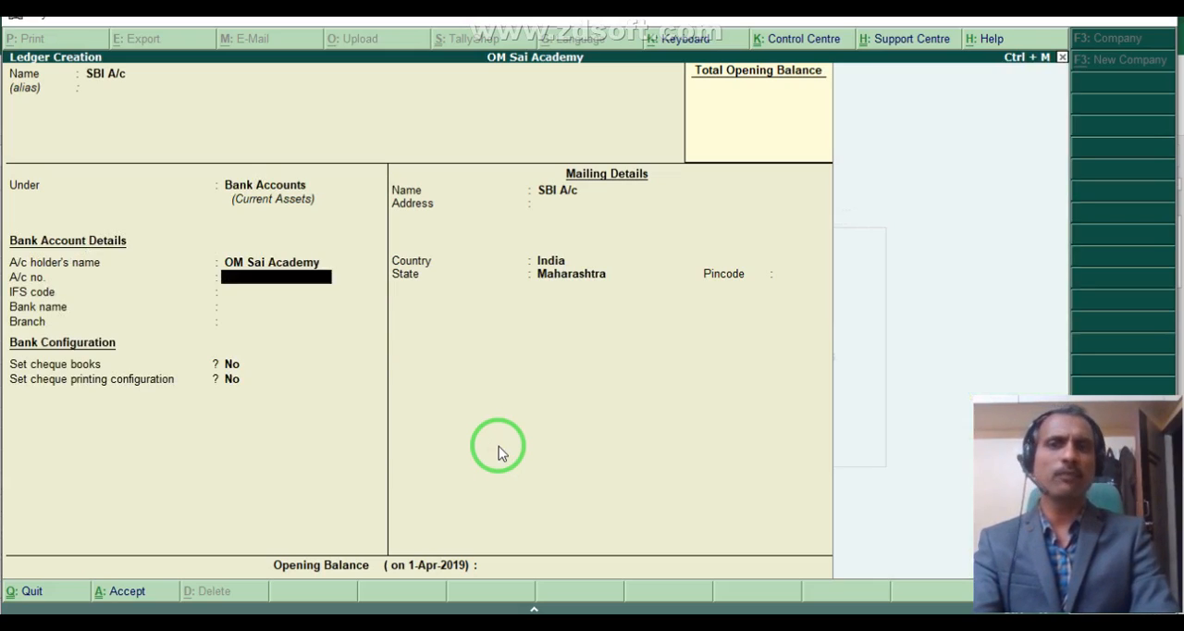
- Enter the bank account number for the SBI A/c ledger and set its IFS code to SBIN0000555
type("123")
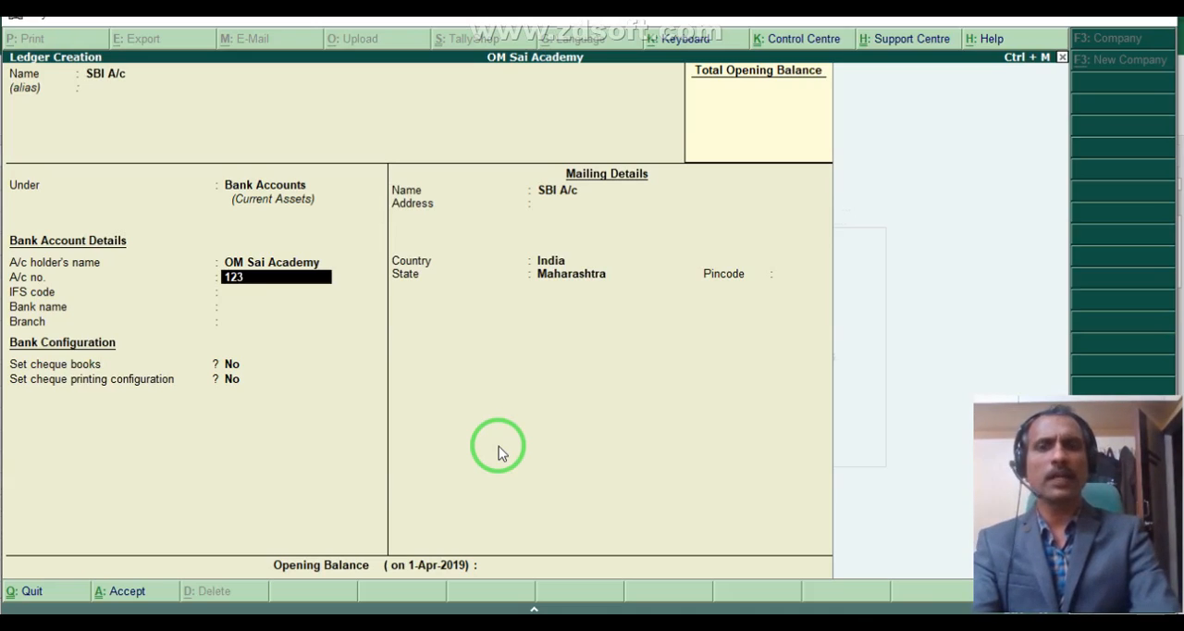
type("45678")
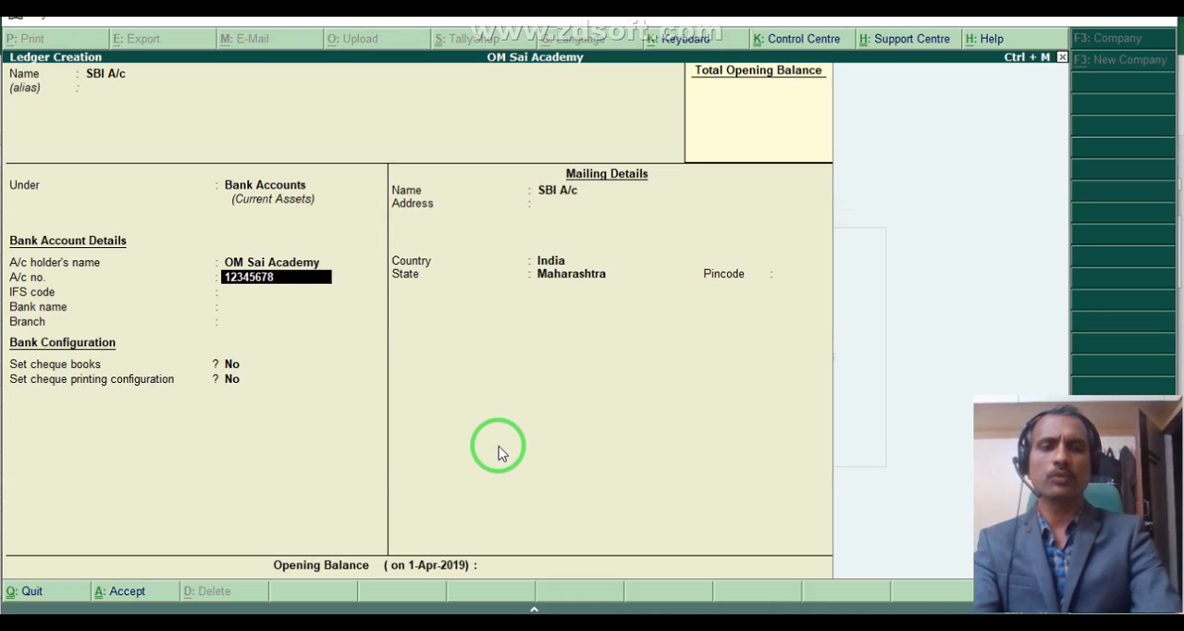
type("912")
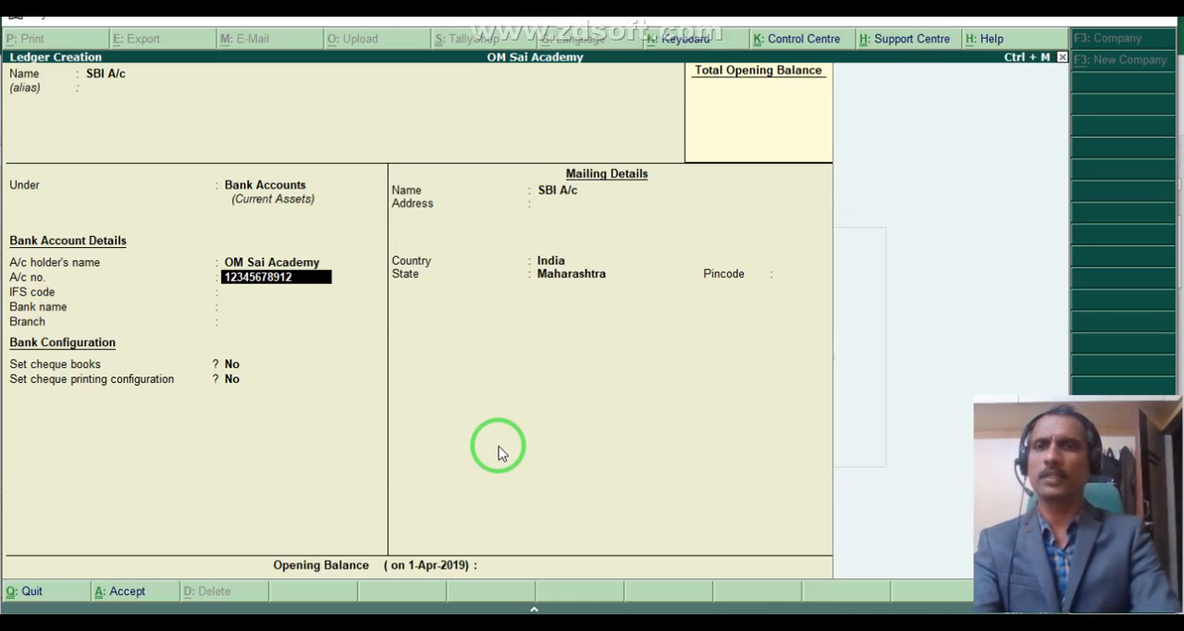
key("Return")
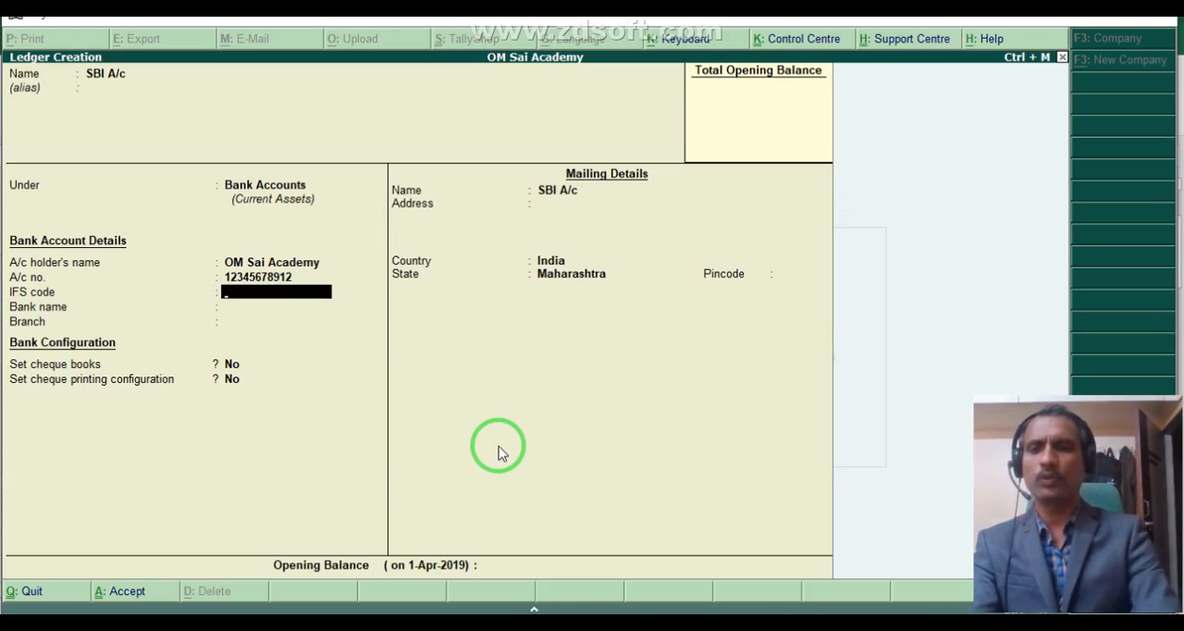
type("SBIN")
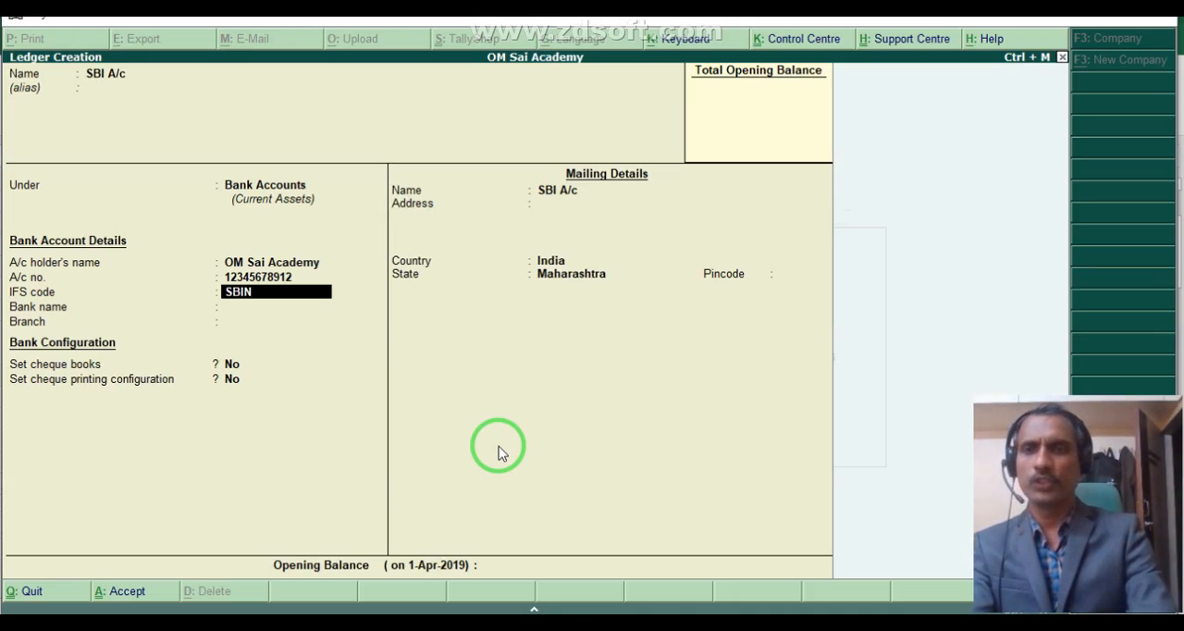
type("00")
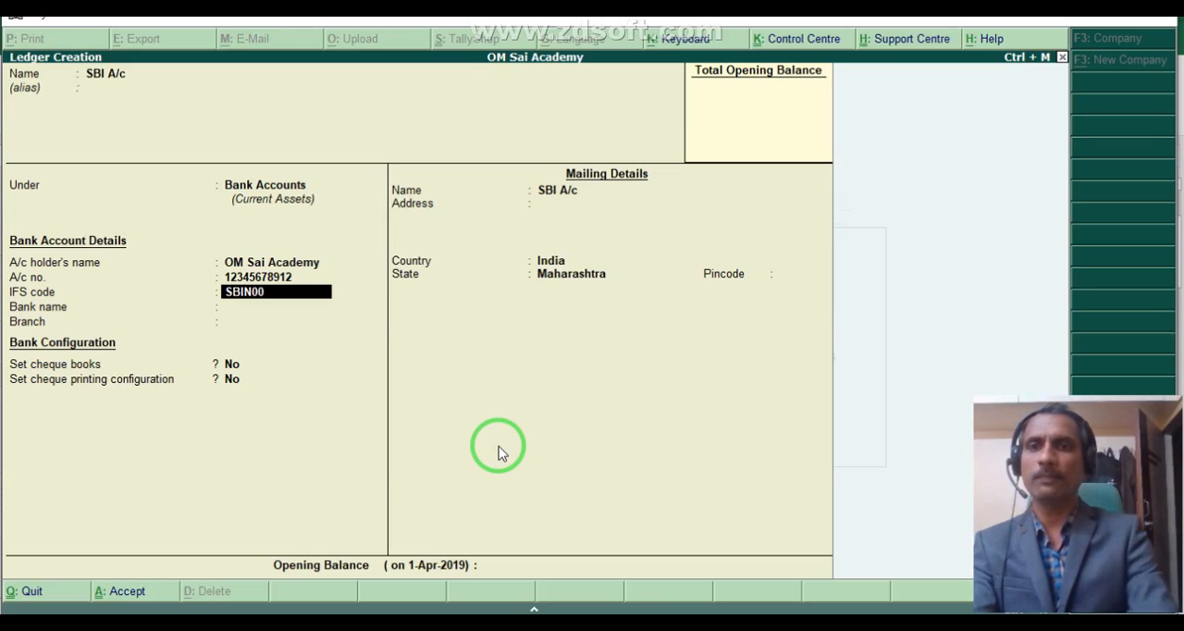
type("00")
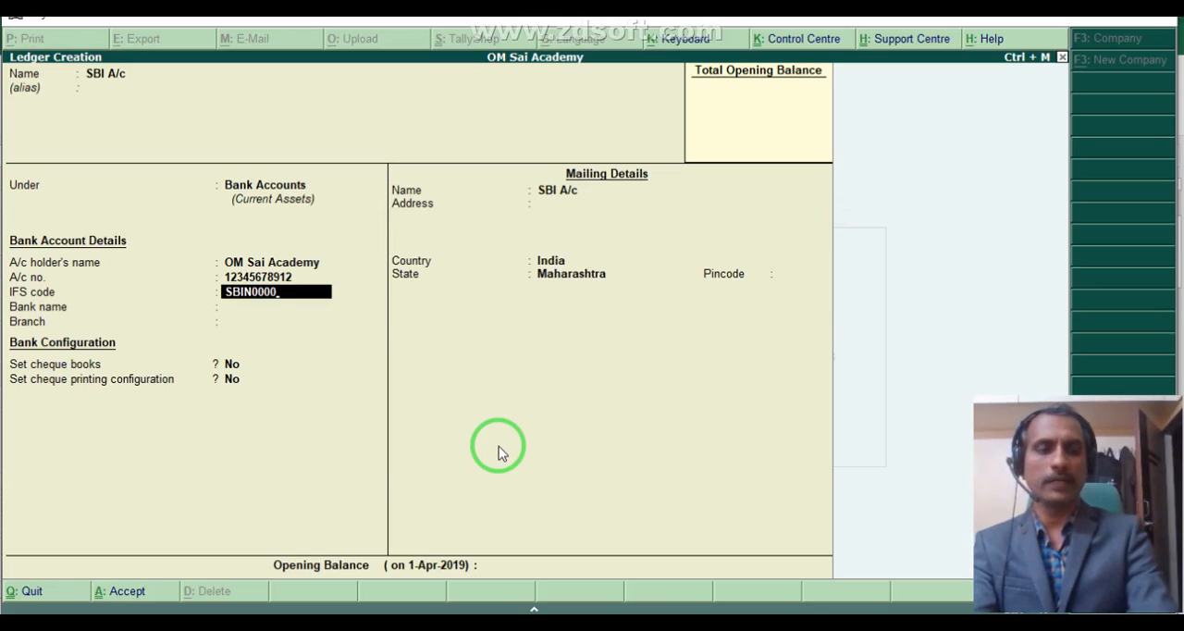
type("555")
key("Return")
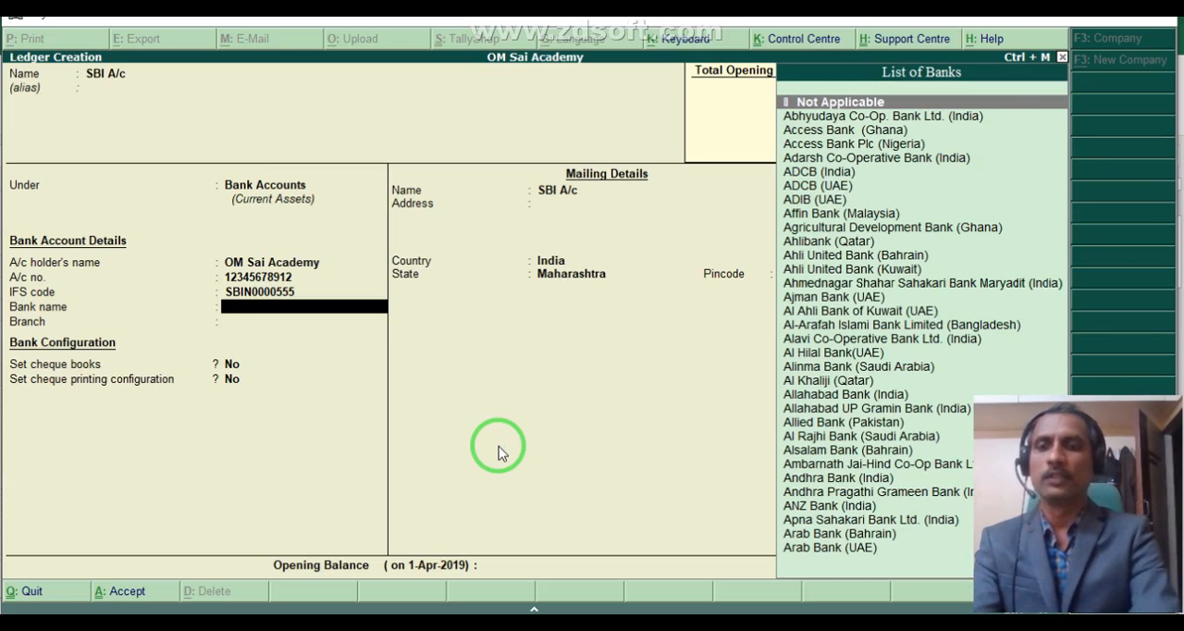
- Set the bank name to State Bank of India (India) and the branch to Lonavla
type("Sta")
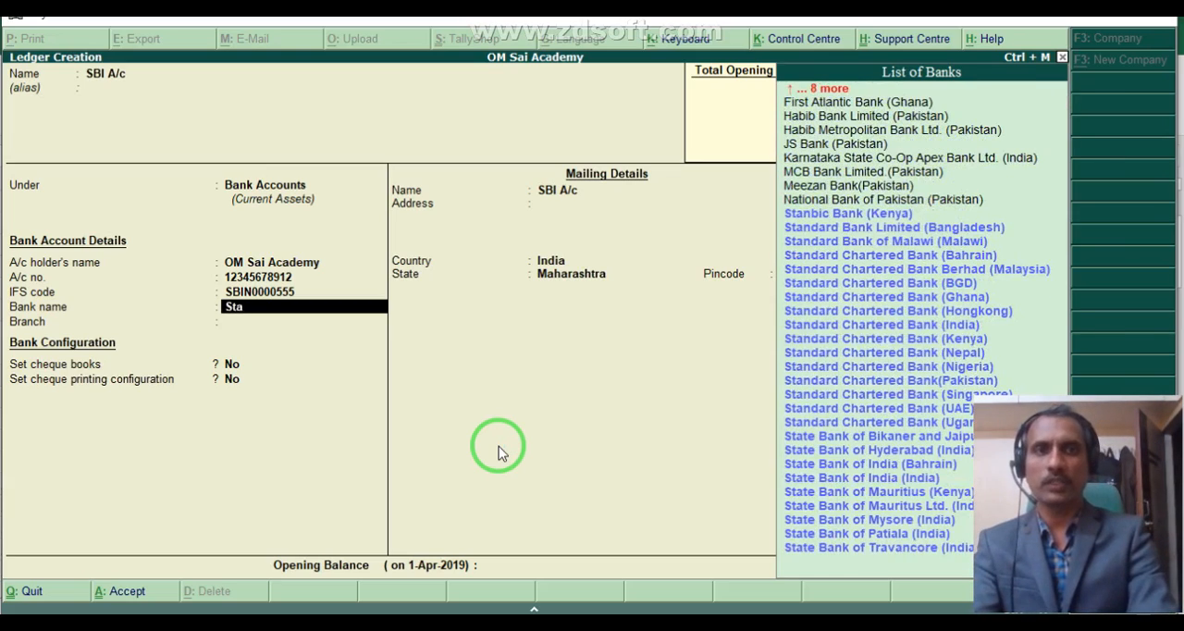
type("te")
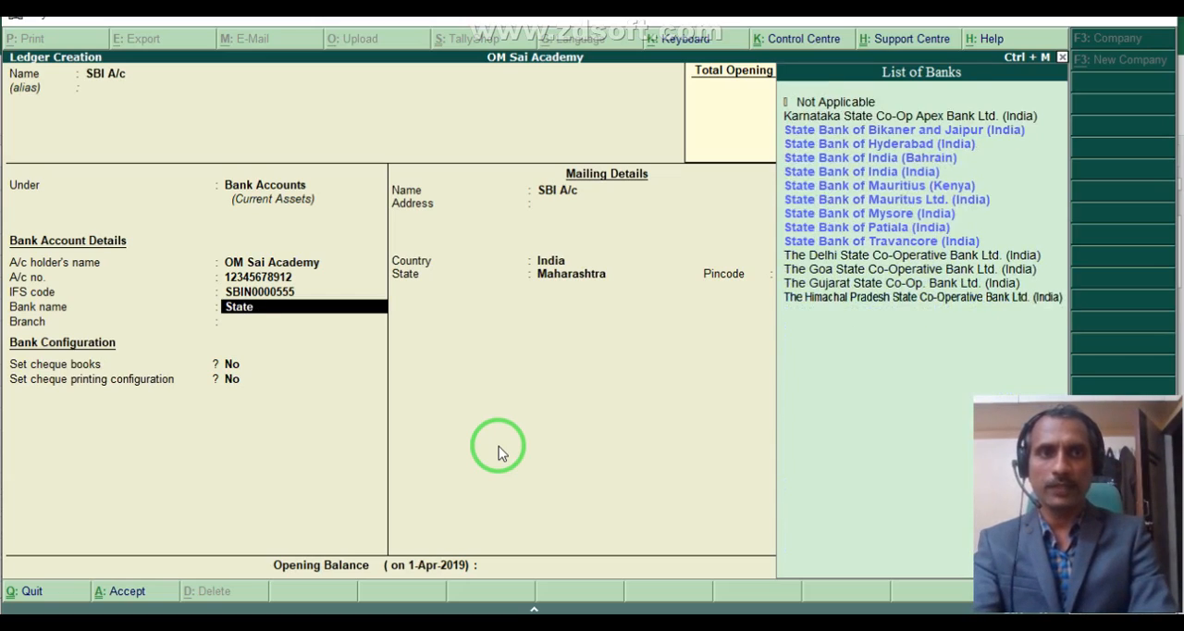
key("Down")
key("Down")
key("Down")
key("Down")
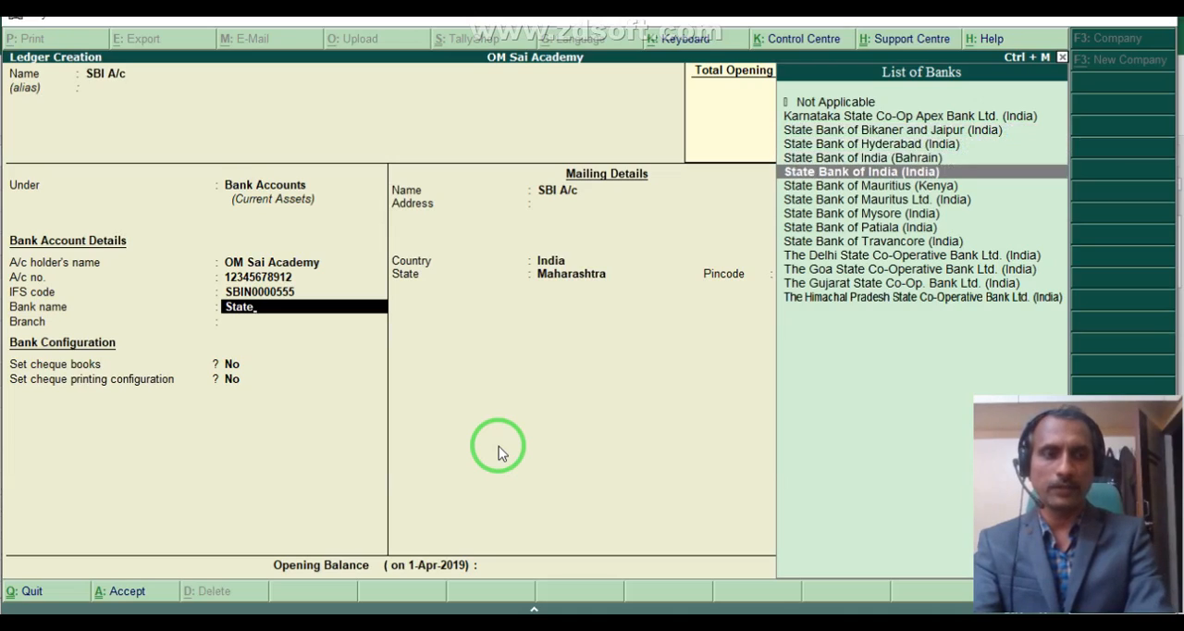
key("Return")
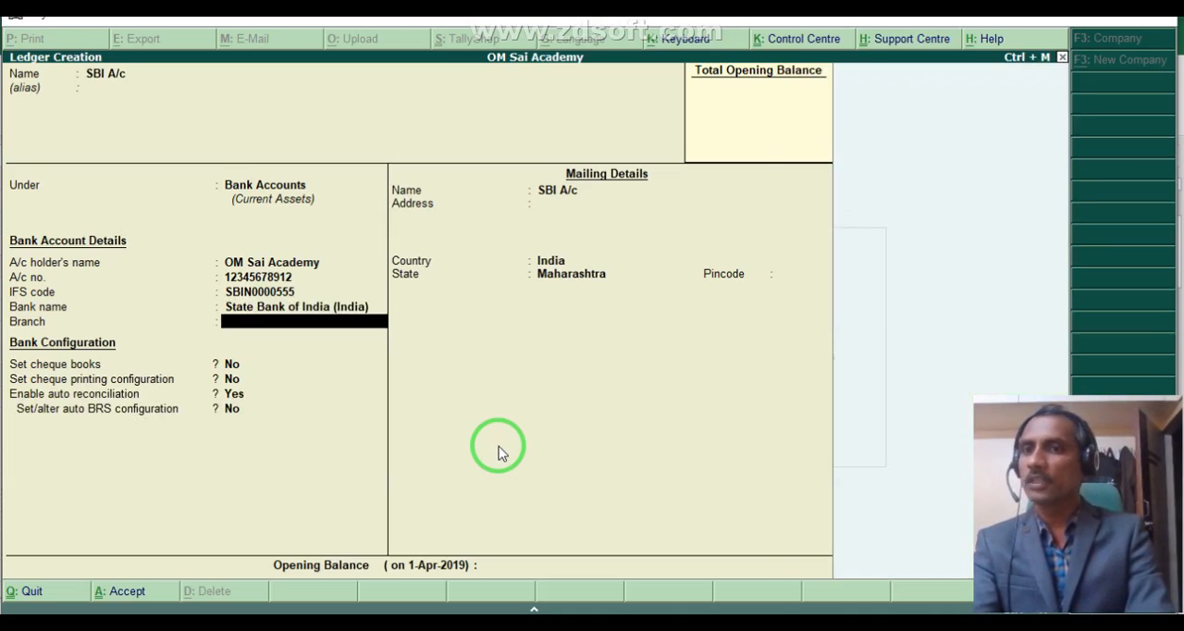
type("Lonavla")
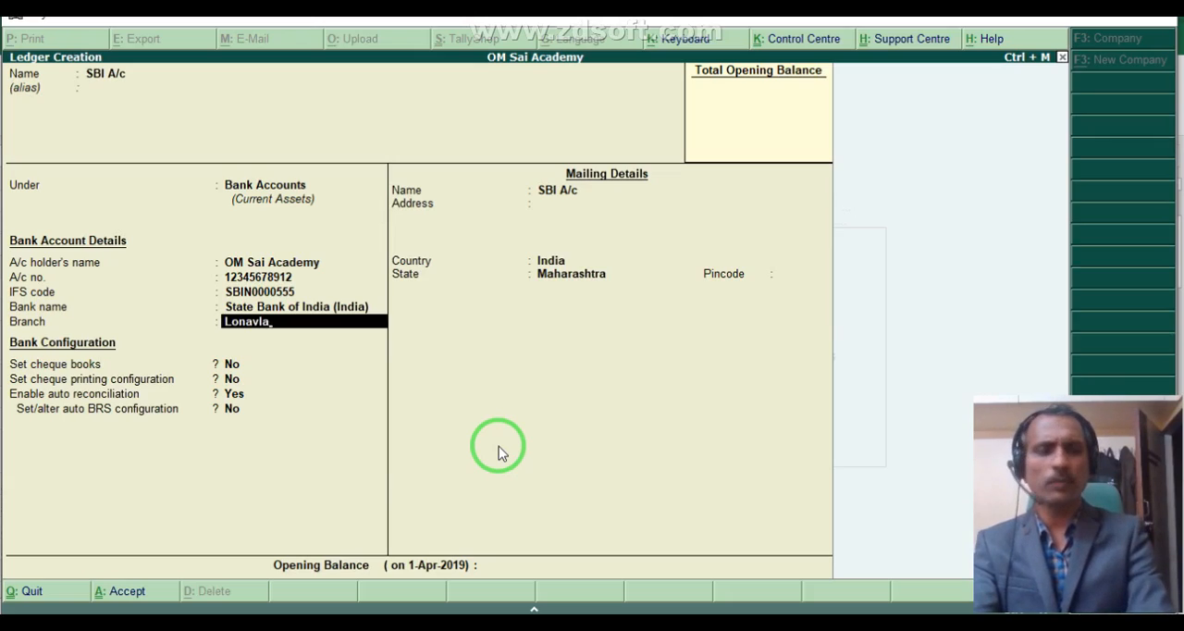
key("Return")
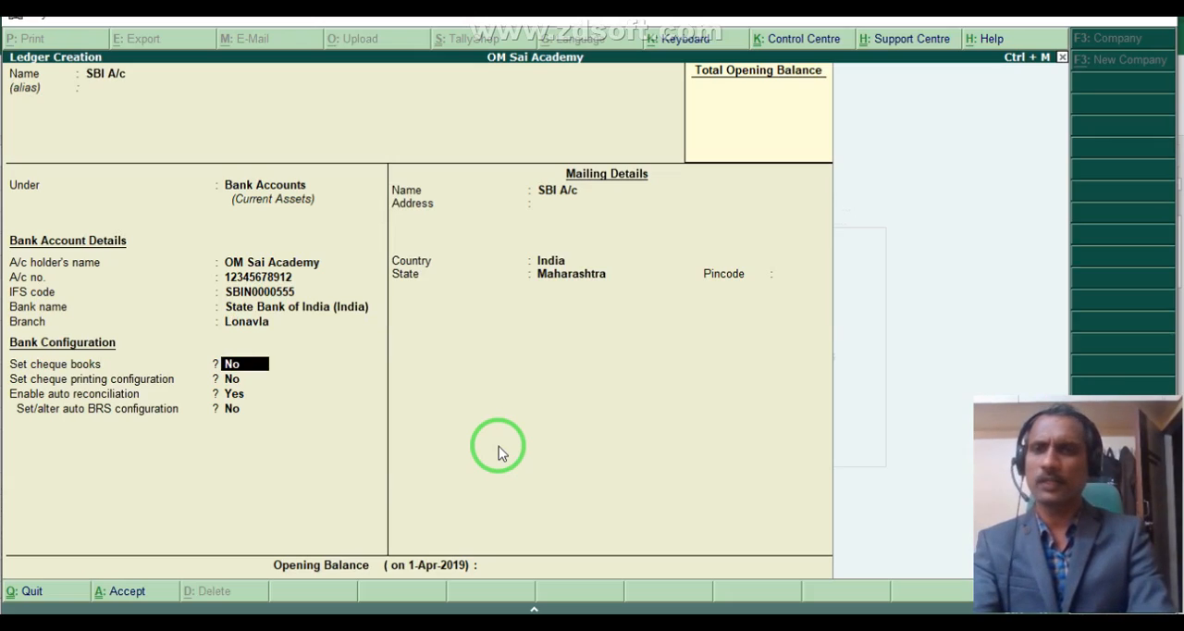
- Enable cheque books for SBI A/c and define a cheque range from 123001 to 123100
type("y")
key("Return")
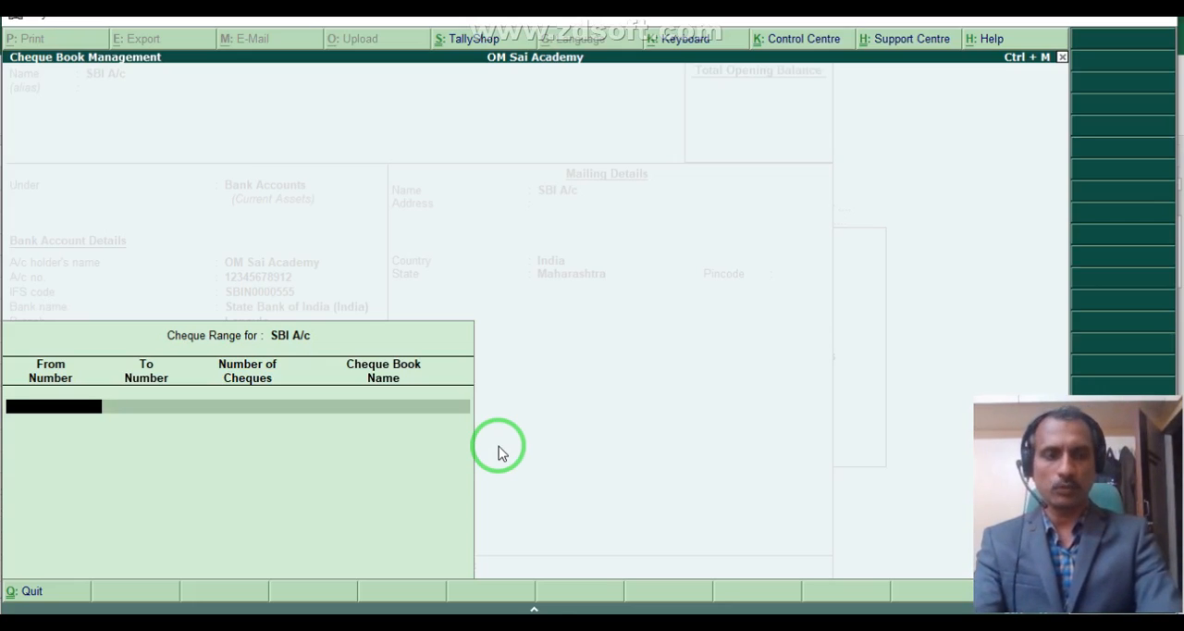
type("123")
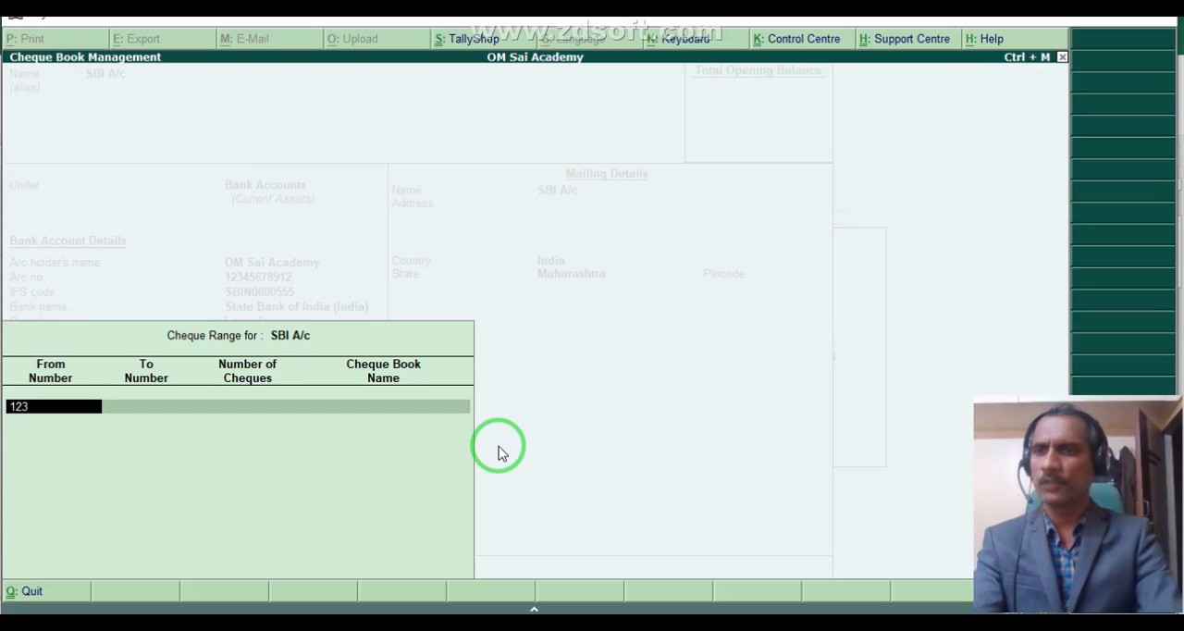
type("001")
key("Return")
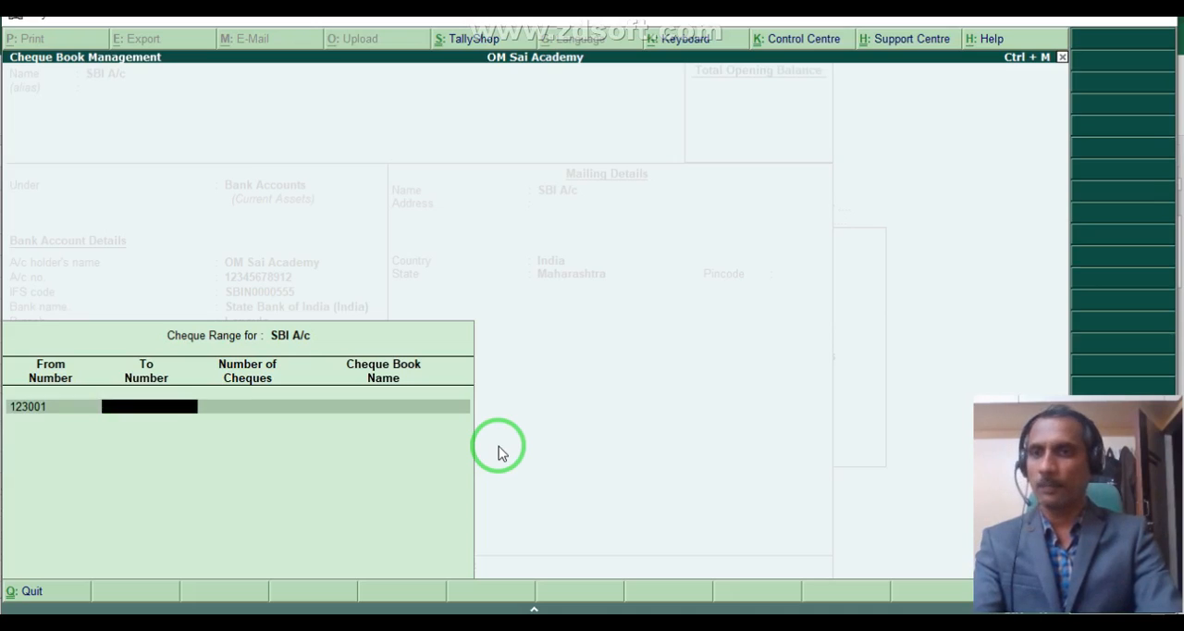
type("123")
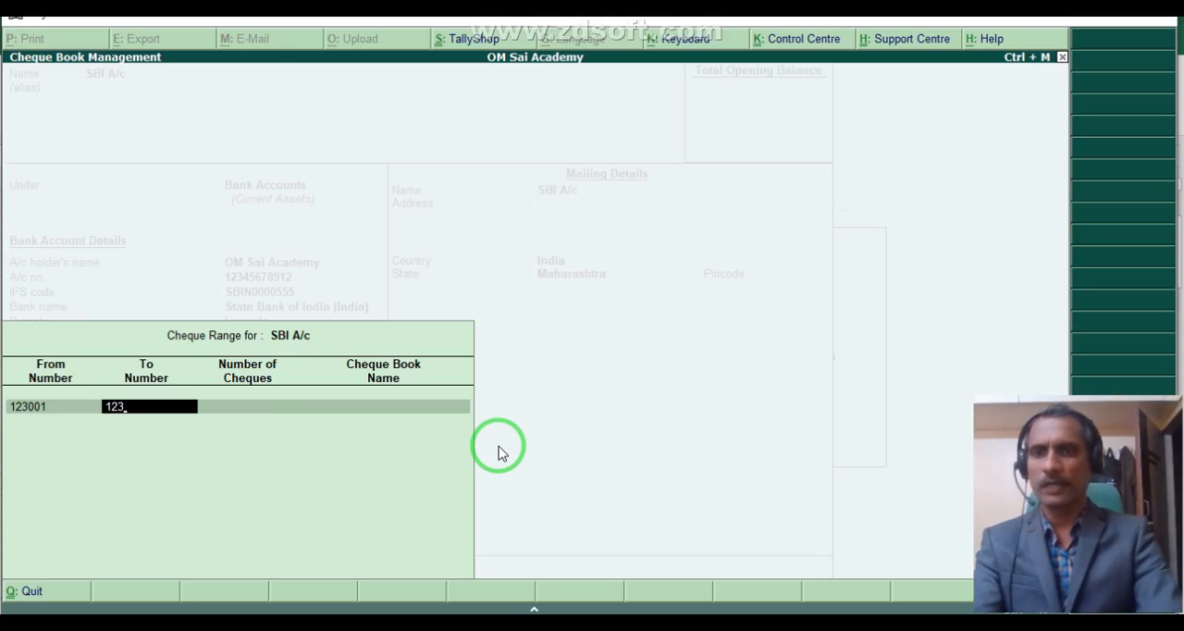
type("100")
key("Return")
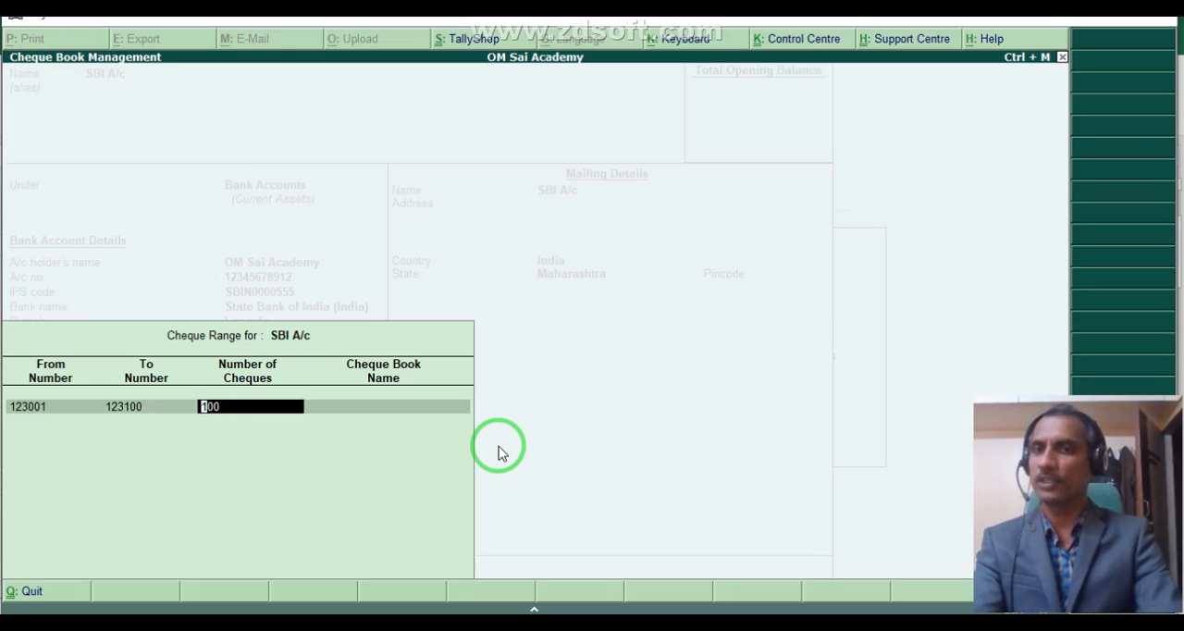
key("Return")
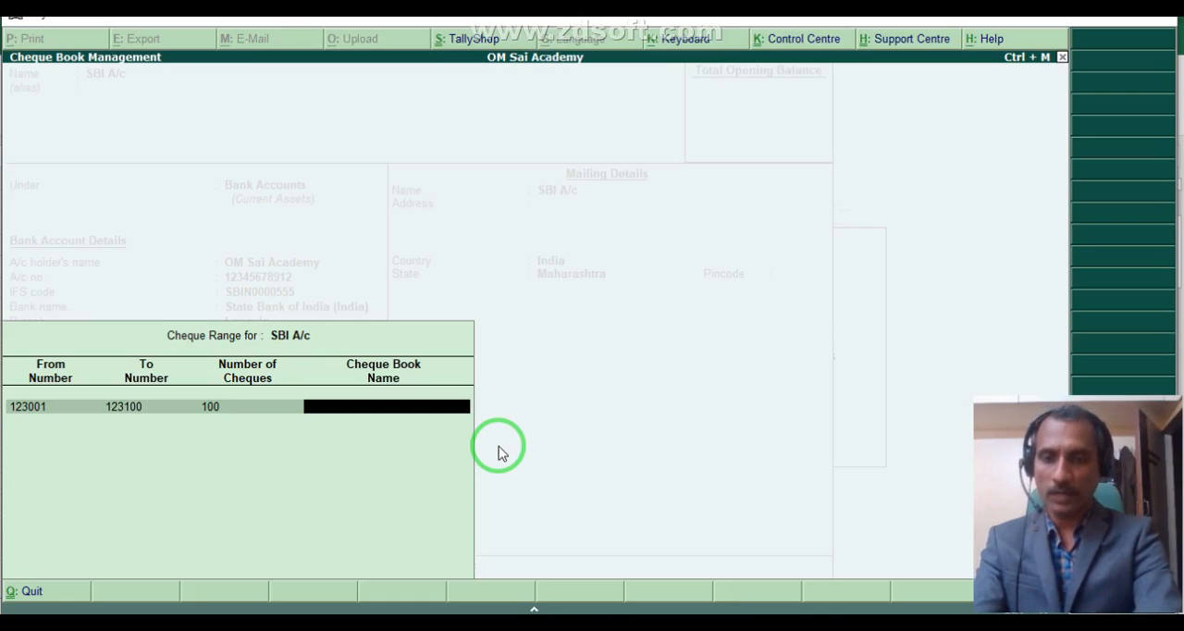
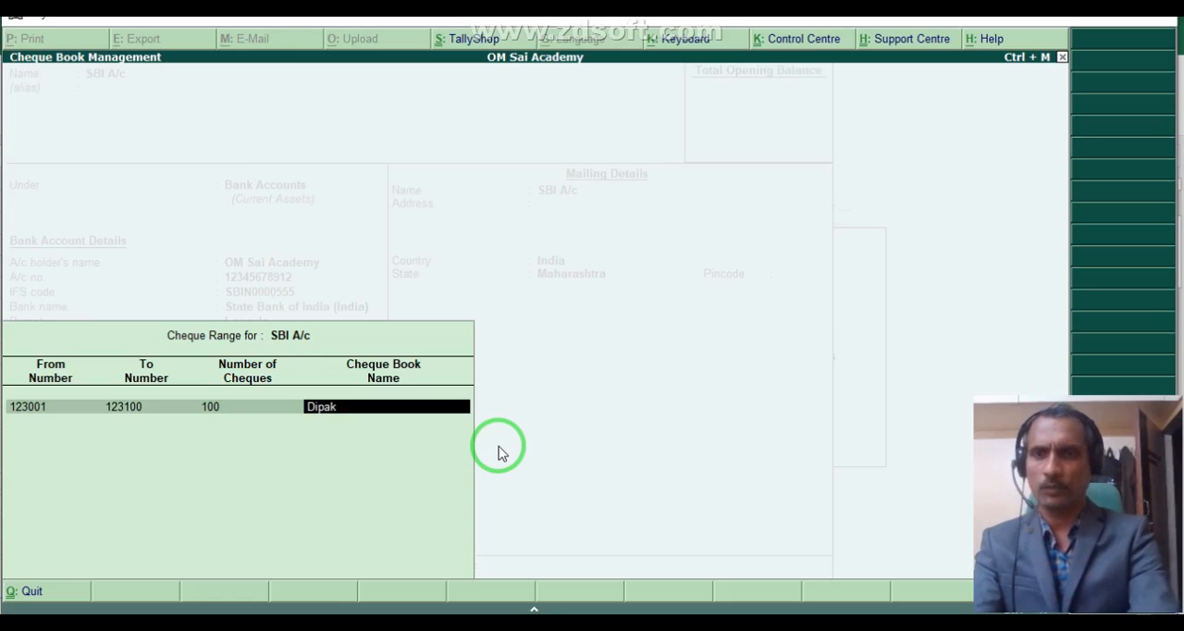
- Enter the holder's full name as the cheque book name and finish the cheque range list
key("Return")
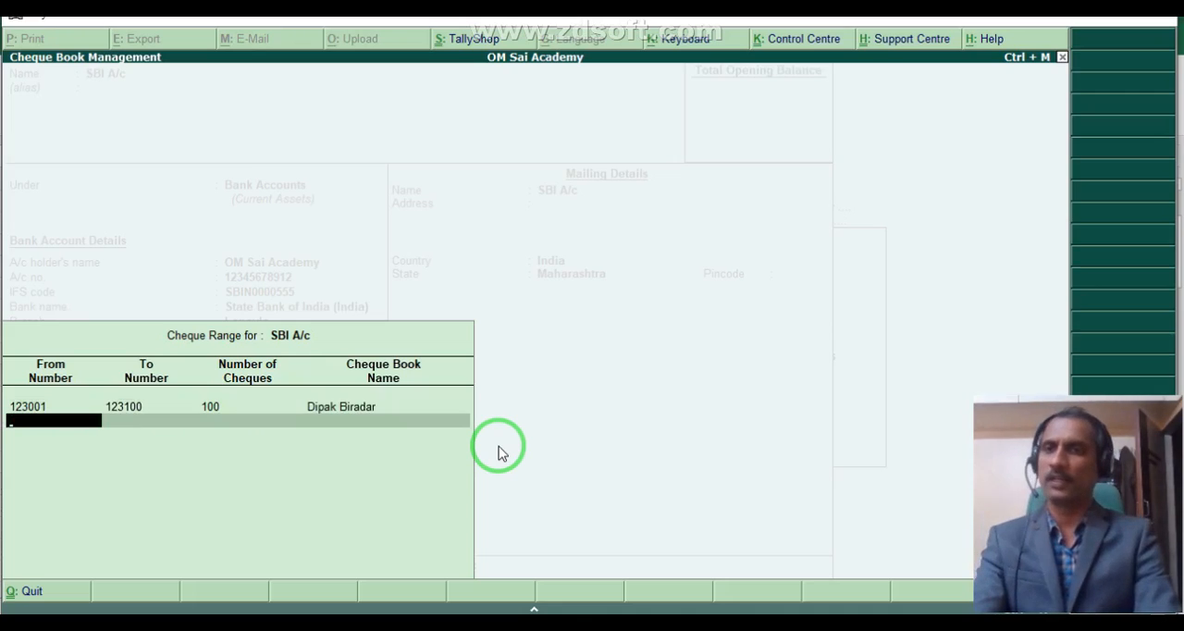
key("Return")
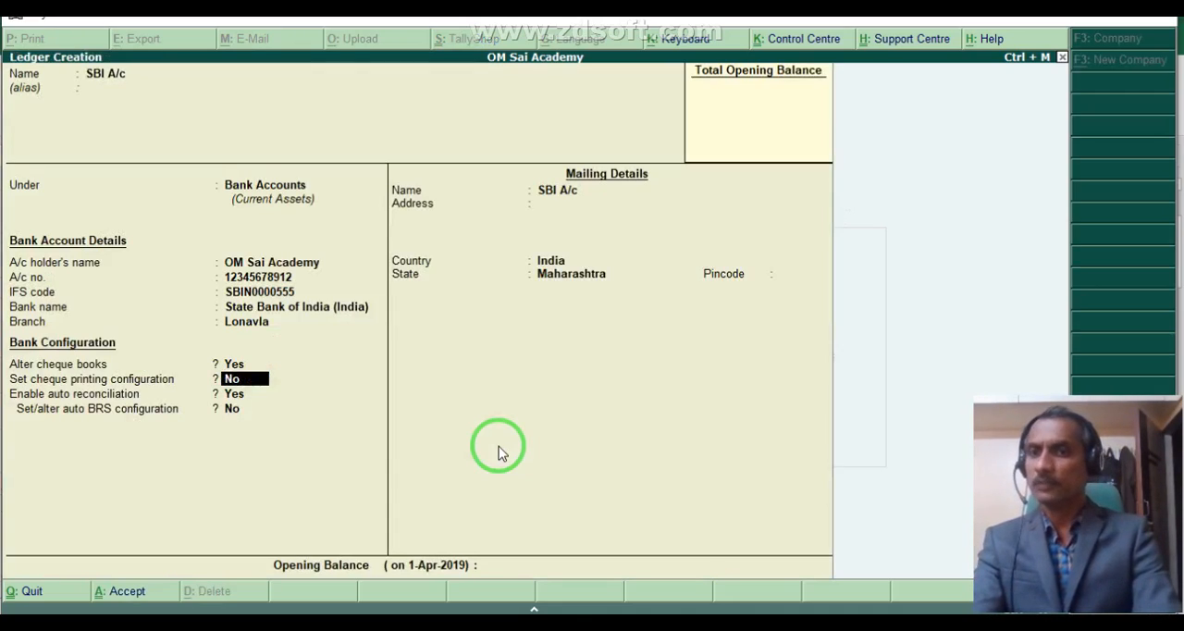
- Keep the remaining bank configuration and mailing defaults, enter the pincode, leave the opening balance blank, and save the SBI A/c ledger
key("Return")
key("Return")
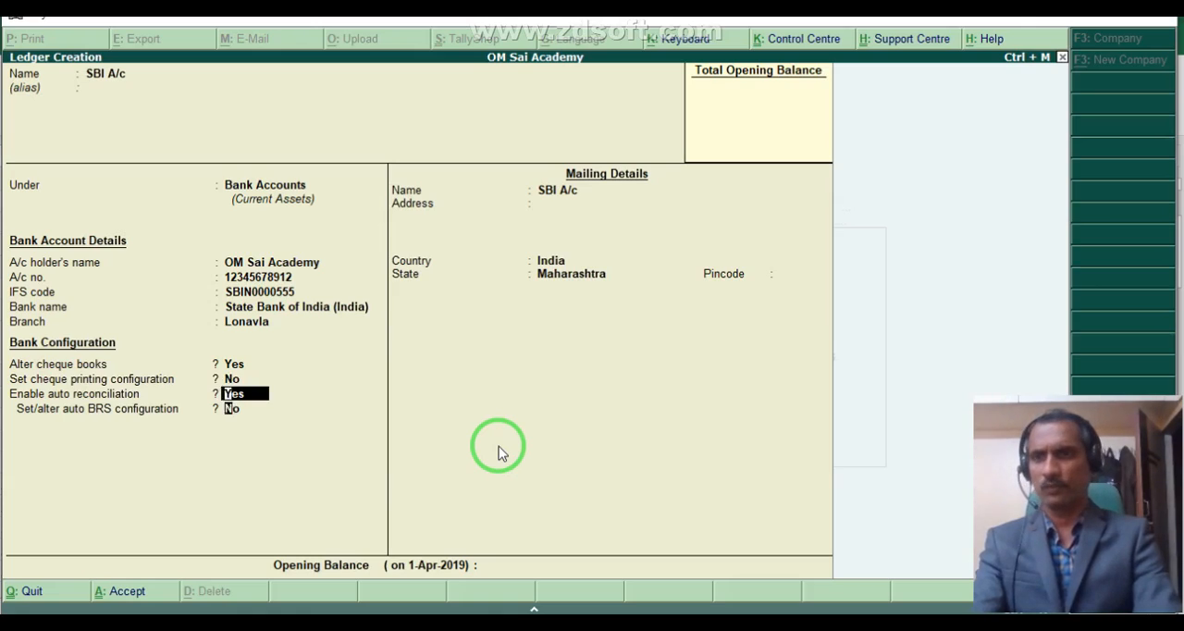
key("Return")
key("Return")
key("Return")
key("Return")
key("Return")
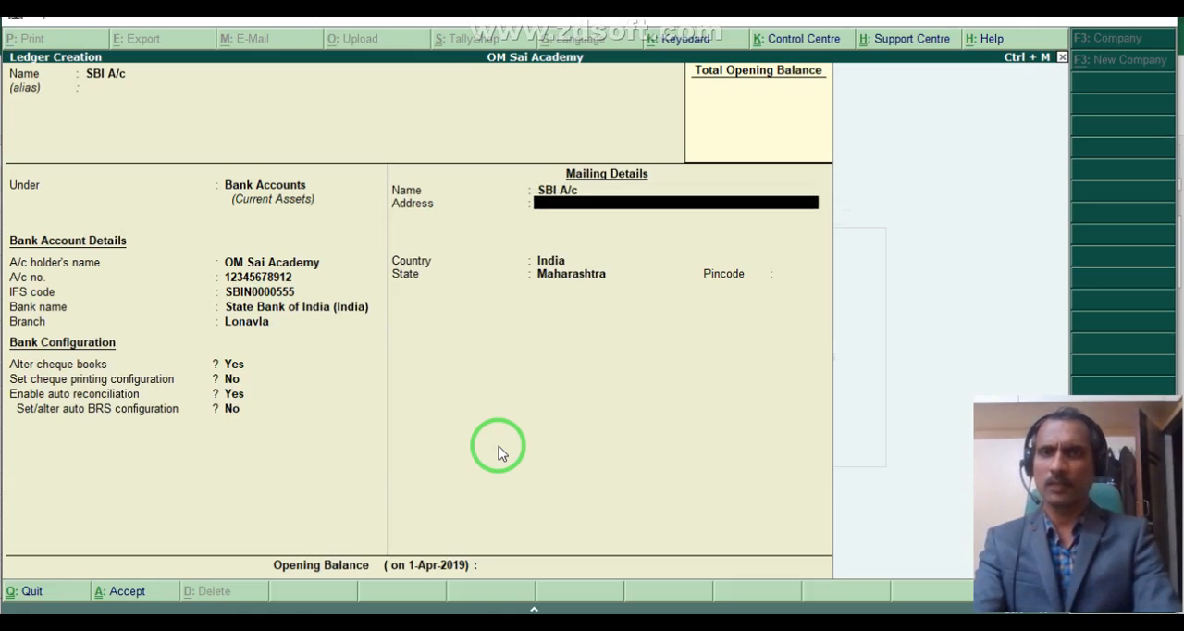
type("4")
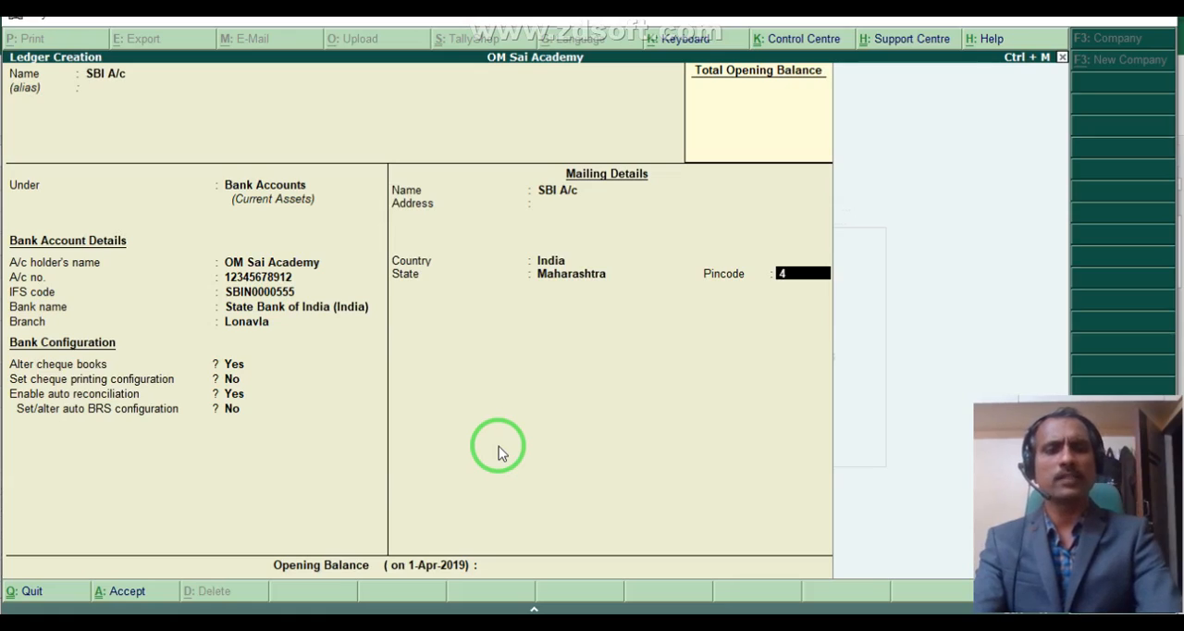
type("10401")
key("Return")
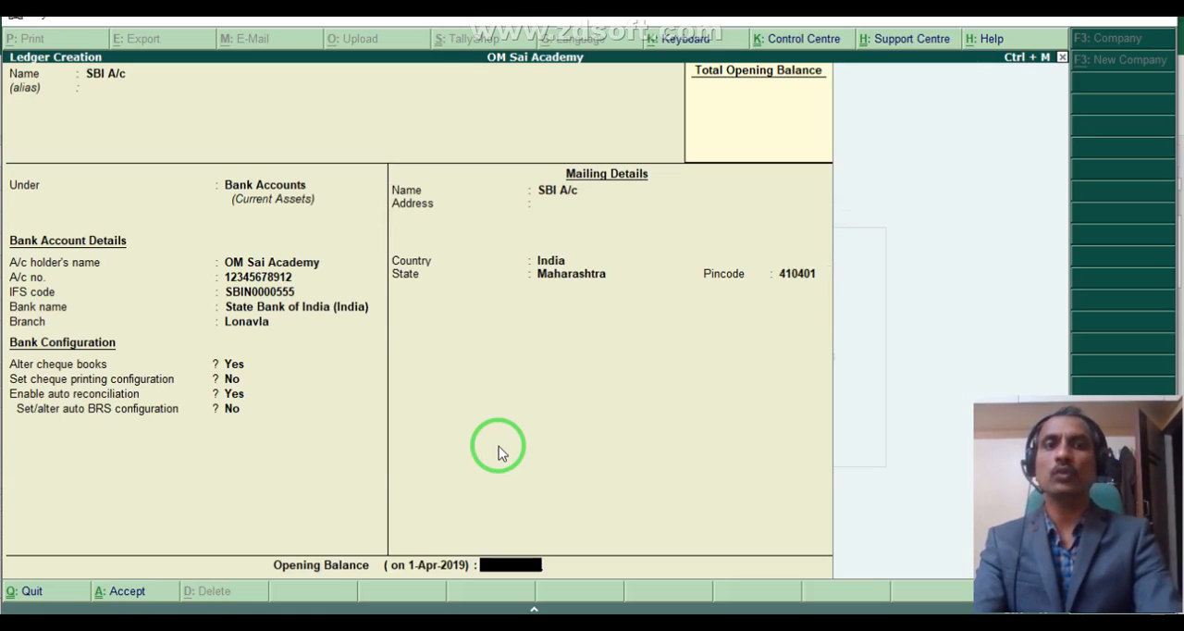
key("Return")
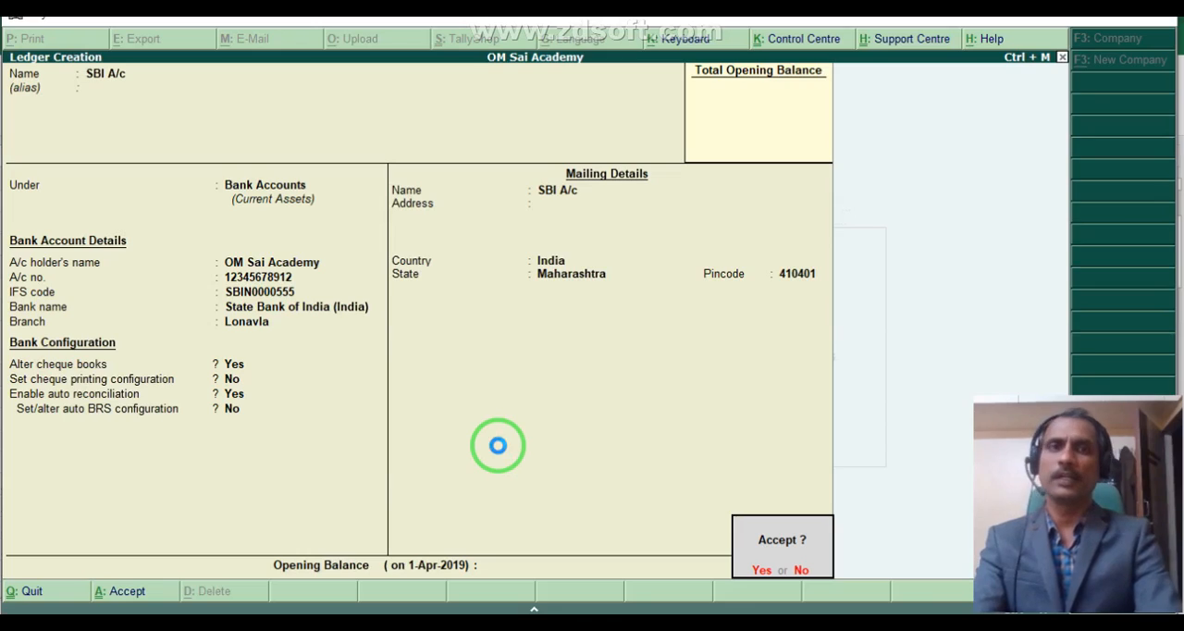
key("Return")
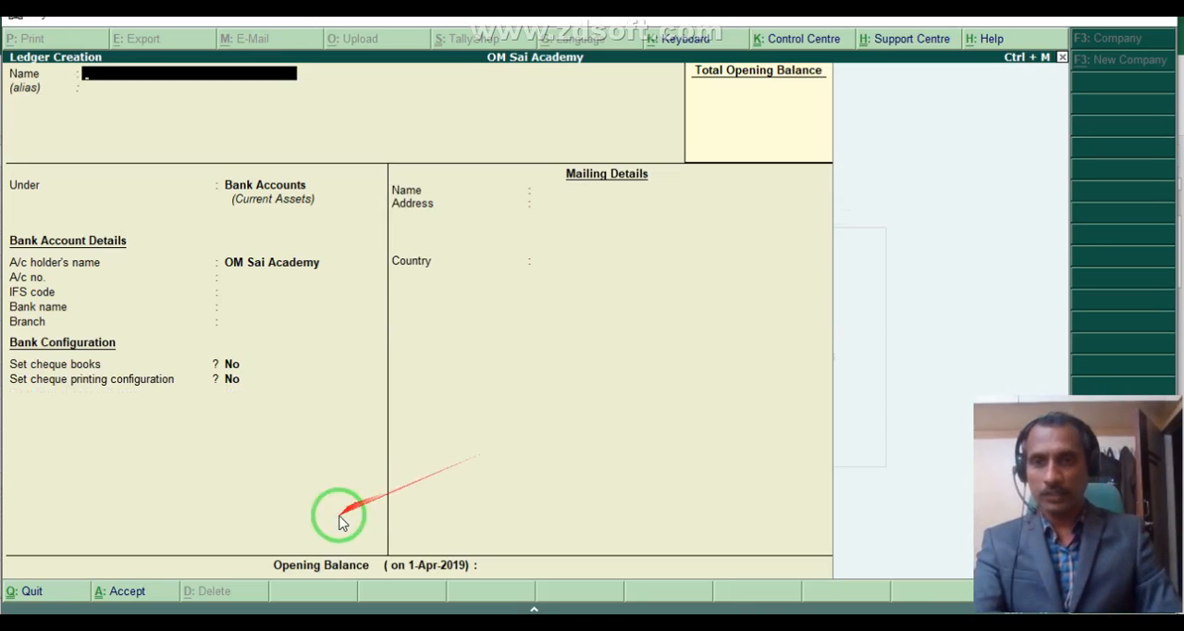
- Consult the interest entry's credit account in the Excel worksheet and return to ledger creation in Tally.ERP 9
left_click(265, 623)
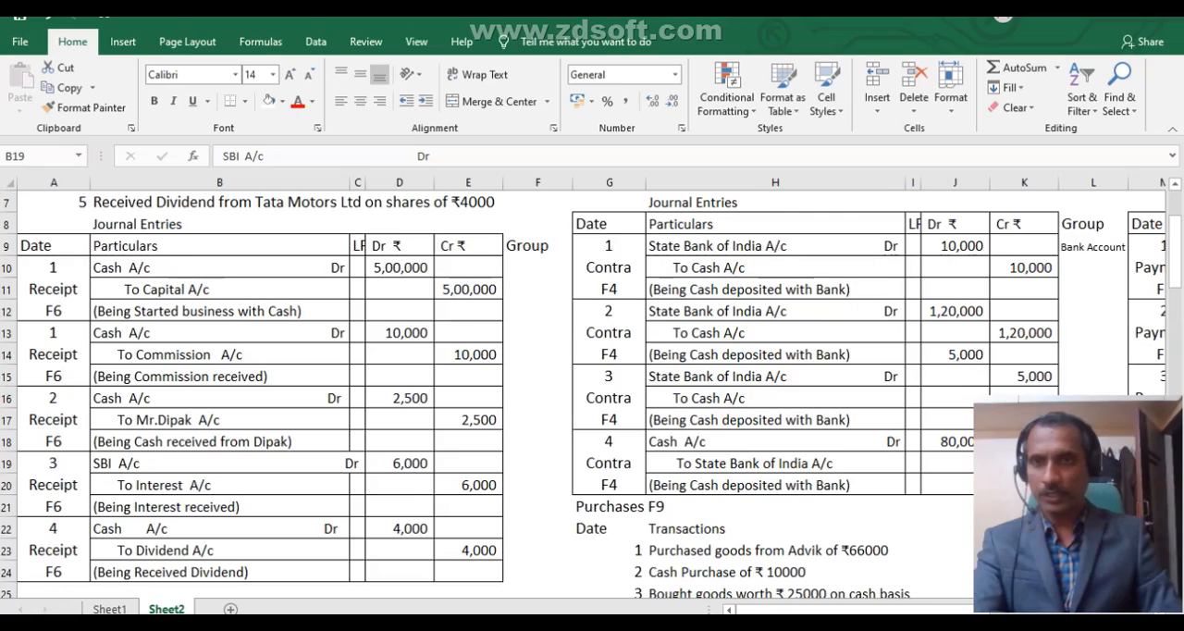
left_click(189, 486)
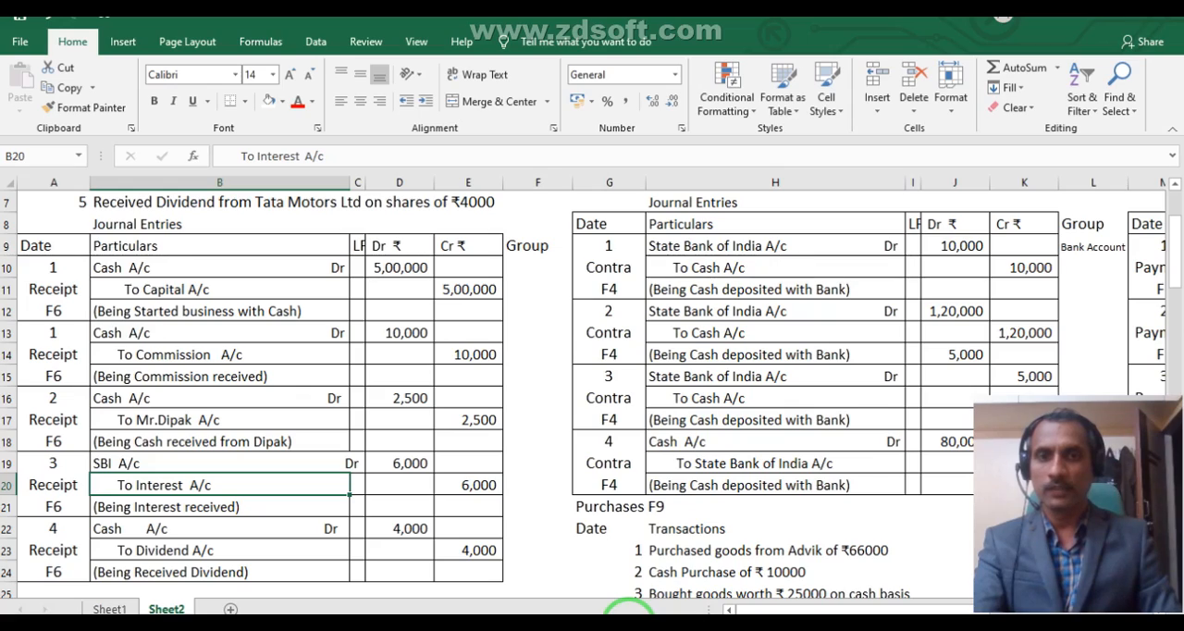
left_click(628, 625)
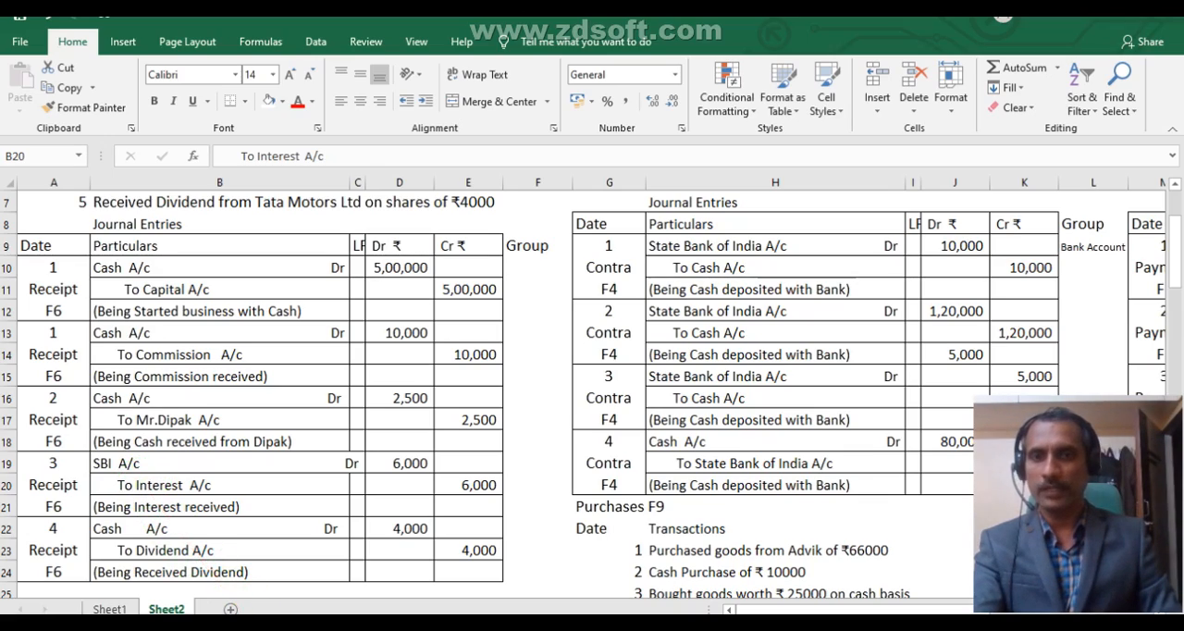
left_click(427, 623)
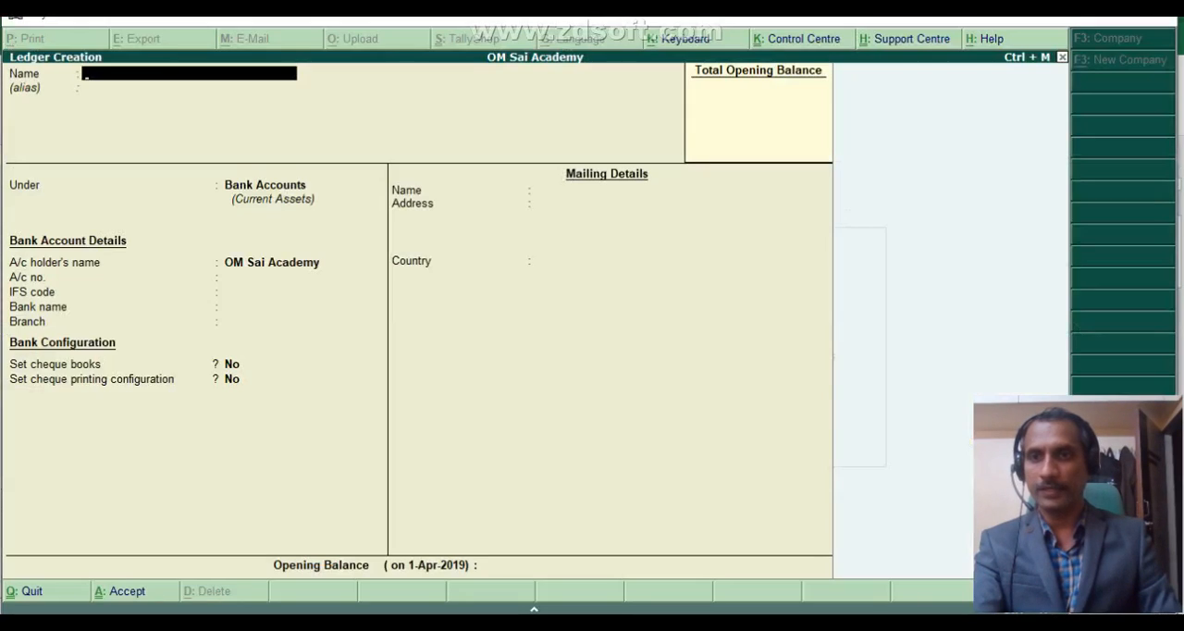
- Name the new ledger Interest Receivable A/c and leave its alias blank
type("Interest")
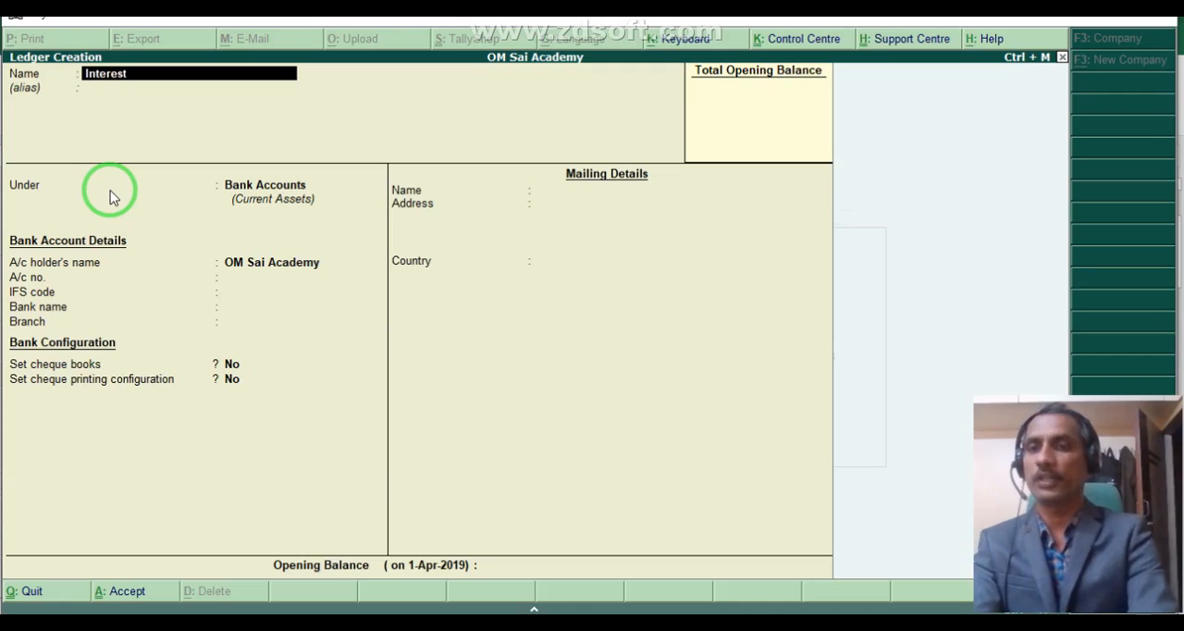
type(" Rece")
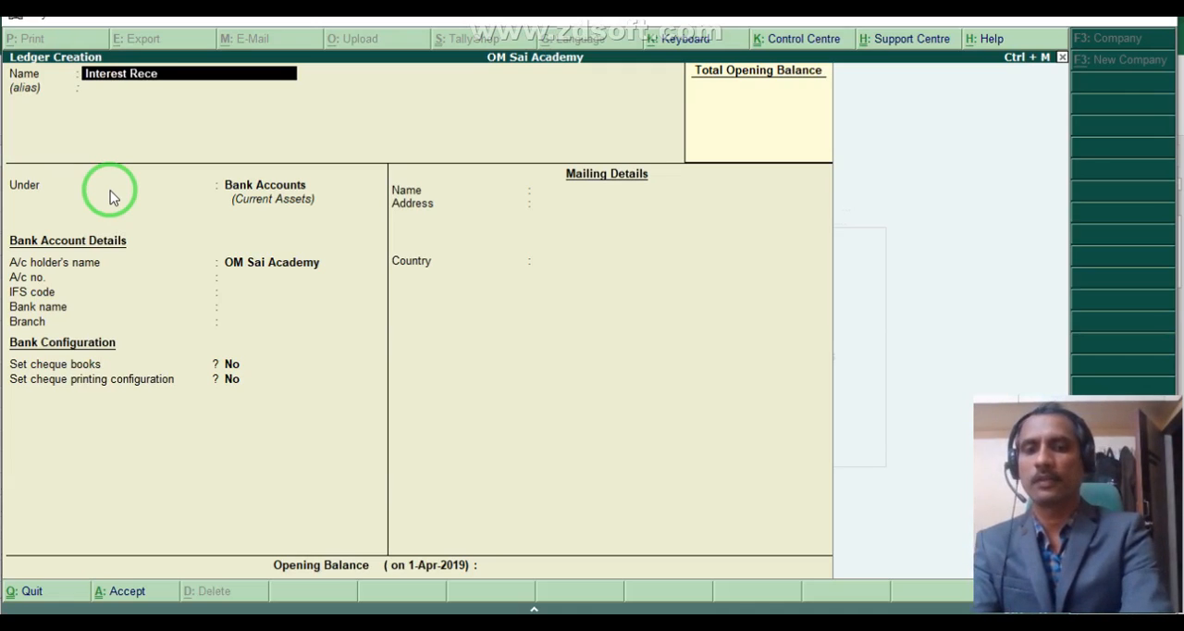
type("ivable")
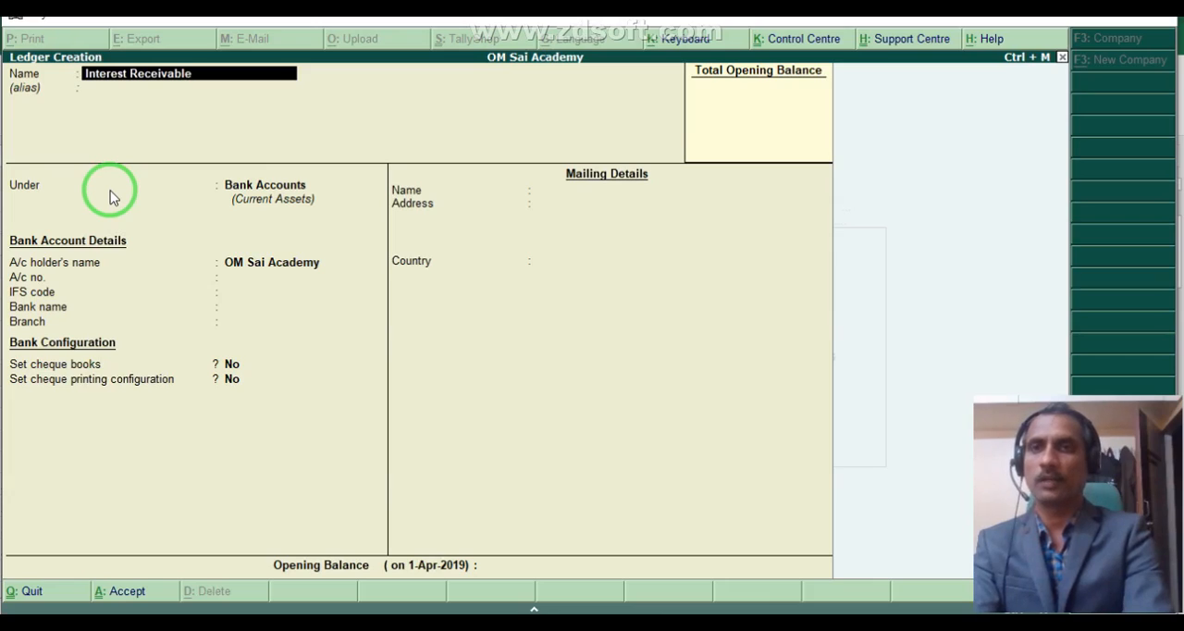
type(" A/c")
key("Return")
key("Return")
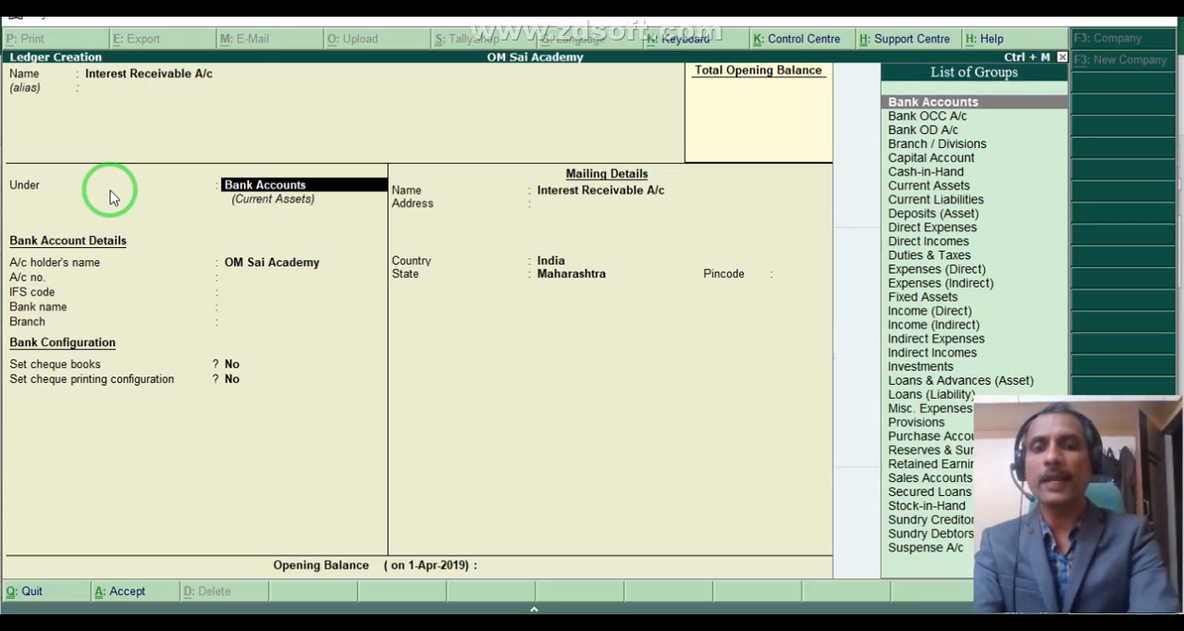
- Place the Interest Receivable A/c ledger under Indirect Incomes and save it
type("Ind")
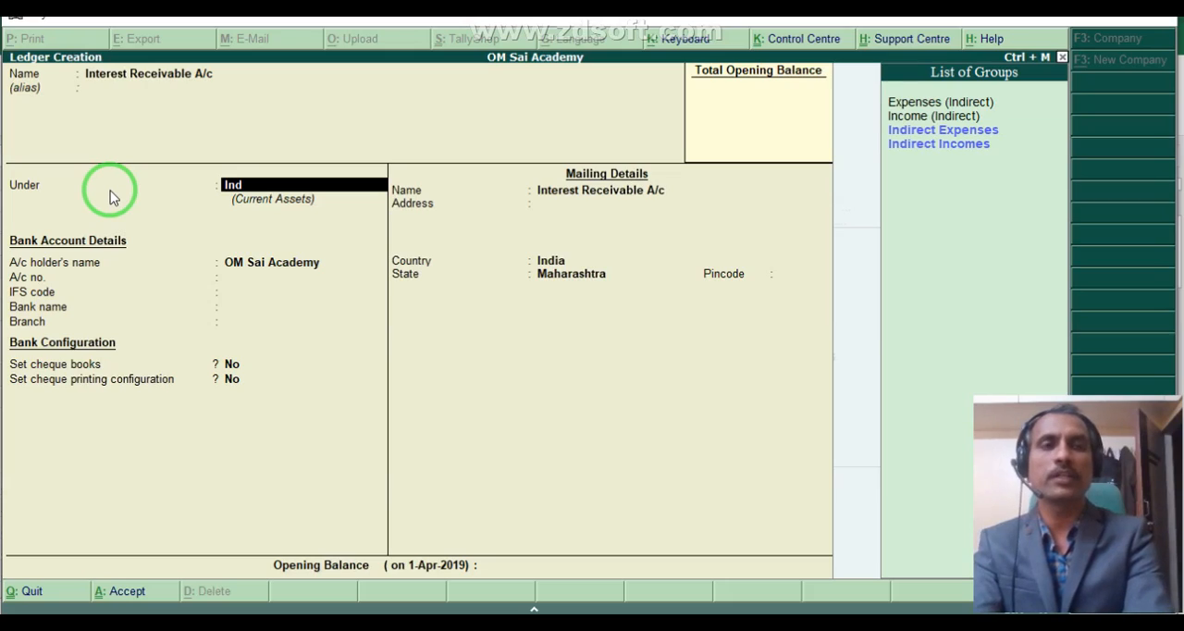
key("Down")
key("Down")
key("Return")
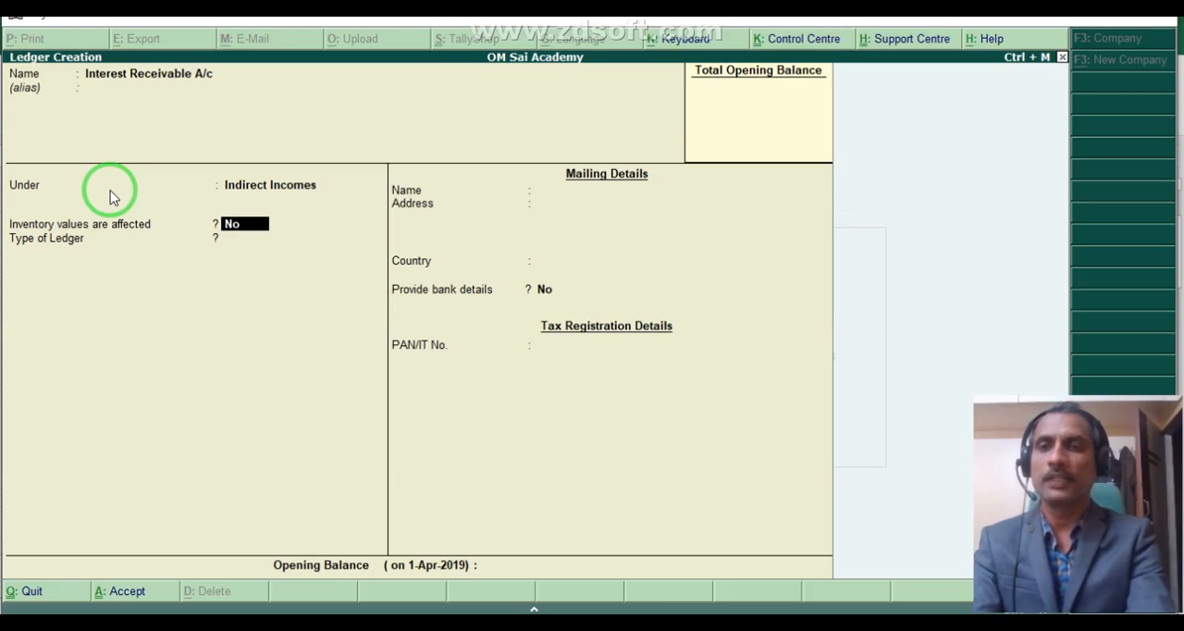
key("ctrl+a")
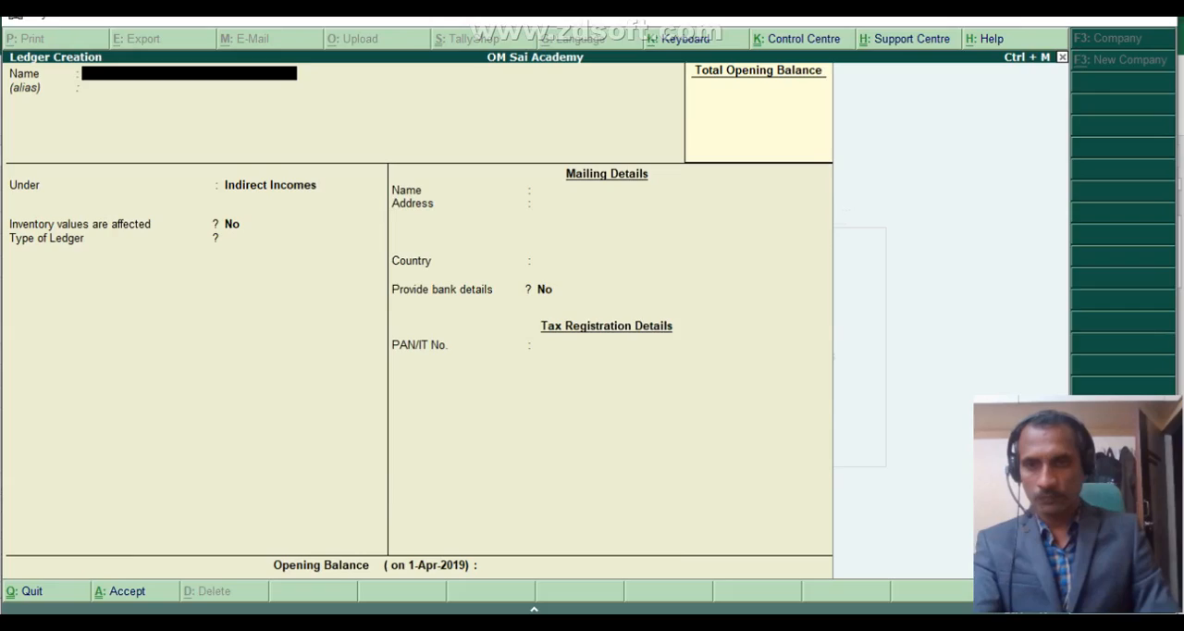
- Consult the dividend entry in the Excel worksheet and name the new Tally.ERP 9 ledger Dividend Receivable A/c without an alias
left_click(196, 623)
scroll(120, 508, "down", 1)
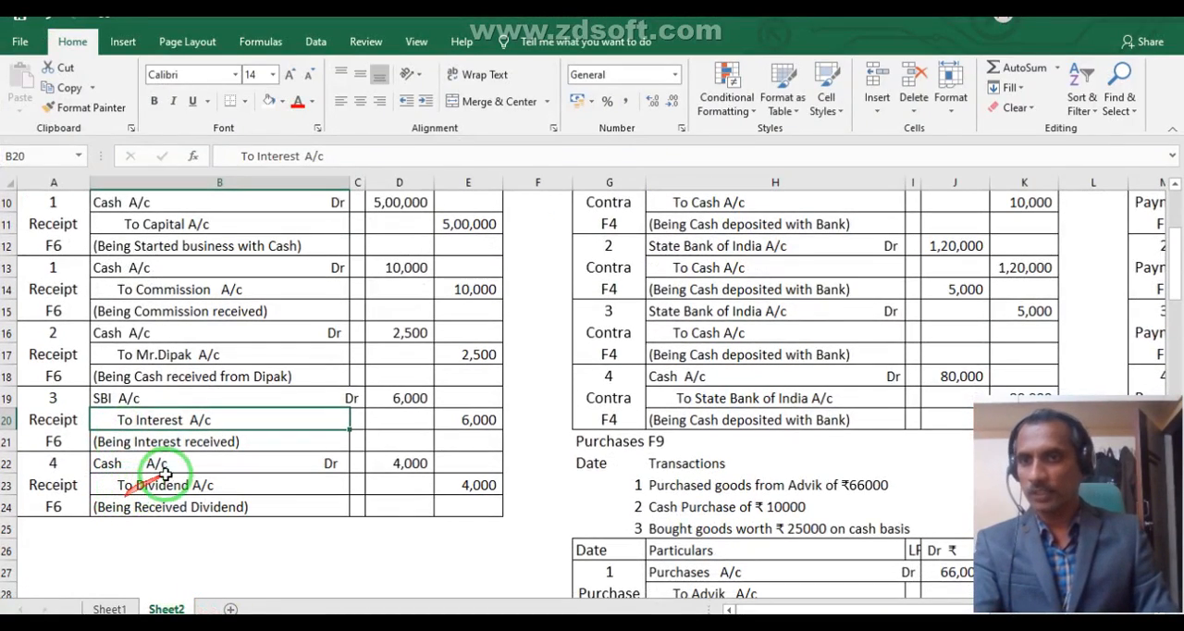
left_click(457, 623)
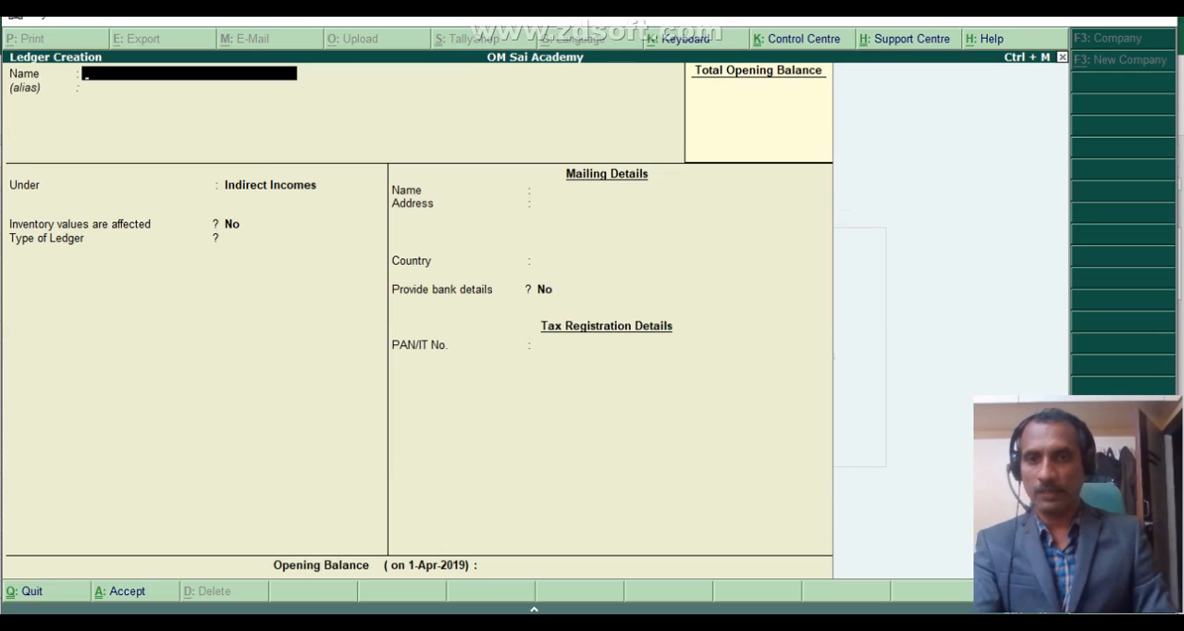
type("Dividend Receivable")
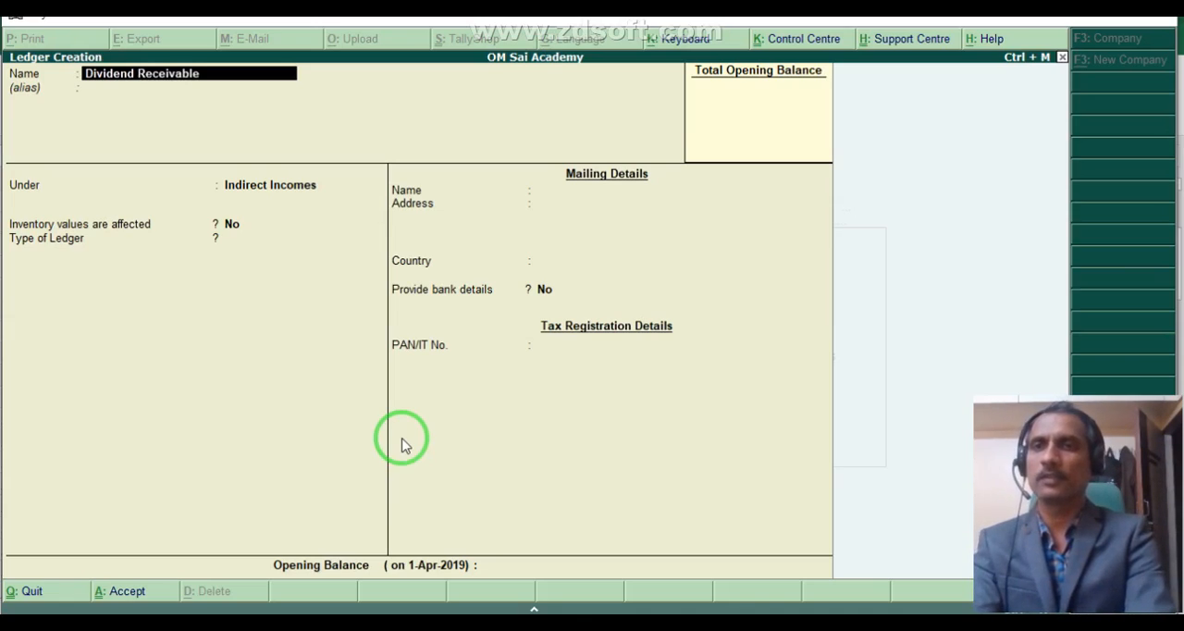
type("c")
key("Return")
key("Return")
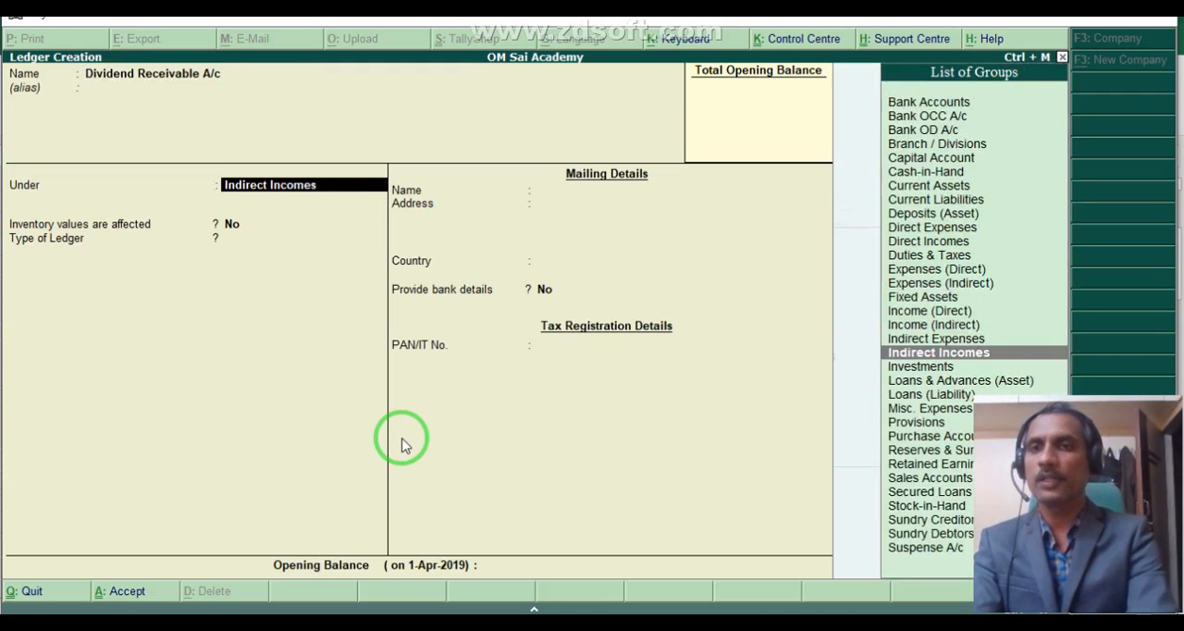
- Place the Dividend Receivable A/c ledger under Indirect Incomes and save it
type("Ind")
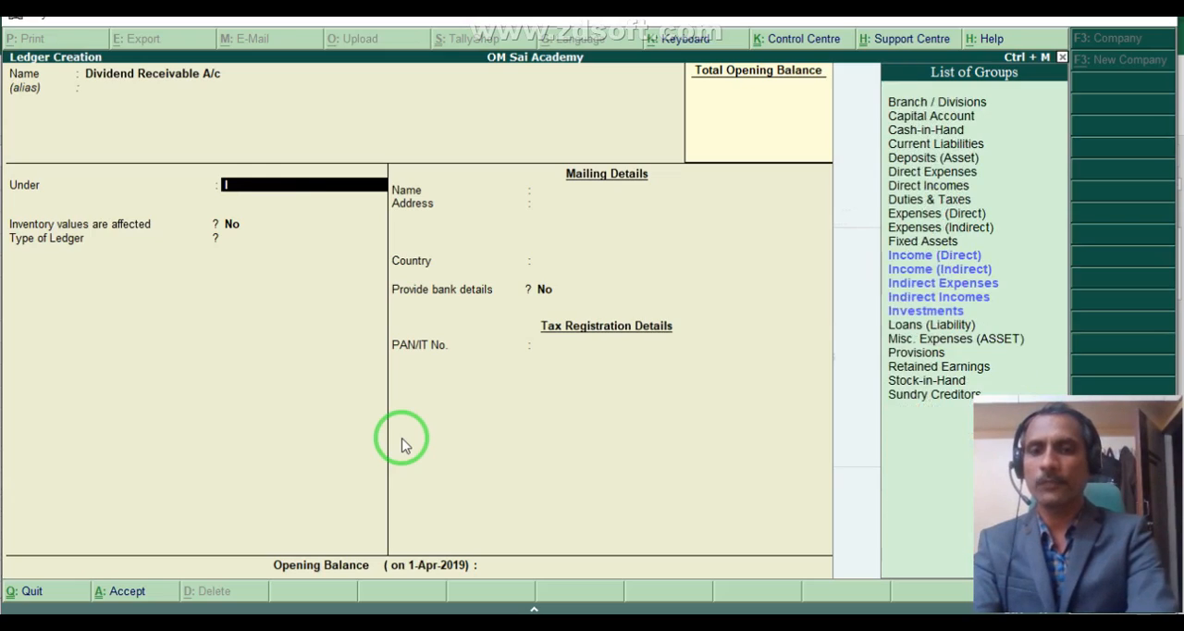
key("Down")
key("Down")
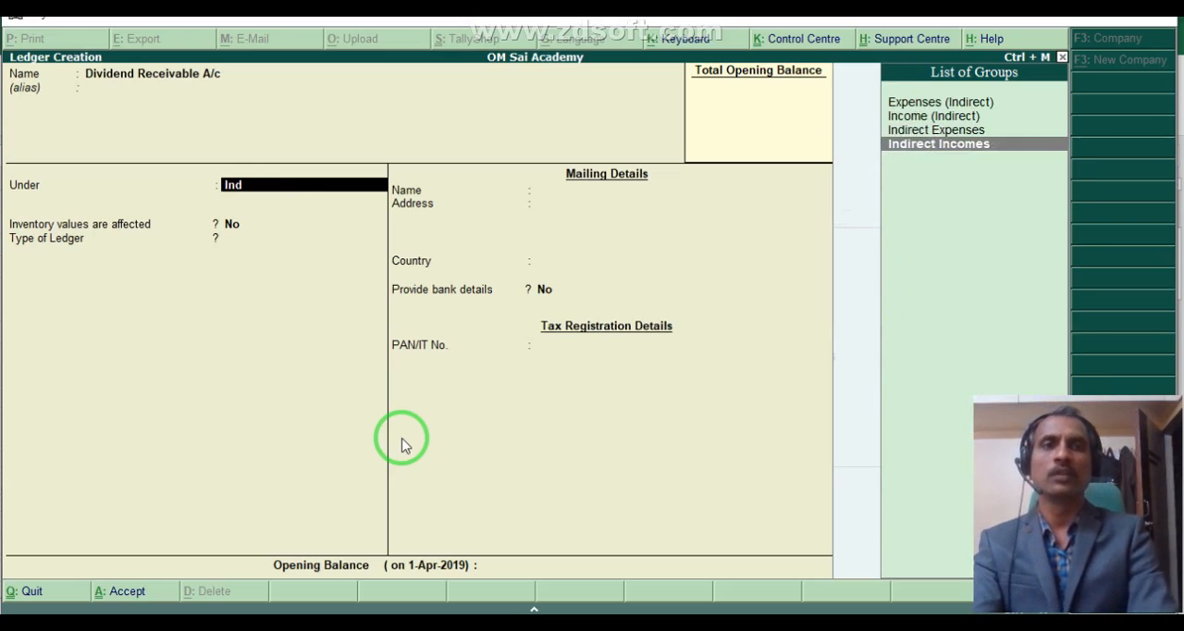
key("Return")
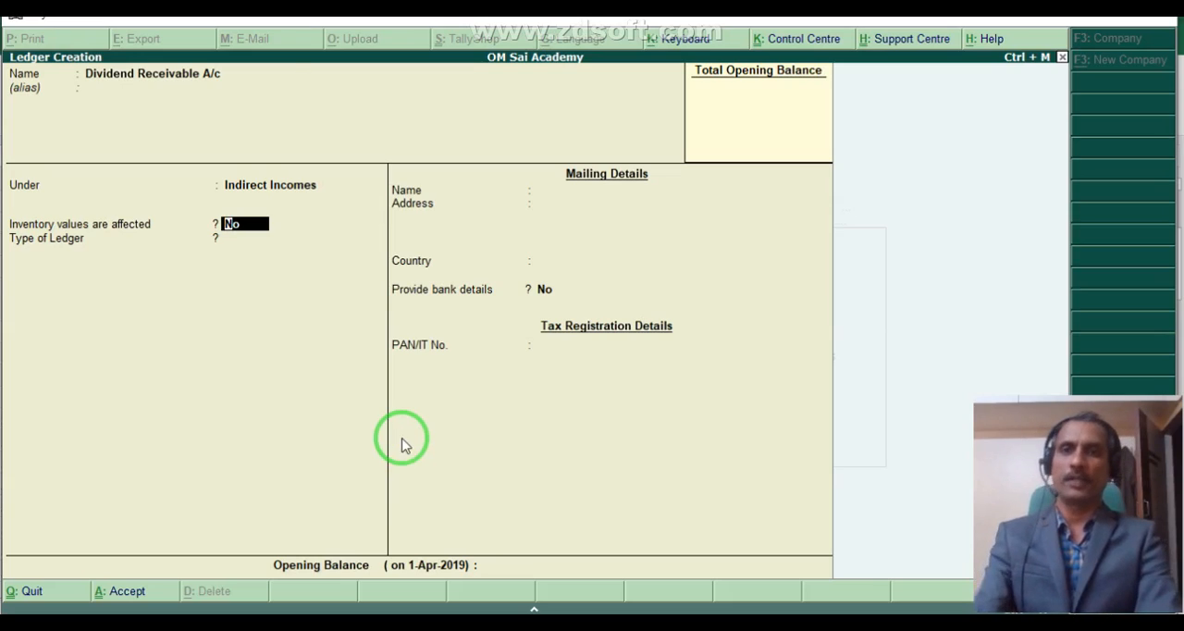
key("ctrl+a")
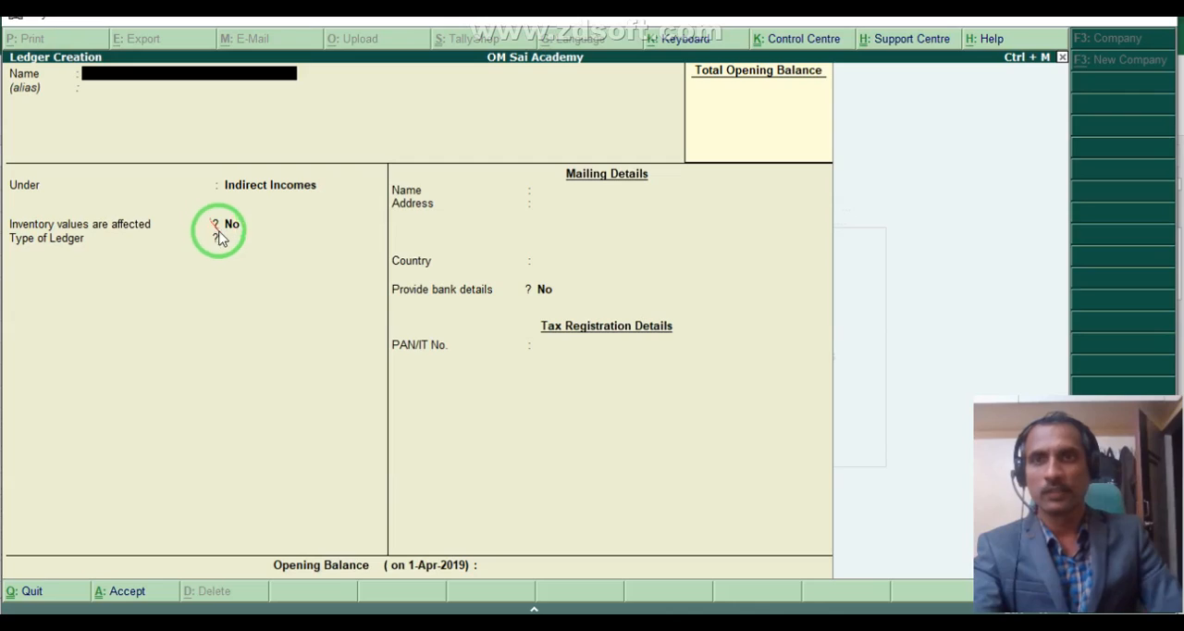
- Quit ledger creation and return to the Gateway of Tally
key("Escape")
key("y")
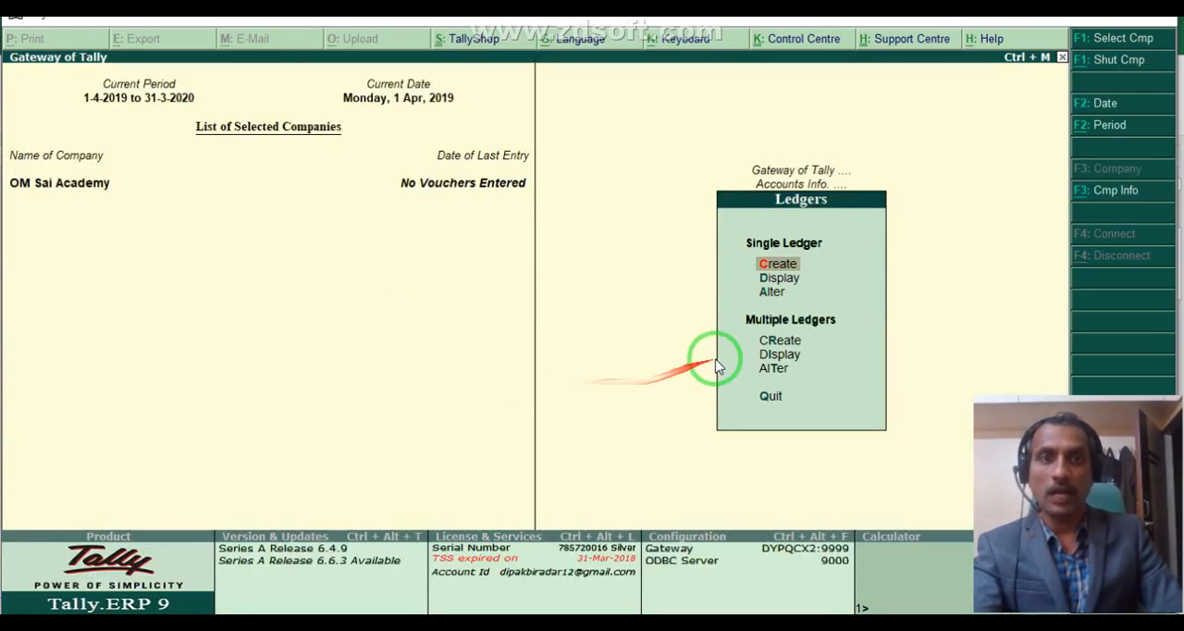
key("Escape")
key("Escape")
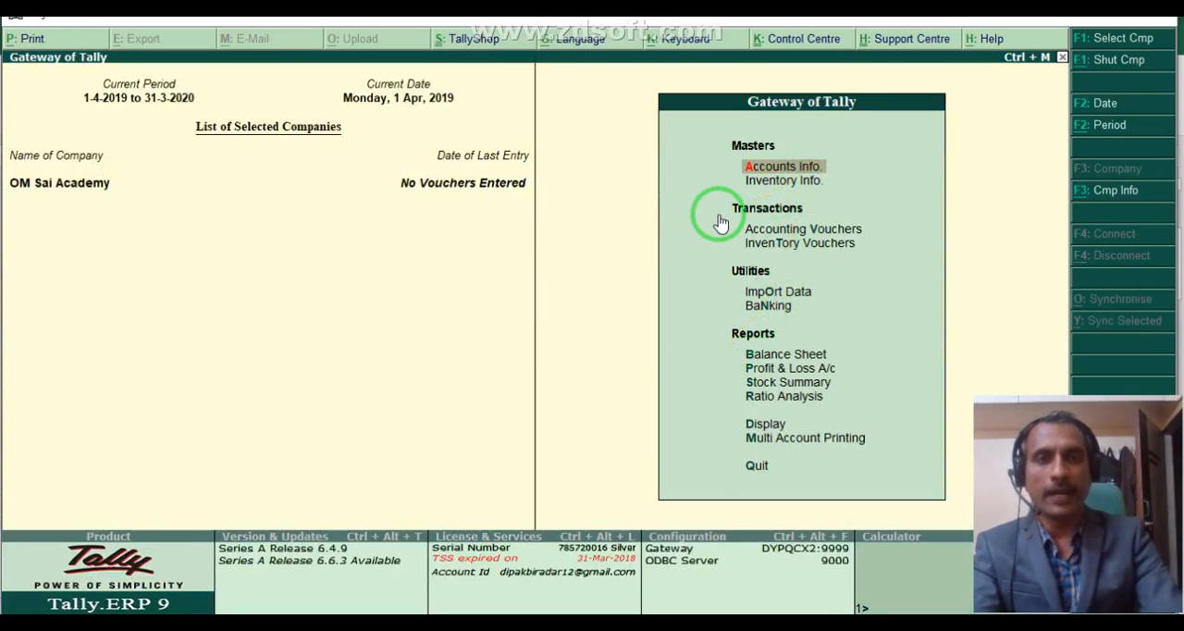
- Open the single-ledger creation form through Accounts Info and go back to the Gateway of Tally
key("Return")
key("Down")
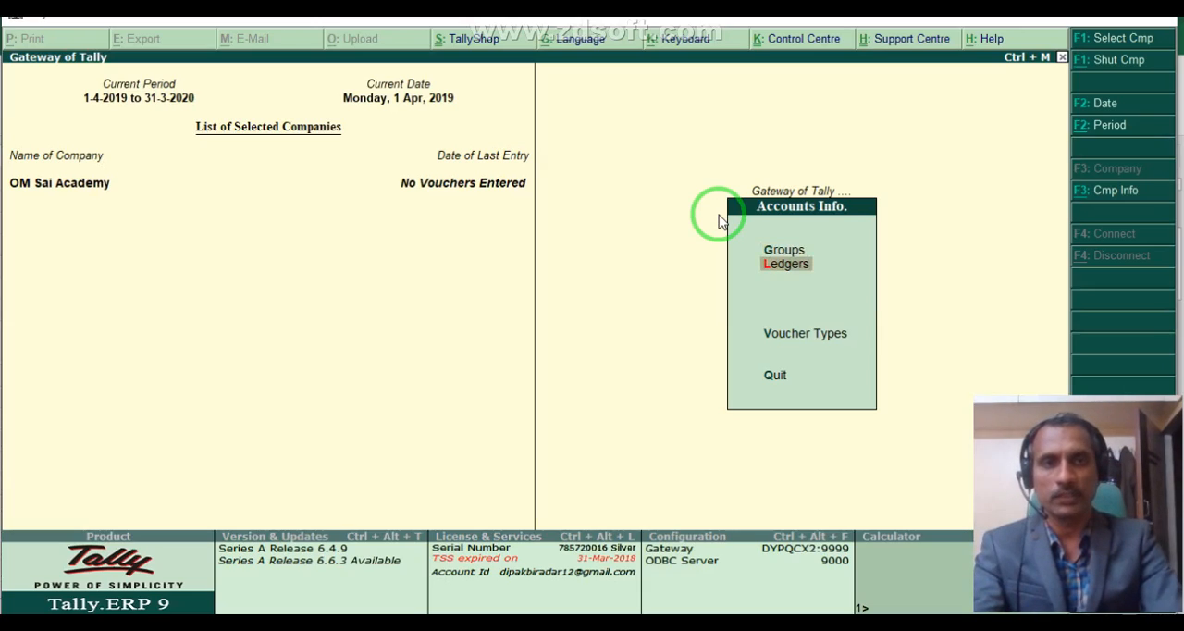
key("Return")
key("Return")
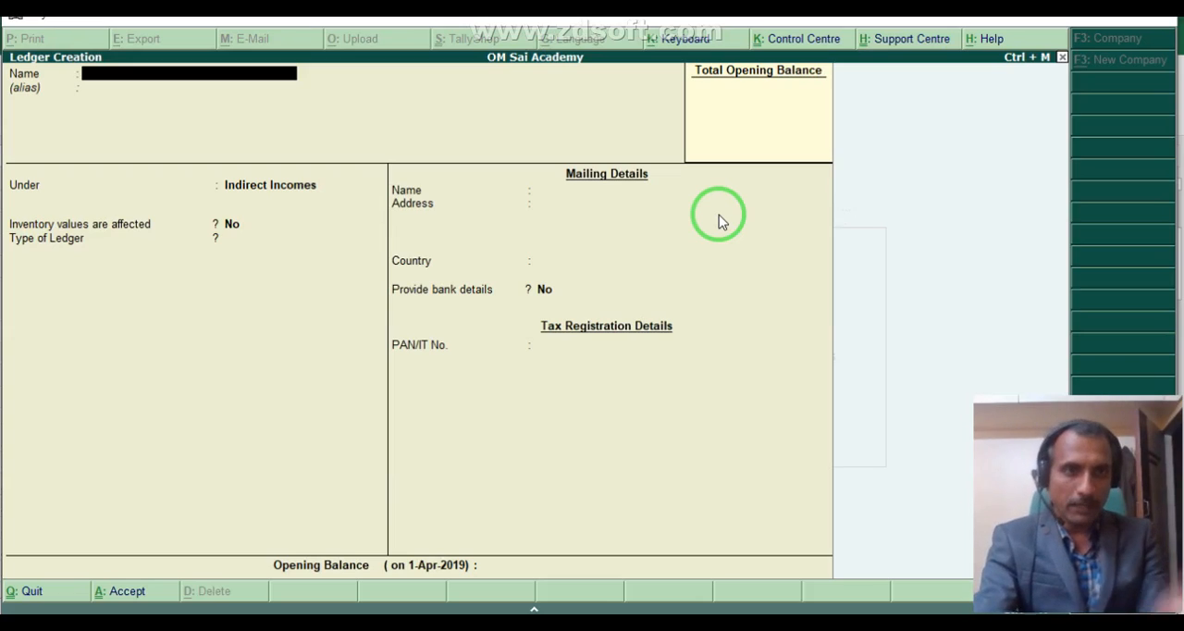
key("Escape")
key("y")
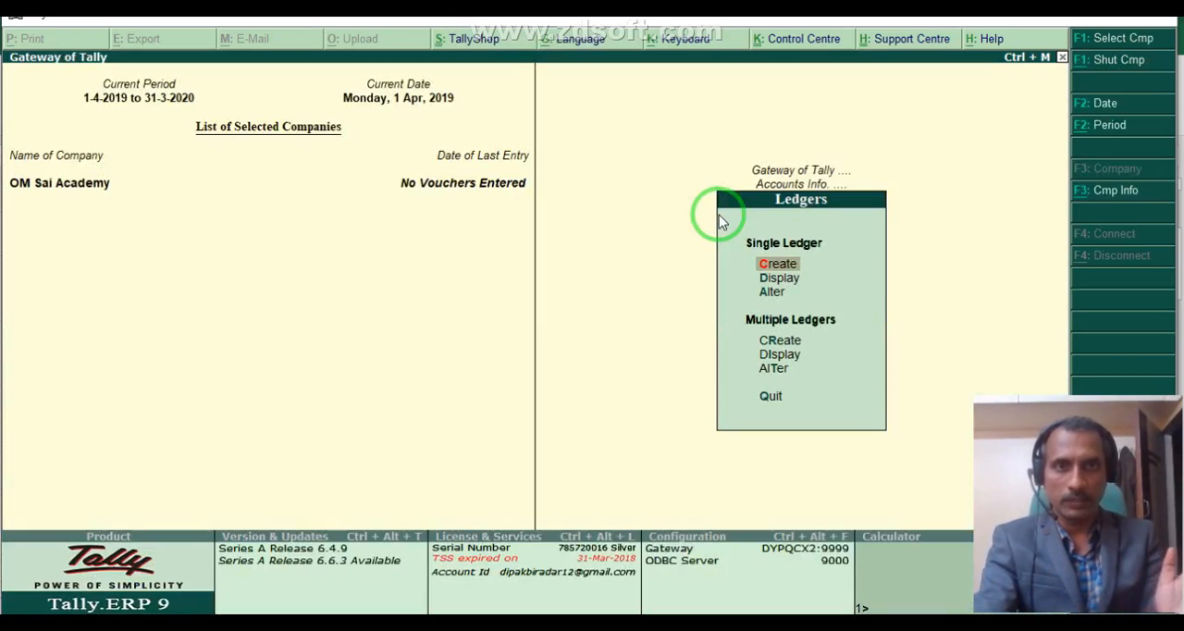
key("Escape")
key("Escape")
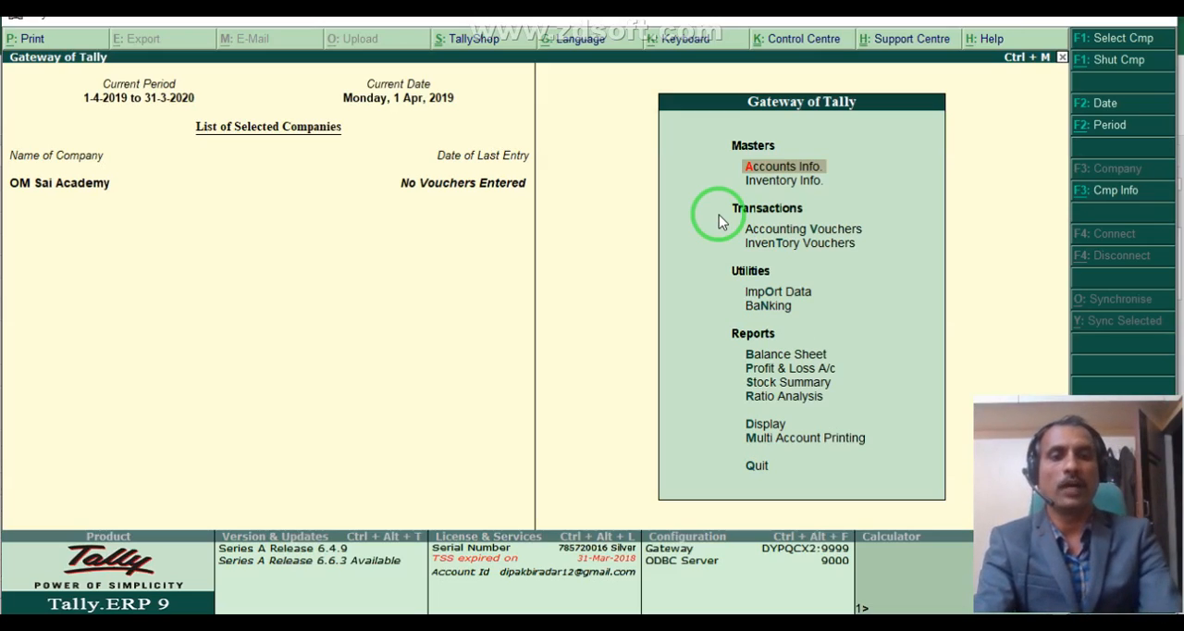
key("Down")
key("Down")
key("Return")
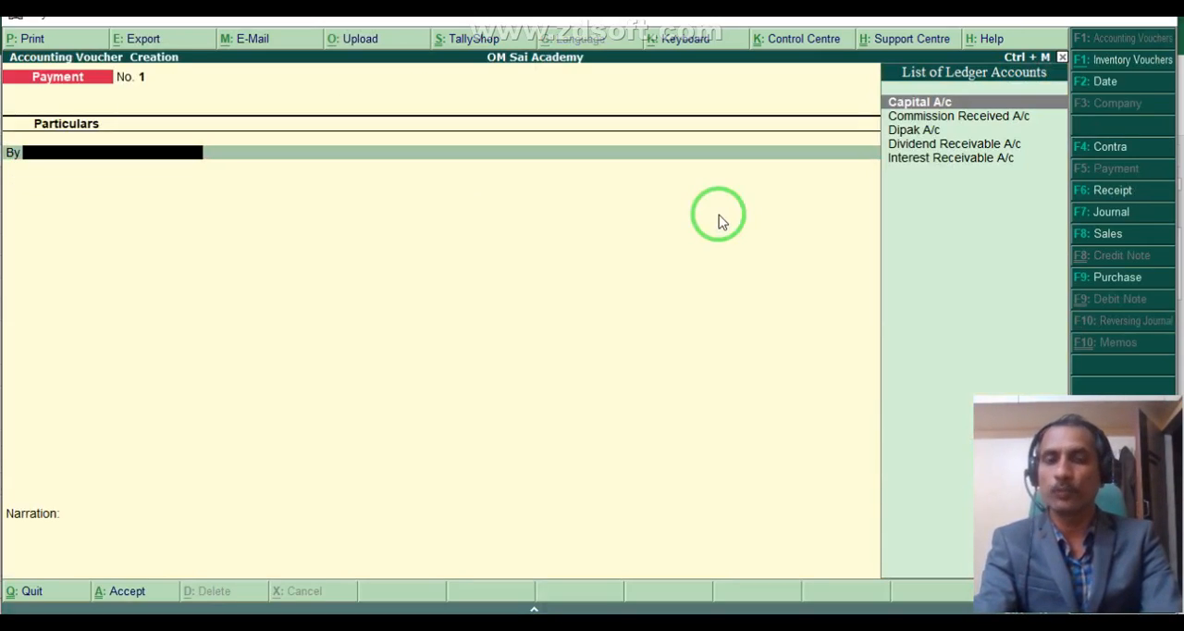
key("Escape")
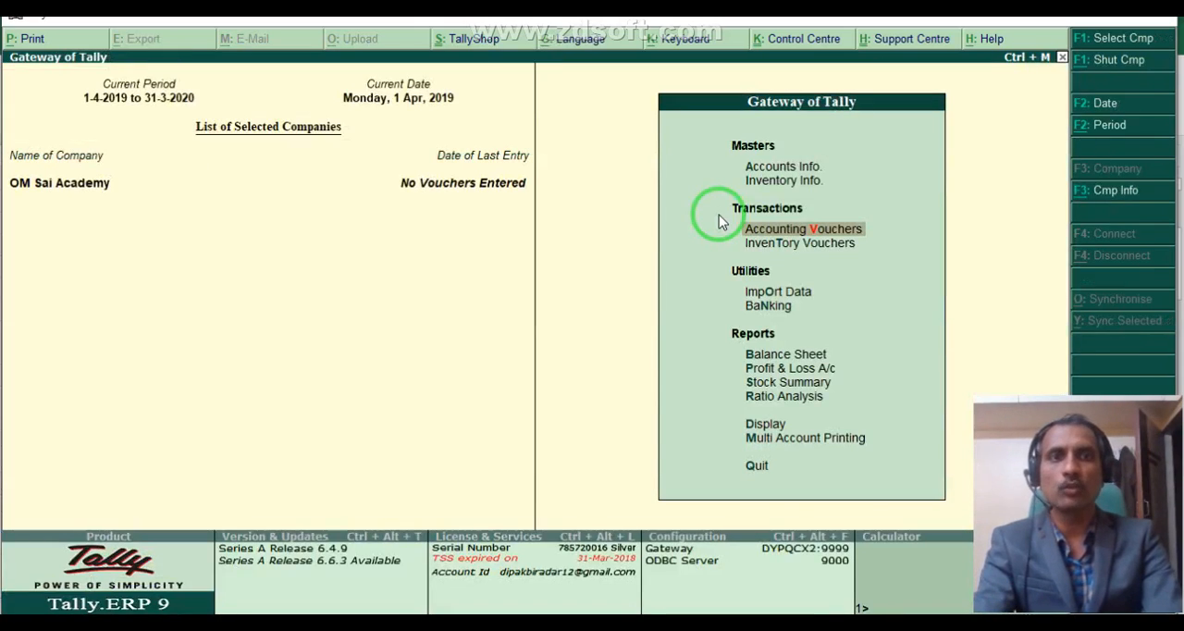
- Open the multiple-ledger alteration list for the group All Items
key("Up")
key("Up")
key("Return")
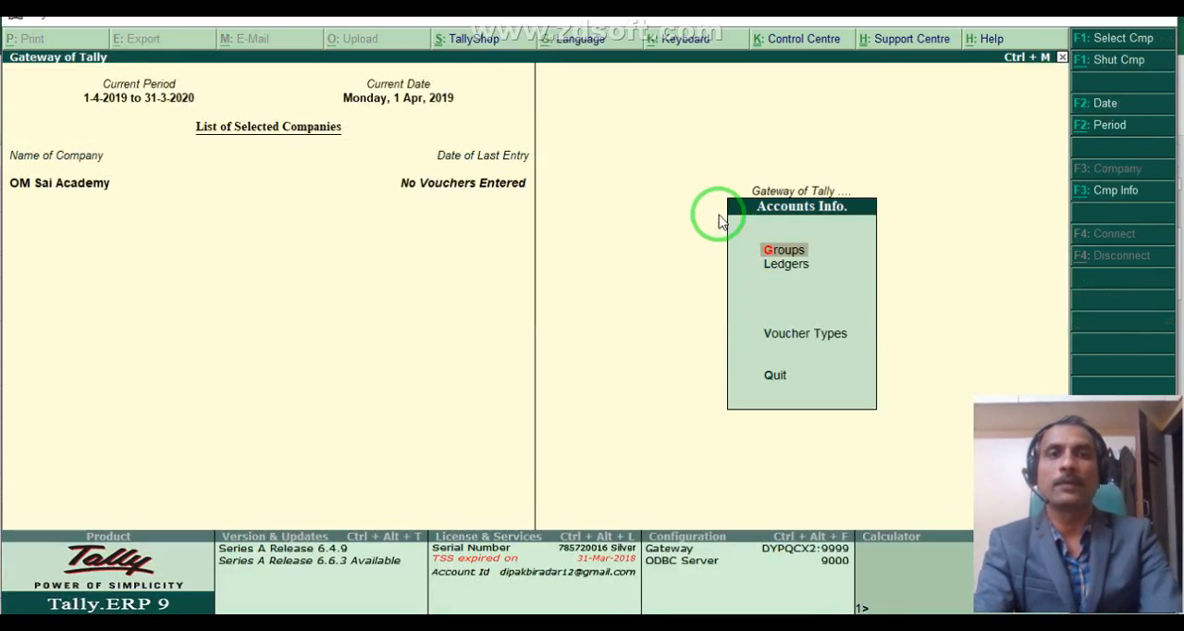
key("Down")
key("Return")
key("Down")
key("Down")
key("Down")
key("Down")
key("Down")
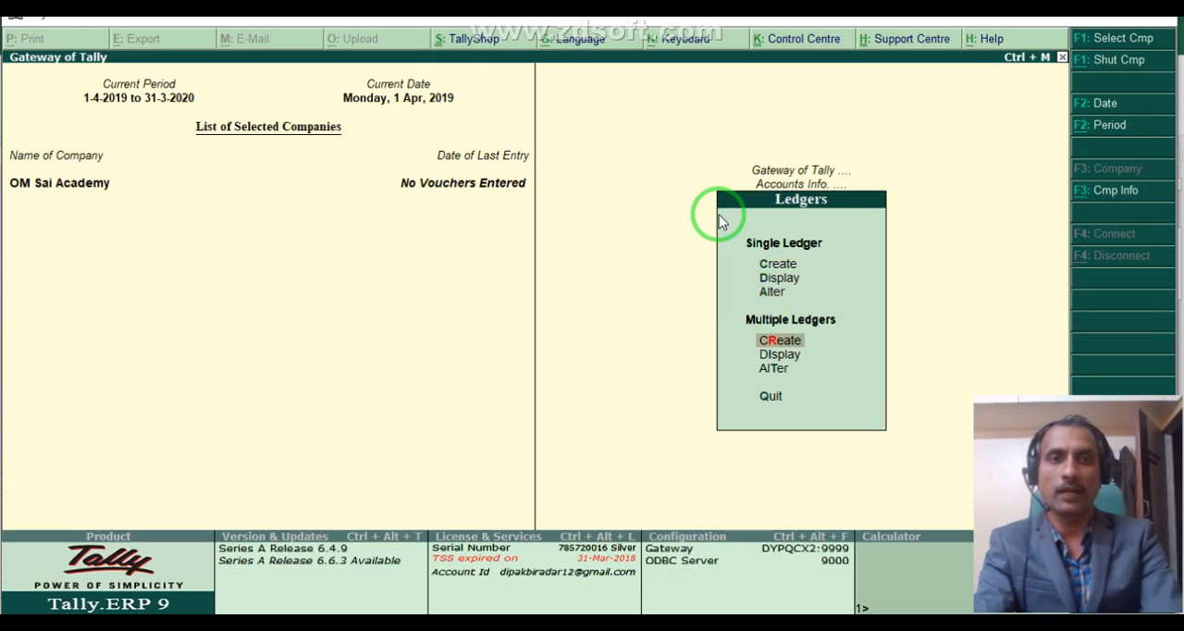
key("Return")
key("Return")
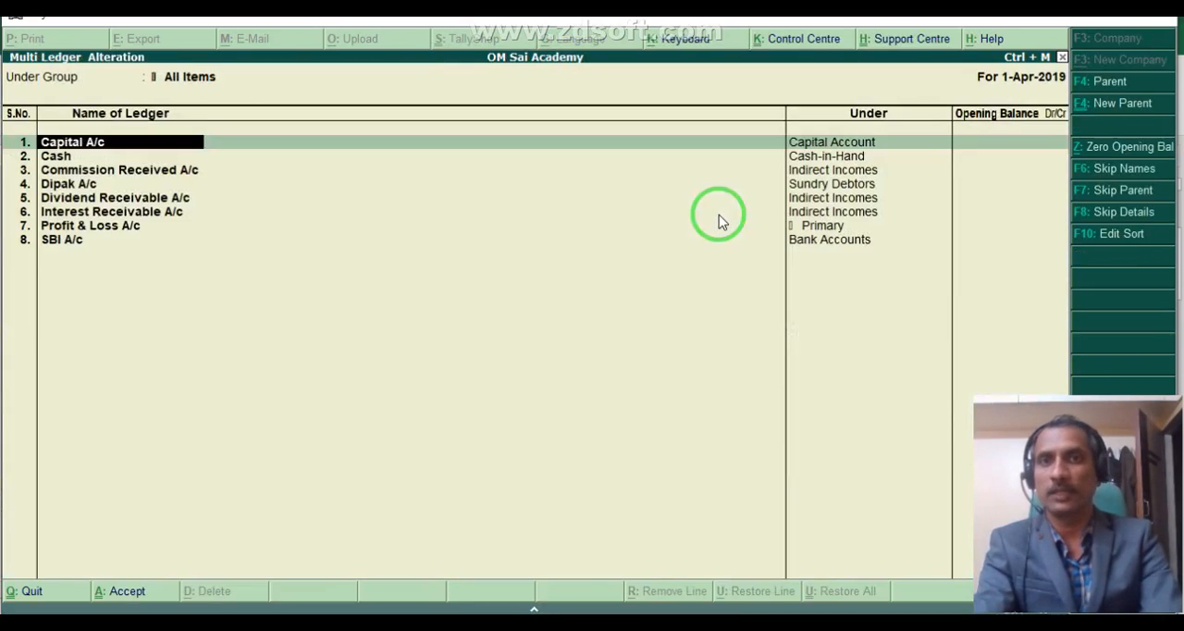
- Review the ledger names and their parent groups in the list, and return to Accounts Info
key("Down")
key("Down")
key("Down")
key("Down")
key("Down")
key("Down")
key("Down")
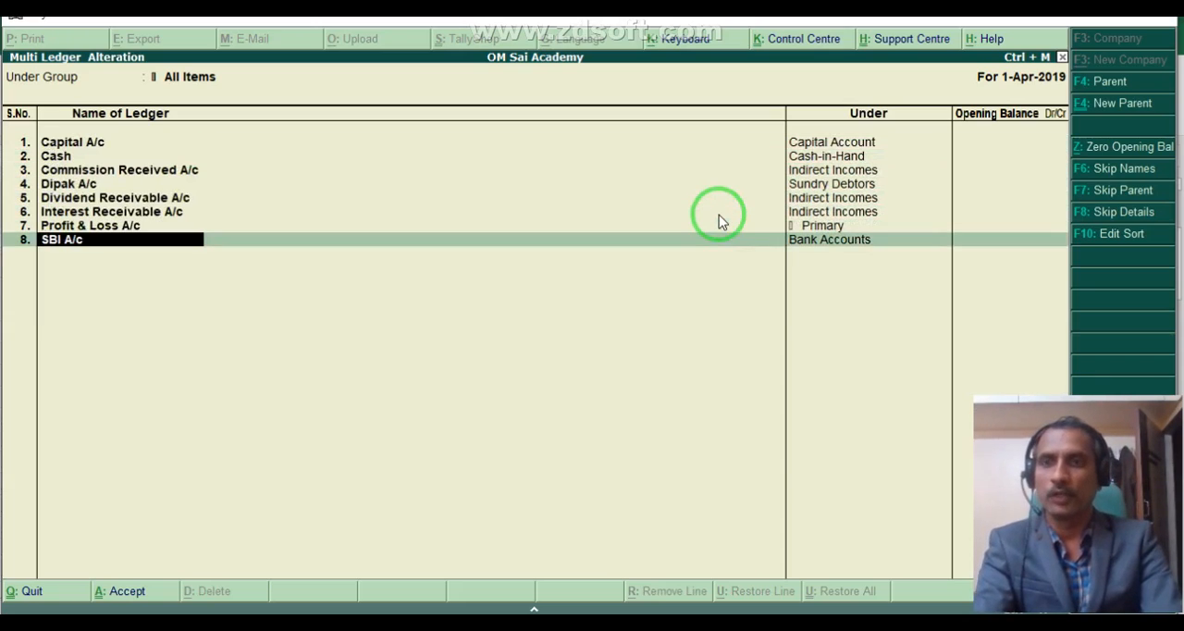
key("Up")
key("Up")
key("Up")
key("Up")
key("Up")
key("Up")
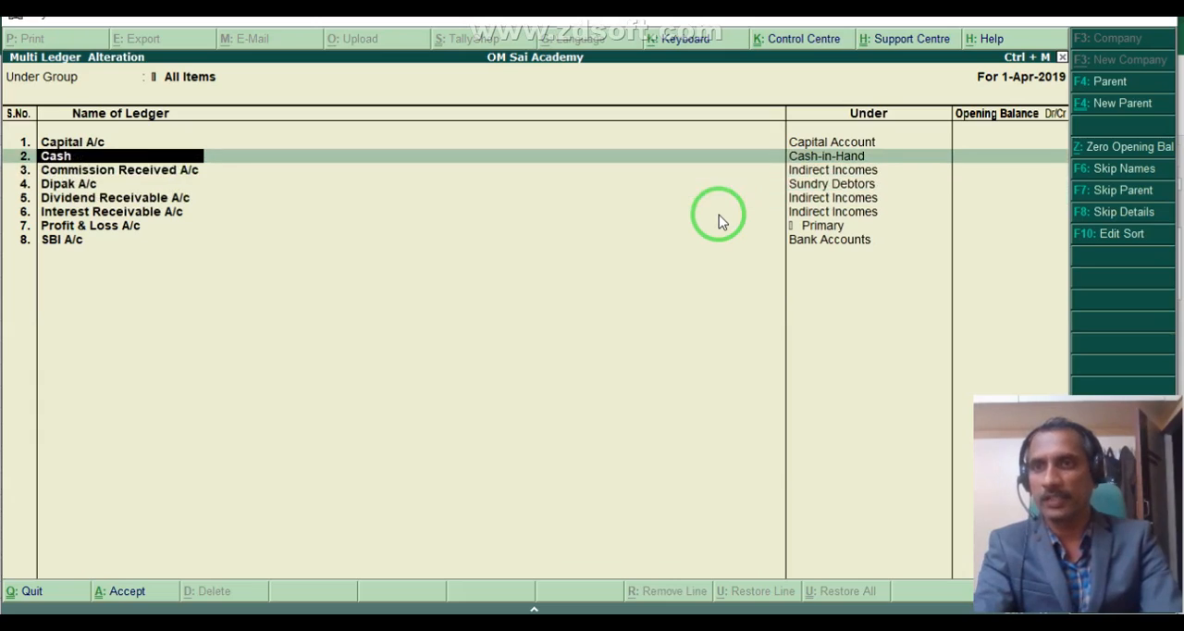
key("Down")
key("Down")
key("Down")
key("Down")
key("Down")
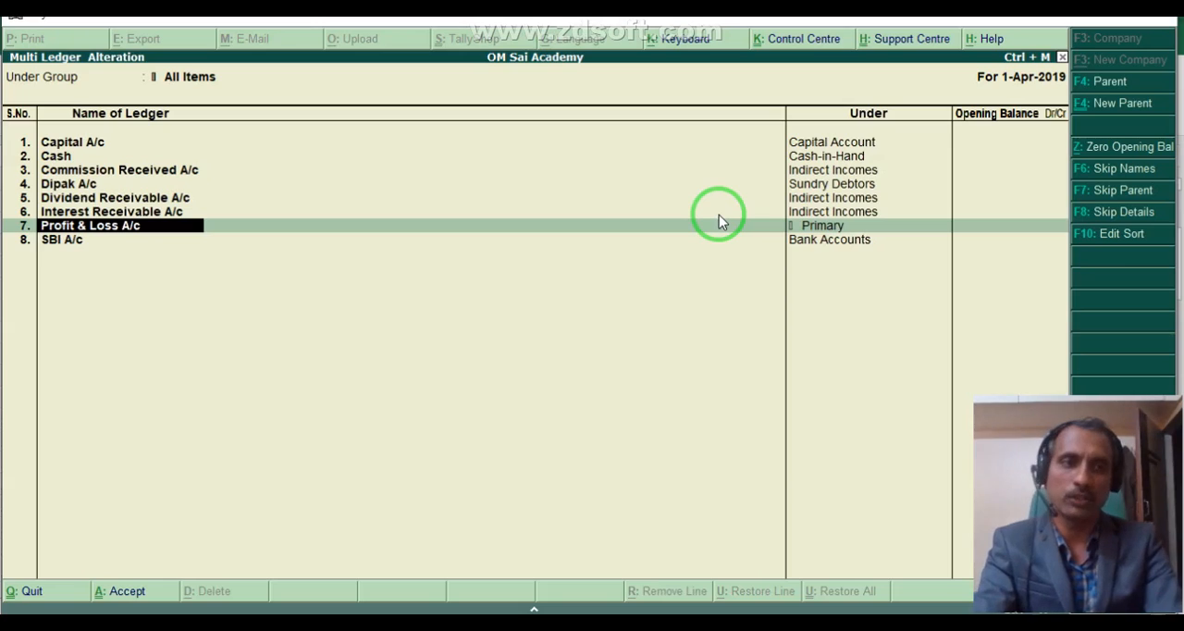
key("space")
key("Escape")
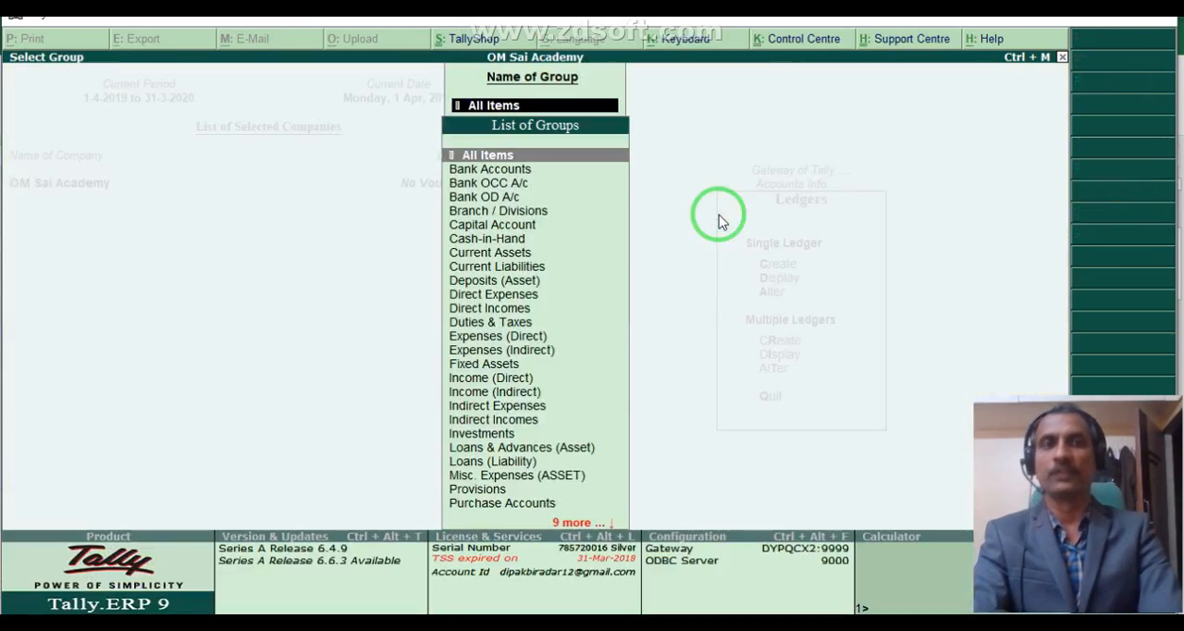
key("Escape")
key("Escape")
key("Escape")
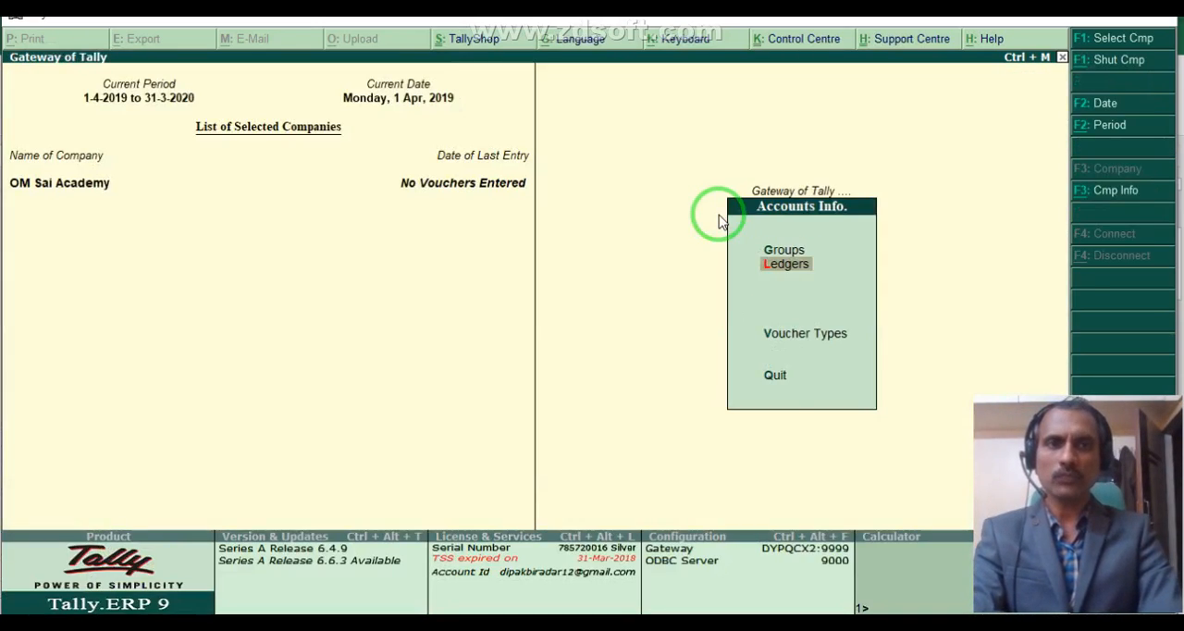
- Leave Accounts Info and open Accounting Vouchers from the Gateway of Tally
key("Down")
key("Down")
key("Up")
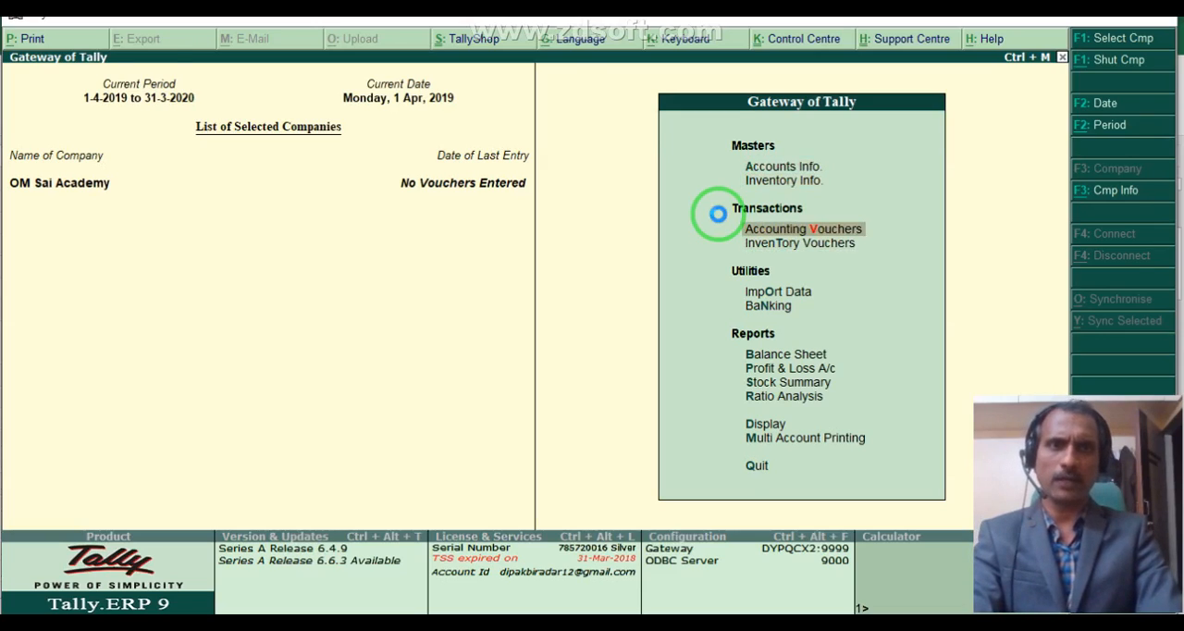
key("Return")
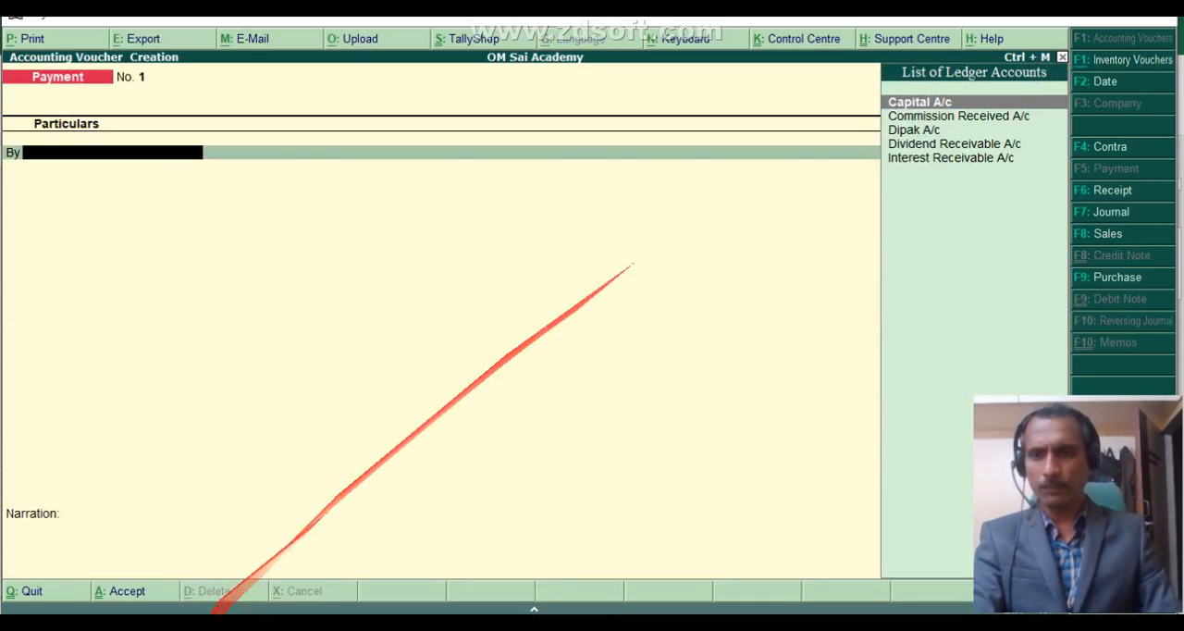
- Switch to the Excel worksheet and shade the cash and capital journal entry in A10:E12 blue
left_click(213, 621)
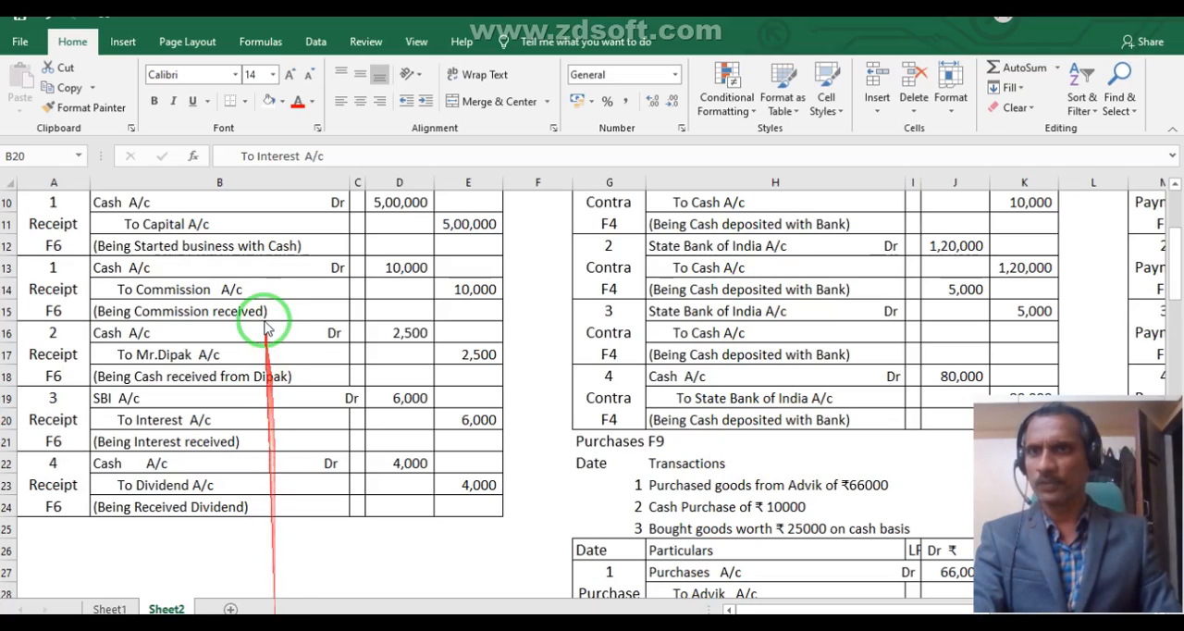
scroll(259, 309, "up", 2)
left_click(216, 349)
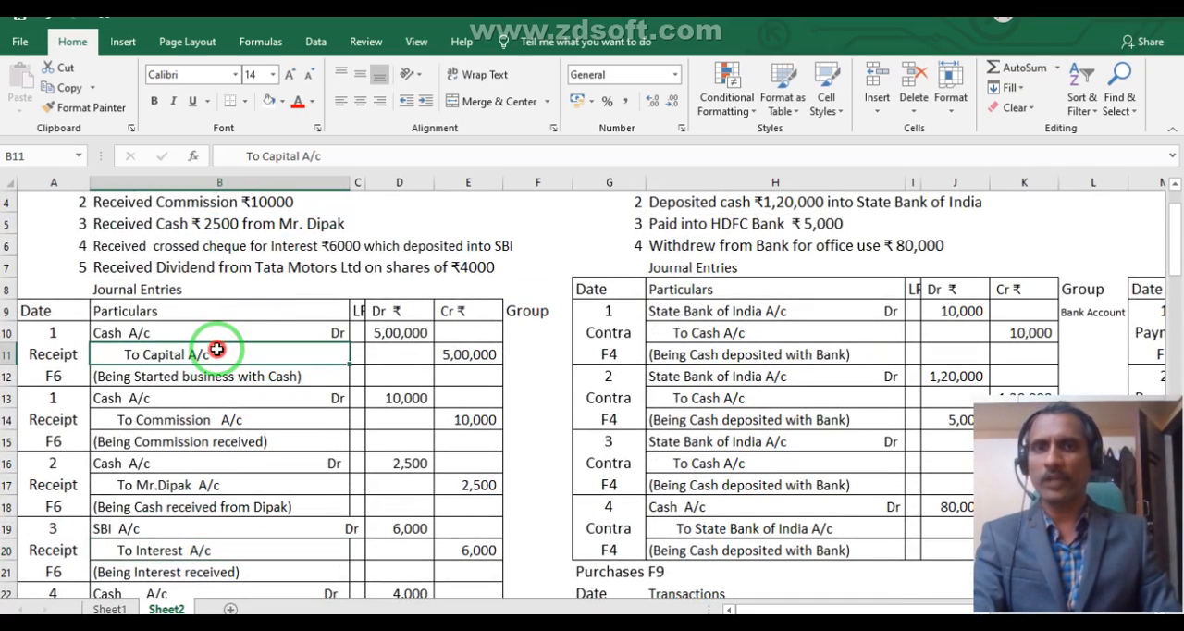
scroll(198, 238, "up", 1)
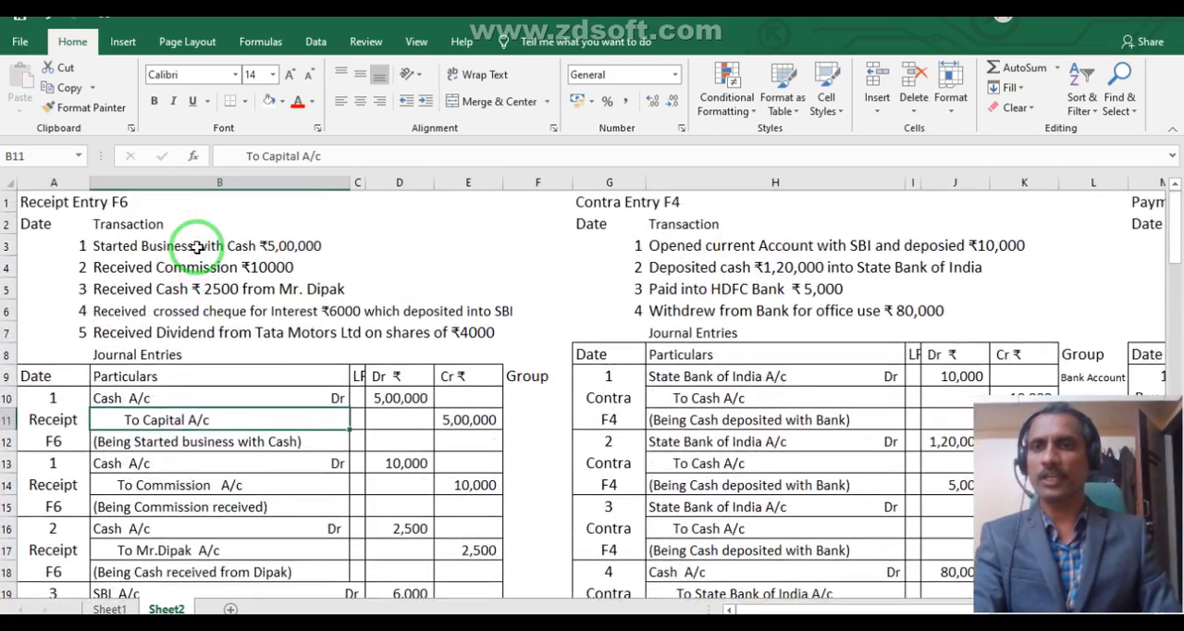
left_click_drag(51, 412, 463, 410)
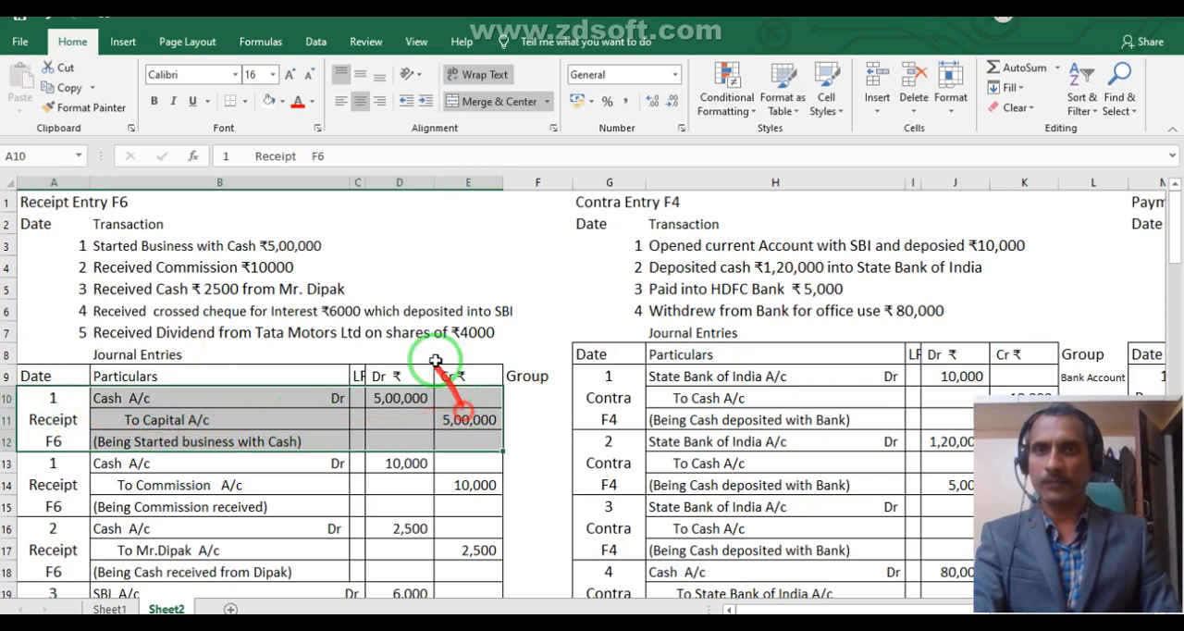
left_click(282, 101)
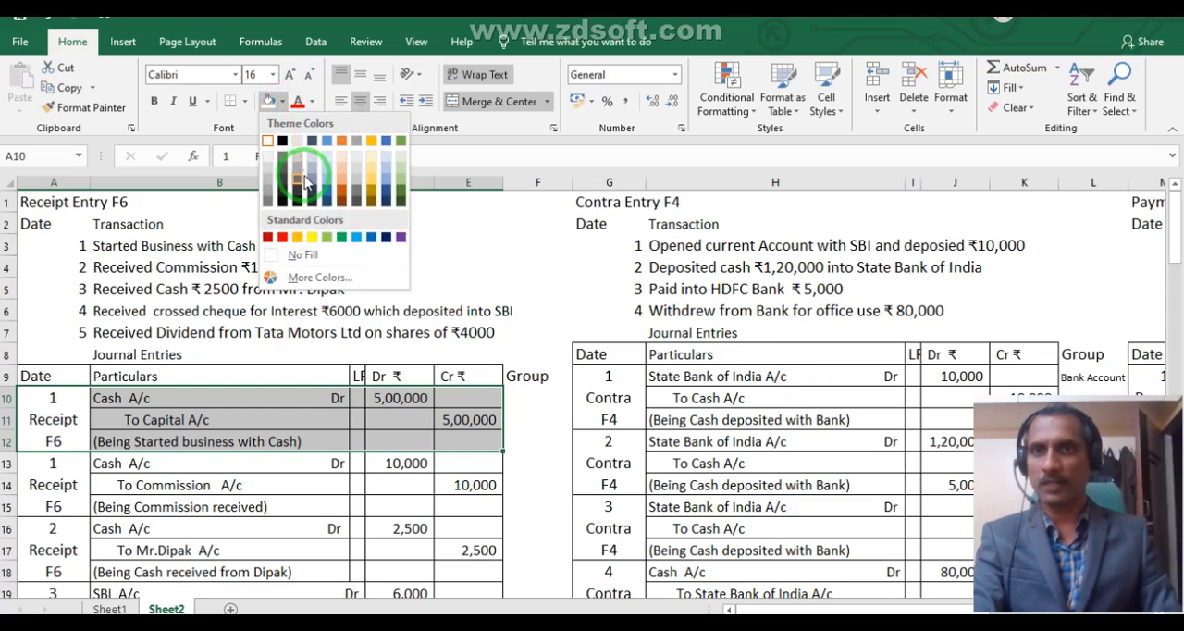
left_click(326, 187)
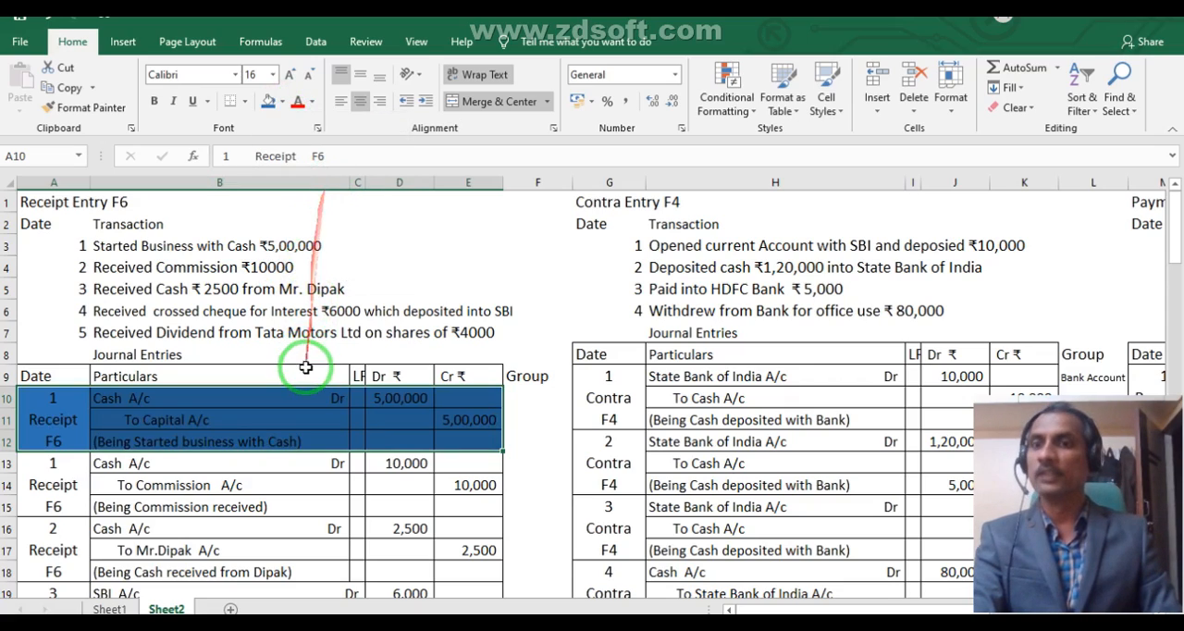
left_click(302, 489)
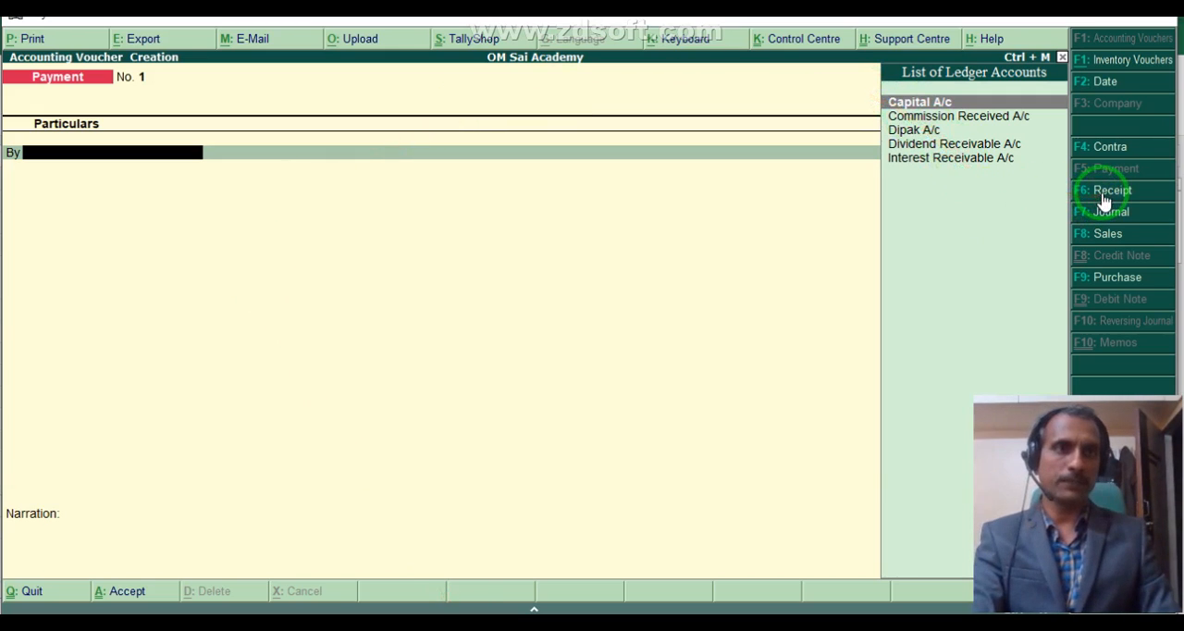
- Record a receipt voucher in Tally crediting Capital A/c and debiting Cash with 5,00,000, using narration 1
left_click(1105, 190)
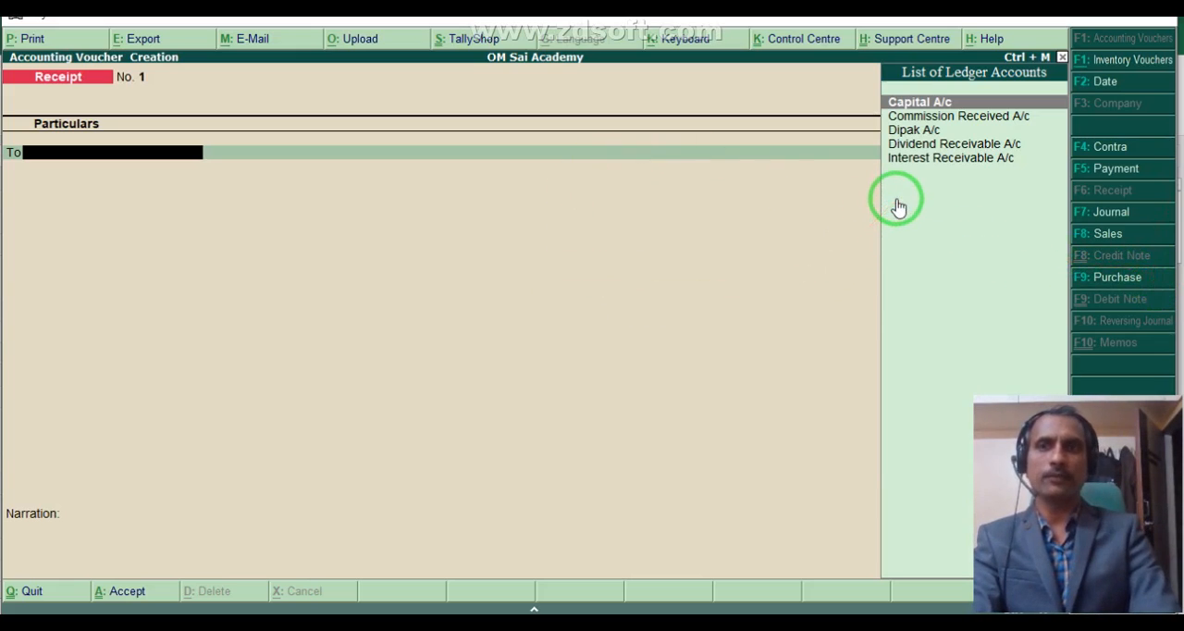
key("Return")
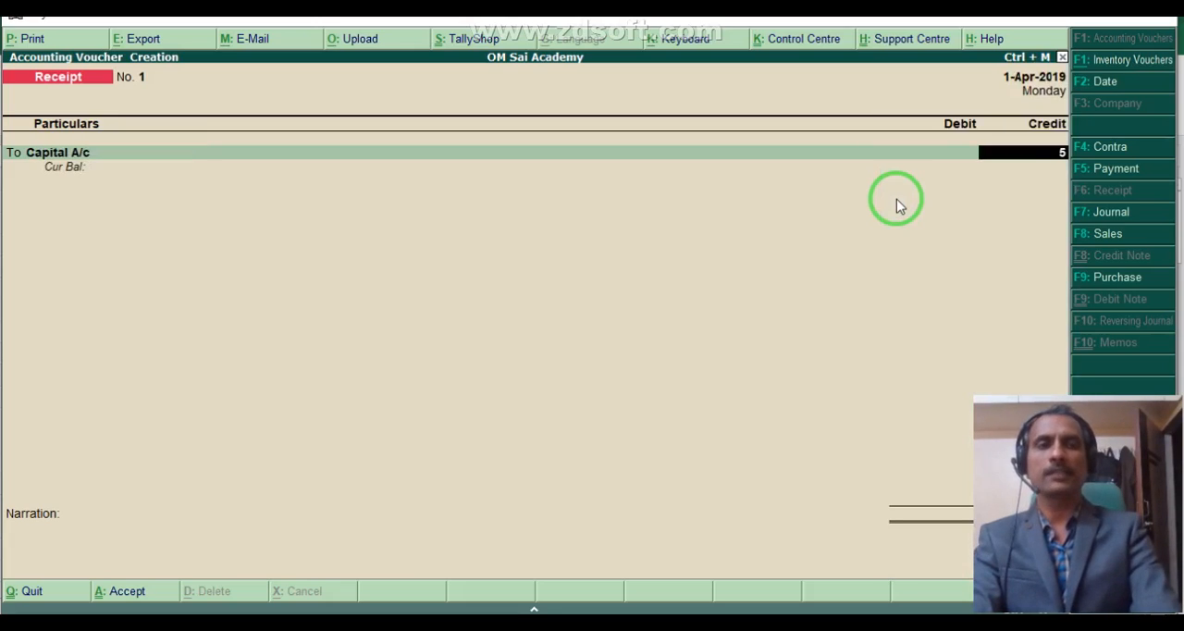
key("Return")
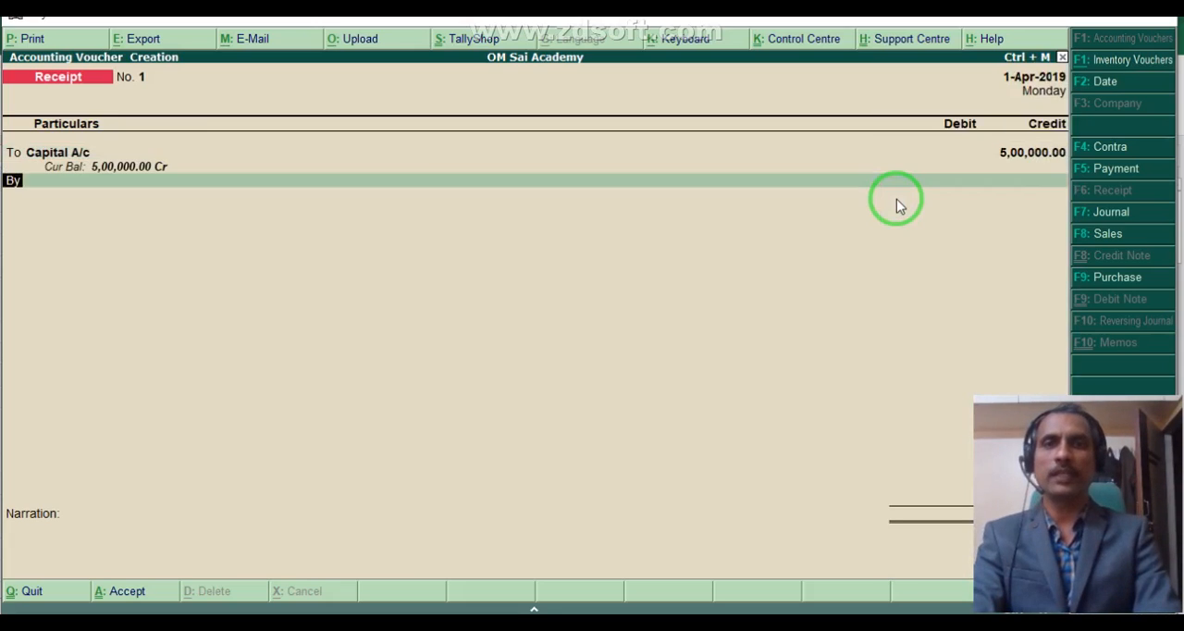
key("Down")
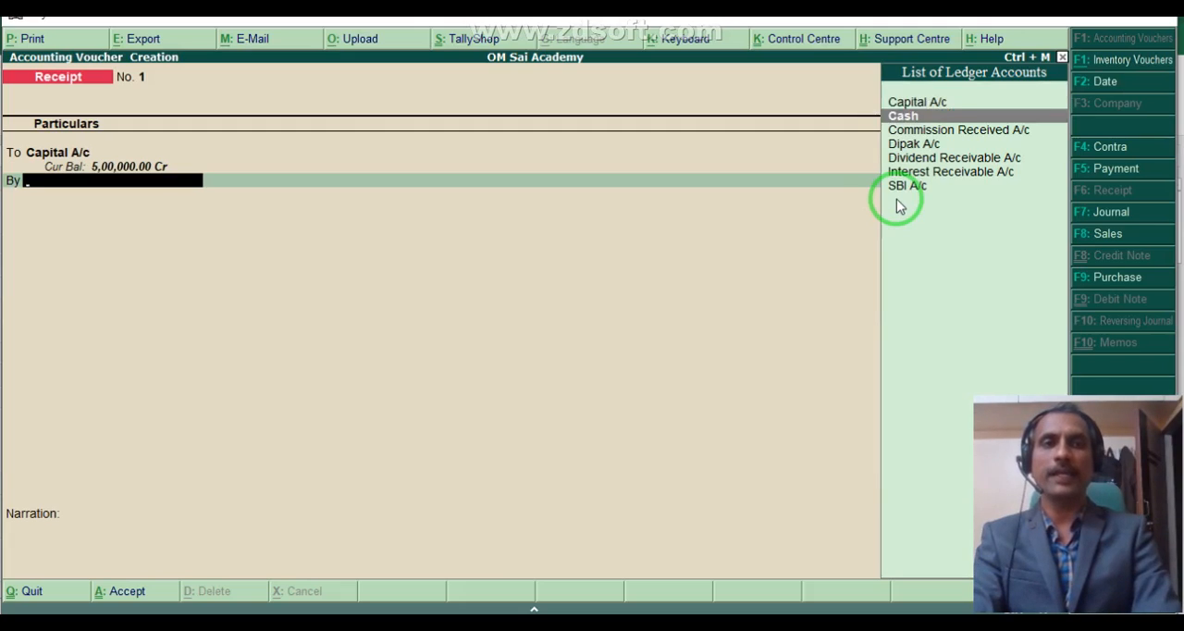
key("Return")
key("Return")
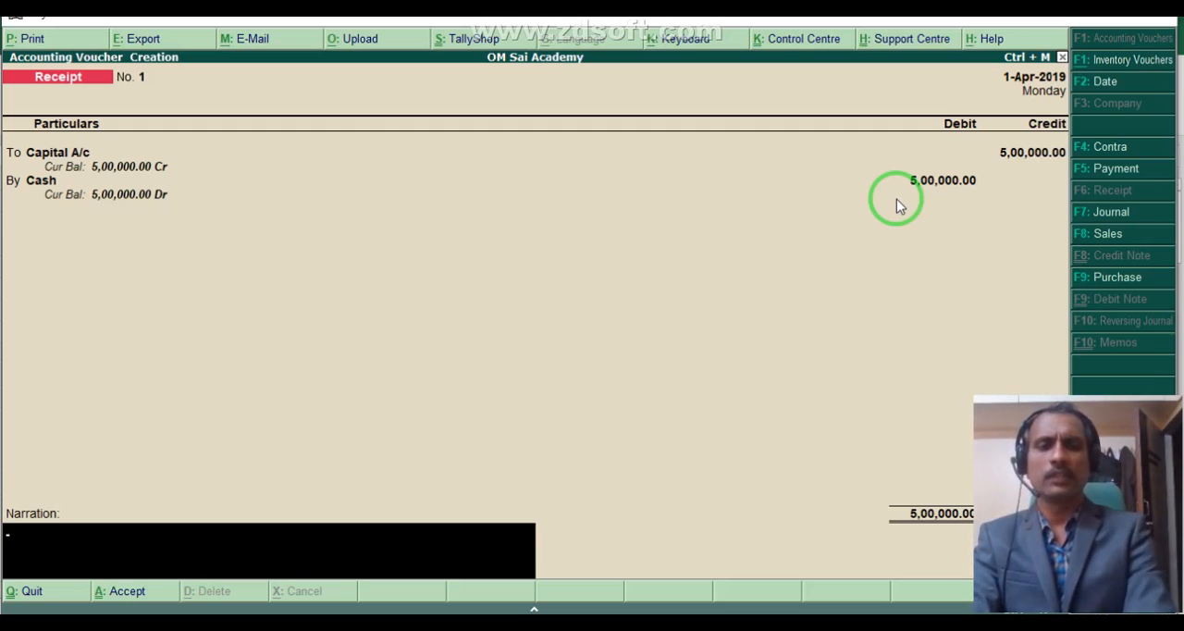
key("Return")
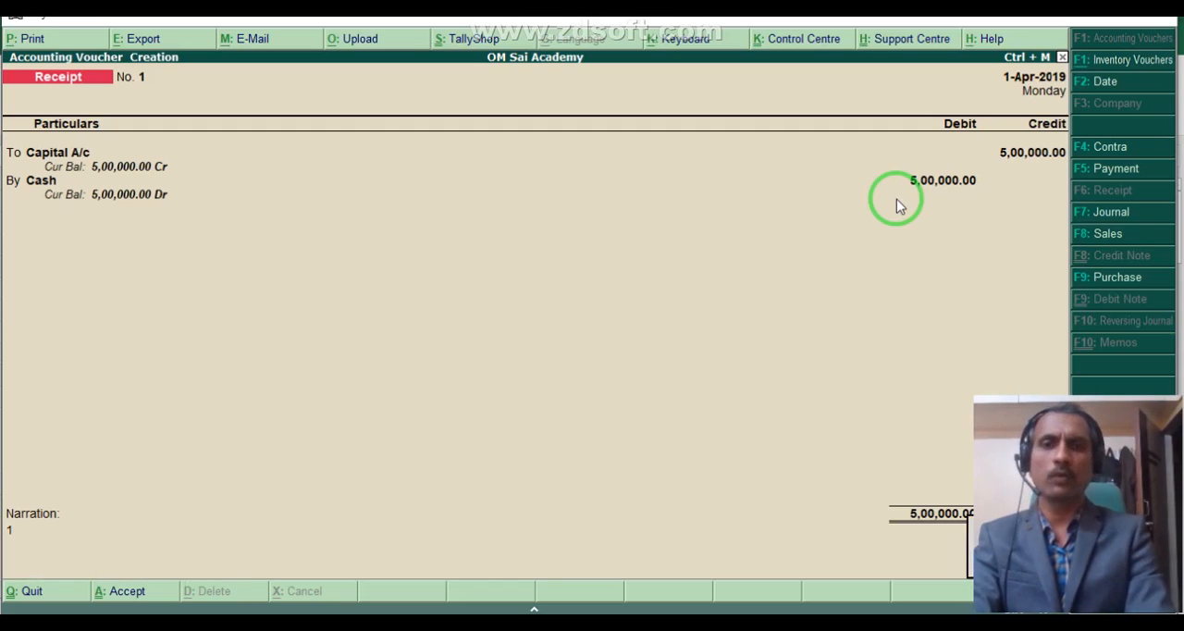
key("Return")
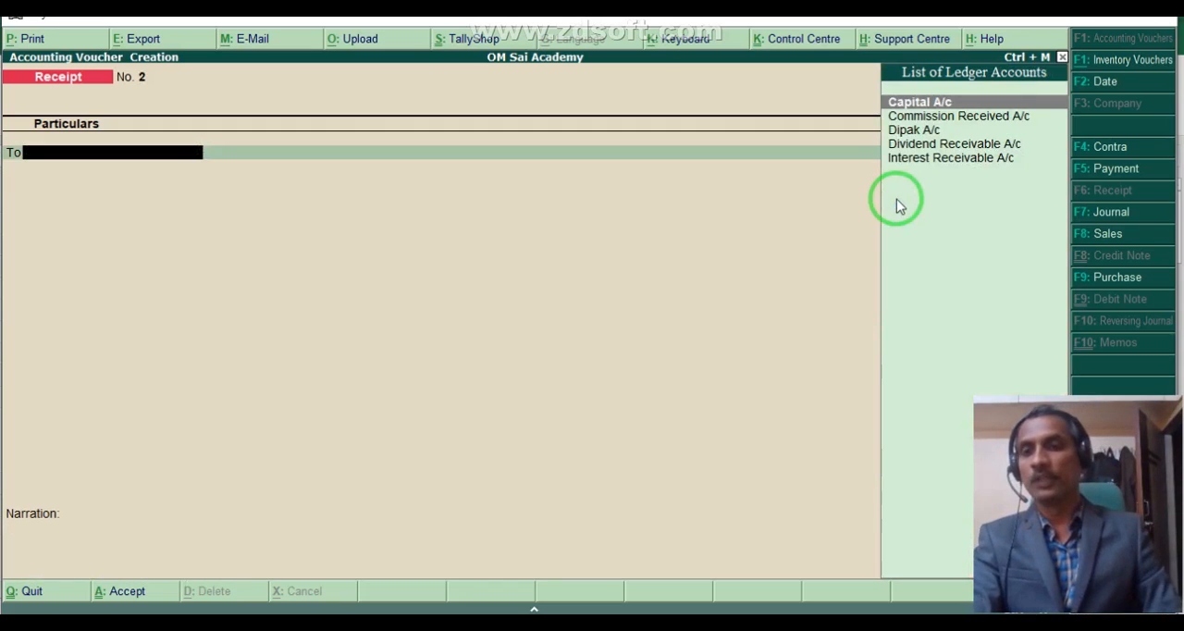
- Shade the commission journal entry in A13:E15 of the Excel worksheet with the same blue and return to Tally
left_click(388, 625)
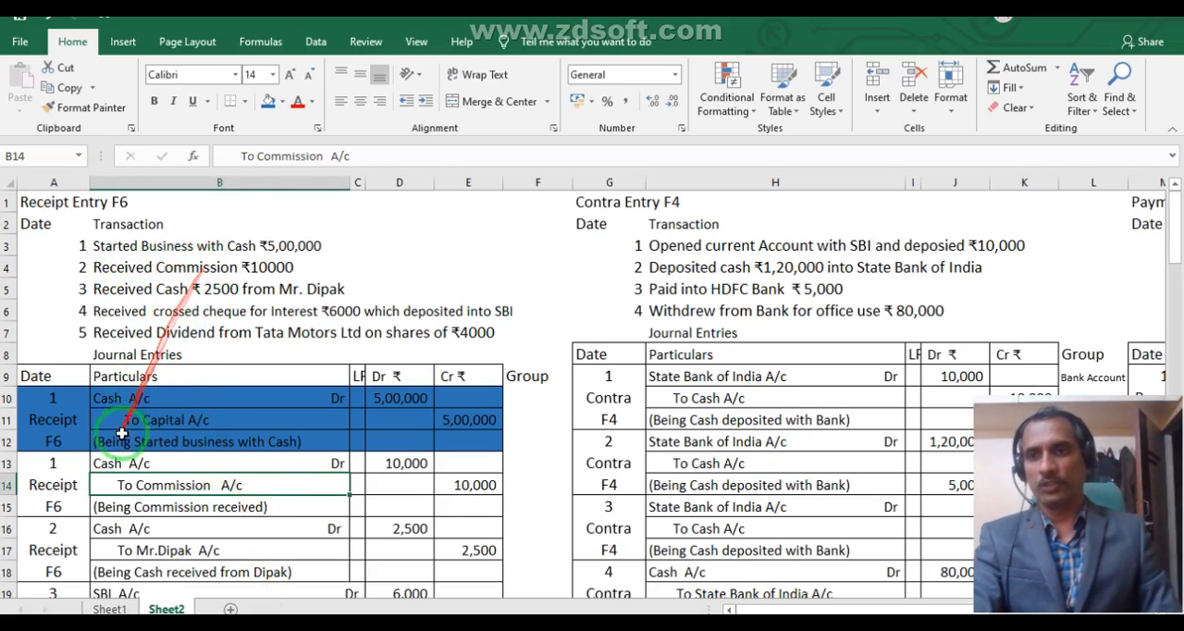
left_click_drag(52, 478, 470, 482)
left_click(267, 101)
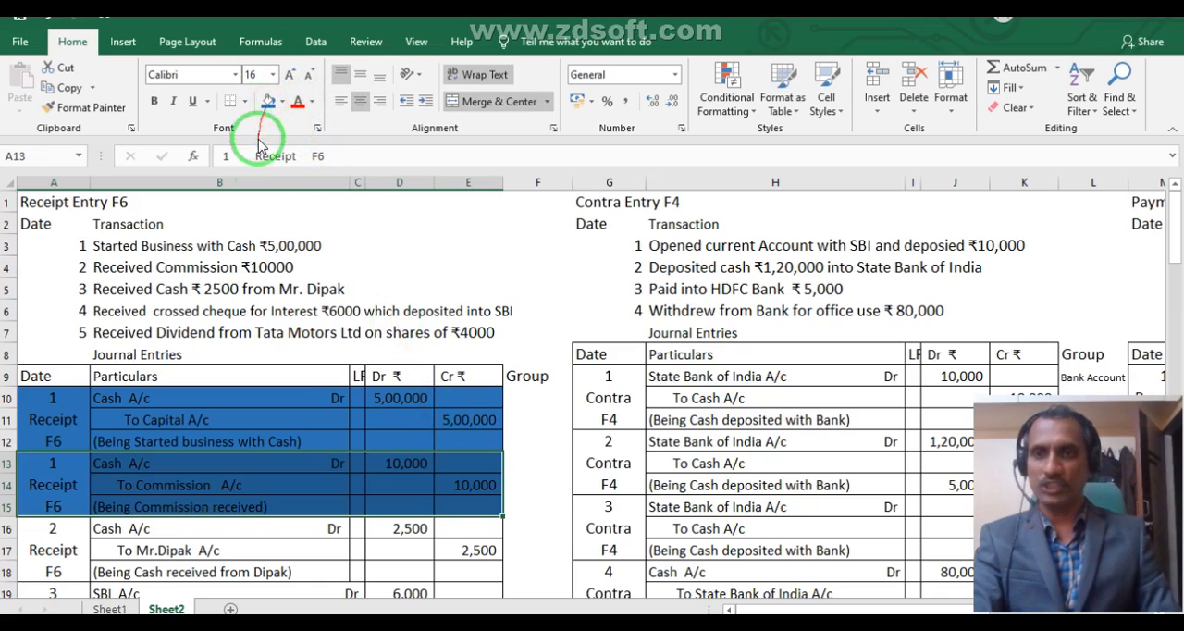
scroll(332, 400, "down", 1)
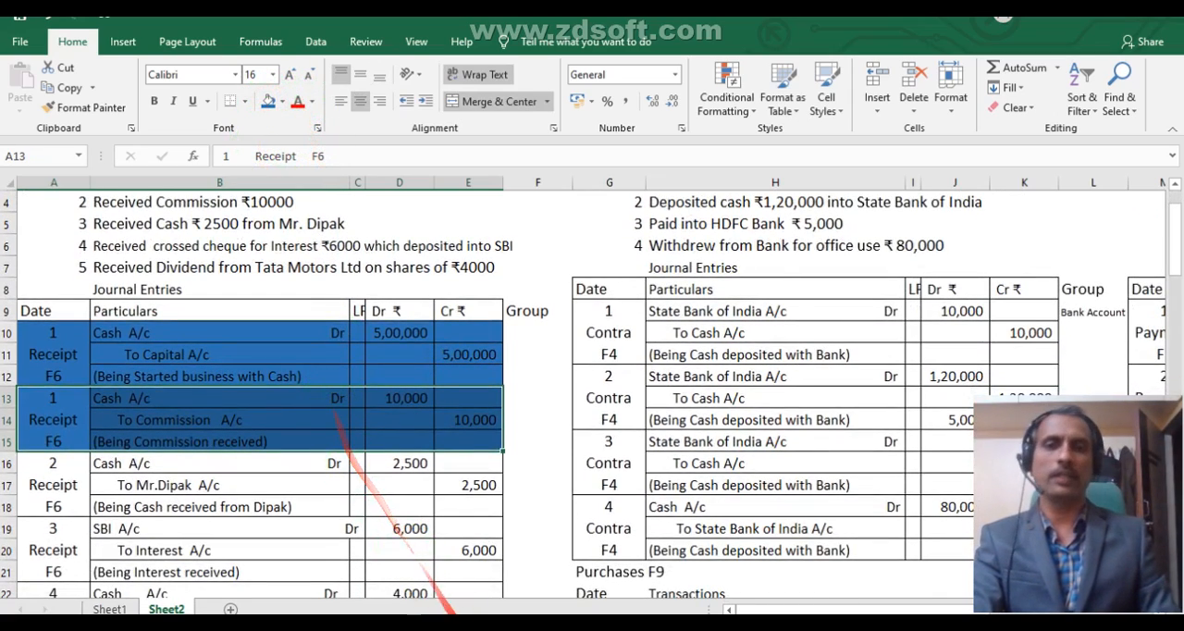
mouse_move(461, 624)
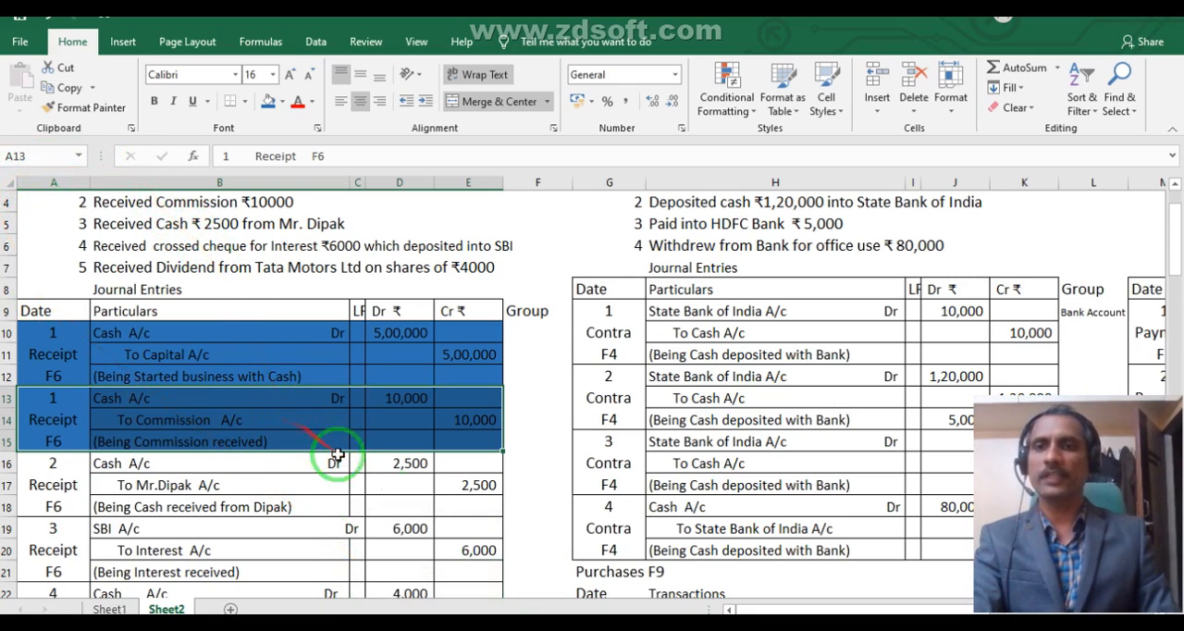
left_click(461, 624)
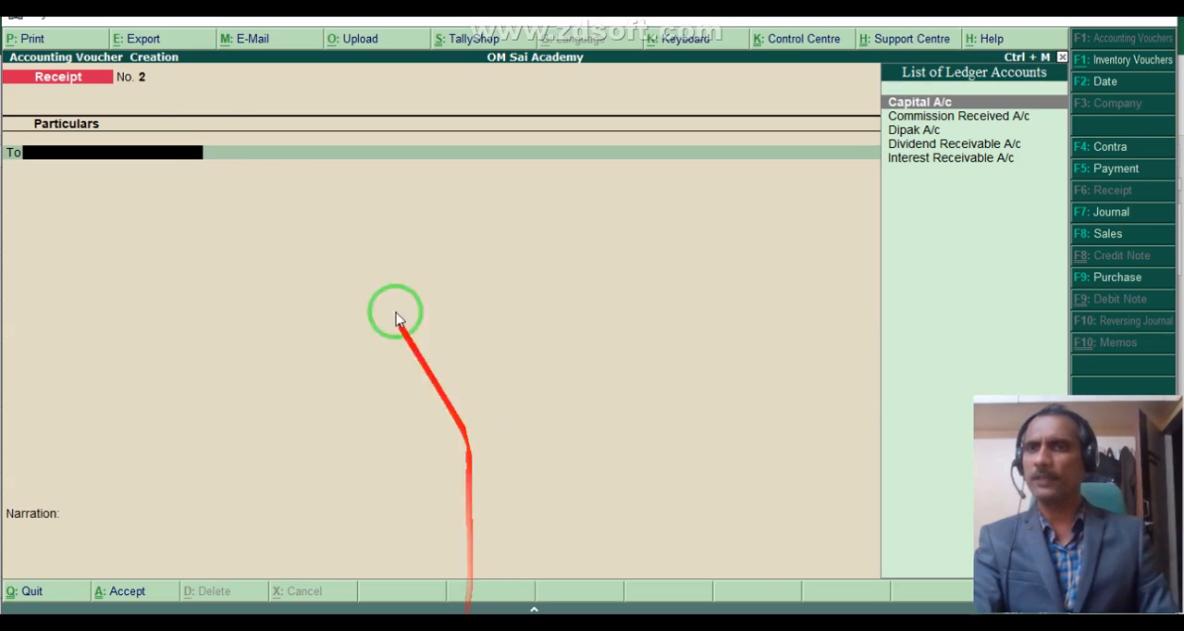
- Look back at the previous receipt voucher and return to the blank receipt voucher
key("Page_Up")
left_click(135, 85)
key("Page_Down")
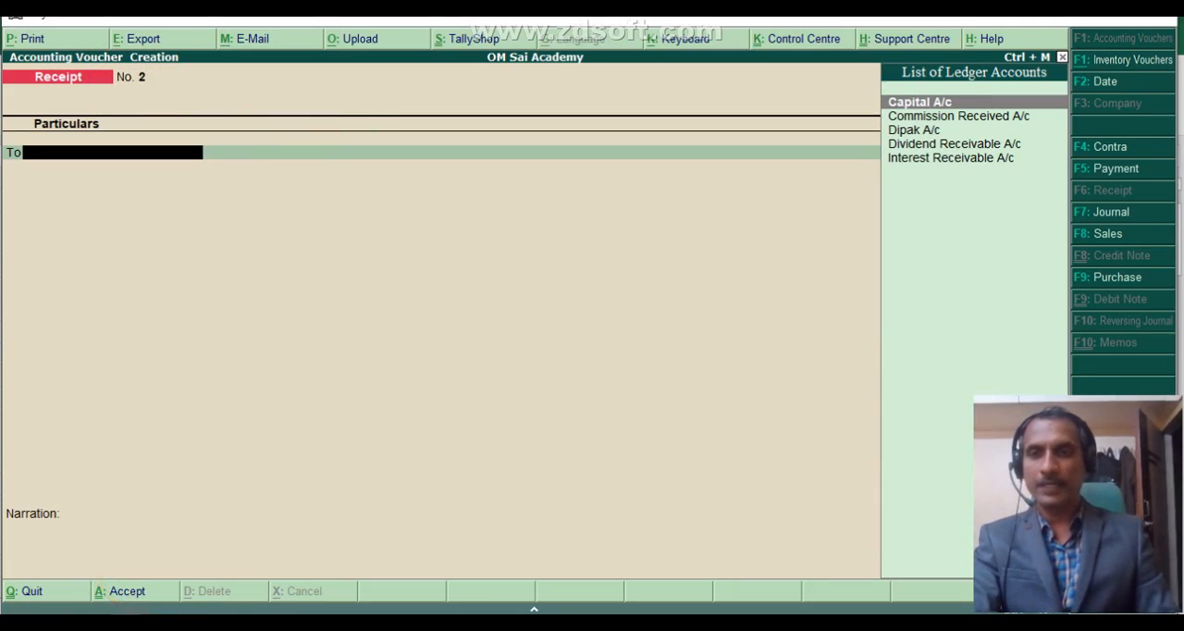
key("alt+Tab")
key("alt+Tab")
- Credit Commission Received A/c with 10000 in the new receipt voucher, checking the entry in the Excel worksheet
type("C")
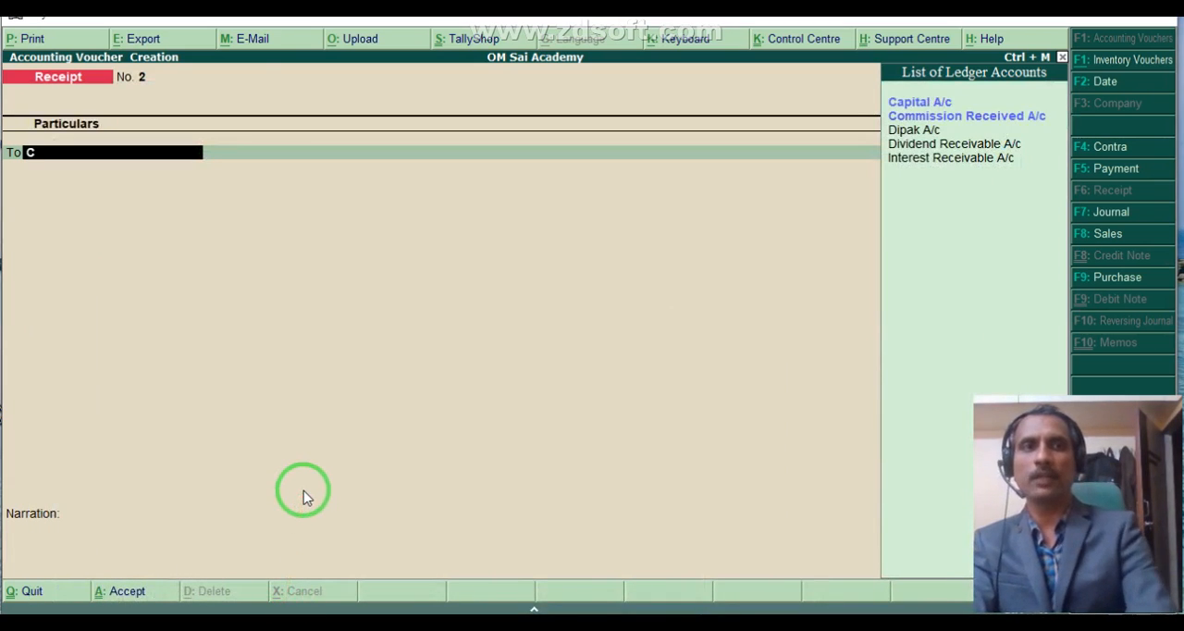
key("Return")
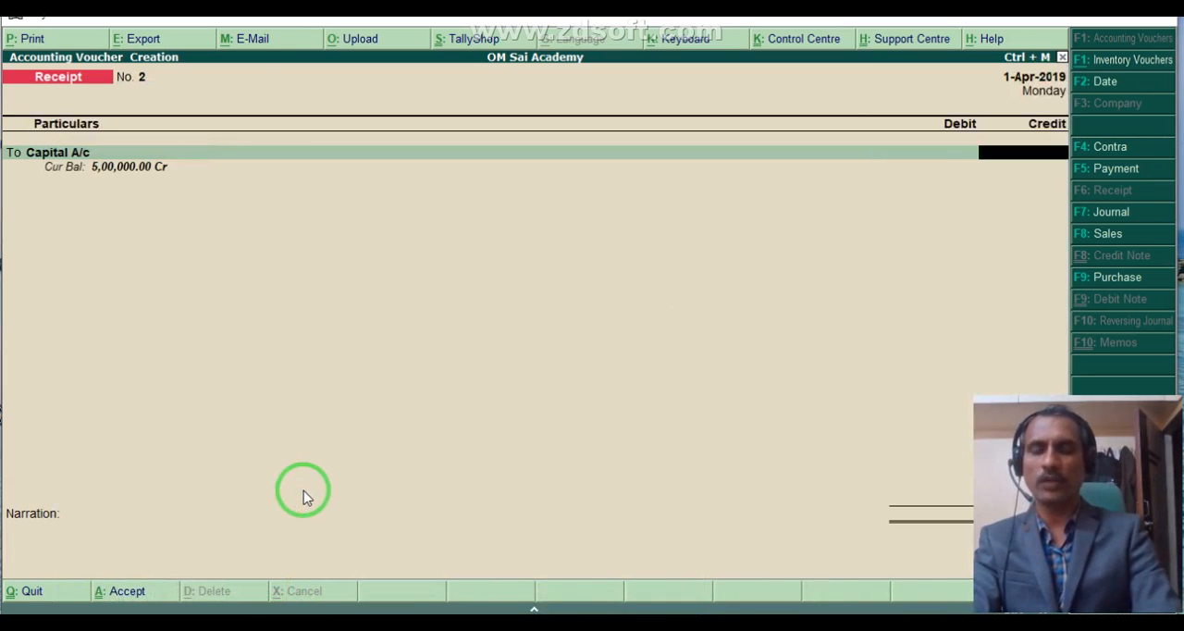
key("BackSpace")
key("Down")
key("Return")
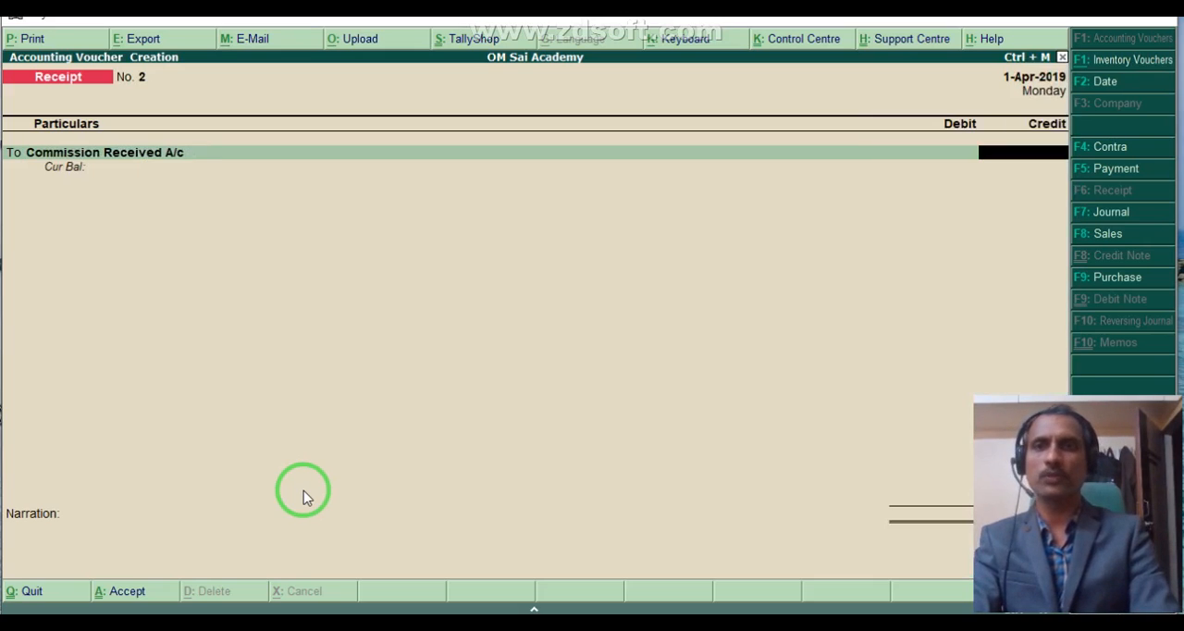
left_click(248, 622)
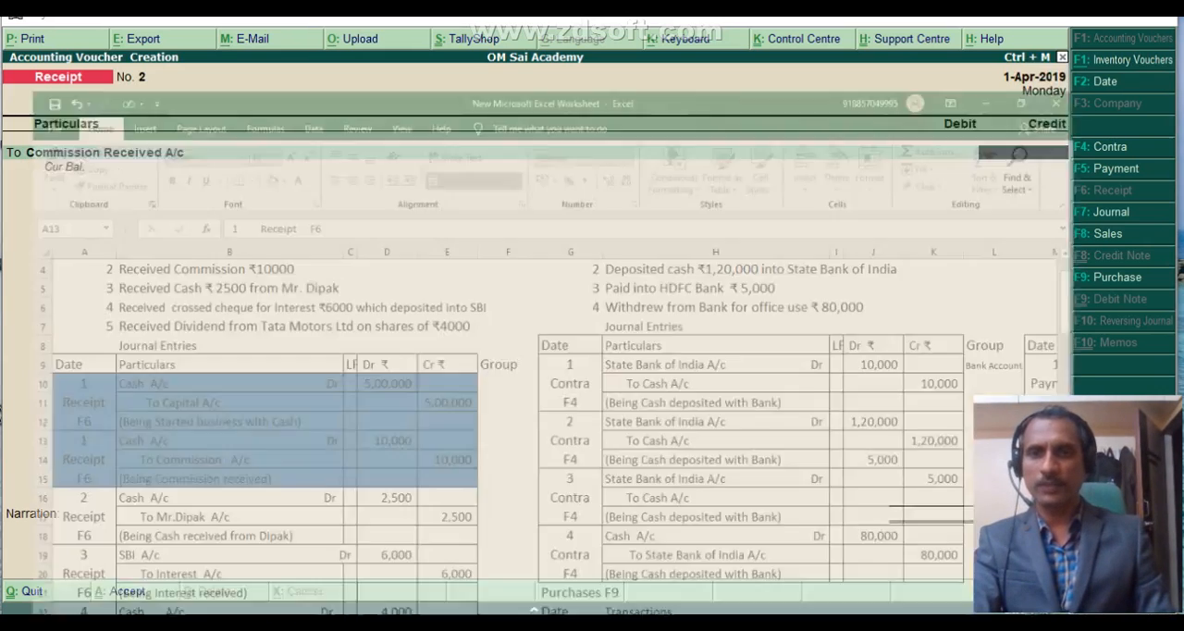
key("alt+Tab")
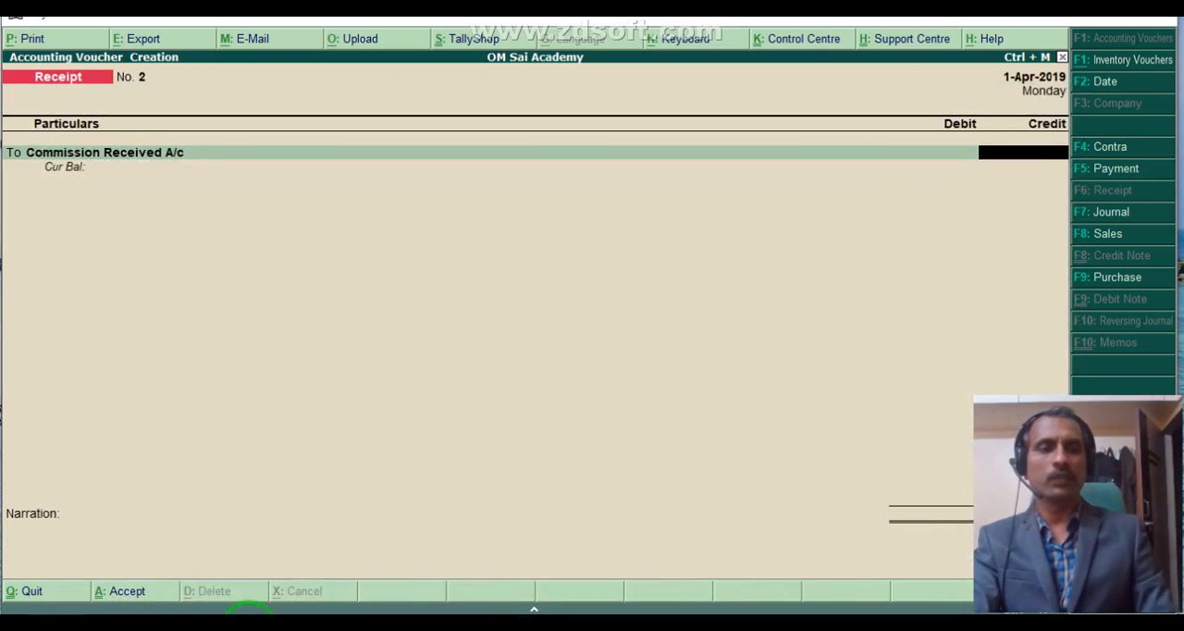
type("10000")
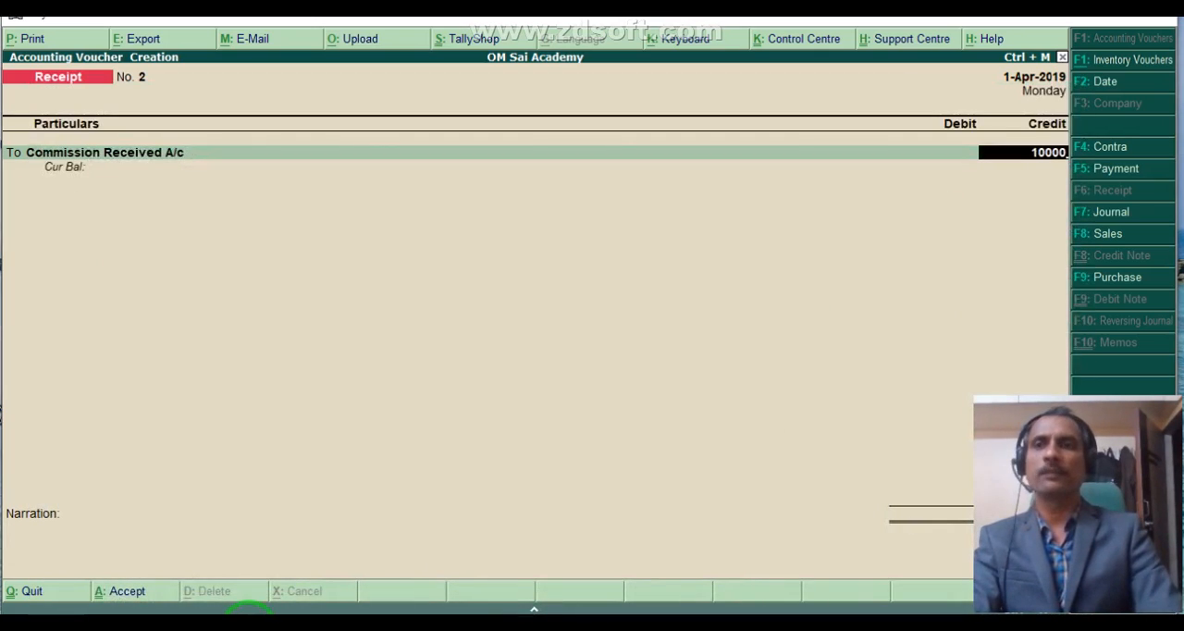
- Debit Cash with 10,000 in the commission receipt voucher, set the narration to 2 and save the voucher
key("Return")
key("Down")
key("Return")
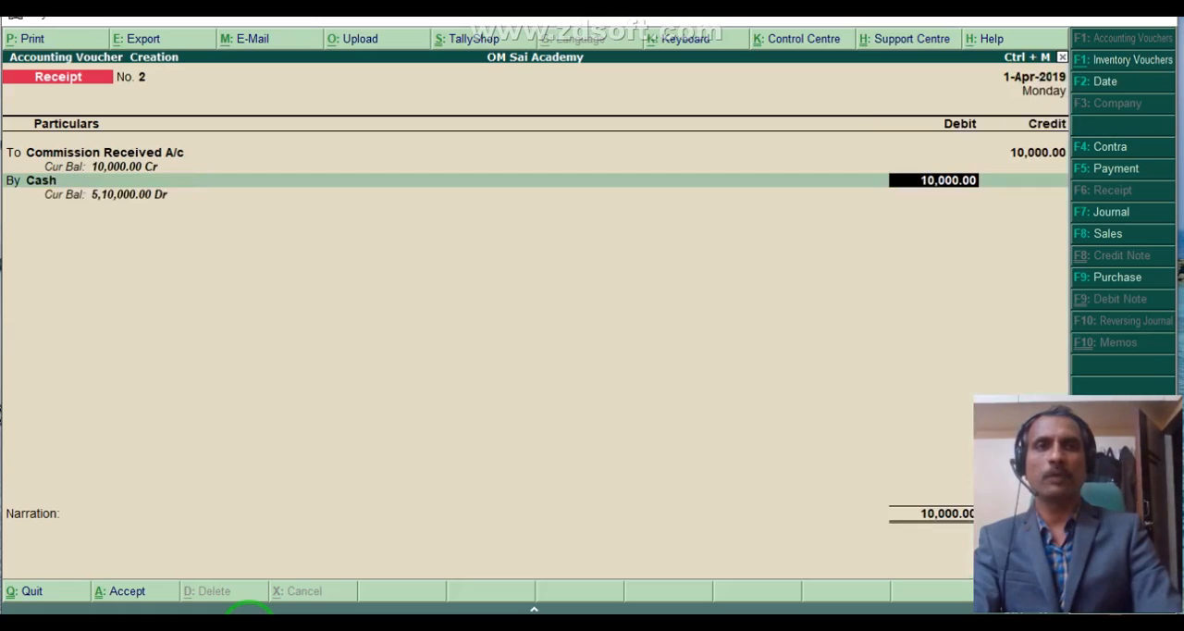
key("Return")
key("Return")
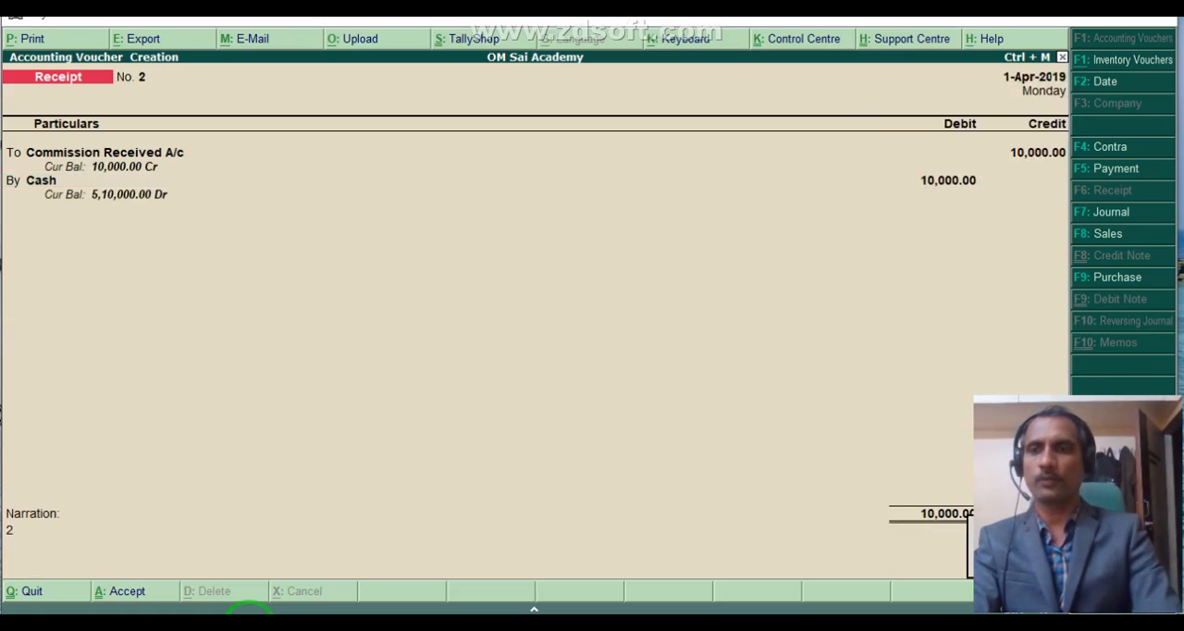
key("Return")
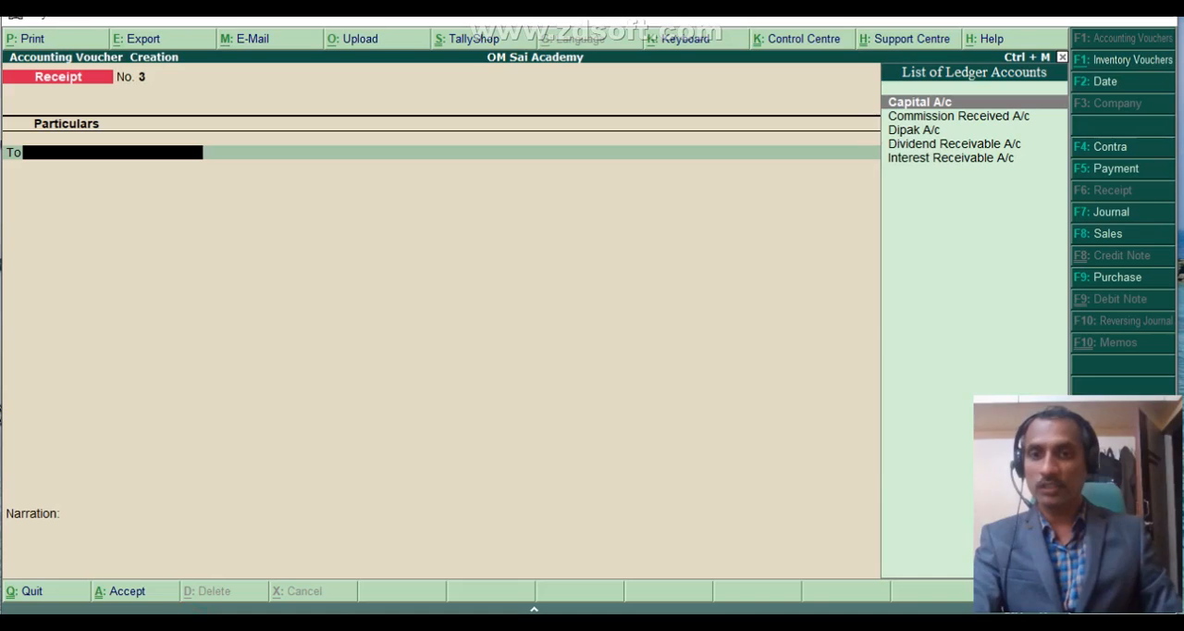
- Switch to the Excel worksheet and compare the interest and 2,500 cash receipt transactions with their journal entries
key("alt+Tab")
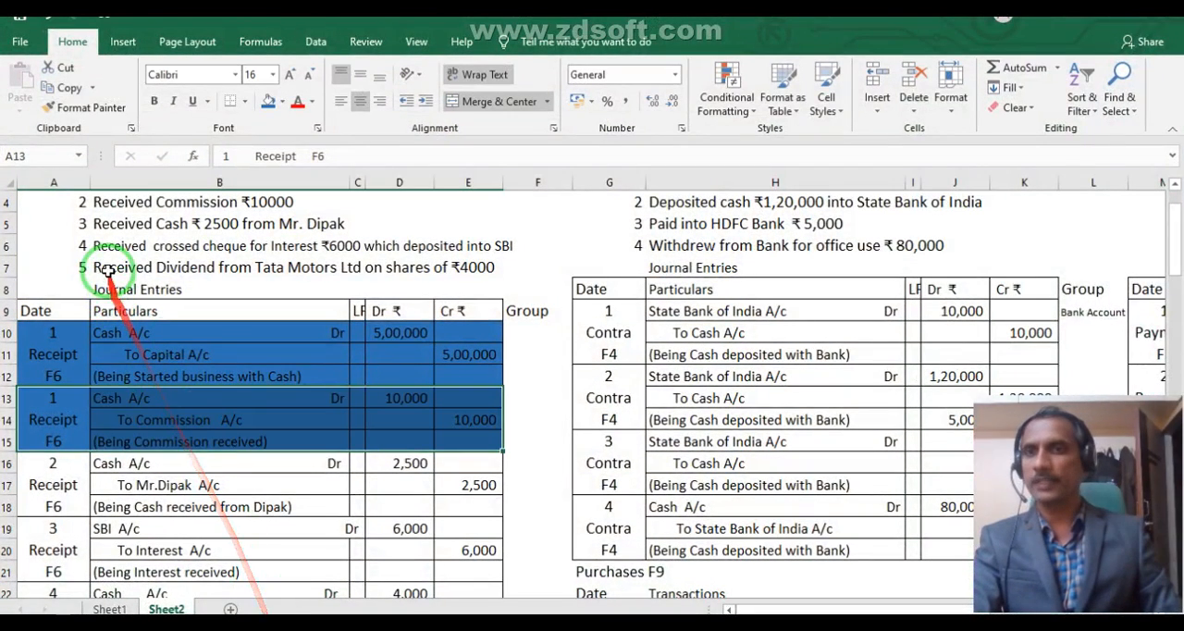
left_click(110, 251)
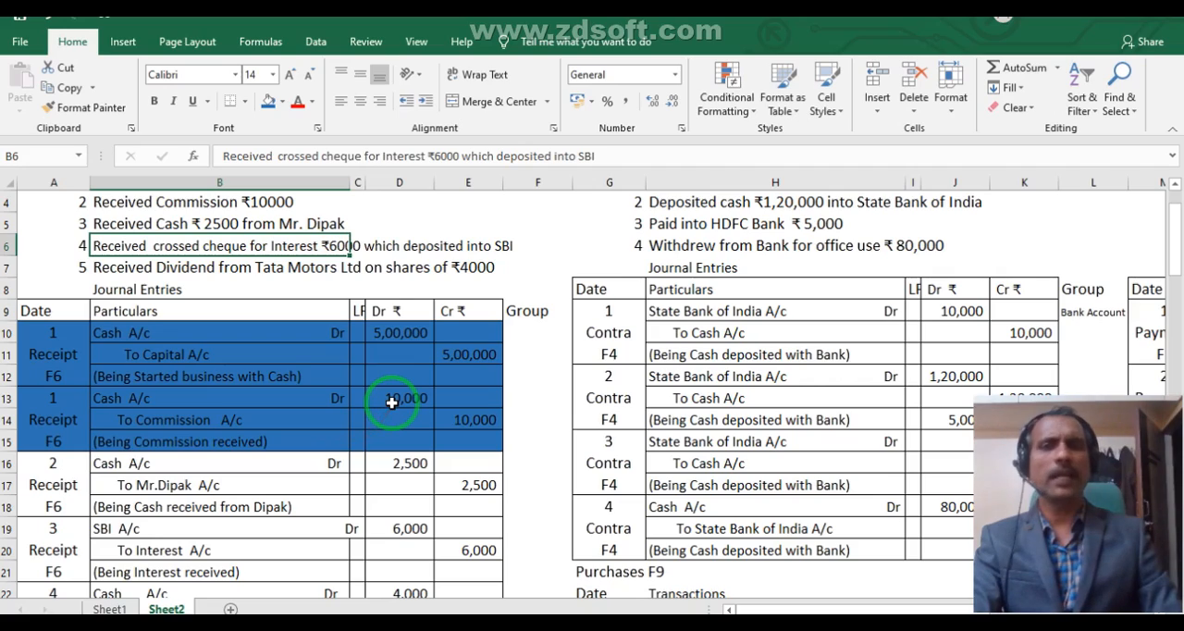
left_click(180, 527)
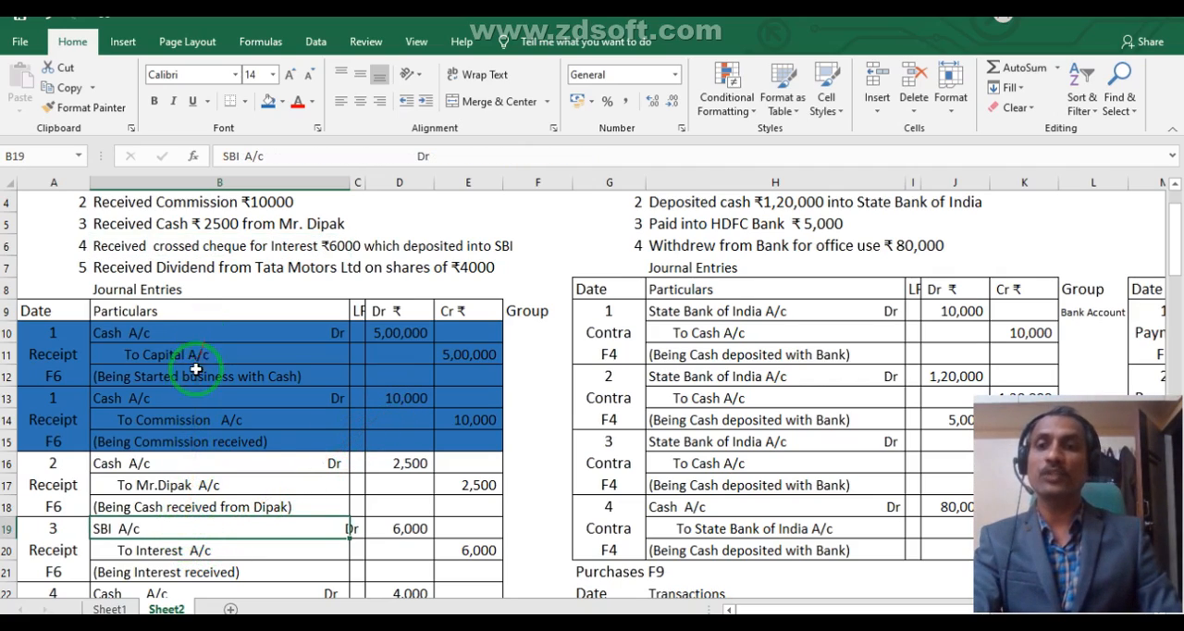
left_click(162, 477)
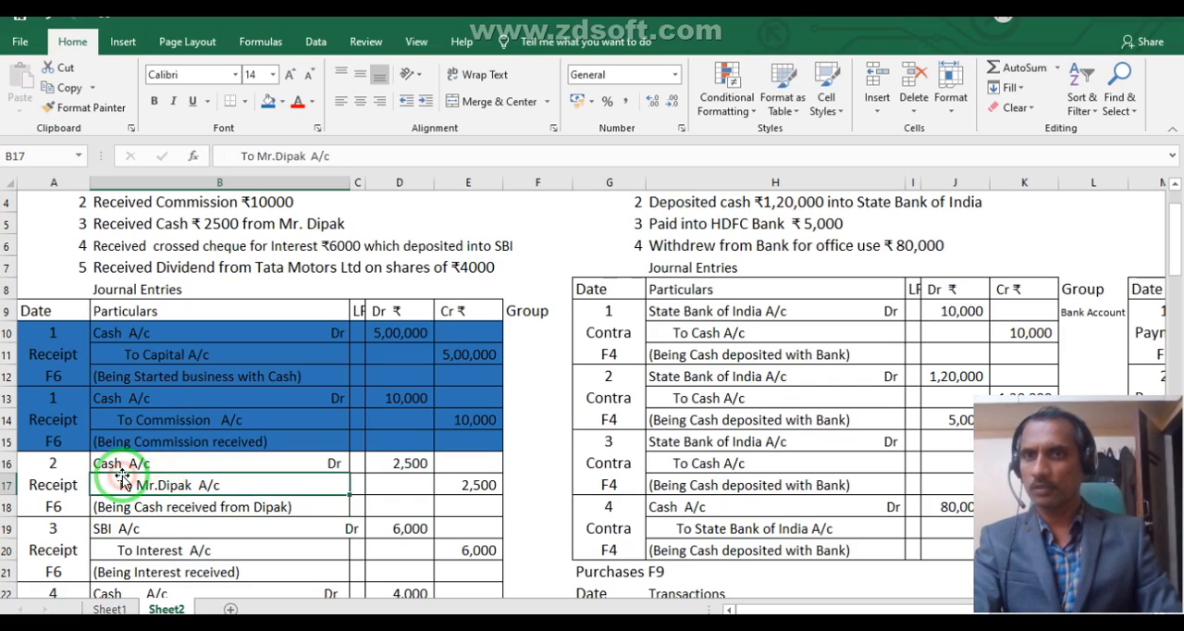
left_click(118, 225)
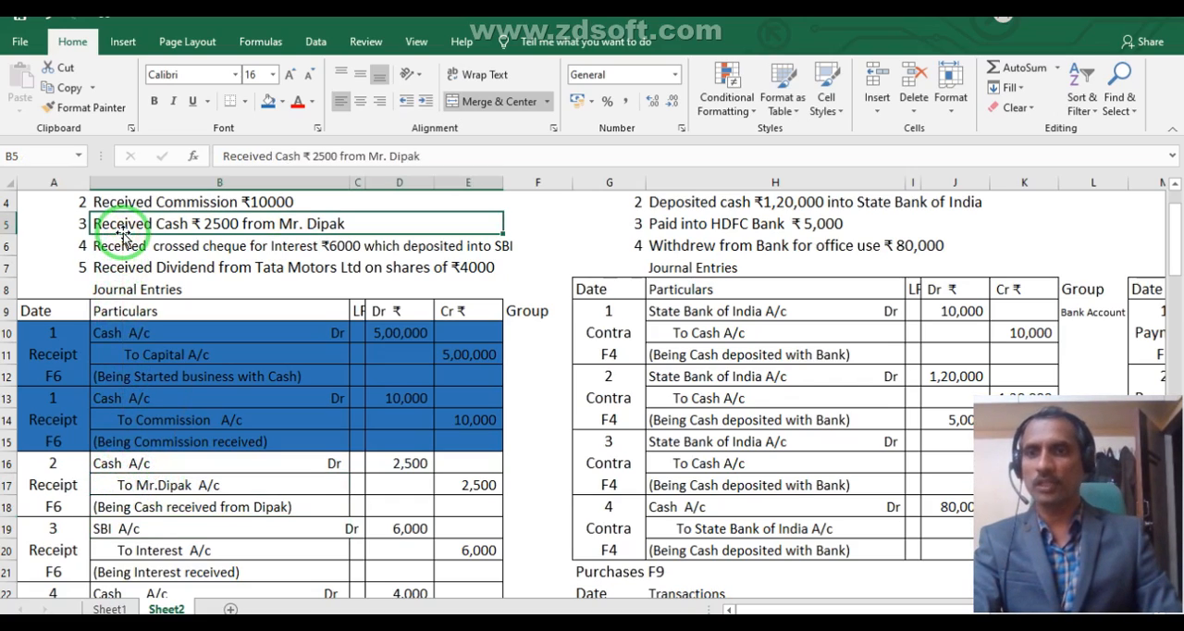
left_click(115, 479)
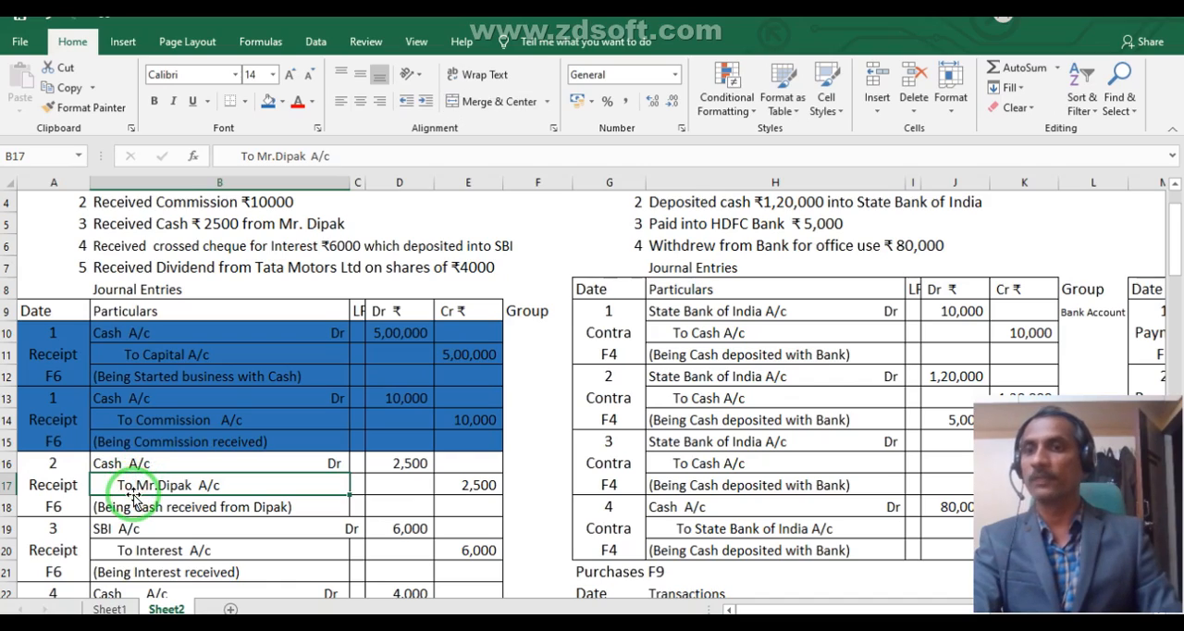
left_click(39, 467)
left_click(39, 414)
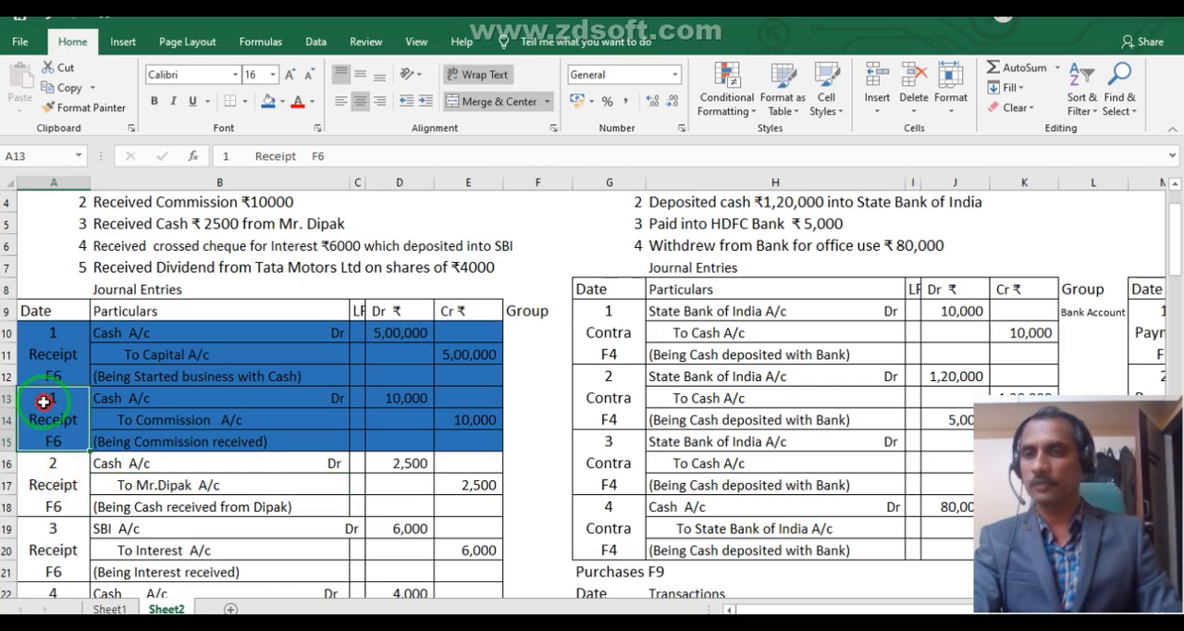
- Shade the 2,500 cash receipt journal entry in A16:E18 and its transaction in B5 with the same blue
left_click_drag(37, 476, 436, 491)
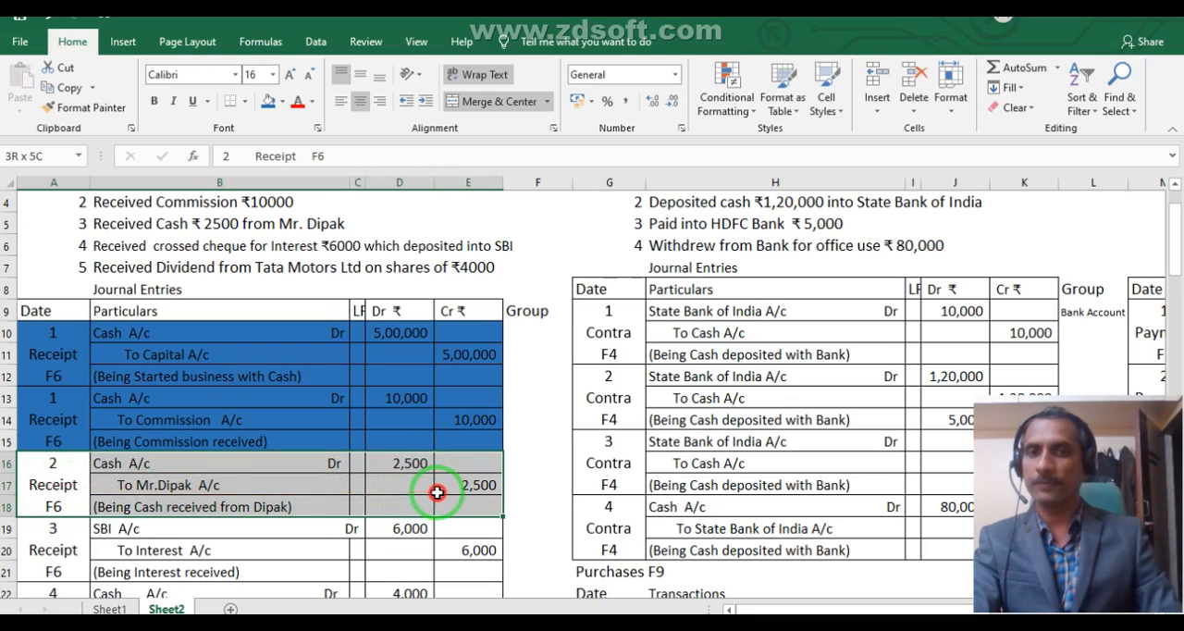
left_click(268, 100)
left_click(227, 224)
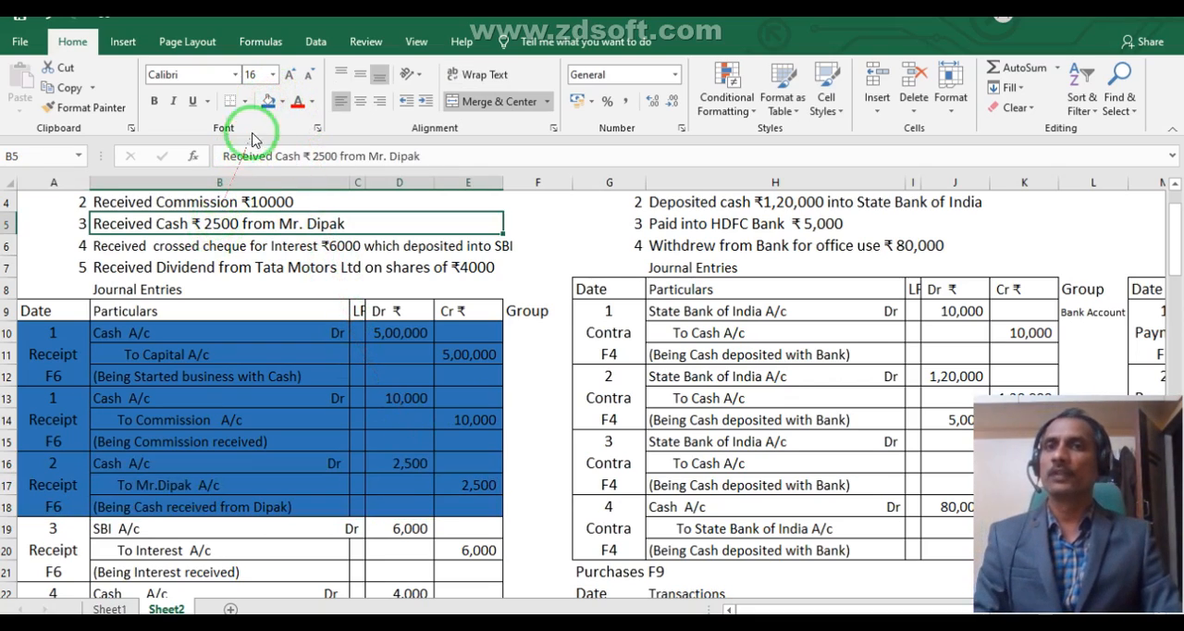
left_click(265, 100)
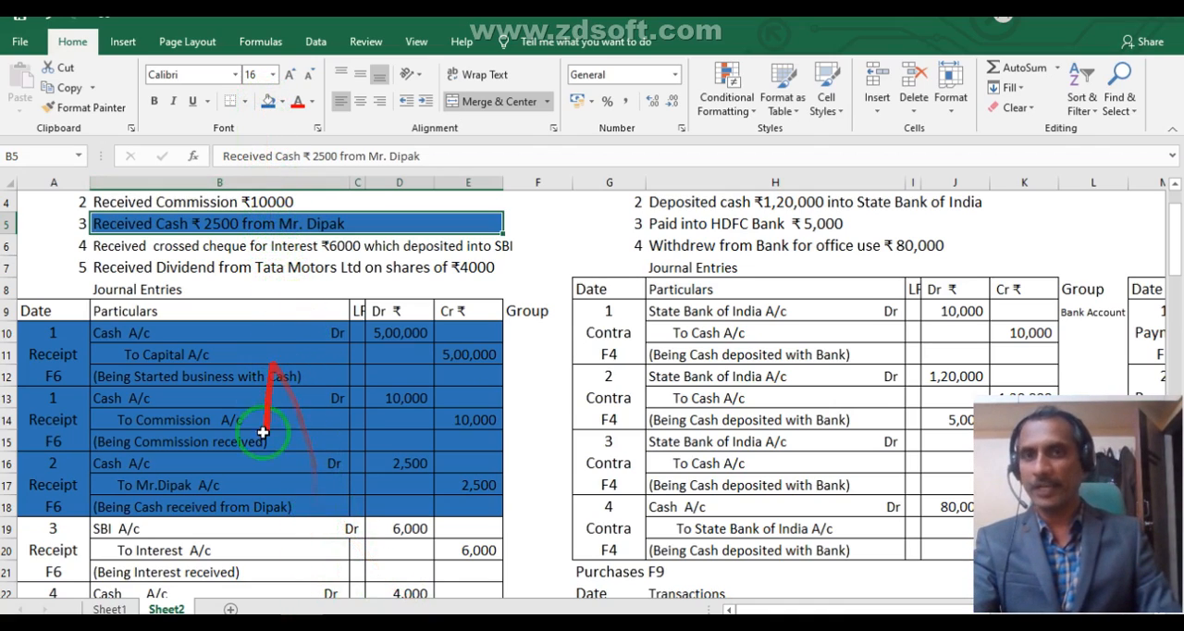
- Switch to Tally and credit the payer's personal ledger with 2500 on account in the new receipt voucher, checking the amount in Excel
mouse_move(298, 623)
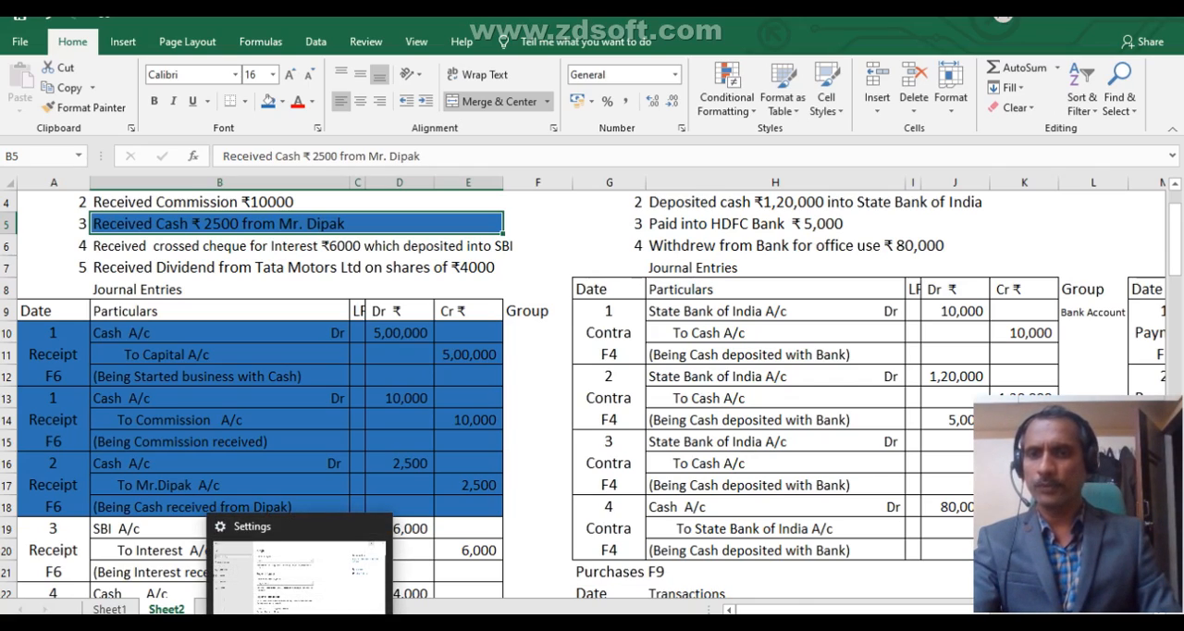
left_click(445, 623)
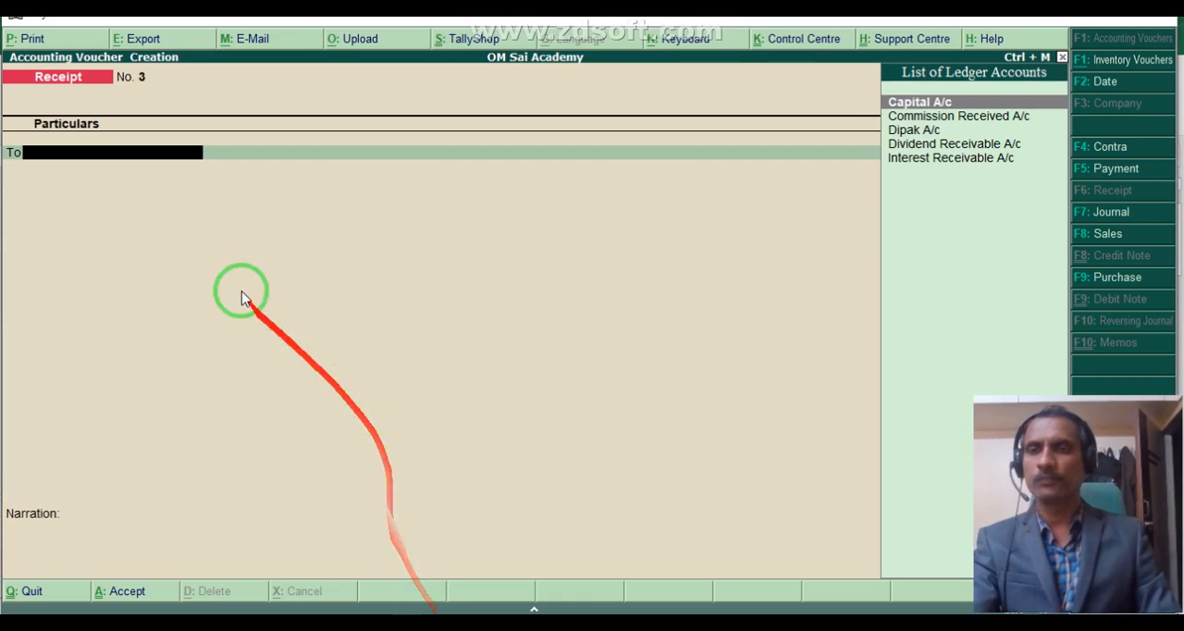
type("Dip")
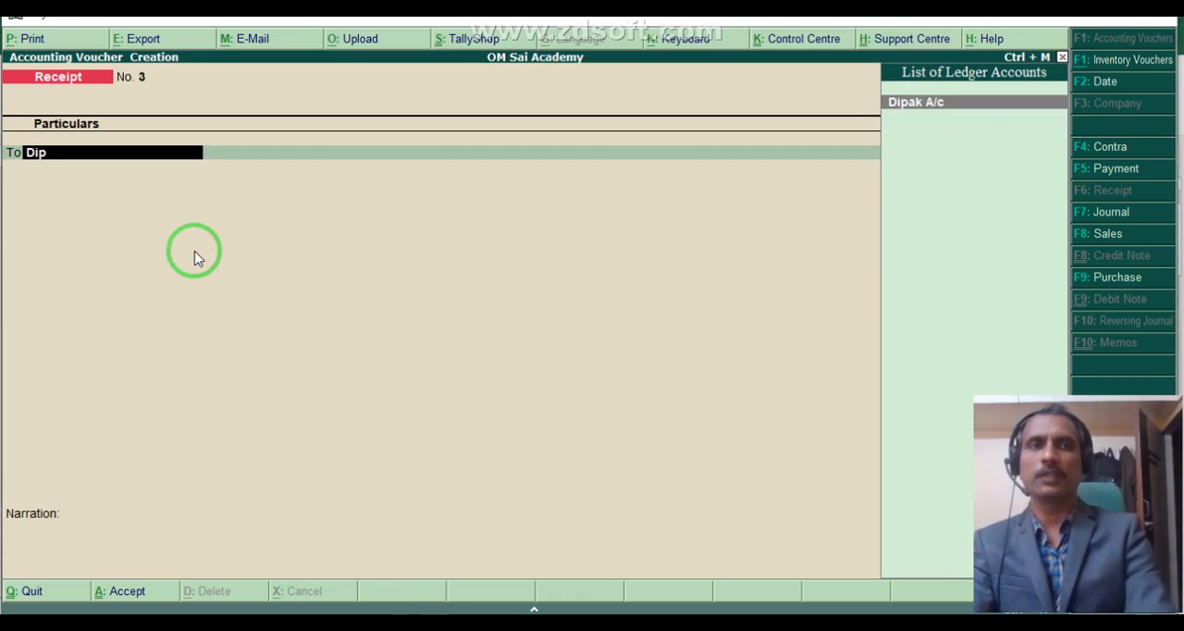
key("Return")
mouse_move(190, 258)
left_mouse_down()
mouse_move(185, 317)
mouse_move(261, 610)
left_mouse_up()
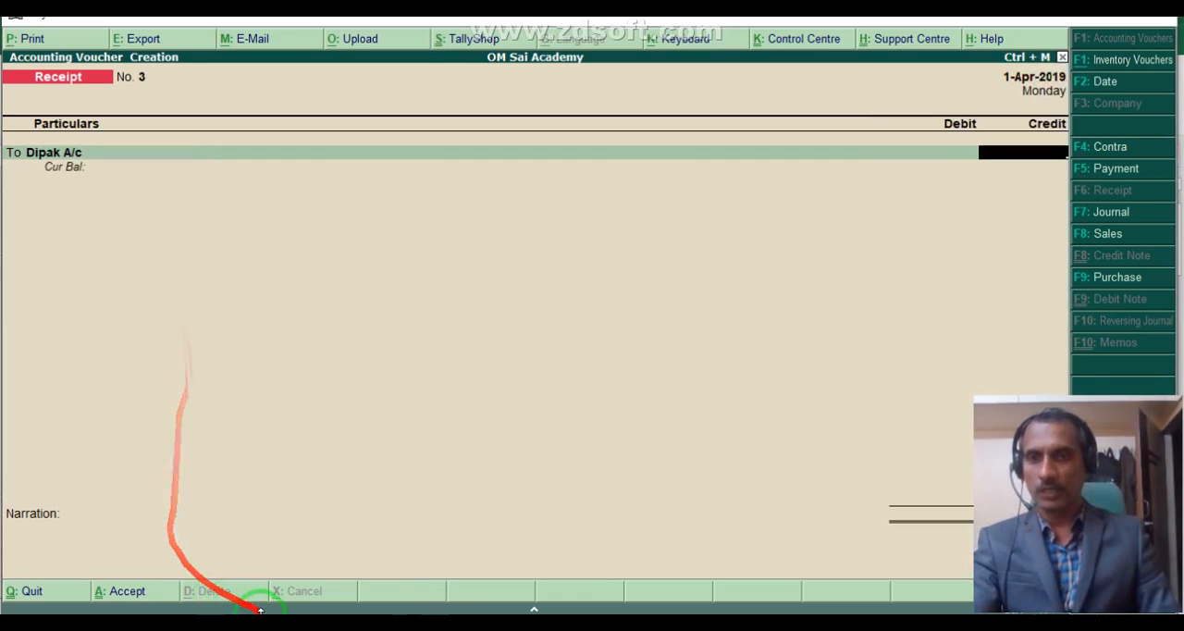
left_click(273, 623)
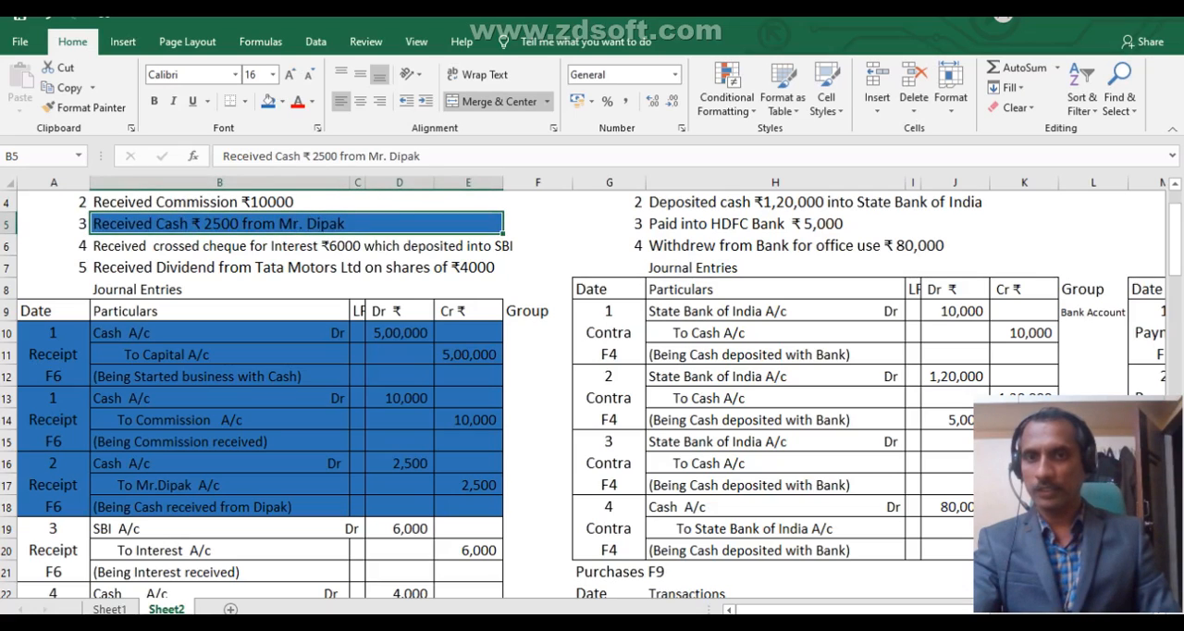
key("alt+Tab")
type("2500")
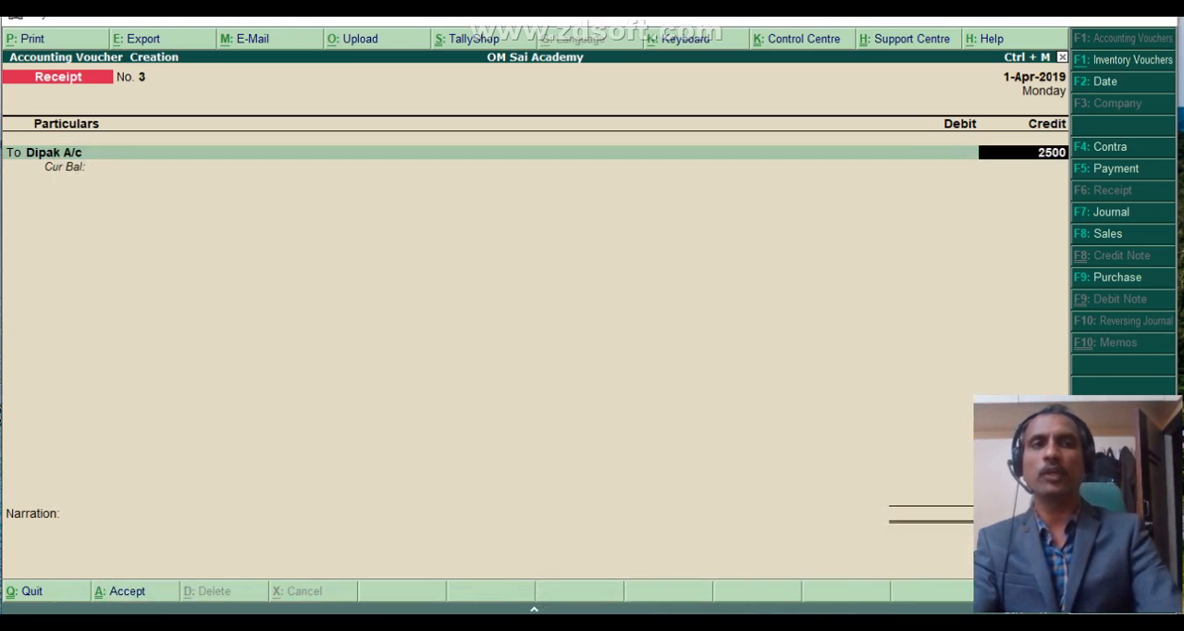
key("Return")
key("Return")
key("Return")
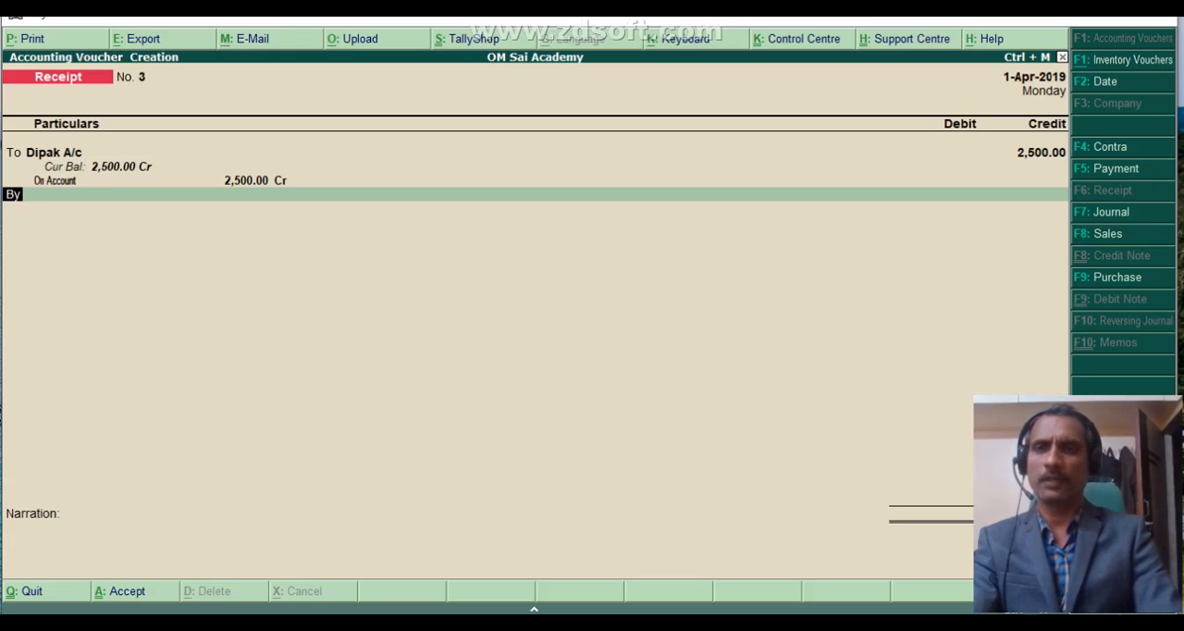
- Debit Cash with 2,500 in the receipt voucher, leave the narration empty and save the voucher
key("Return")
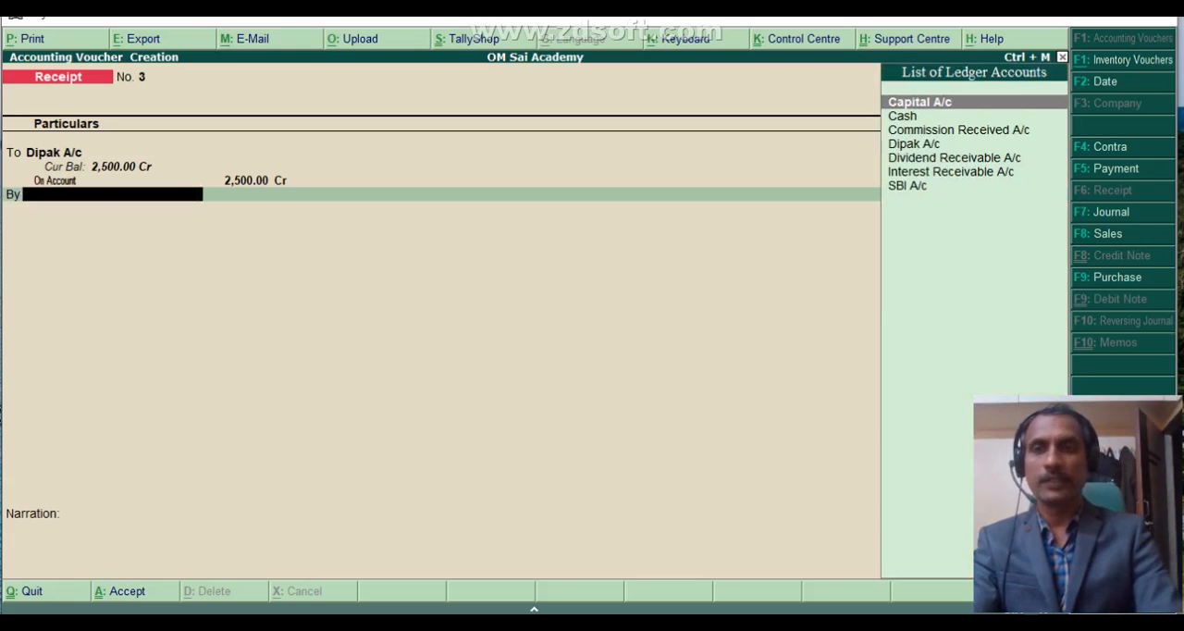
key("Down")
key("Return")
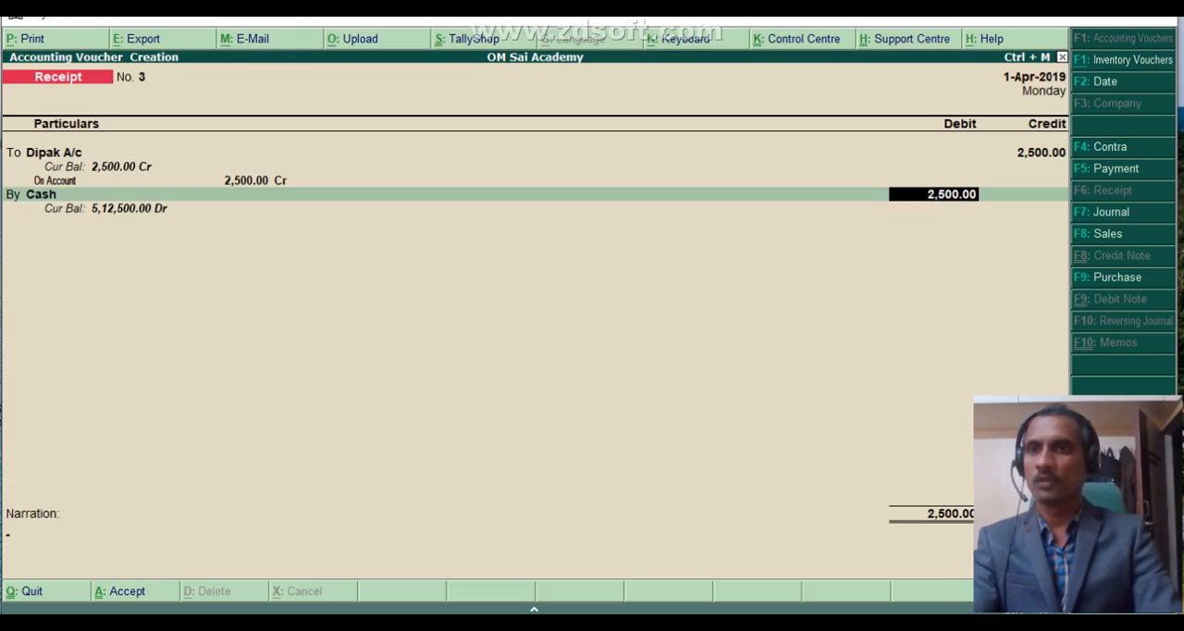
key("Return")
key("Return")
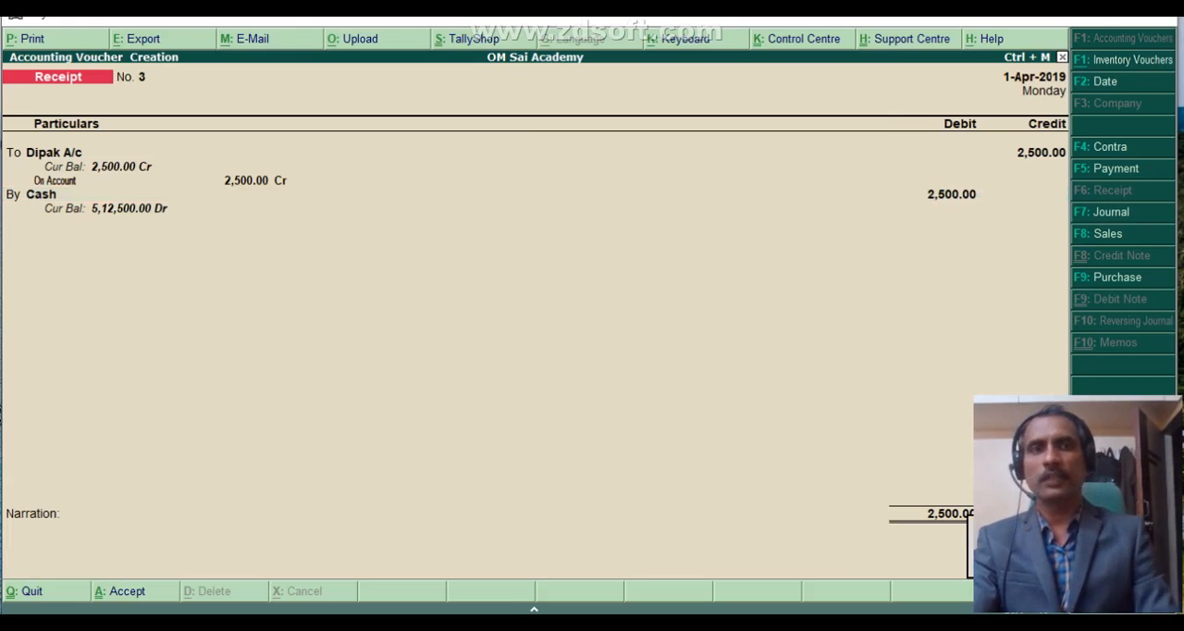
key("Return")
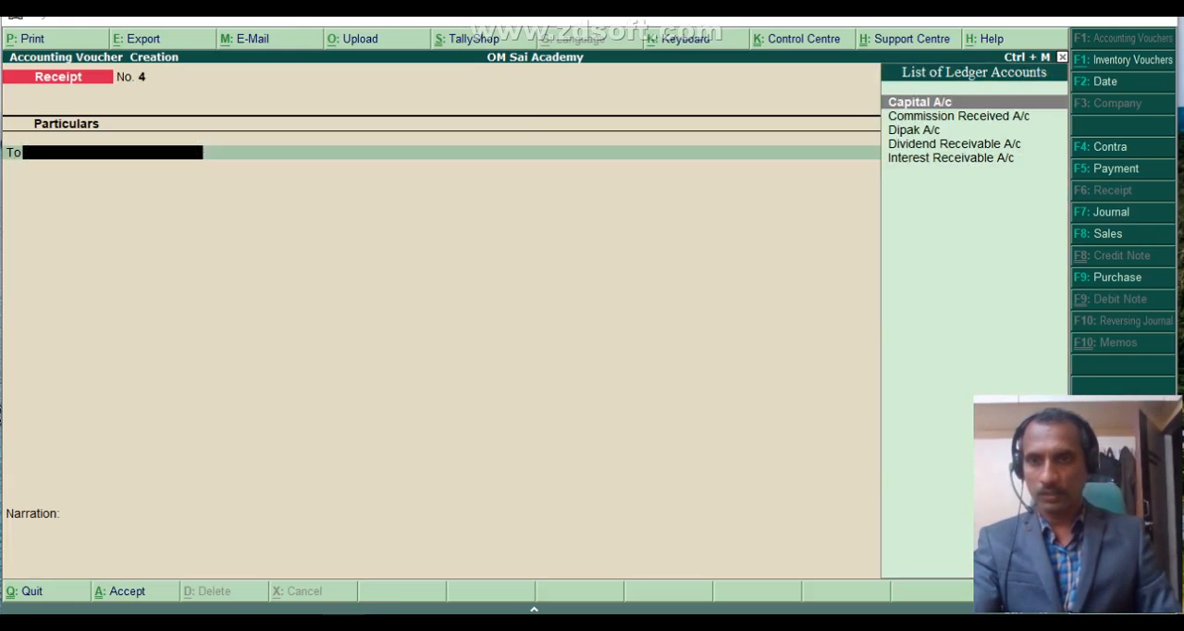
- Switch to Excel and shade the crossed-cheque interest transaction in B6:F6 with the same blue
key("alt+Tab")
left_click(97, 246)
left_click_drag(97, 247, 509, 241)
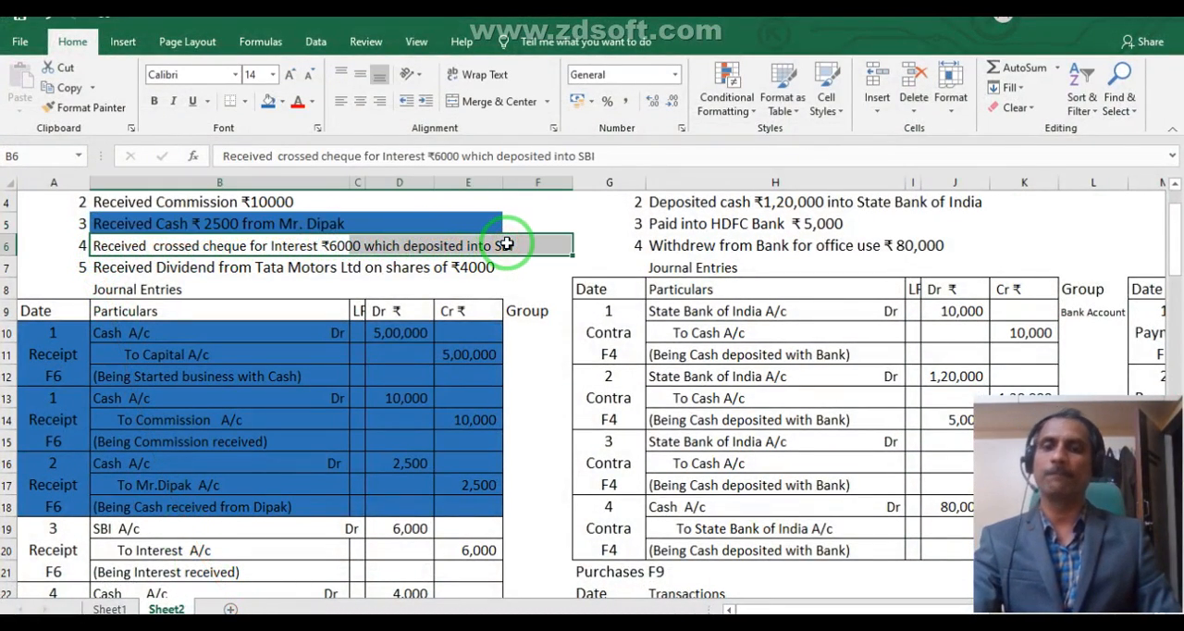
left_click(267, 102)
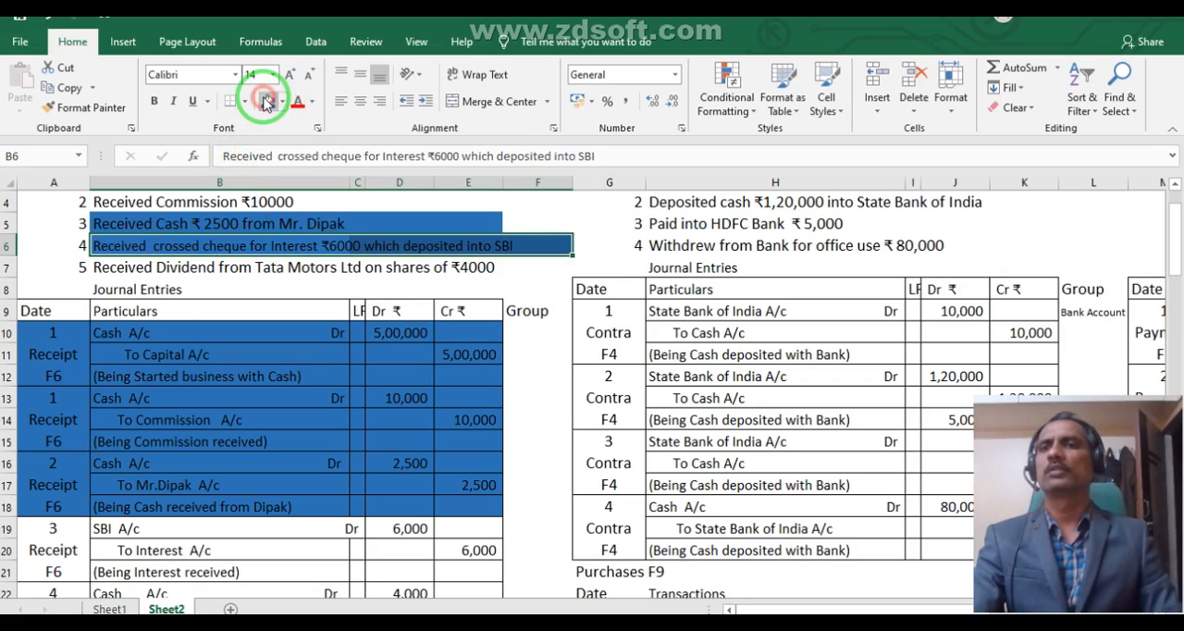
left_click(161, 534)
- Return to Tally and choose Interest Receivable A/c as the credited ledger of the new receipt voucher
left_click(450, 622)
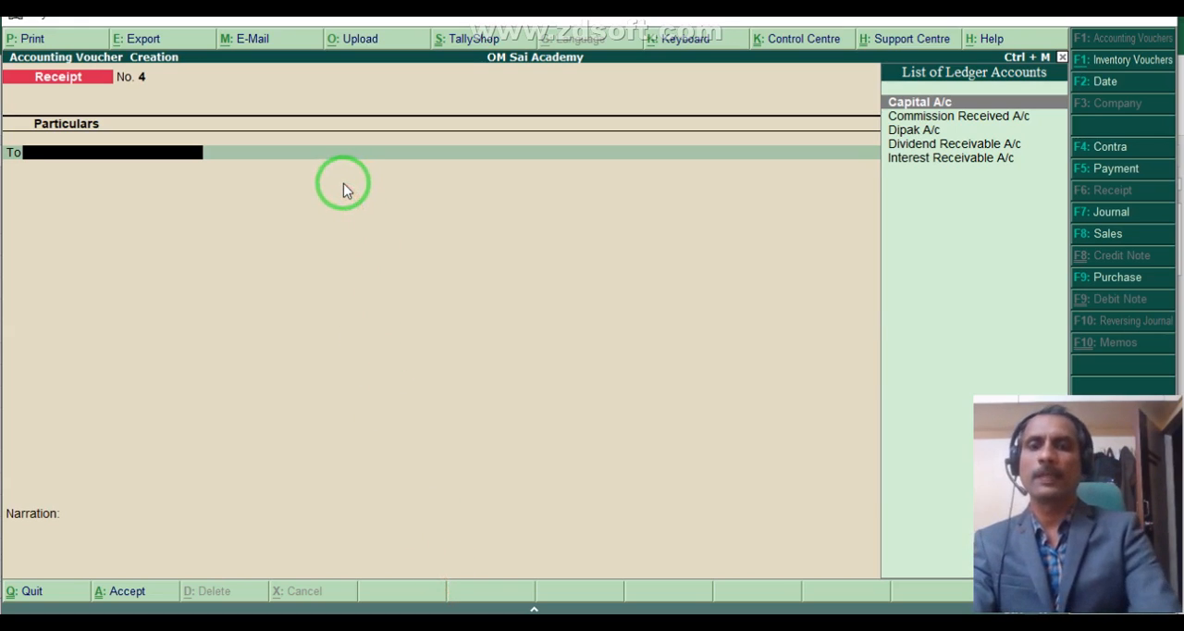
type("i")
key("Return")
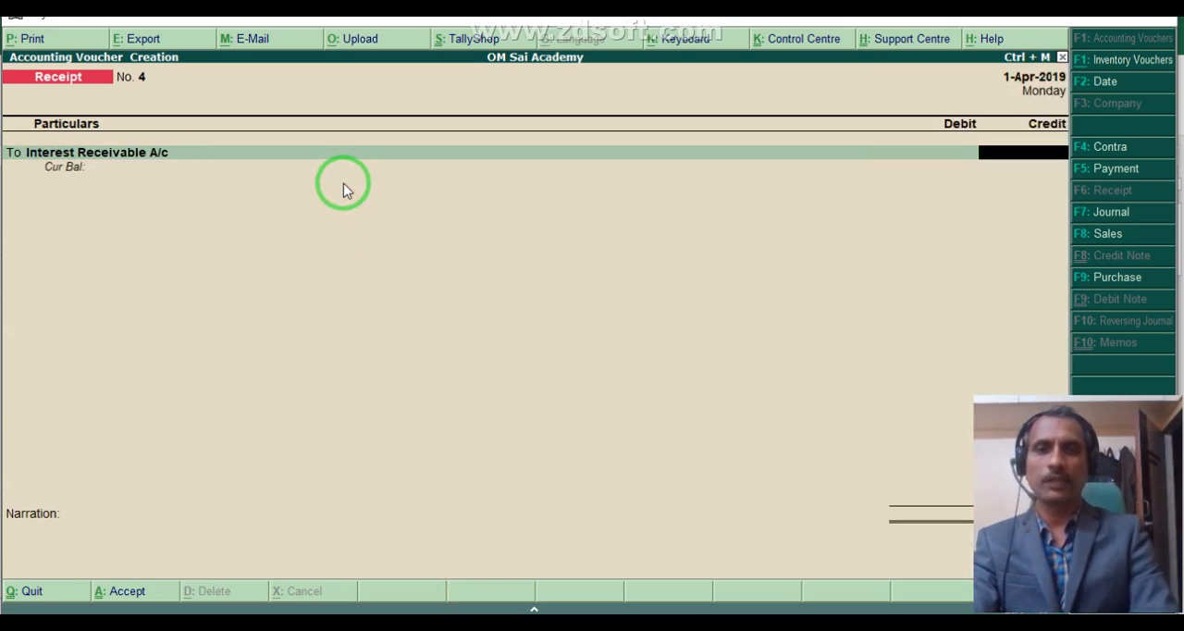
- Shade the interest journal entry in A19:E21 of the Excel worksheet with the same blue
left_click(272, 622)
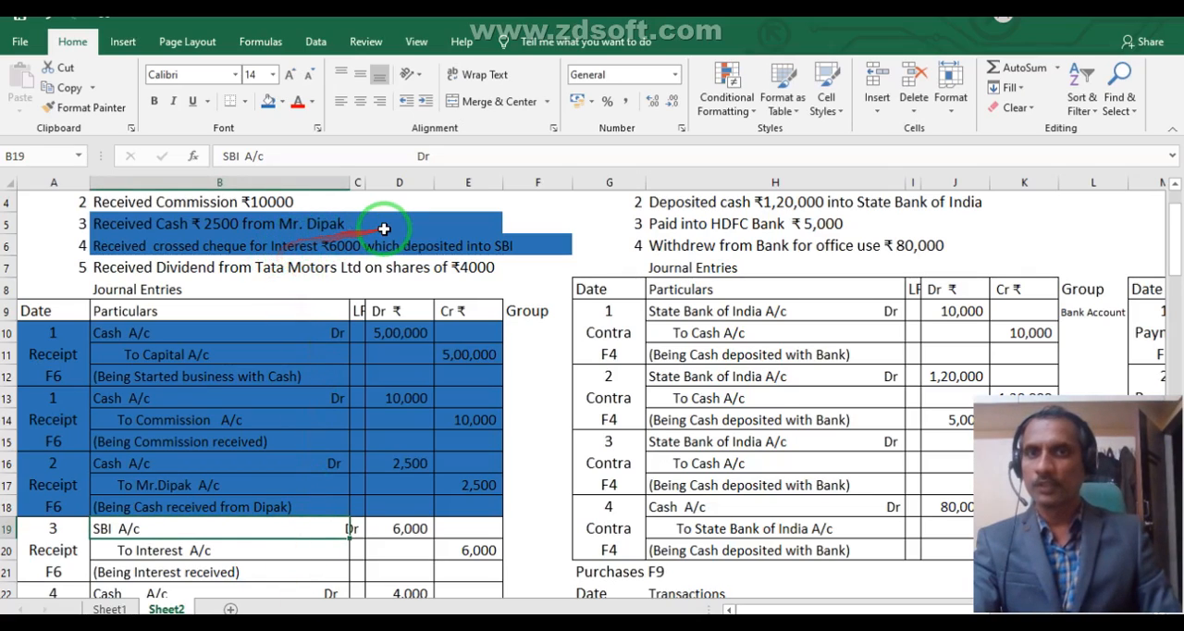
left_click_drag(78, 535, 431, 529)
left_click(268, 100)
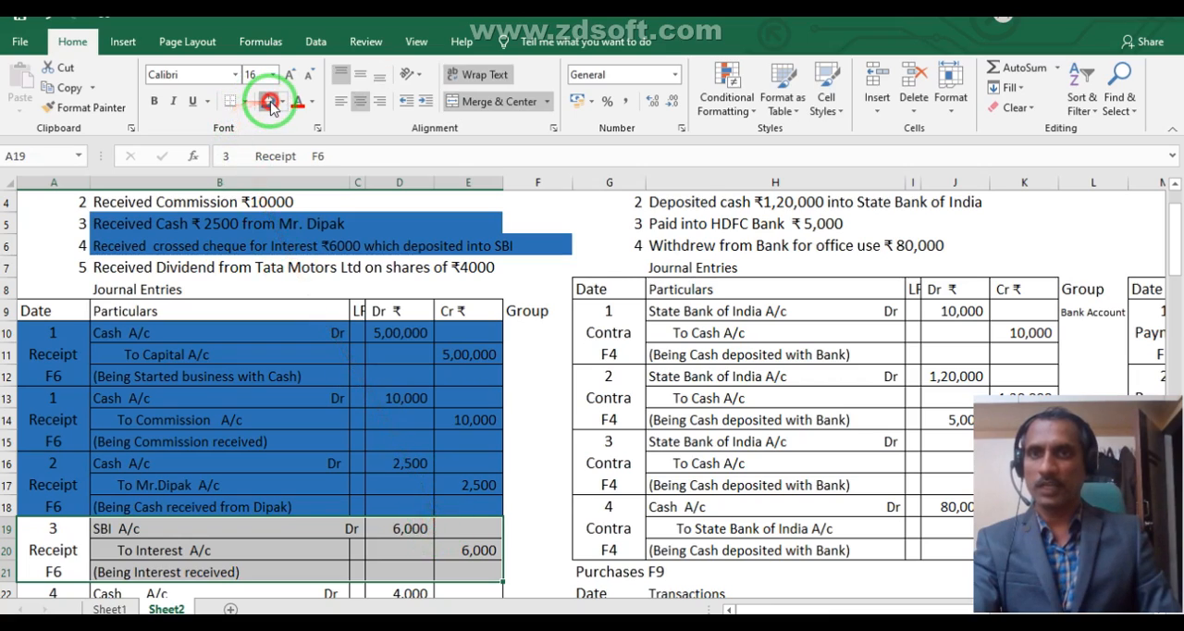
scroll(269, 185, "down", 1)
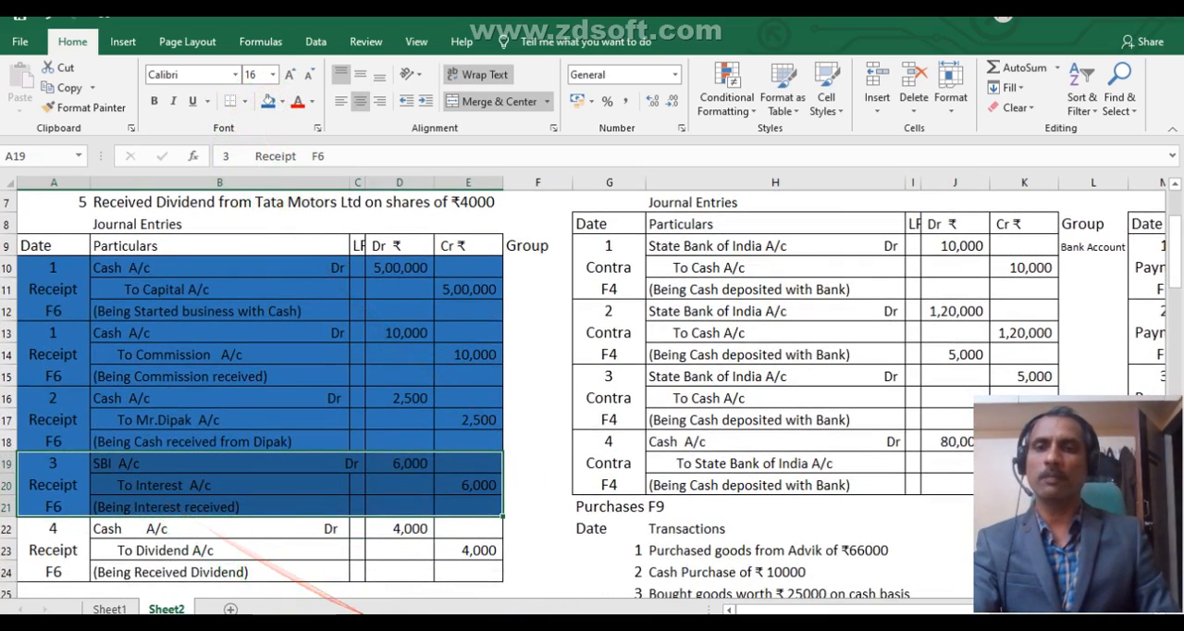
- Return to Tally, set the Interest Receivable A/c credit to 6000 and start the debit line
key("alt+Tab")
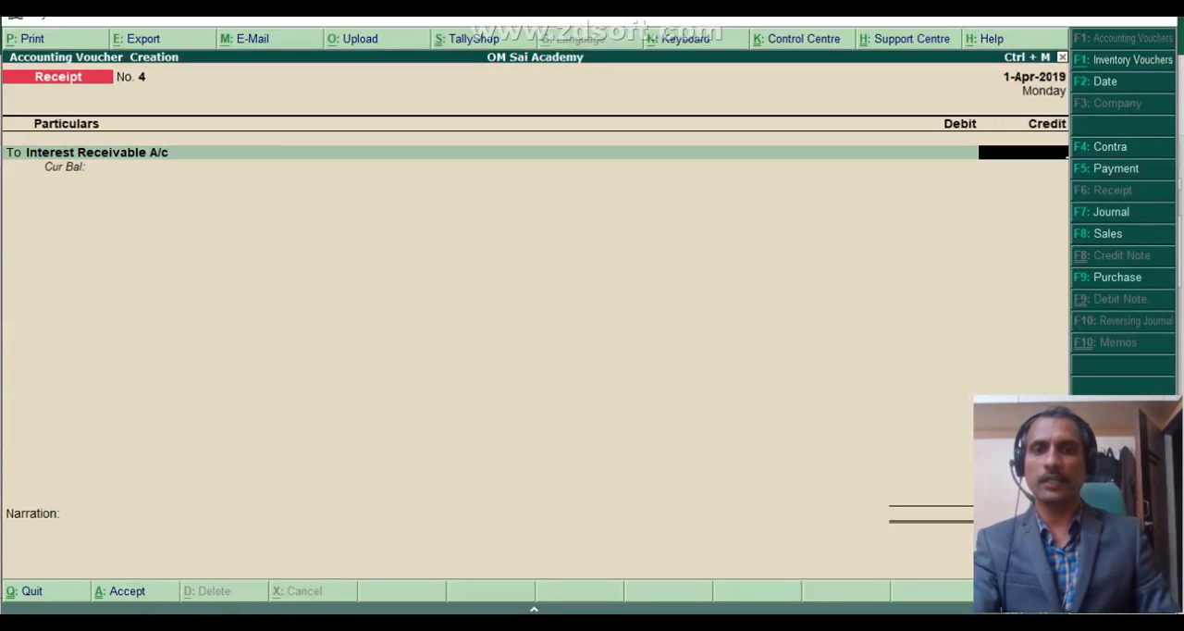
left_click(439, 613)
left_click(438, 613)
type("6000")
key("Return")
key("Return")
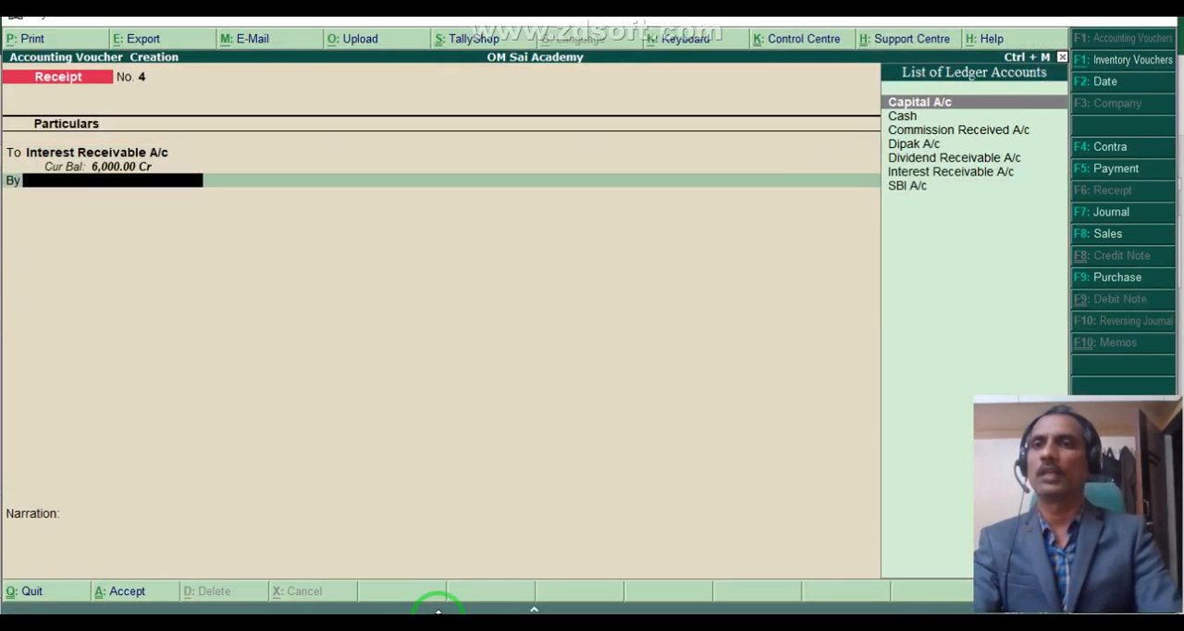
- Debit SBI A/c with 6,000 in the interest receipt voucher
type("s")
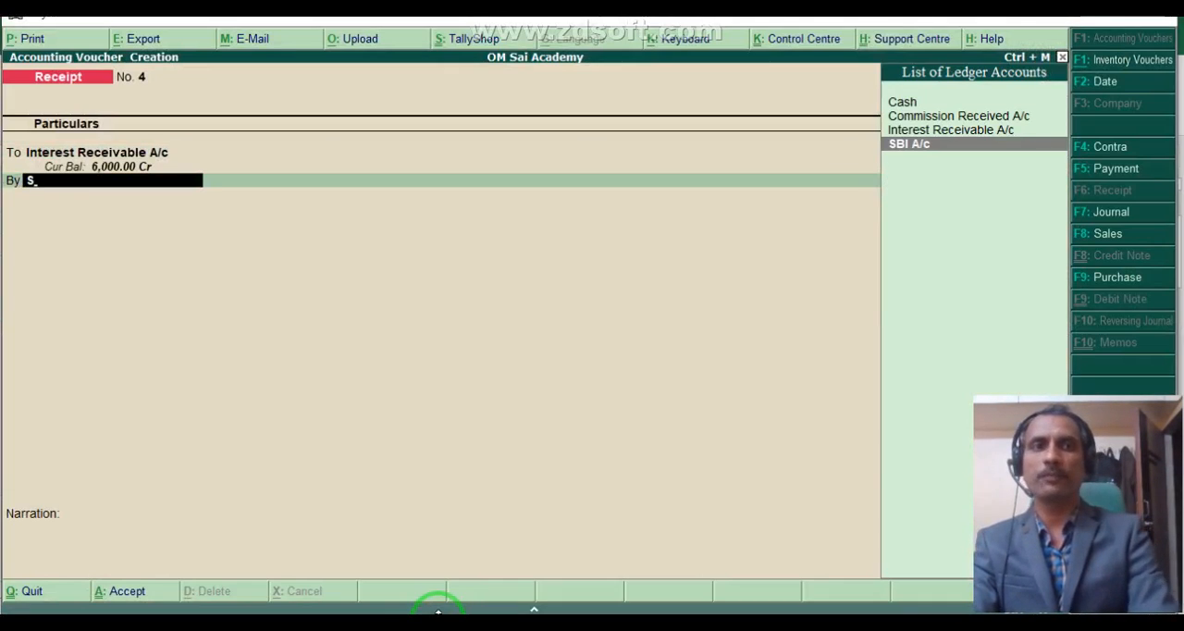
key("Return")
- Allocate the SBI A/c receipt as Cheque/DD with instrument number 123001 from ICICI Bank (India) and save the voucher
key("Return")
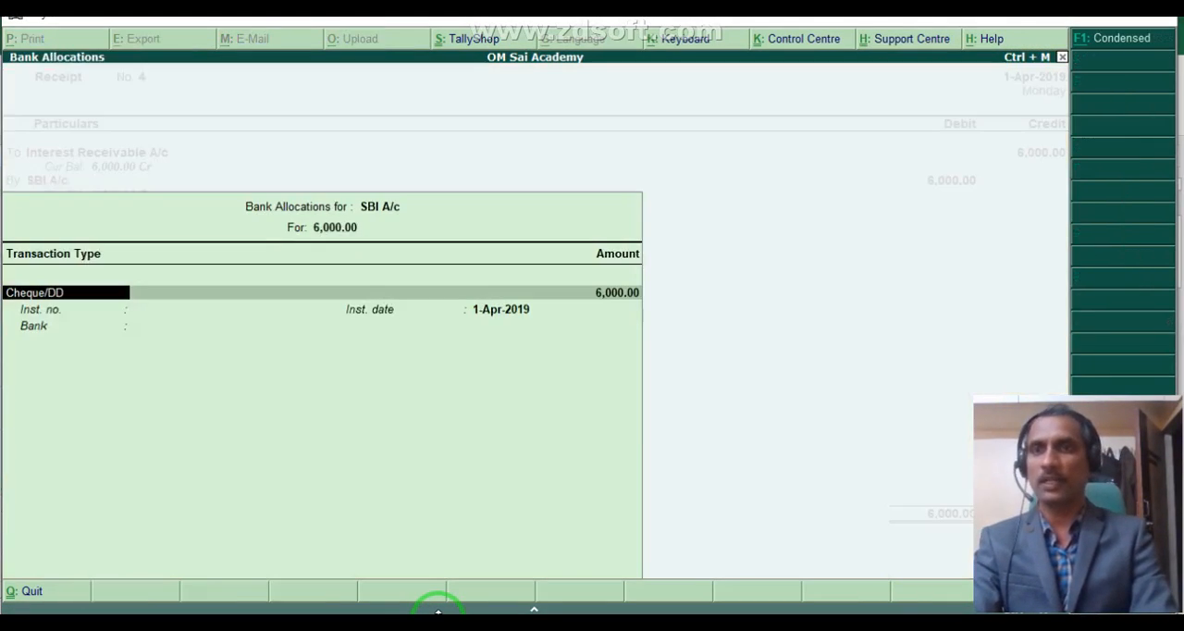
key("Return")
key("Return")
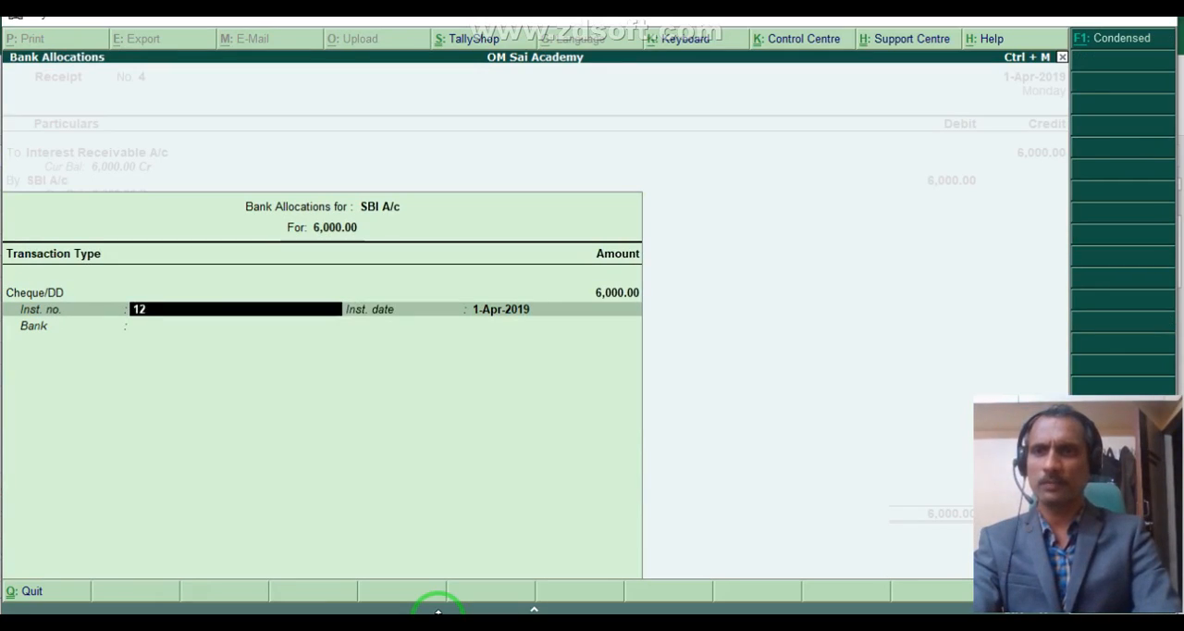
key("Return")
key("Return")
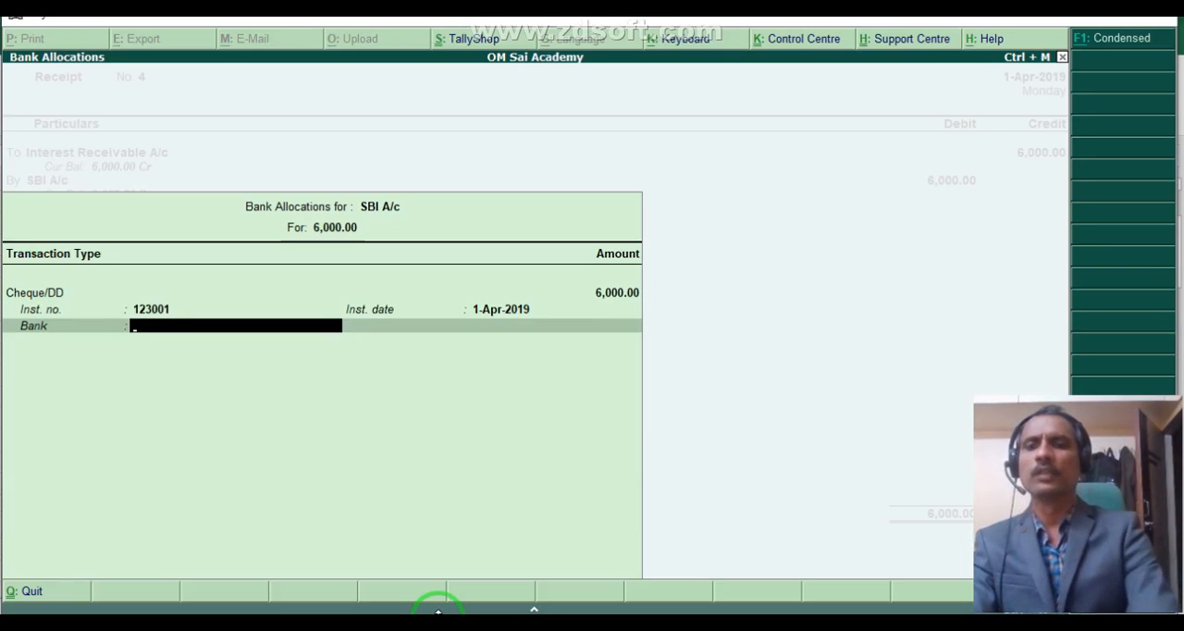
type("H")
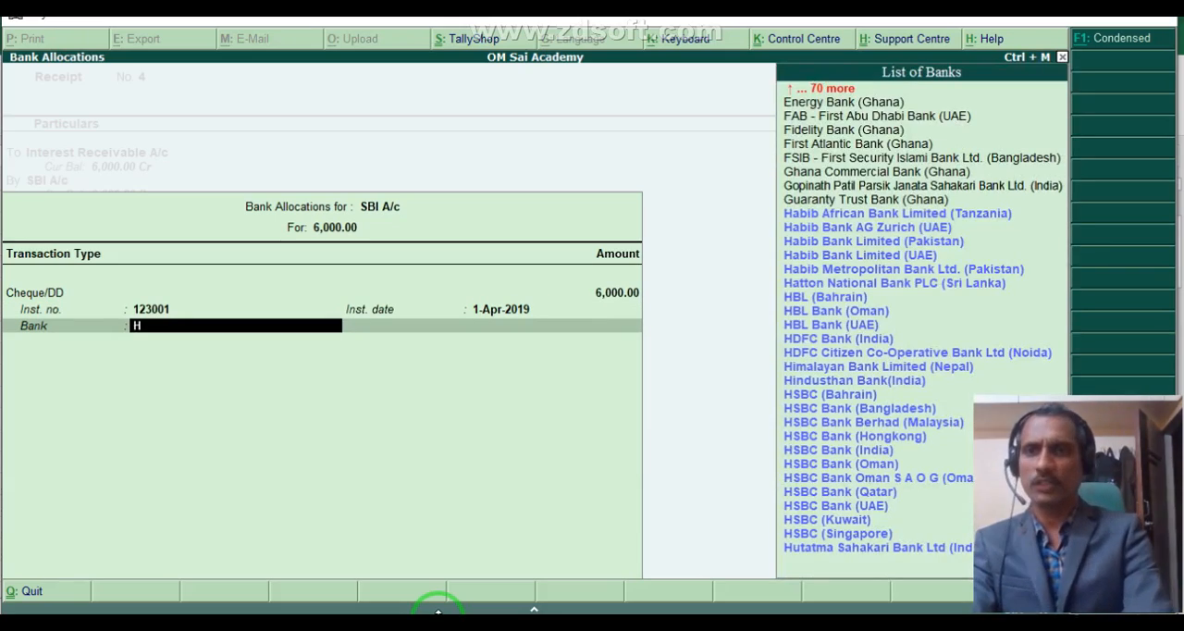
key("BackSpace")
type("II")
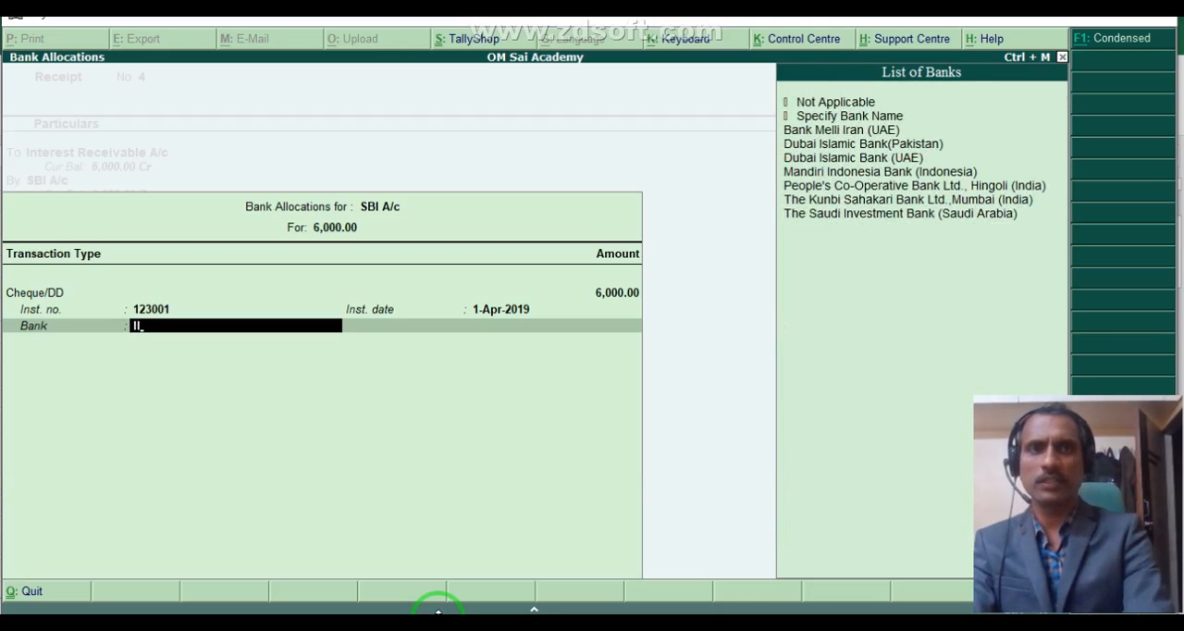
key("BackSpace")
type("c")
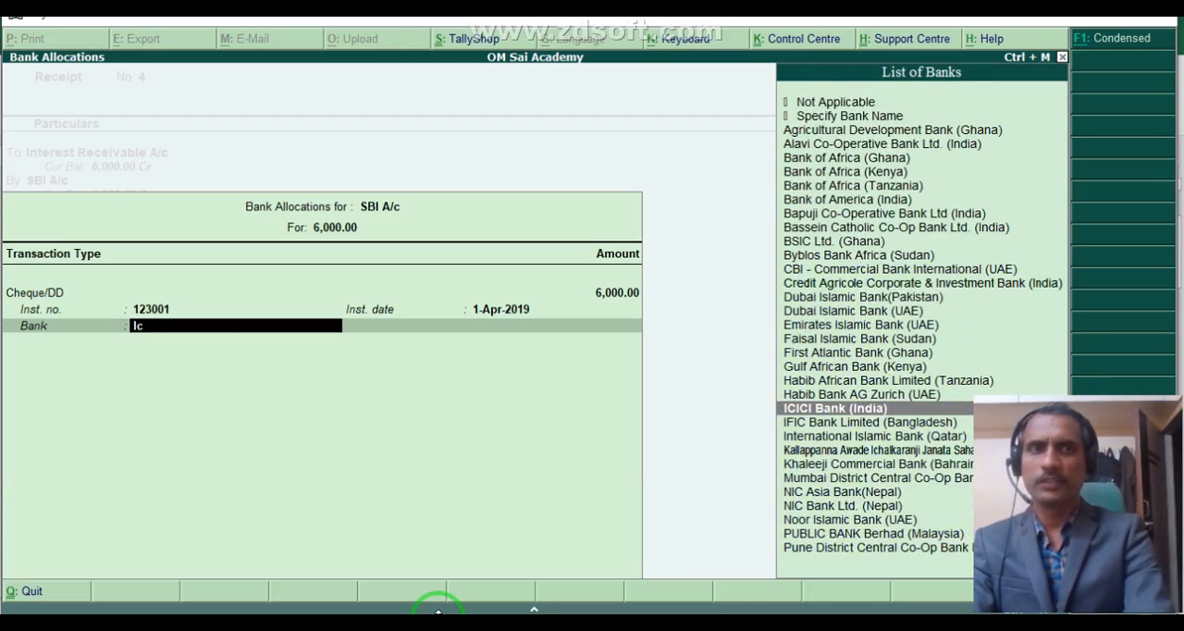
key("Return")
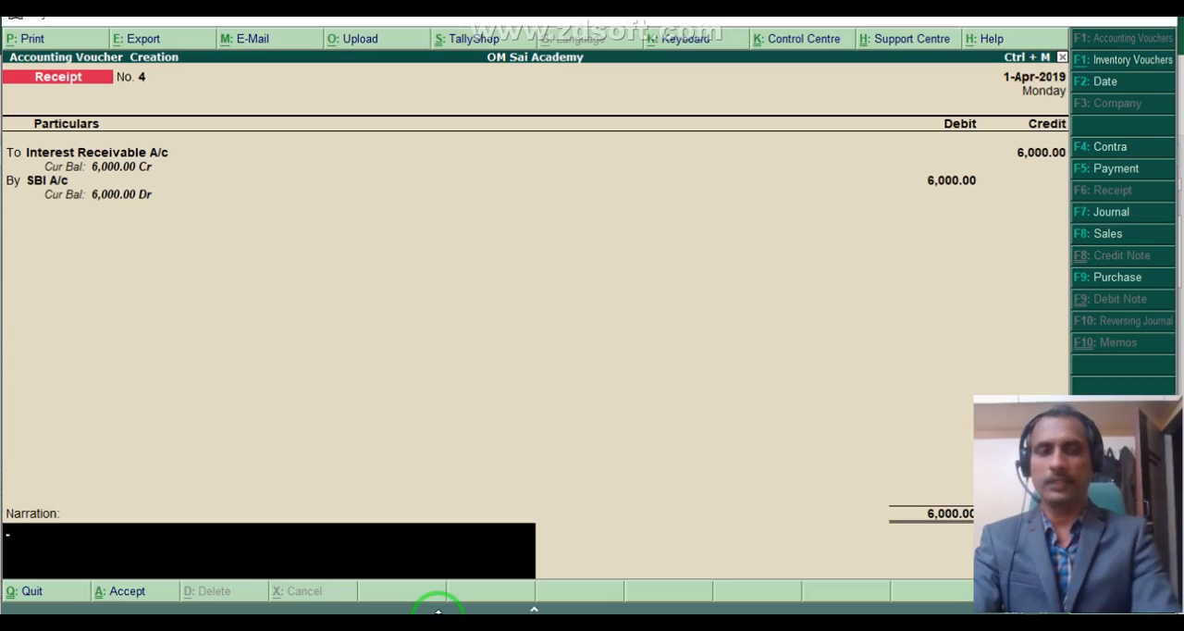
key("Return")
key("Return")
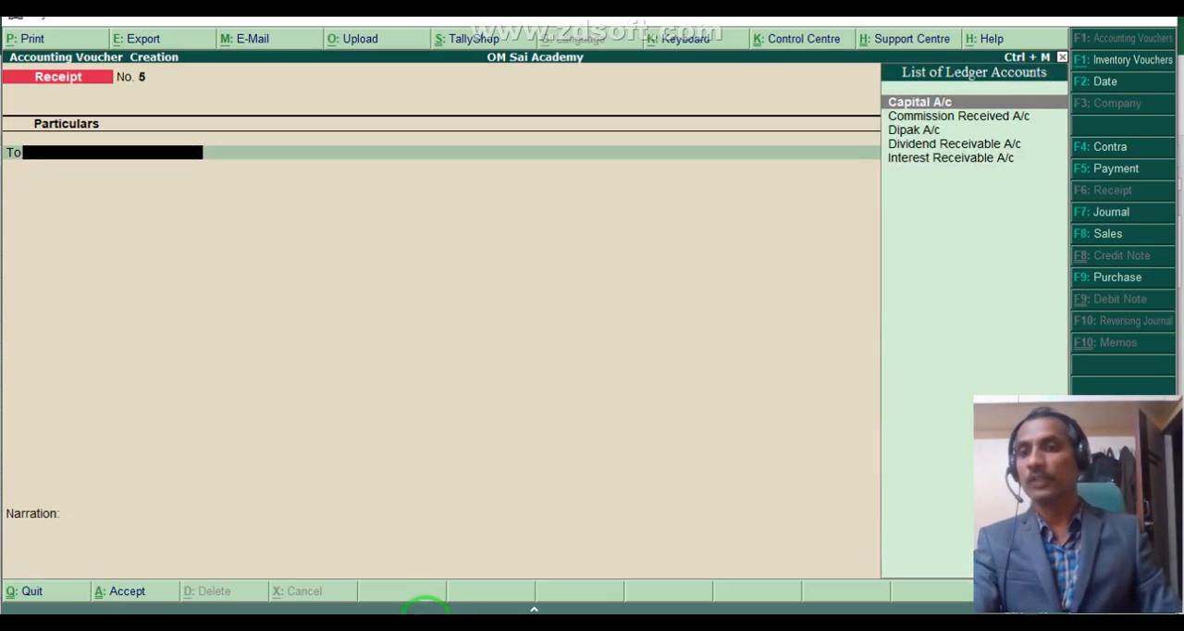
- Switch to the Excel worksheet and select the dividend journal entry in A22:E24
key("alt+Tab")
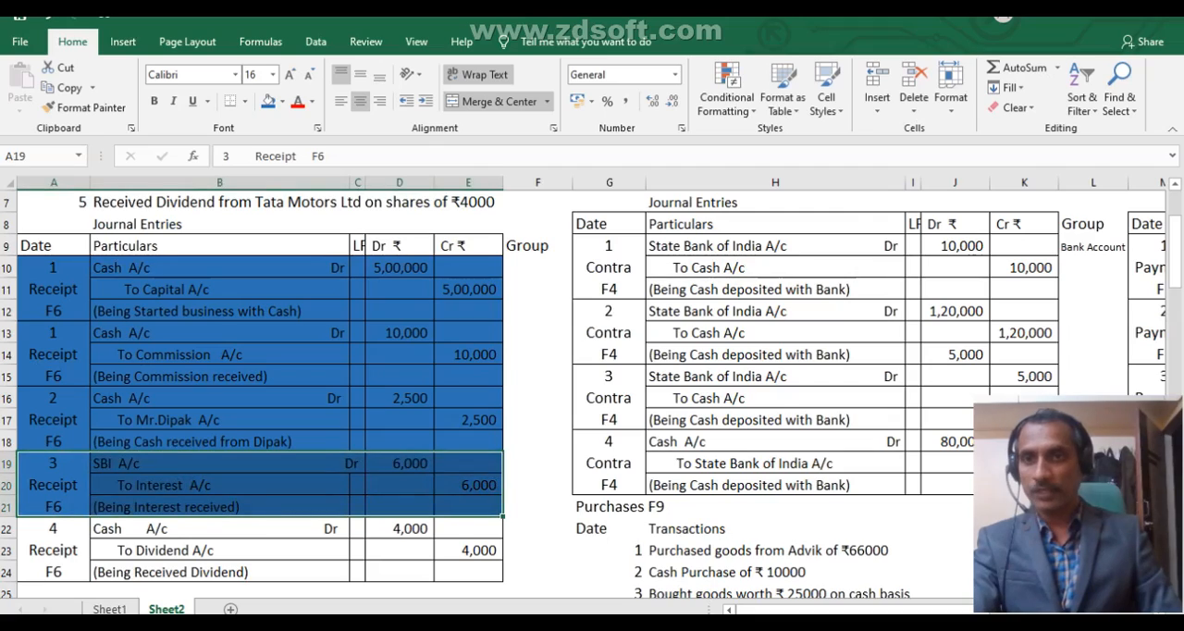
left_click(164, 557)
left_click_drag(61, 536, 473, 530)
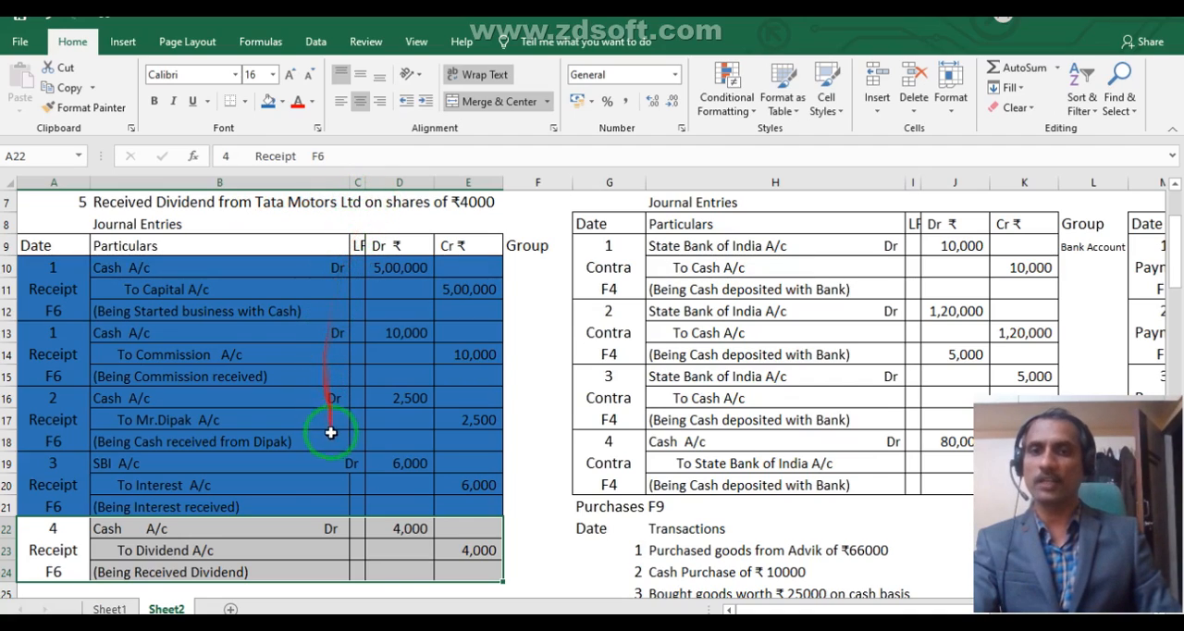
- Return to Tally and credit Dividend Receivable A/c with 4000 in the new receipt voucher
key("alt+Tab")
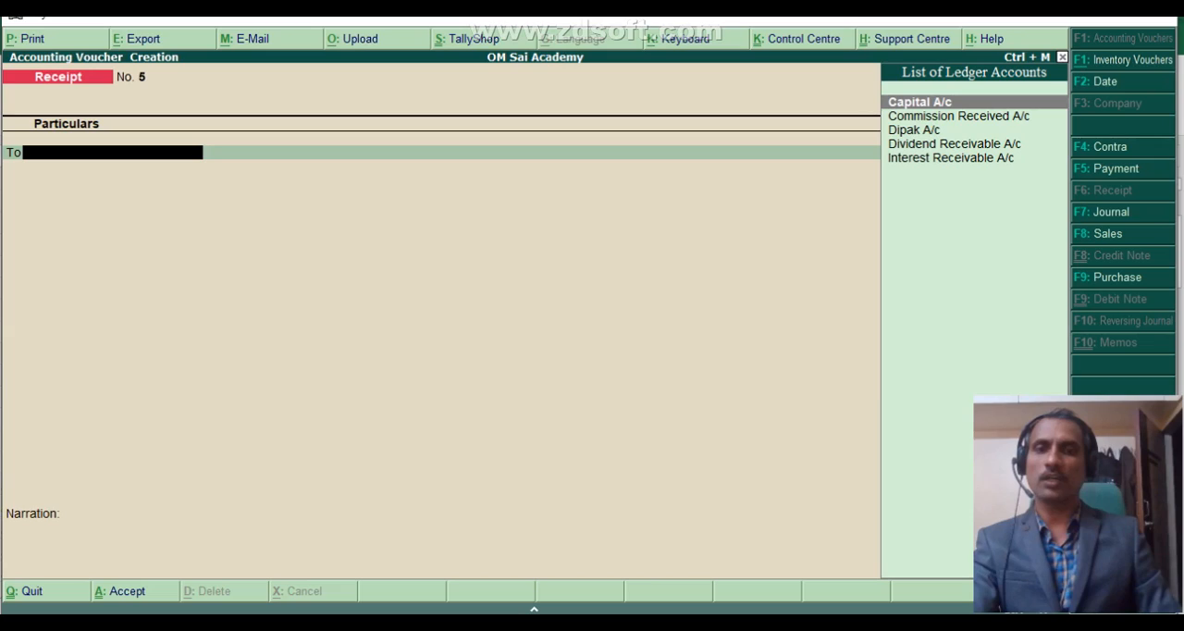
type("D")
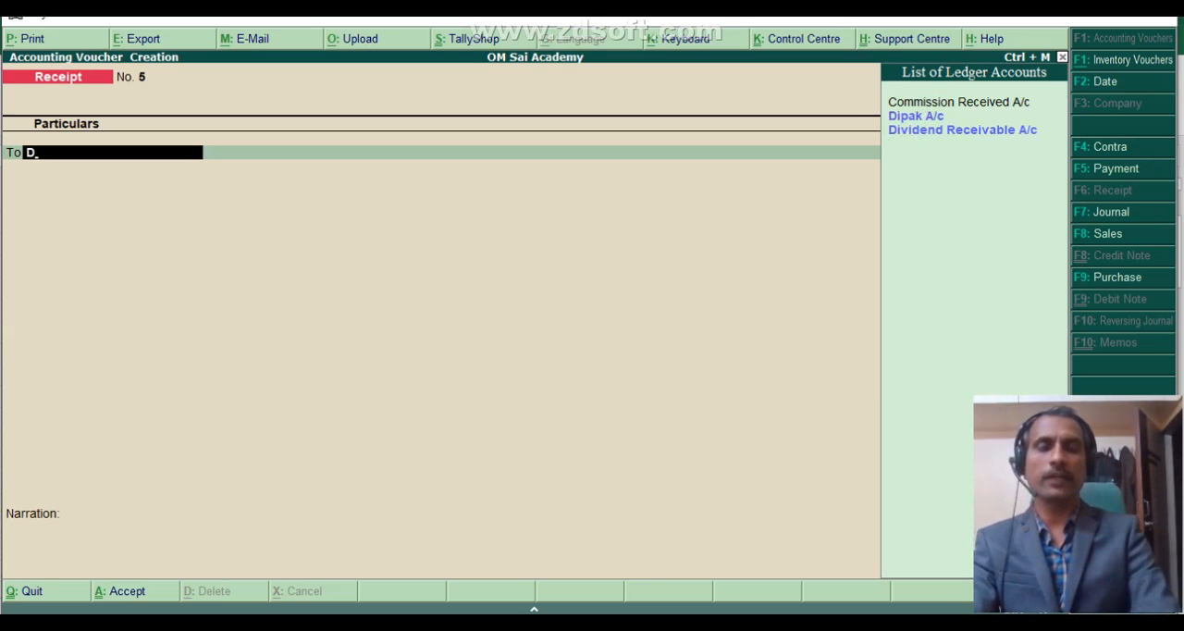
key("Down")
key("Down")
key("Return")
type("4000")
key("Return")
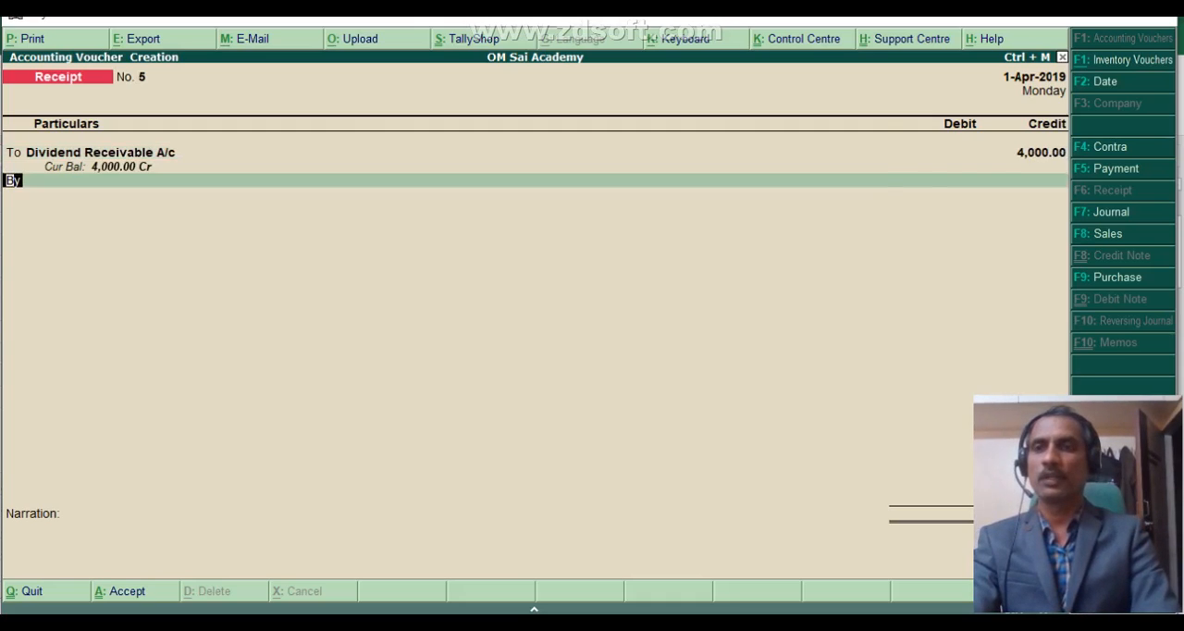
- Debit Cash with 4,000 in the dividend receipt, save the voucher and leave voucher entry
key("Down")
key("Return")
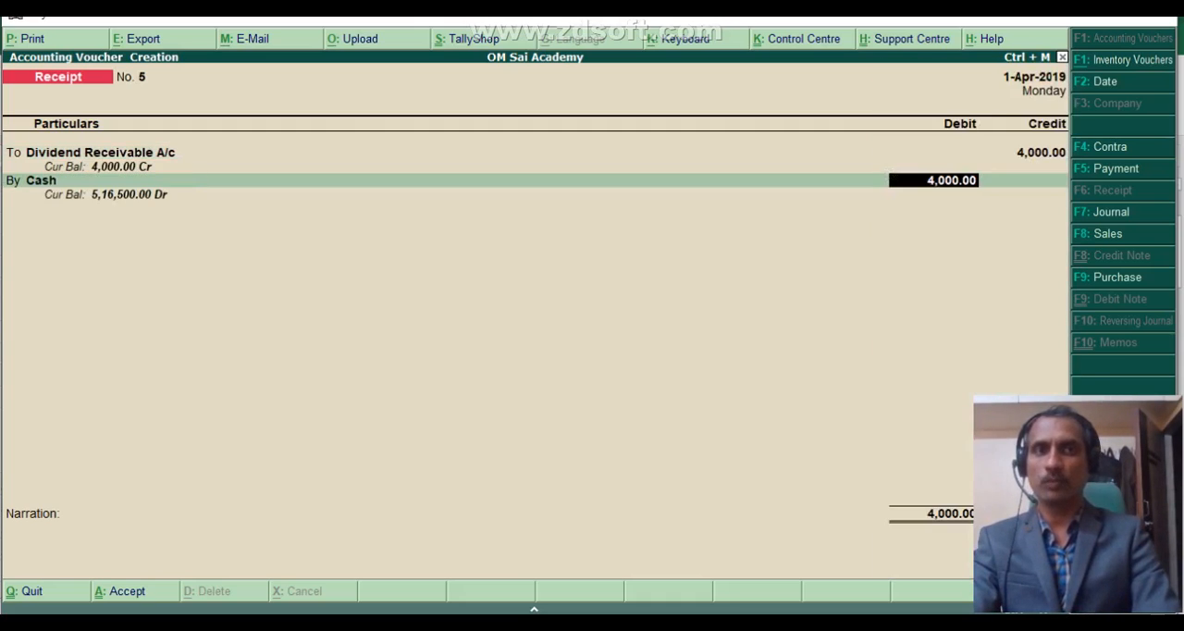
key("Return")
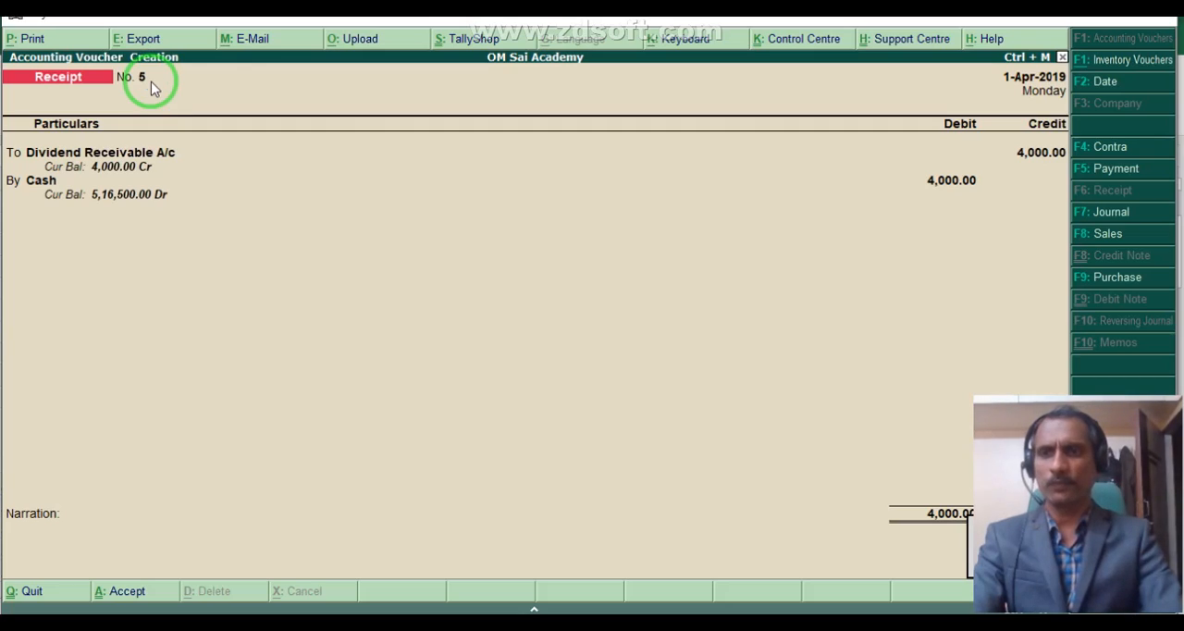
key("ctrl+a")
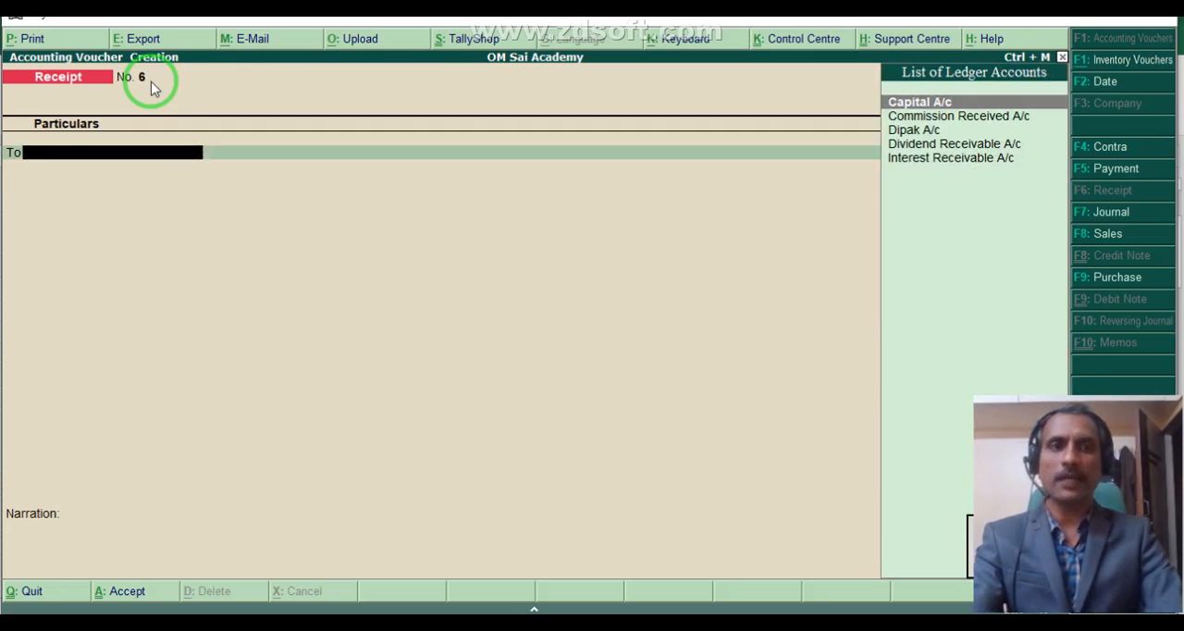
key("Escape")
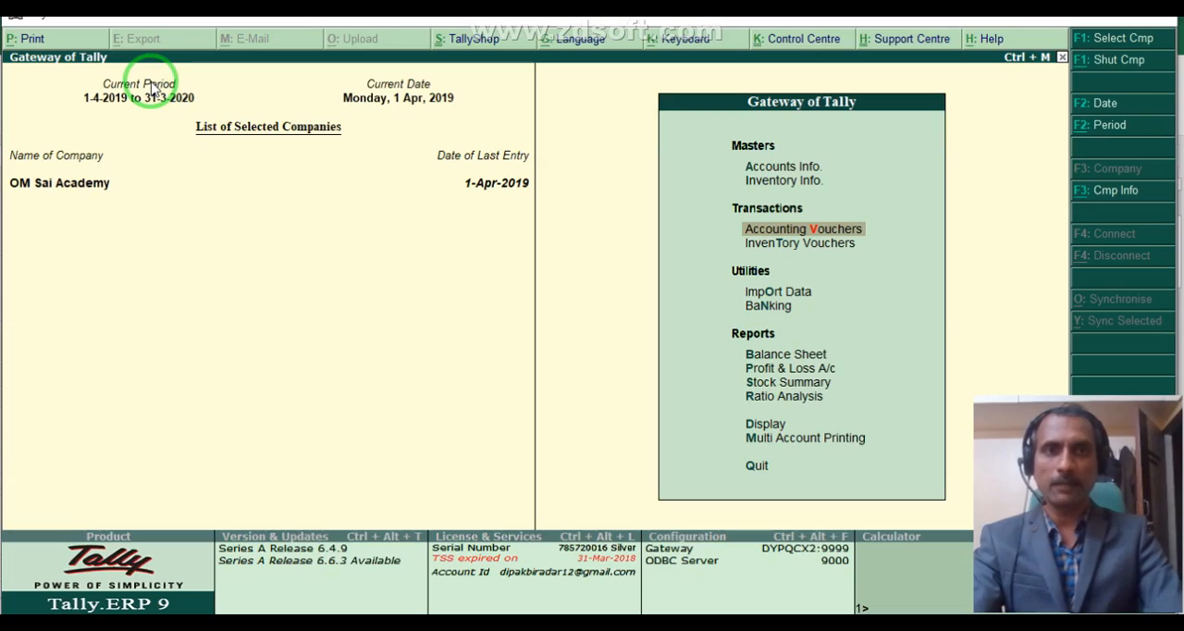
- View the Profit & Loss A/c in detailed form to check the indirect incomes, and return to the Gateway
key("Down")
key("Down")
key("Down")
key("Down")
key("Down")
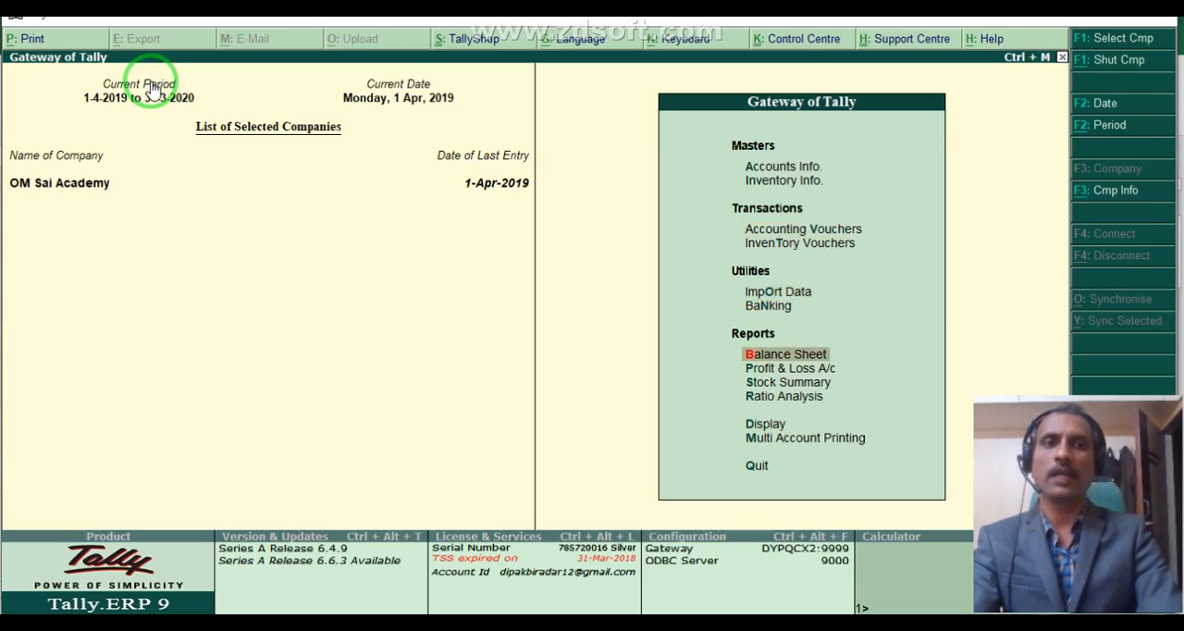
key("Return")
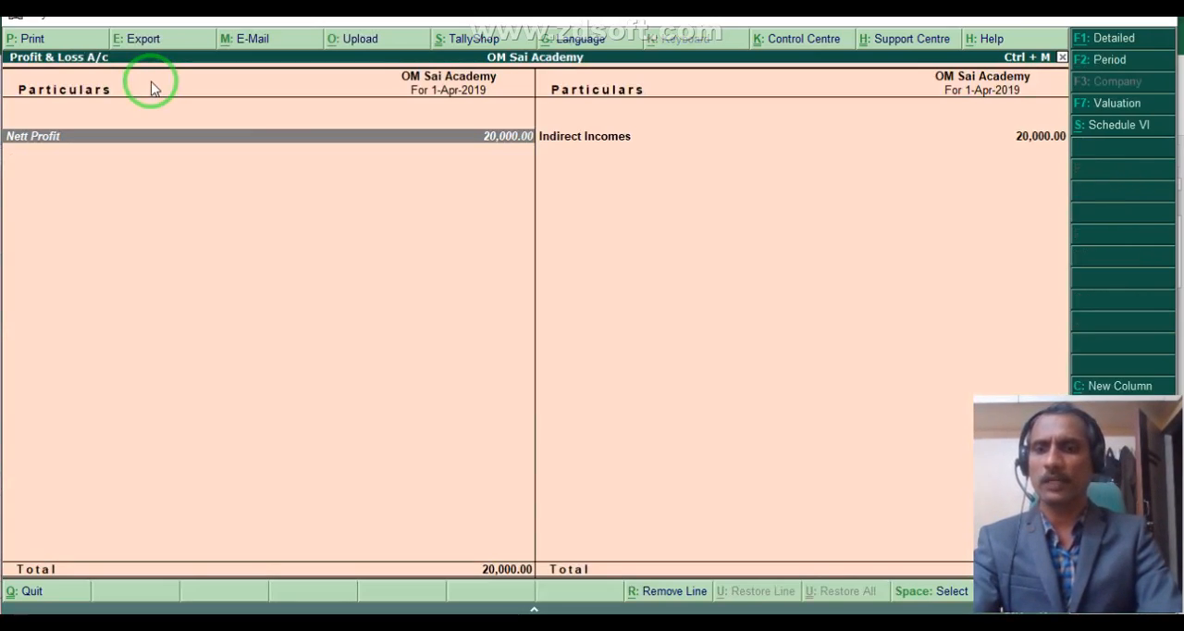
key("alt+F1")
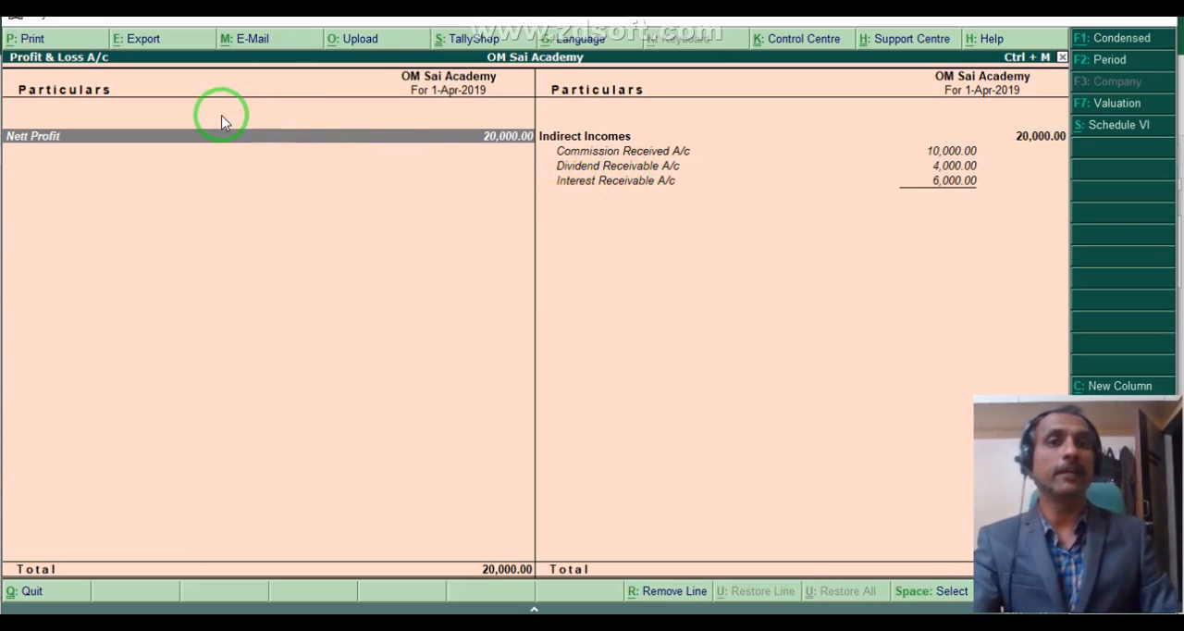
key("Escape")
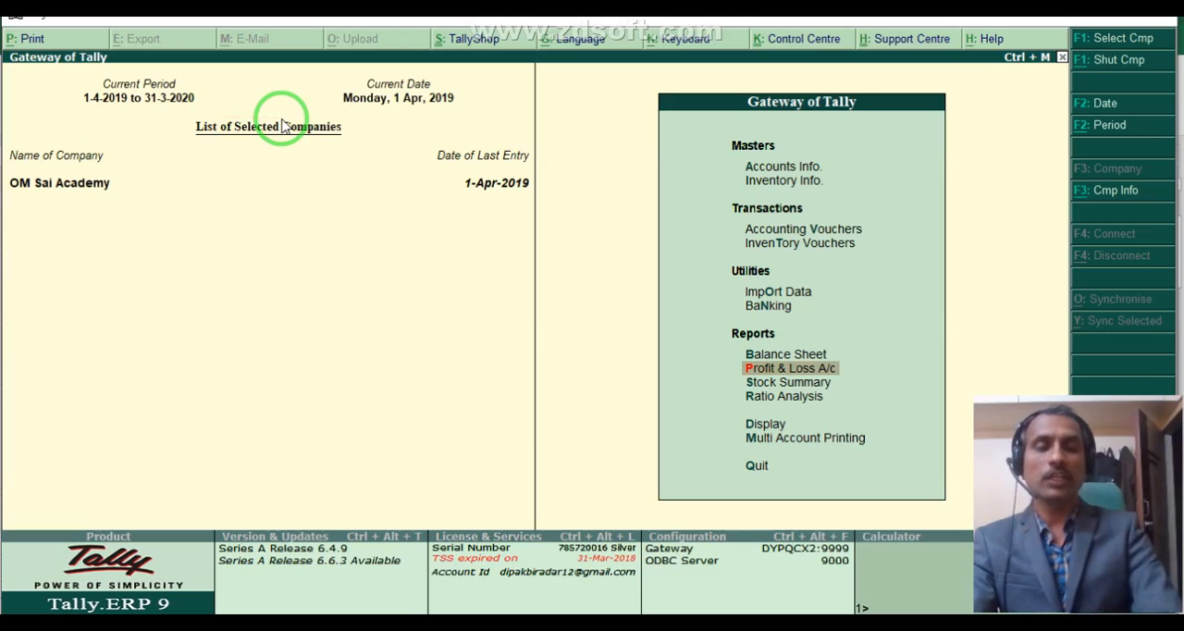
- View the Balance Sheet in detailed form to check the capital, current assets and profit, and close it
key("Up")
key("Return")
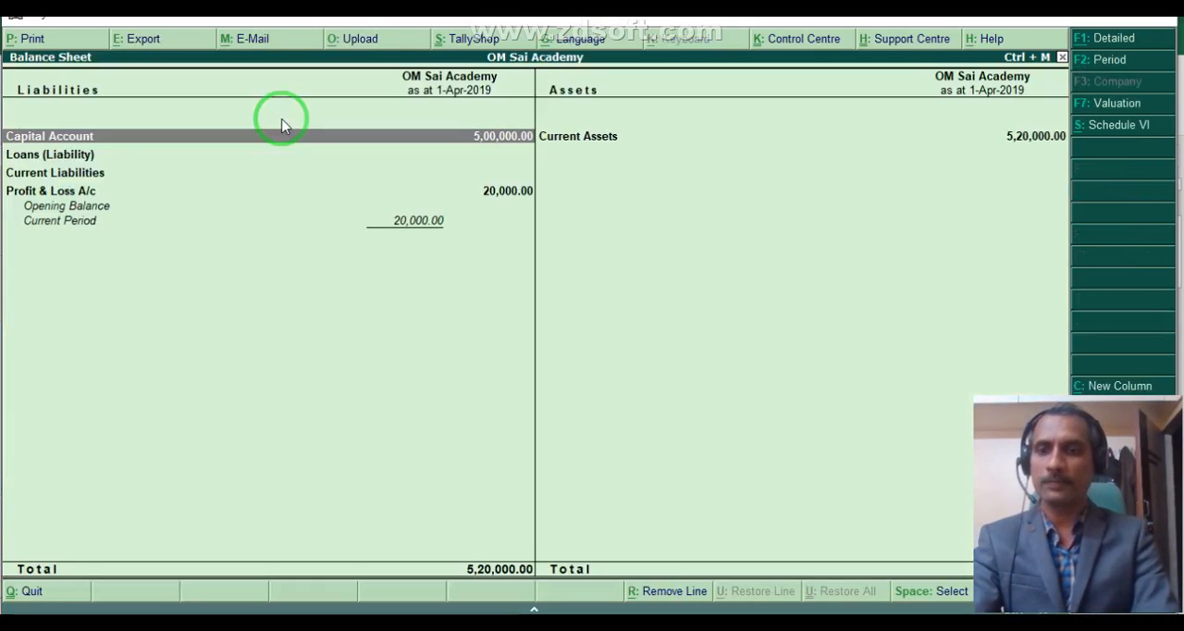
key("alt+F1")
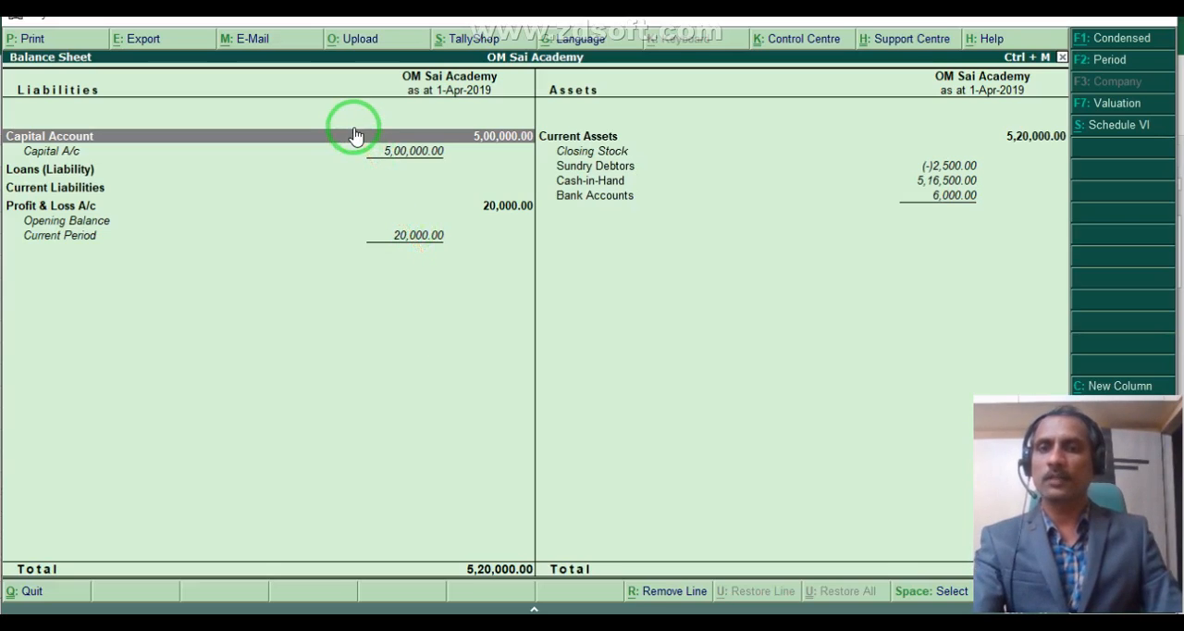
key("Escape")
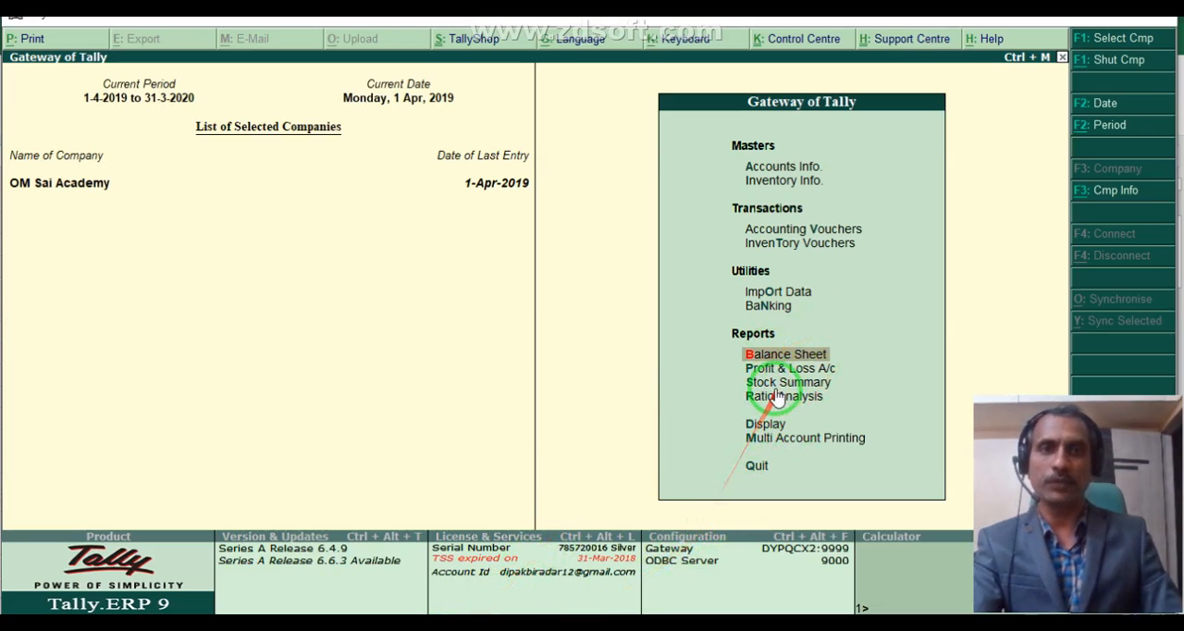
- View the Trial Balance in detailed form and go through its group and ledger balances, and close it
key("Down")
key("Down")
key("Down")
key("Down")
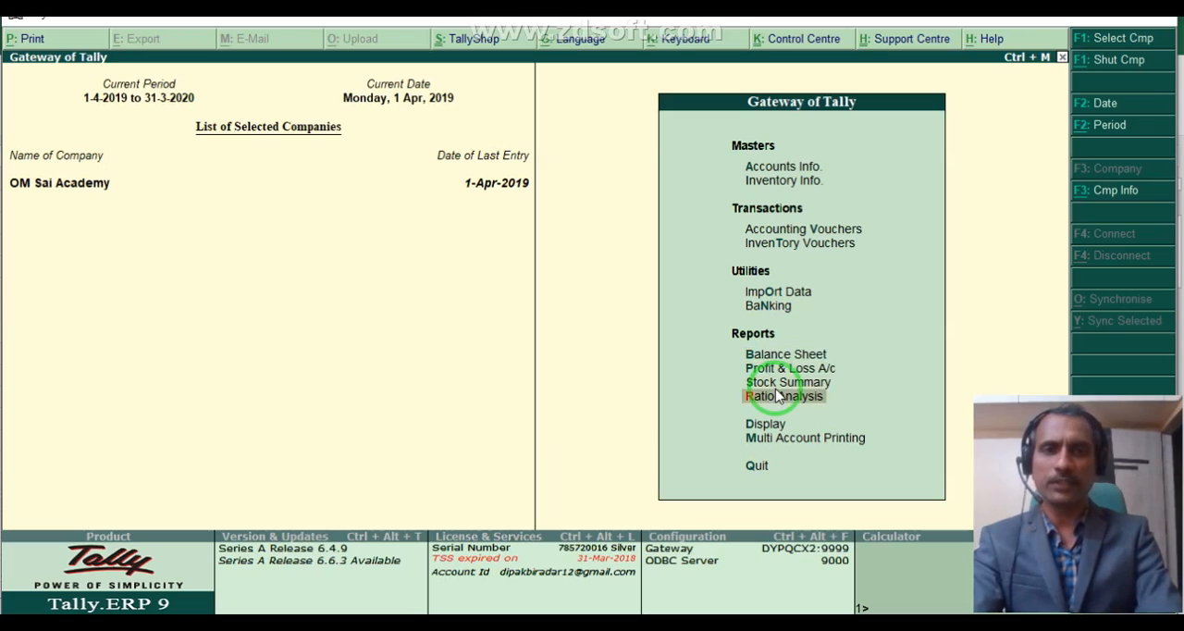
key("Return")
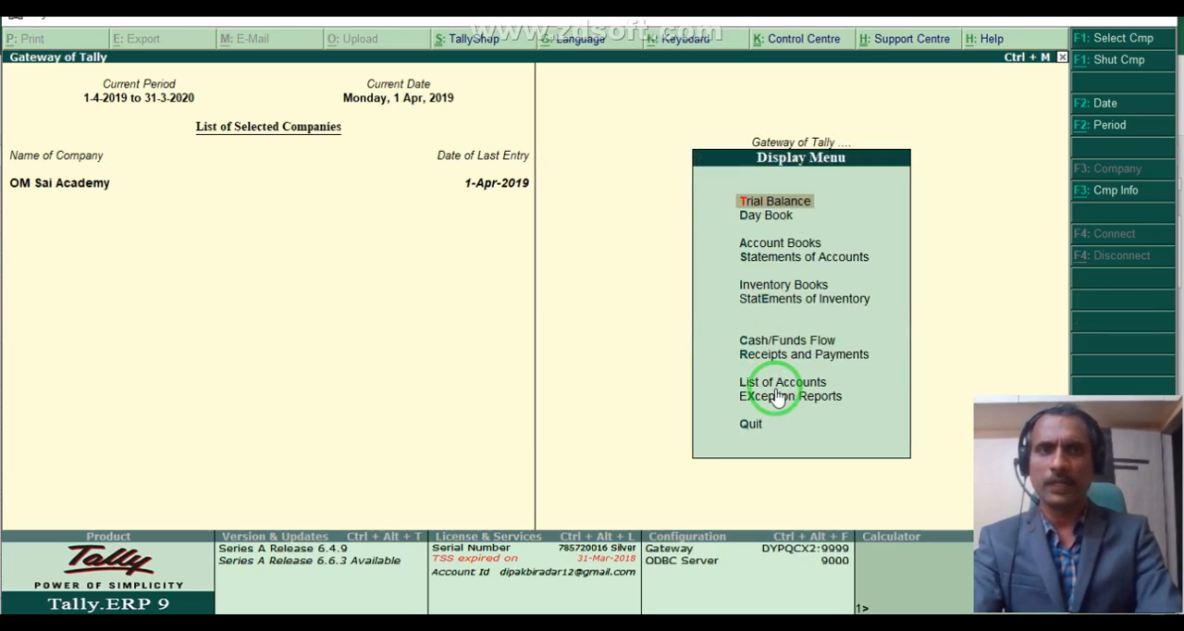
key("Return")
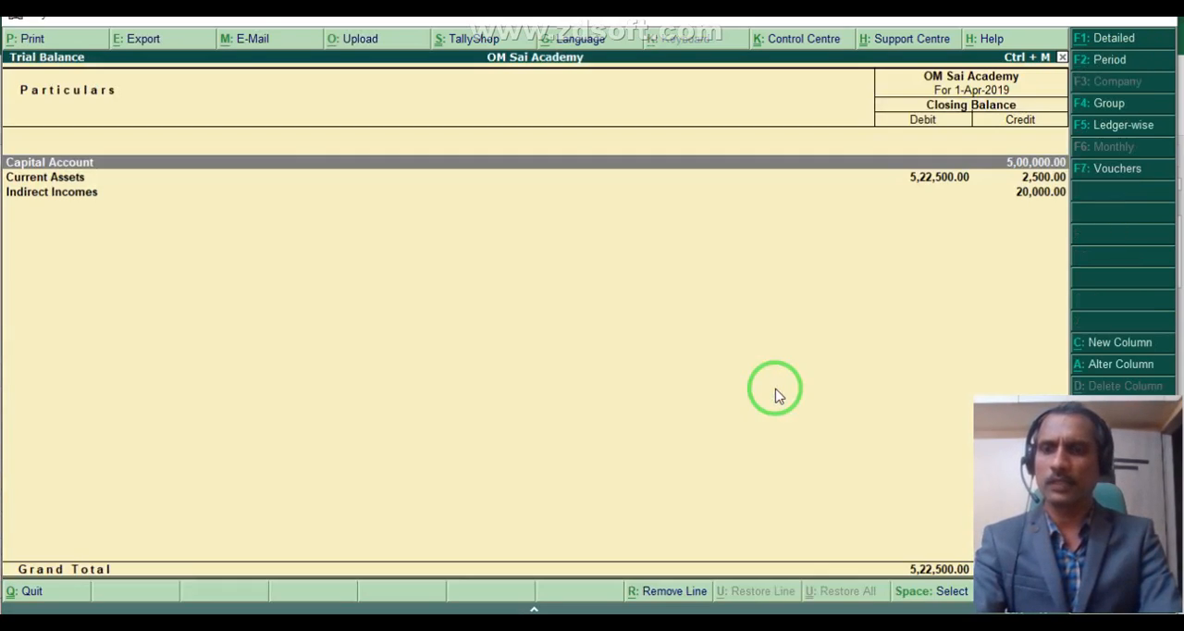
key("alt+F1")
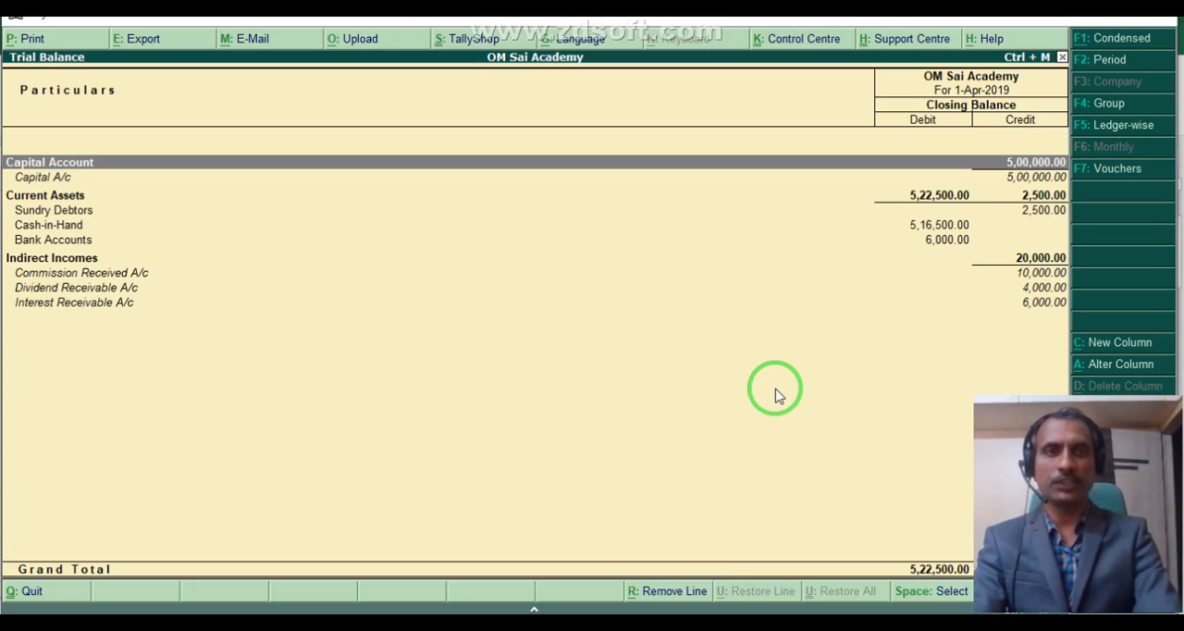
key("Down")
key("Down")
key("Down")
key("Down")
key("Down")
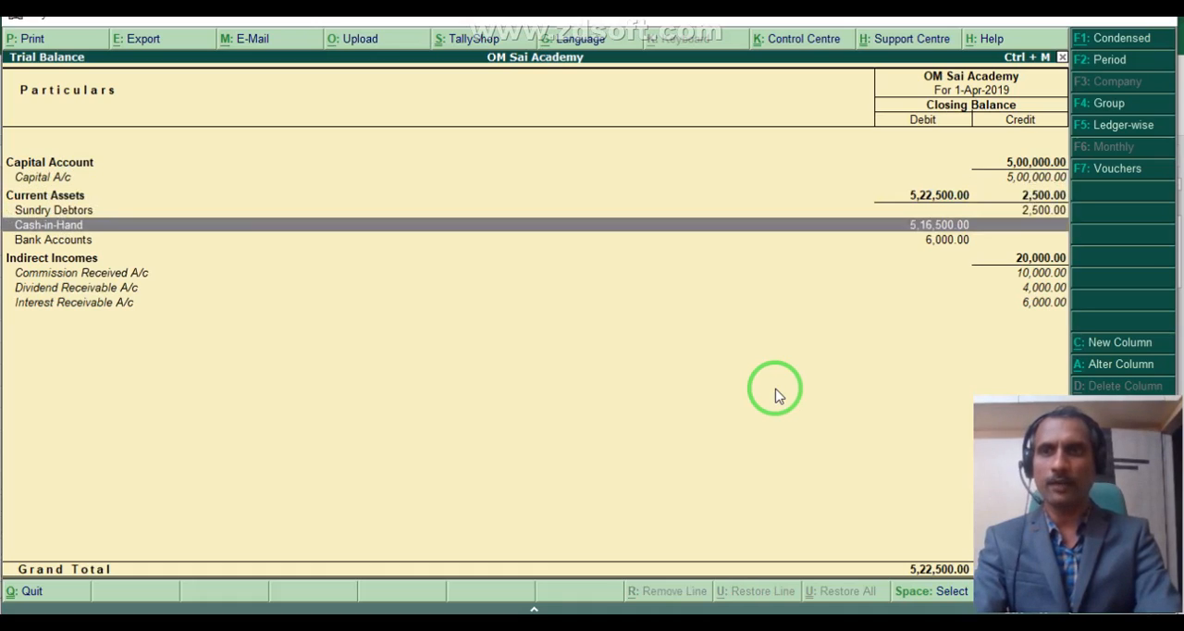
key("Down")
key("Down")
key("Down")
key("Down")
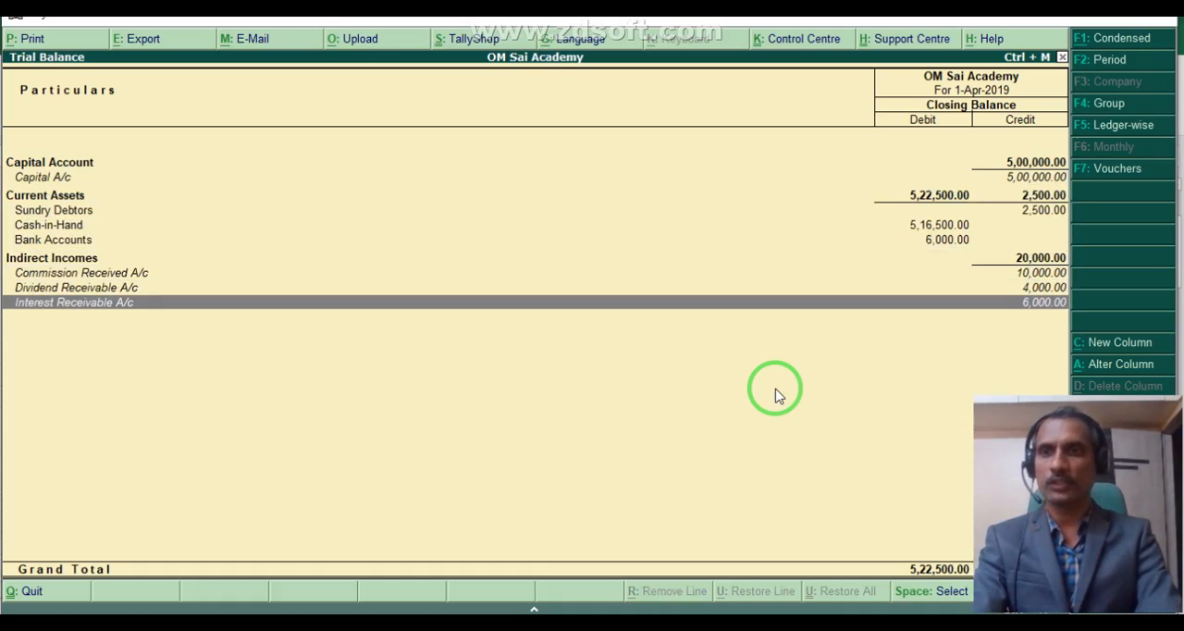
key("Escape")
- View the Day Book and go through the recorded receipt vouchers, and close it
key("Down")
key("Return")
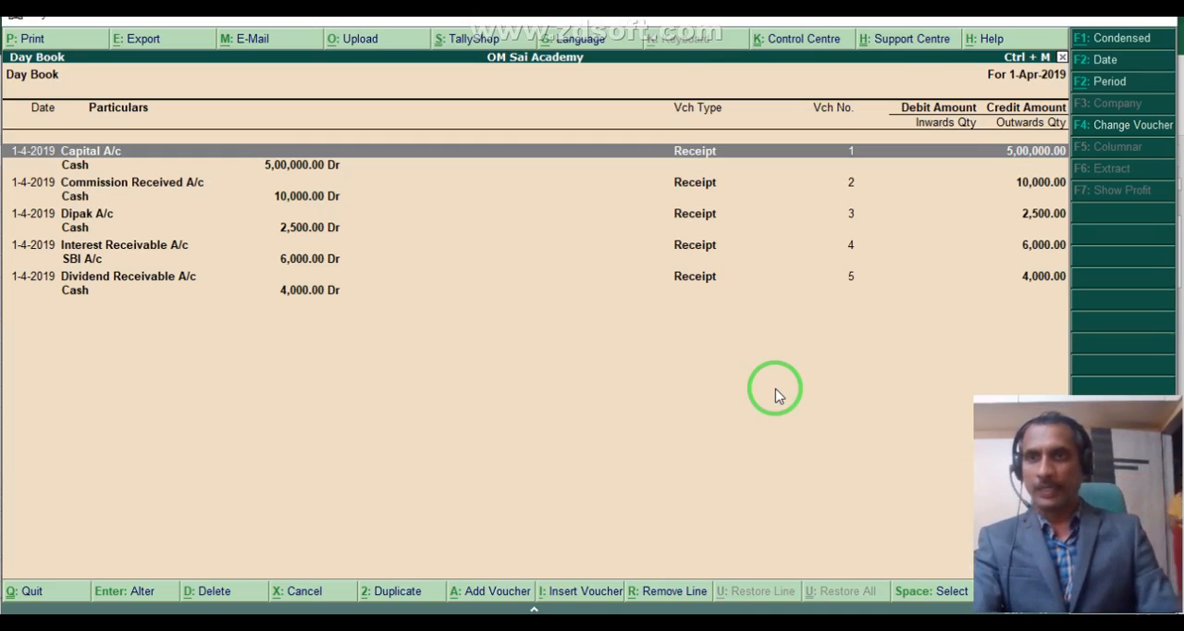
key("Down")
key("Down")
key("Down")
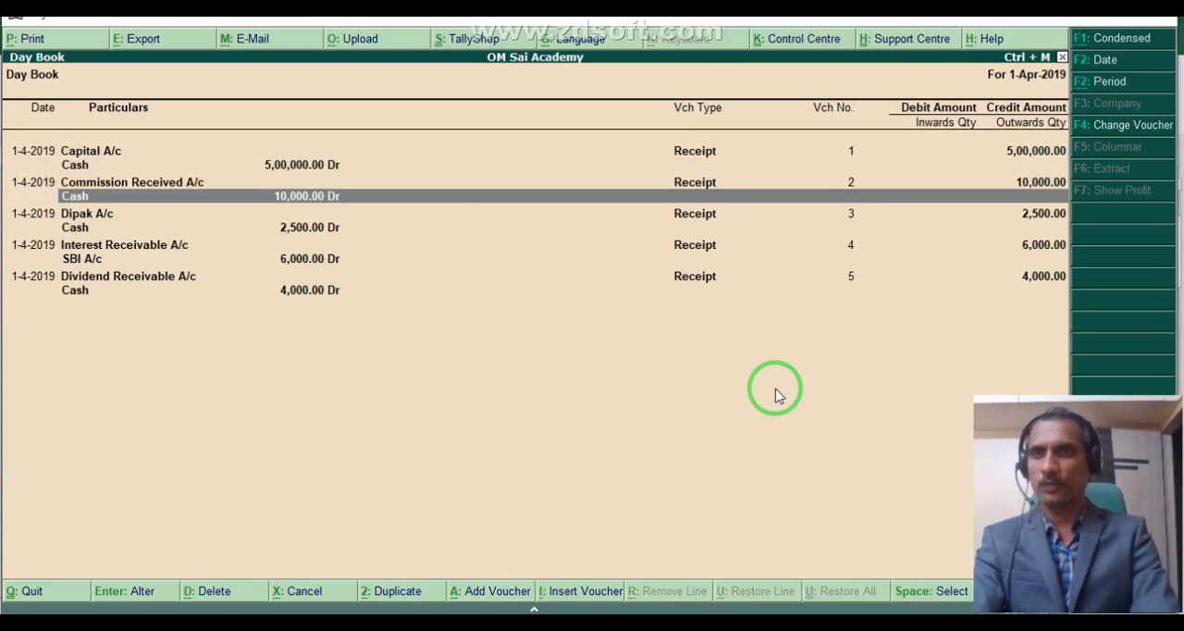
key("Down")
key("Down")
key("Down")
key("Down")
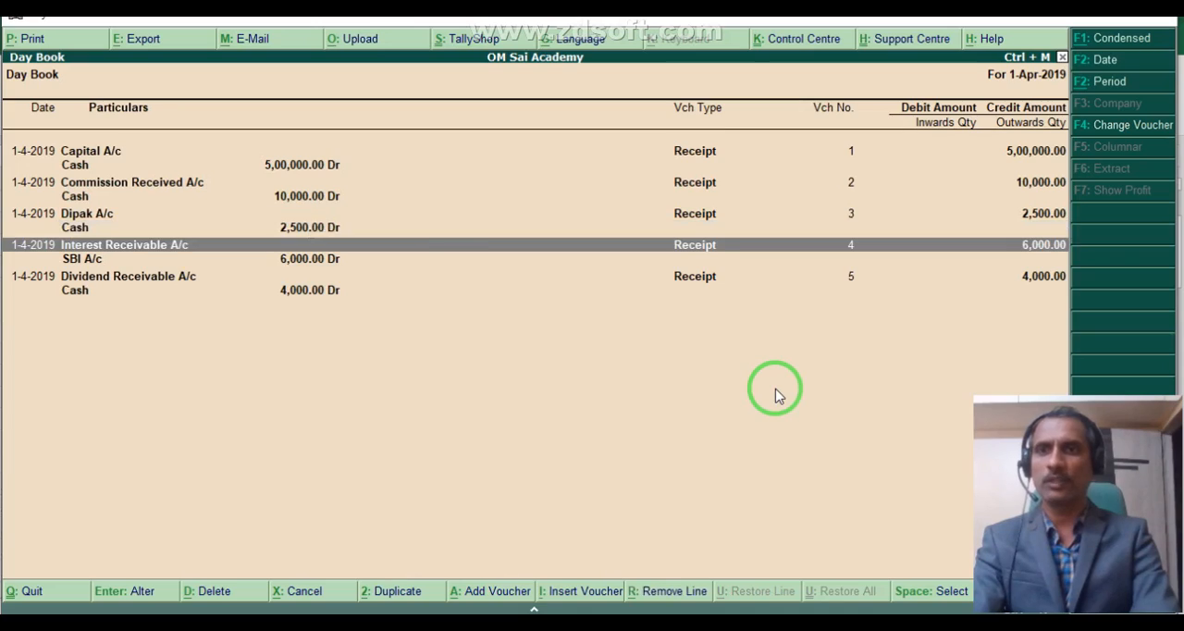
key("Up")
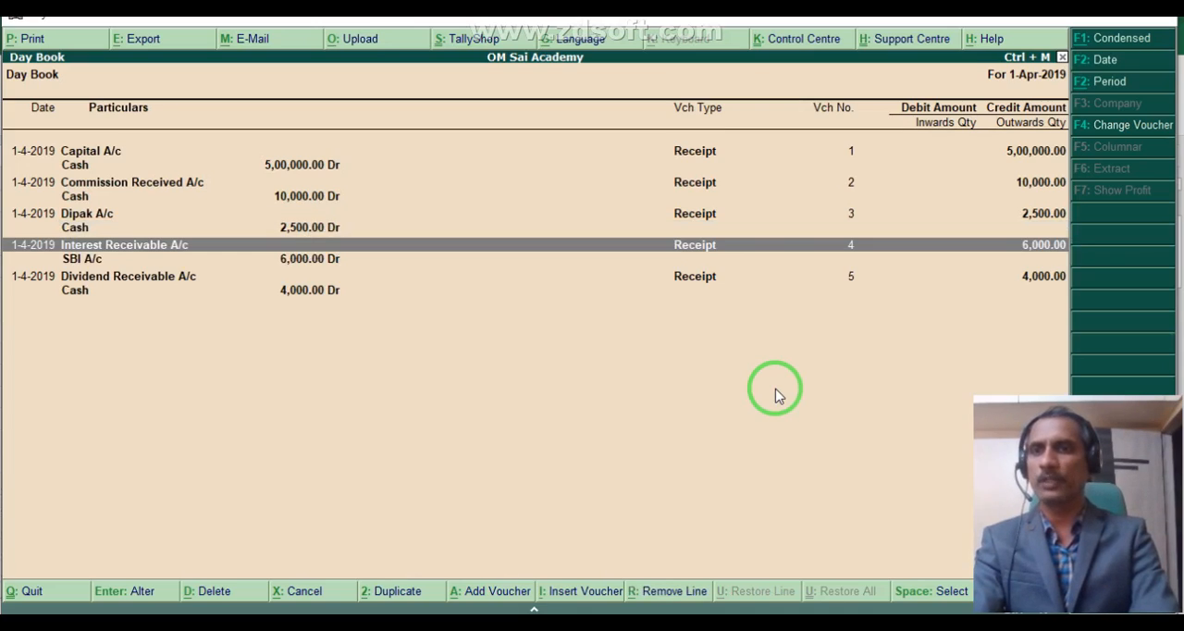
key("Down")
key("Down")
key("Down")
key("Up")
key("Down")
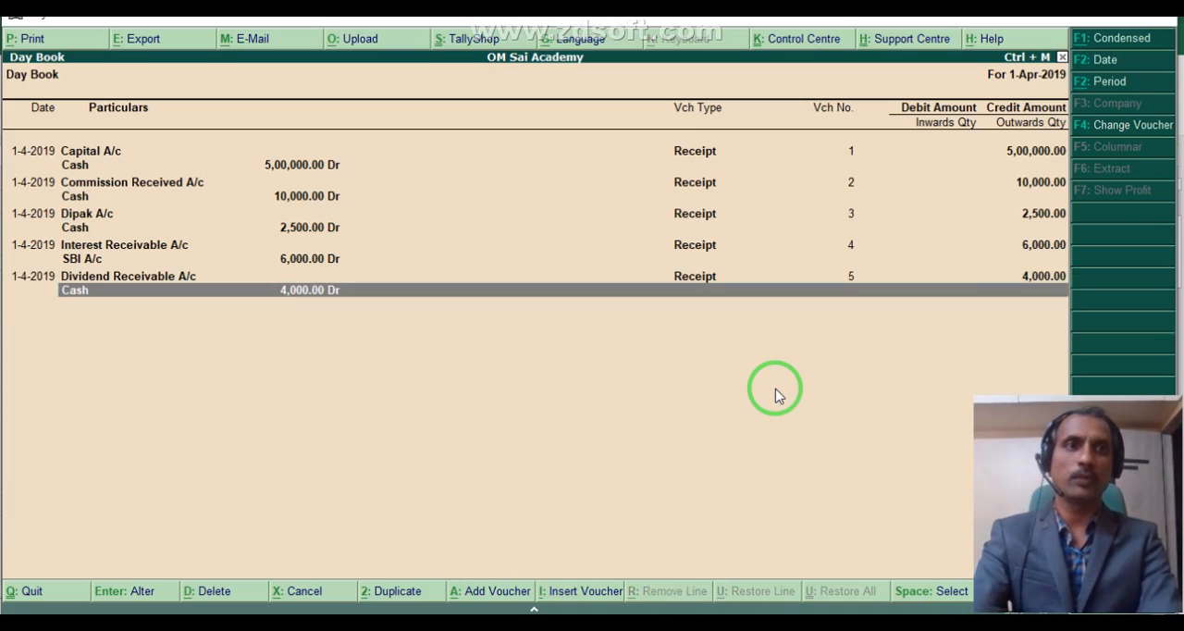
key("Escape")
- View the Cash/Bank Summary from the account books to check the cash and SBI balances, and return to the Gateway
key("Down")
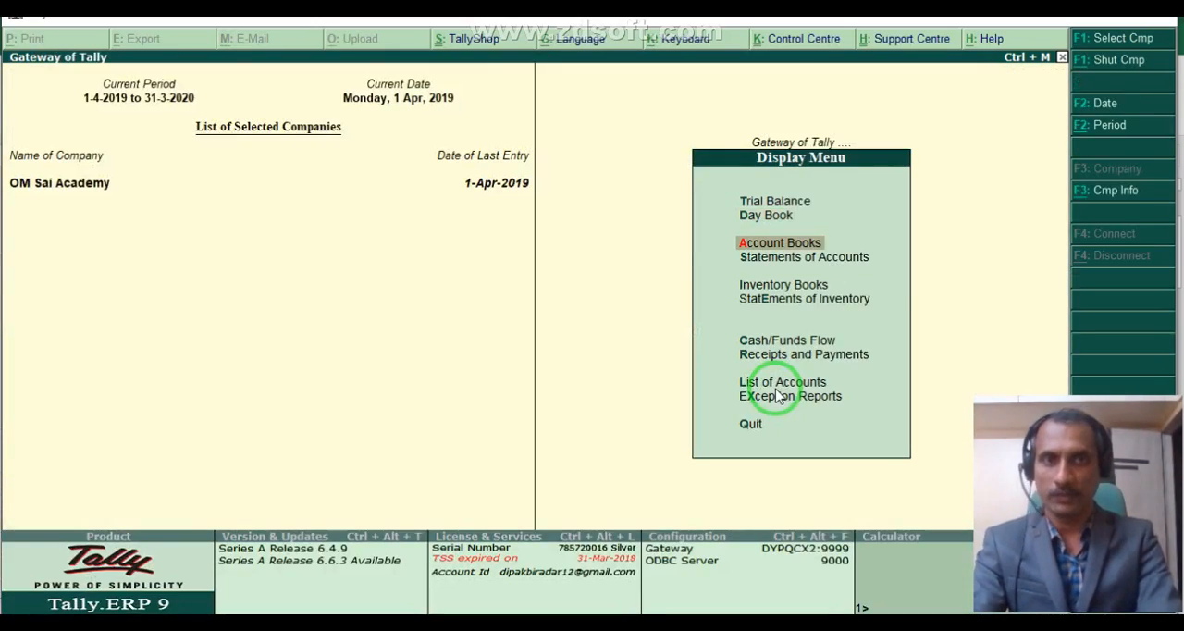
key("Return")
key("Return")
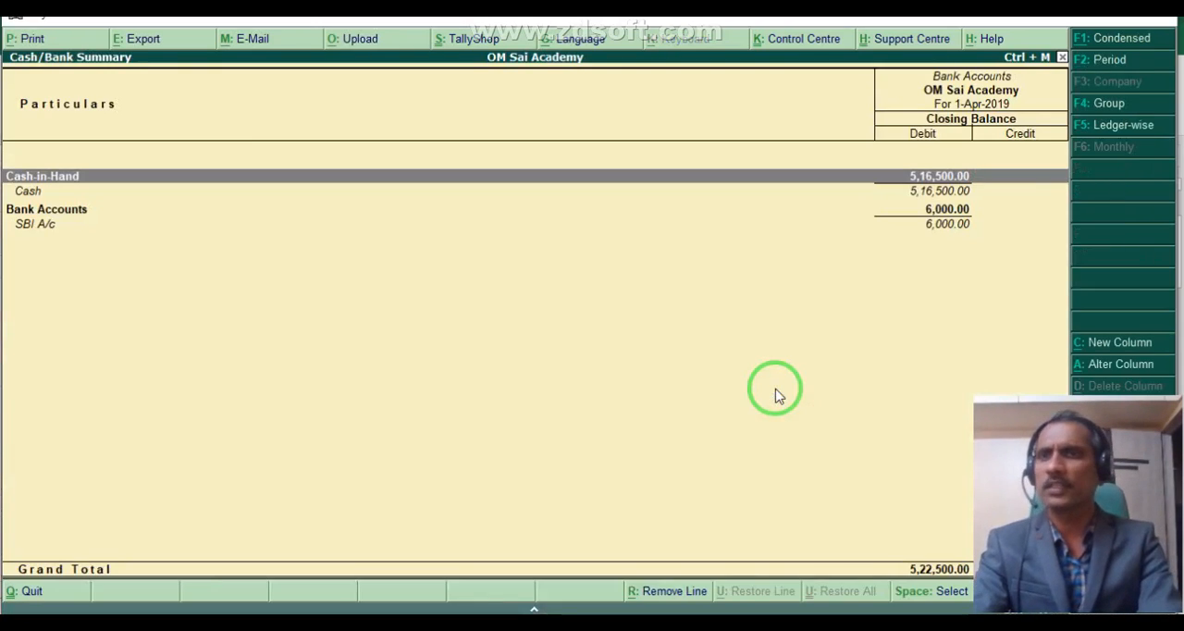
key("alt+F1")
key("Escape")
key("Escape")
key("Escape")
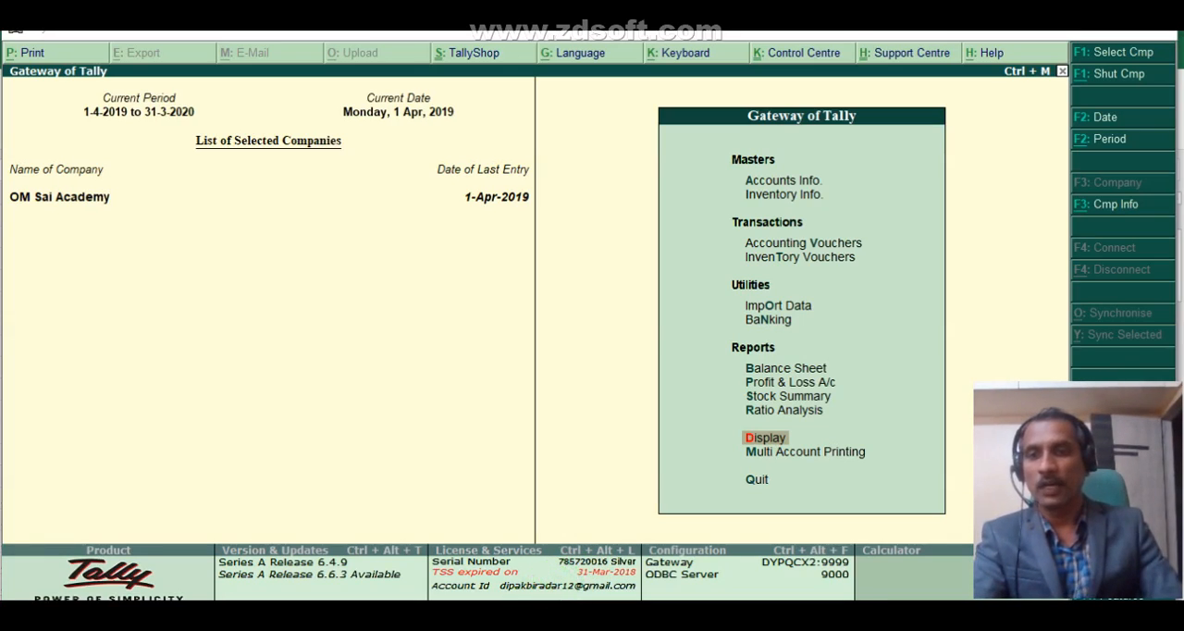
- Switch to the Excel worksheet and review the Contra Entry F4 transactions from H3 onward
left_click(298, 614)
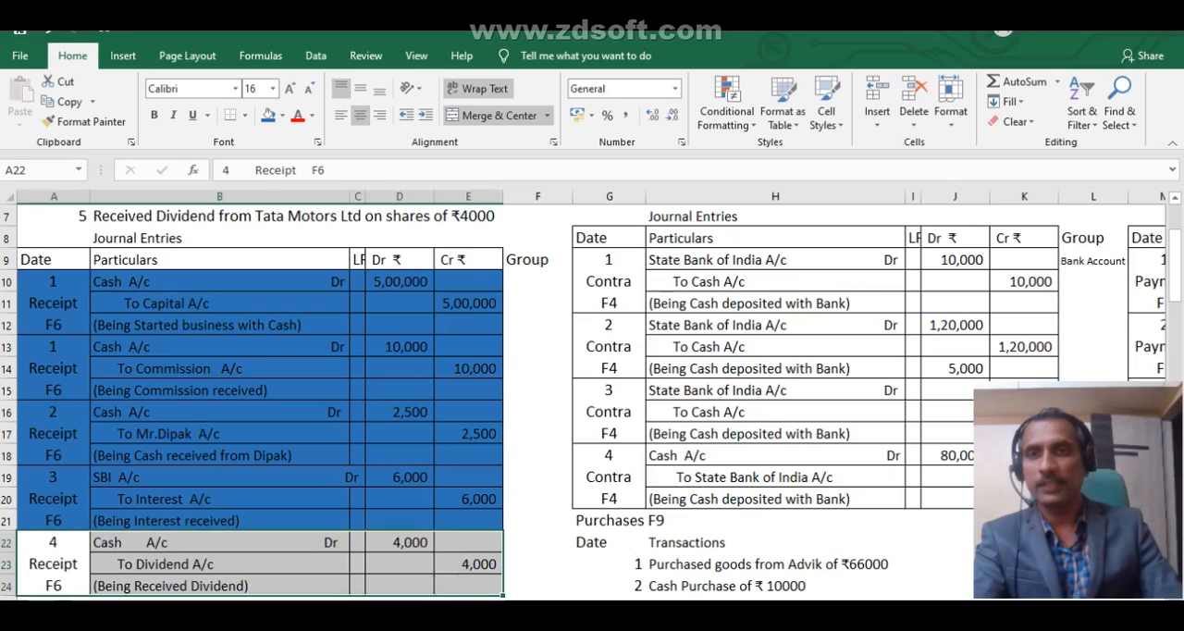
scroll(797, 270, "up", 2)
left_click(786, 255)
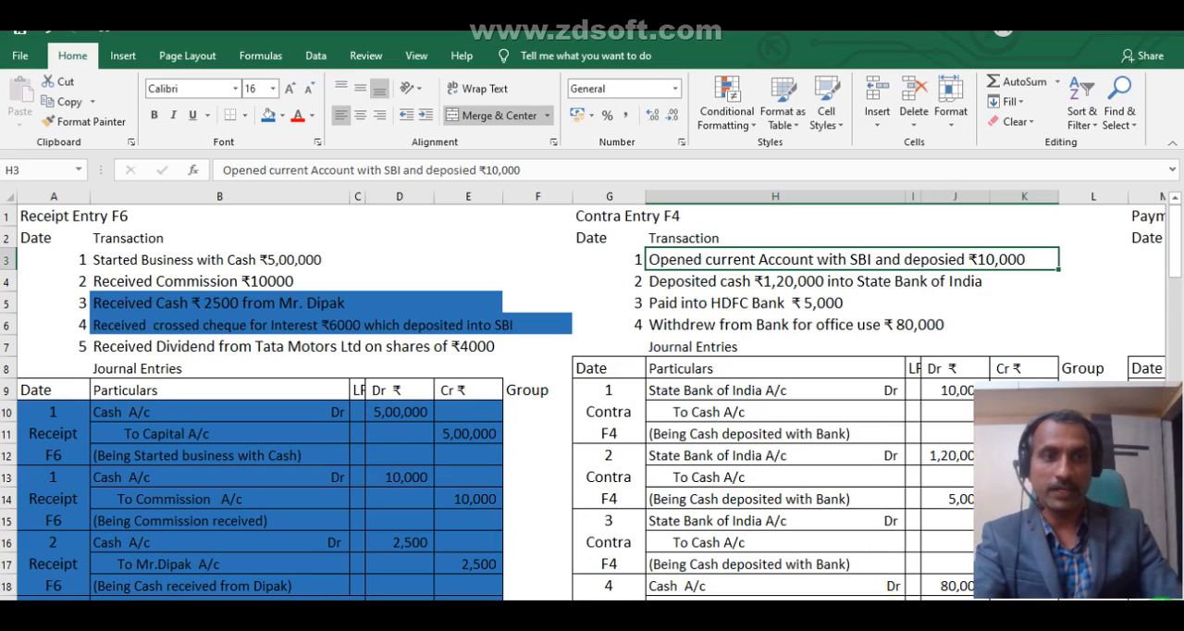
scroll(592, 395, "right", 3)
scroll(592, 395, "right", 3)
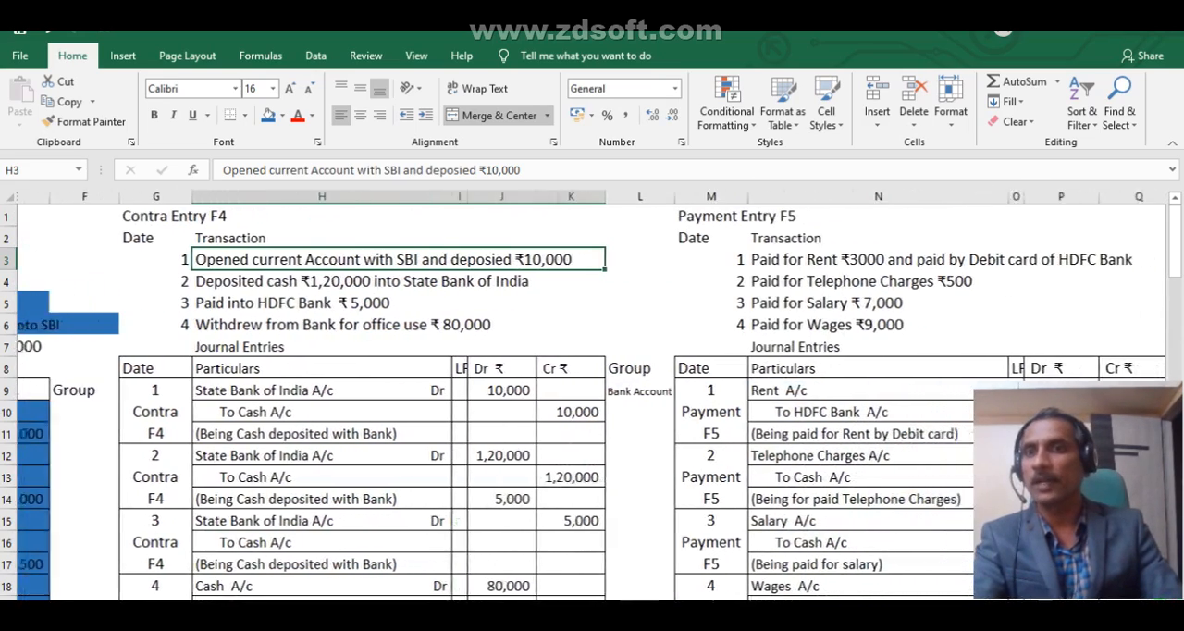